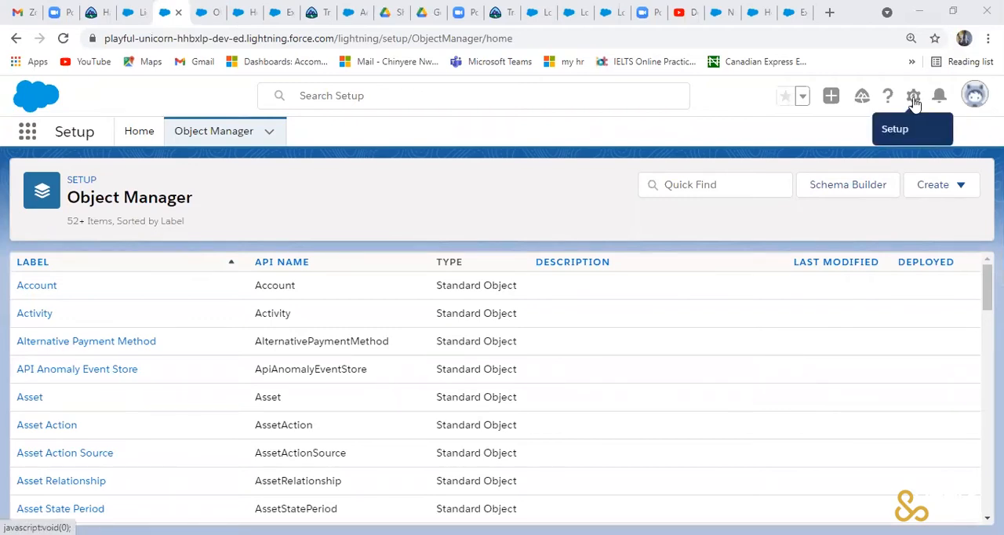
- Open Setup from the Trailhead Playground welcome page and start a new custom object in the Object Manager
click(132, 16)
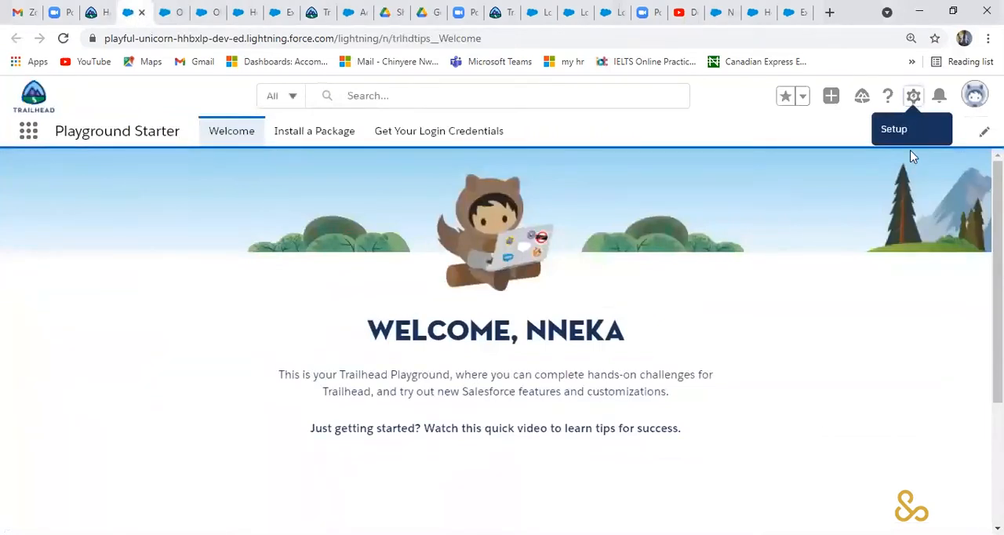
click(913, 95)
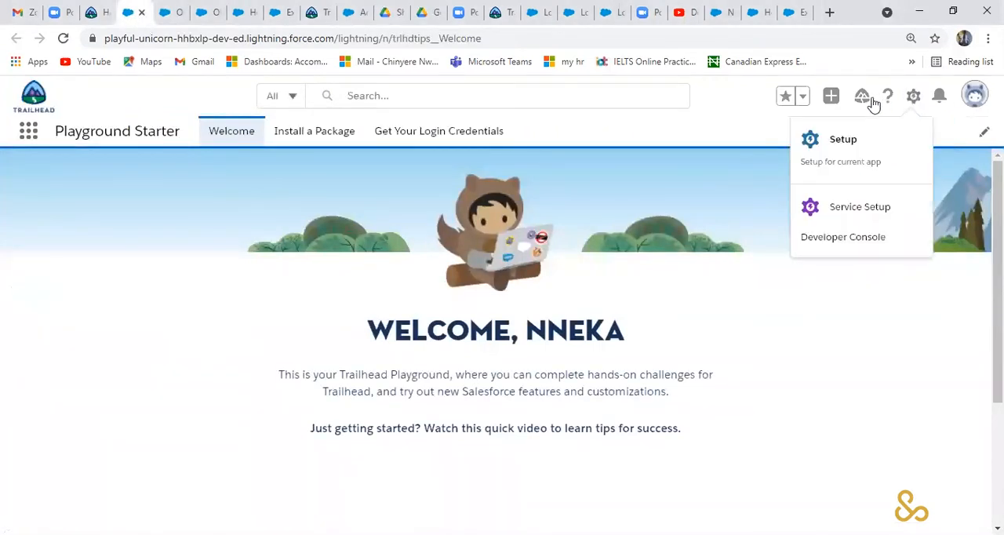
click(845, 139)
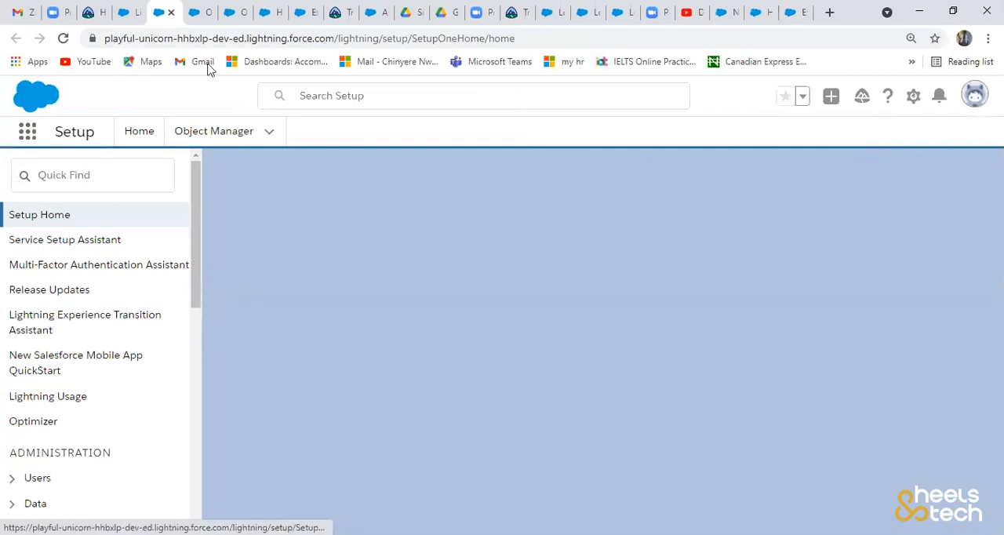
click(248, 141)
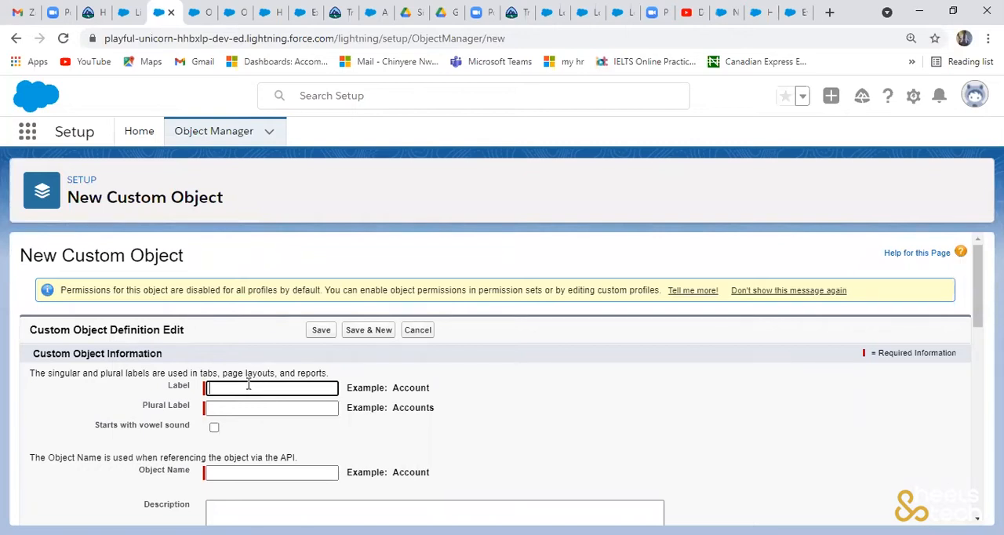
- Label the new custom object Expense Request Form with the plural label Expense Request Forms
text(Expense Request Form)
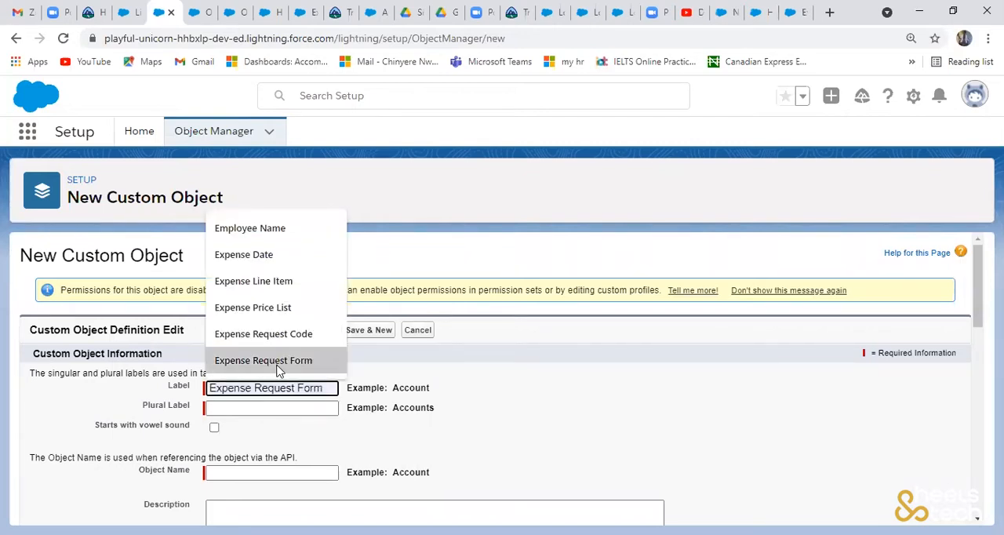
click(277, 363)
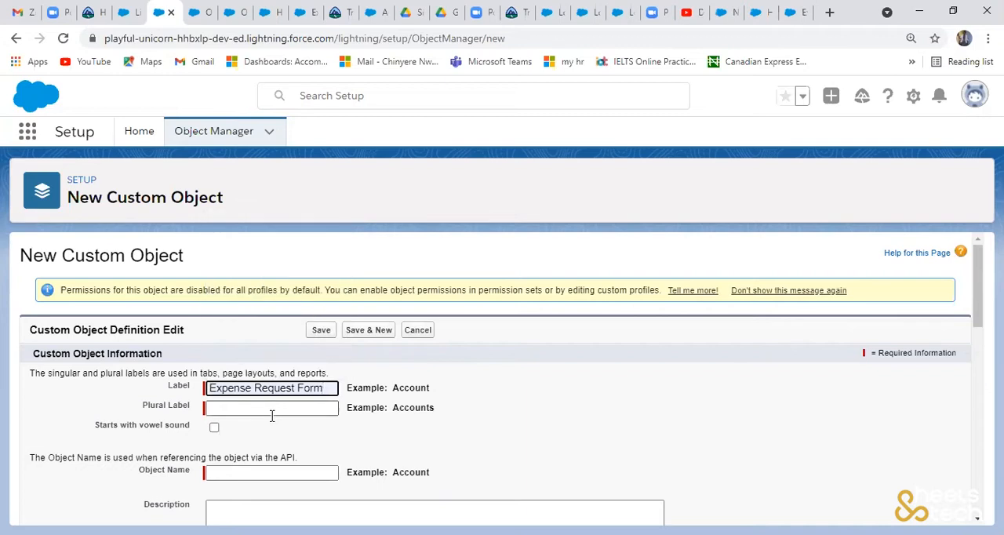
click(275, 408)
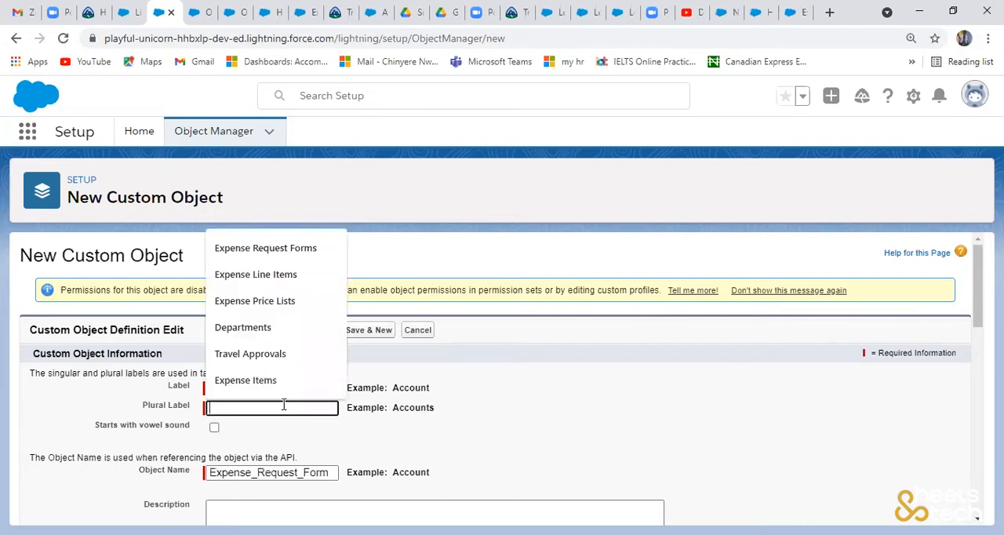
click(313, 256)
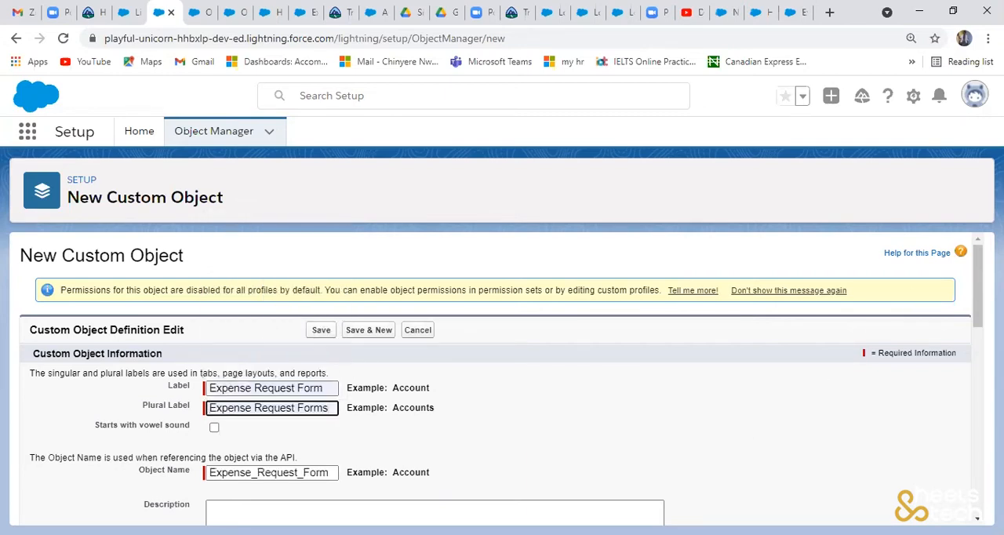
- Change the object's record name to Expense Request Form Code
scroll(650, 389, down, 3)
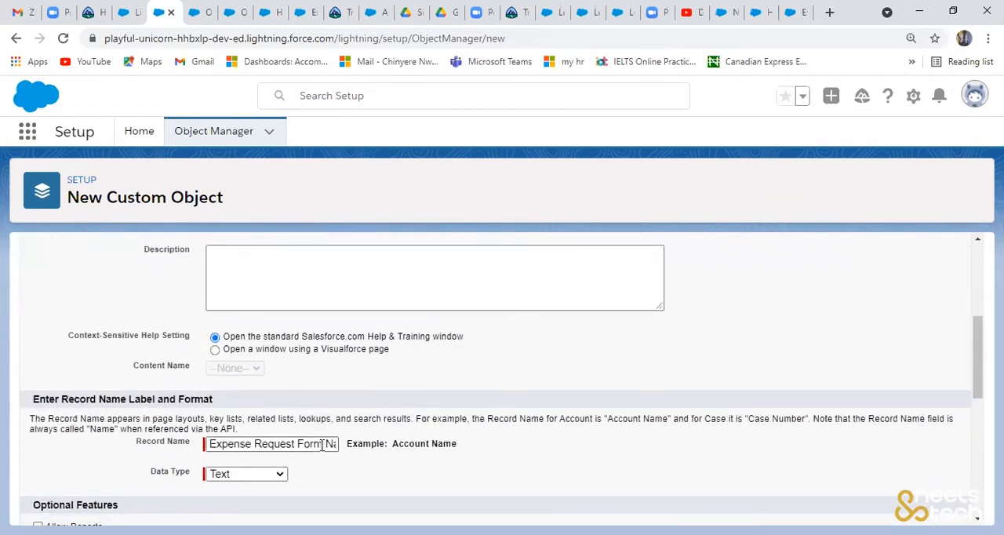
click(326, 444)
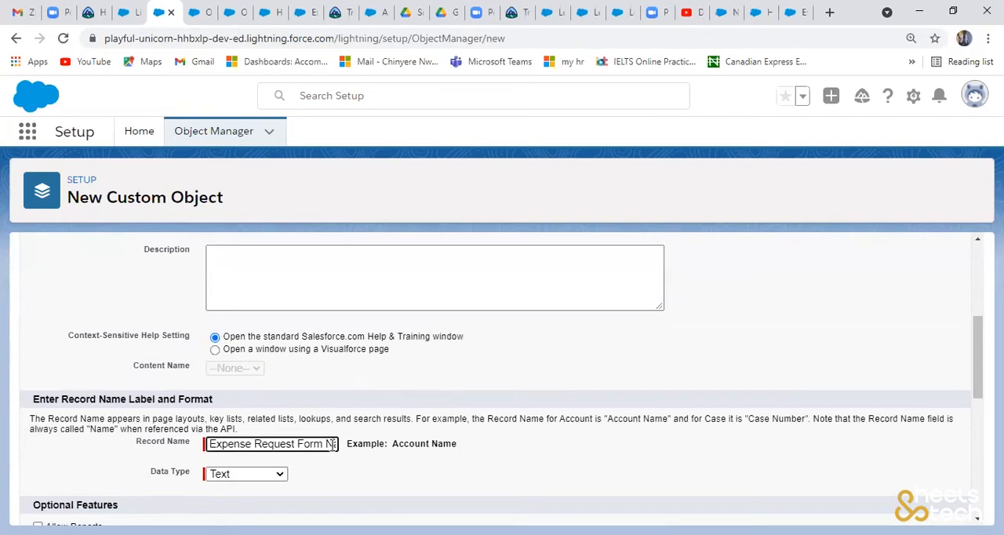
key(Right)
key(Right)
key(Right)
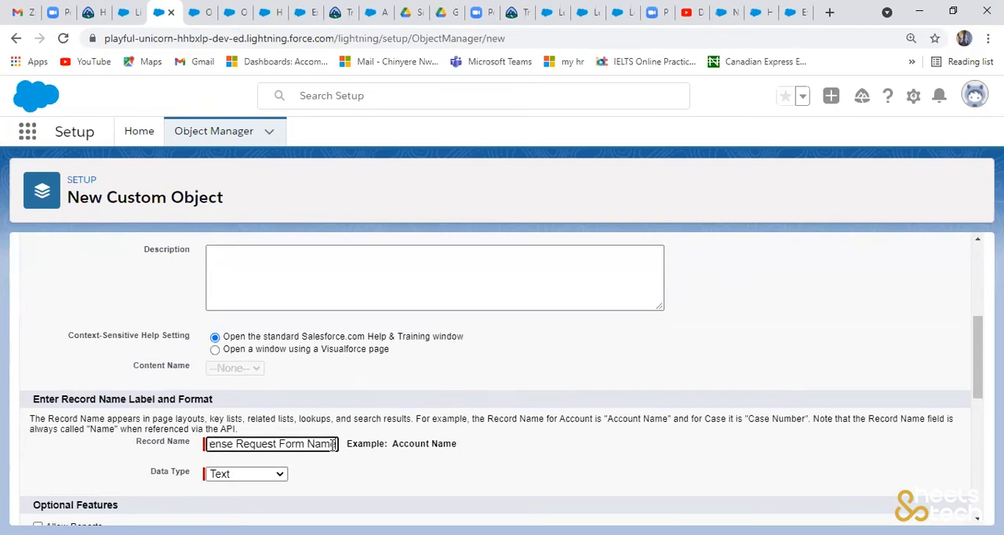
key(BackSpace)
key(BackSpace)
key(BackSpace)
key(BackSpace)
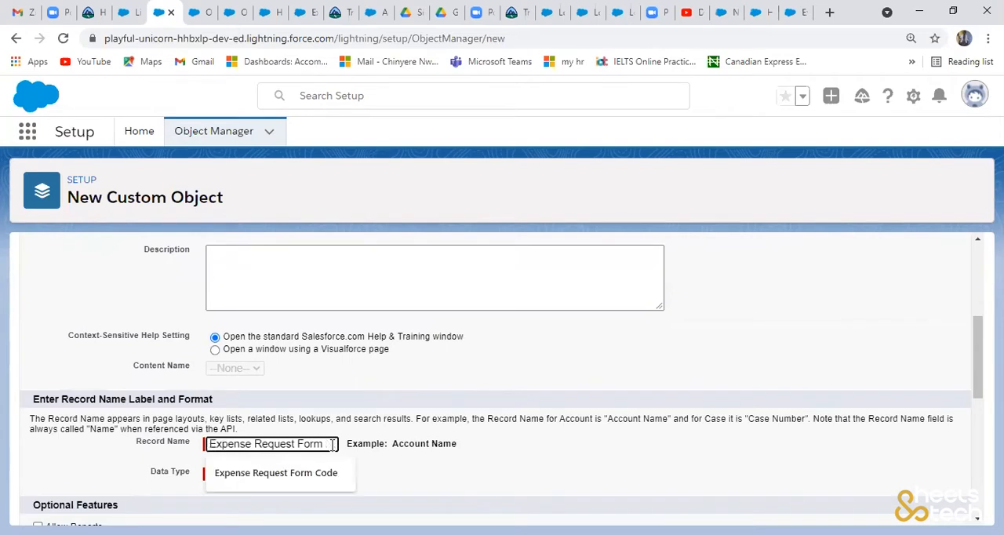
click(311, 478)
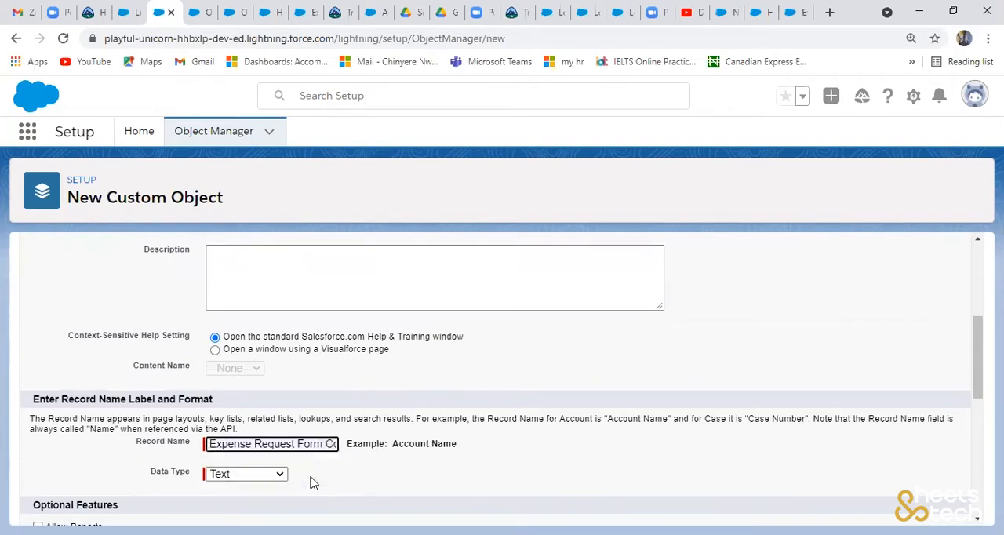
- Set the record name's data type to Auto Number with display format ERF-{00000} and starting number 1
click(272, 477)
click(251, 503)
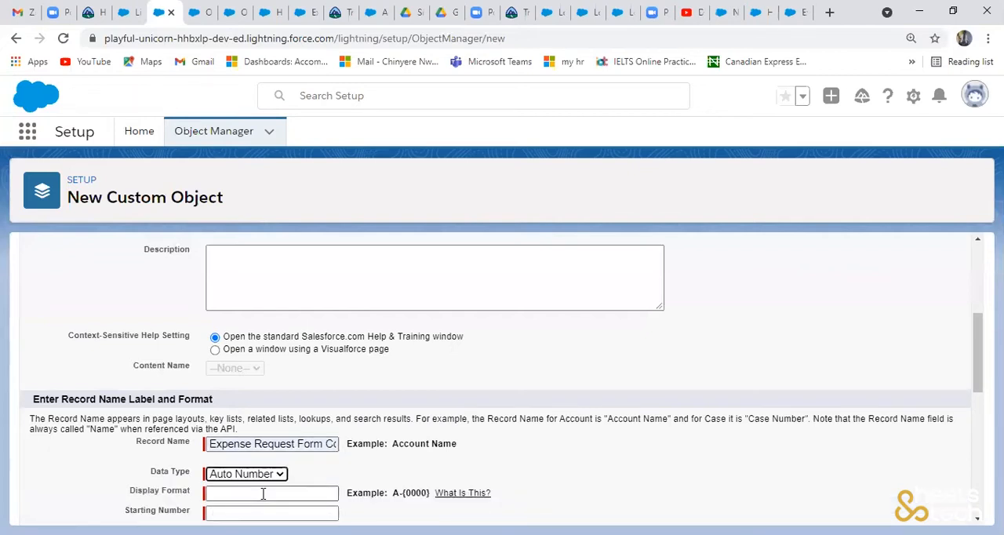
click(263, 493)
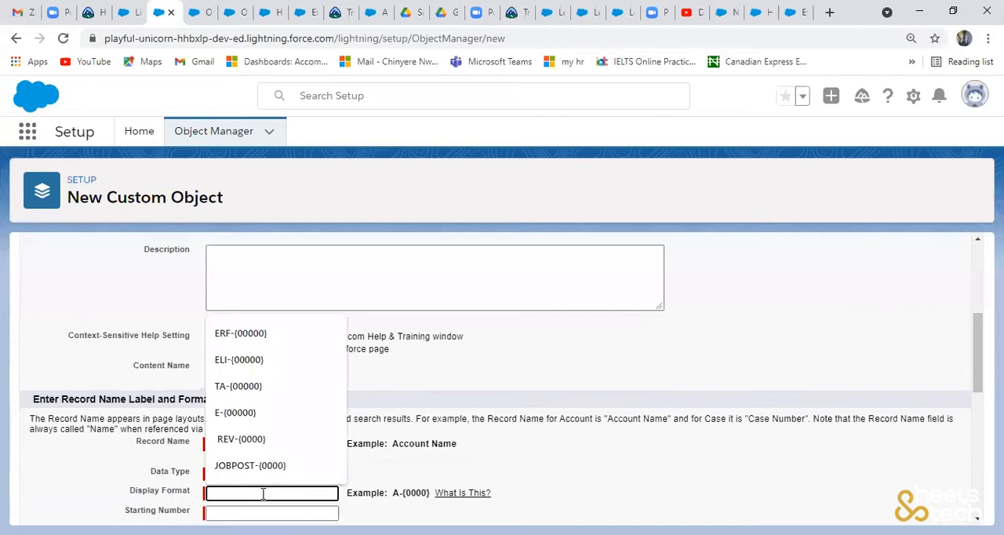
text(E)
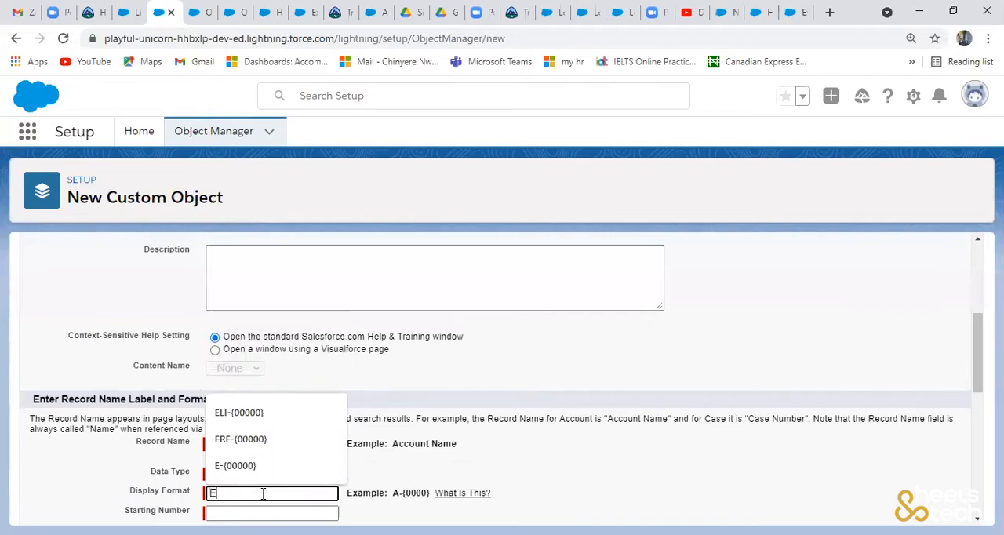
text(RF-)
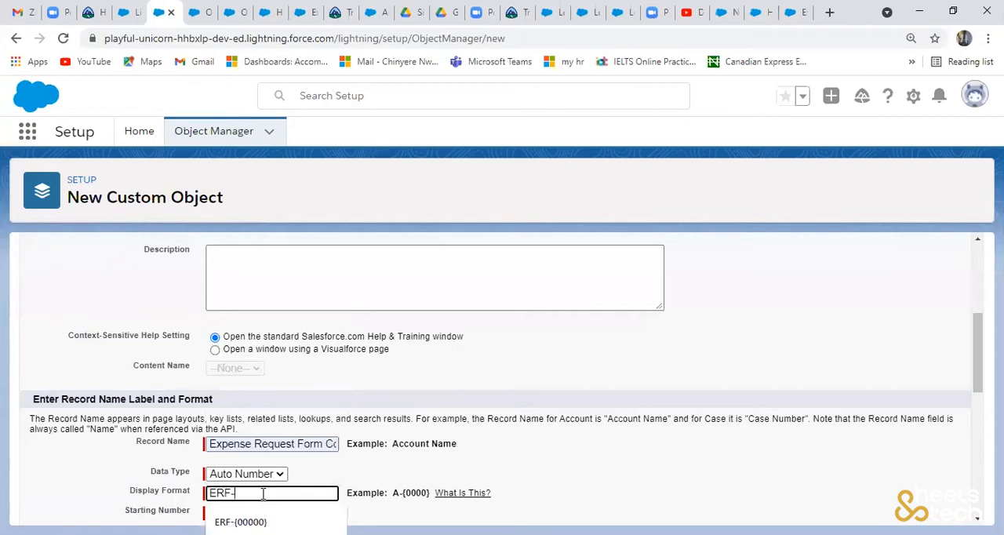
text({--)
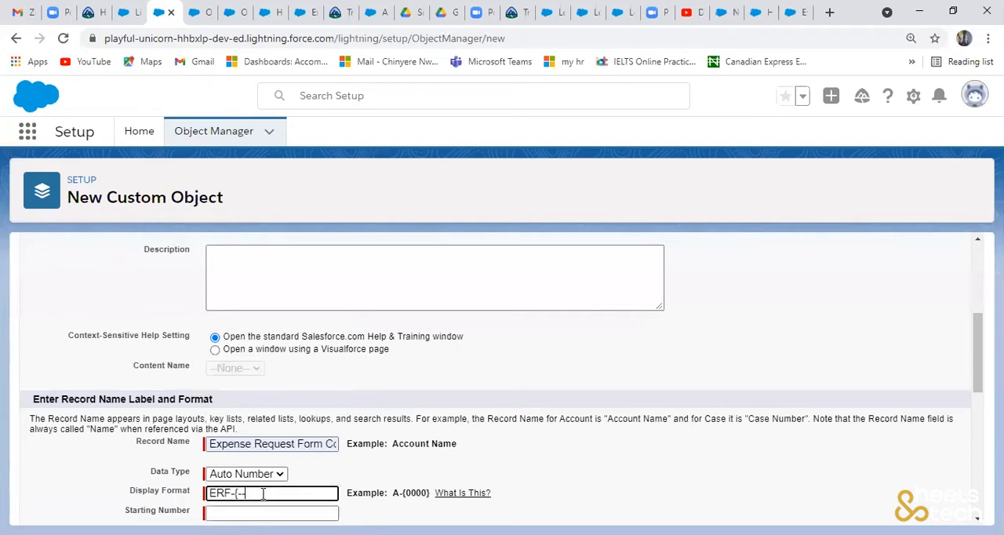
key(BackSpace)
key(BackSpace)
text(0000})
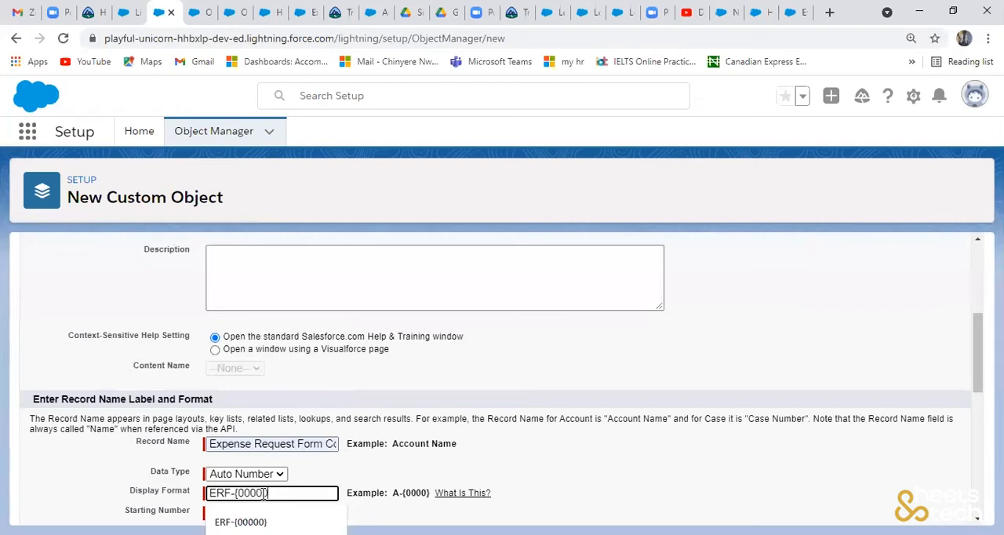
click(265, 493)
text(0)
click(272, 513)
text(1)
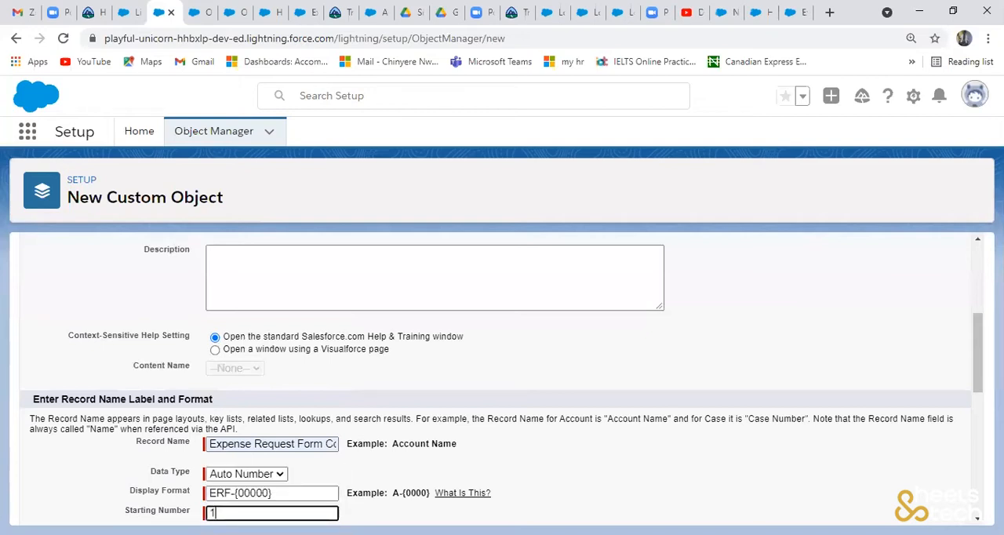
click(553, 435)
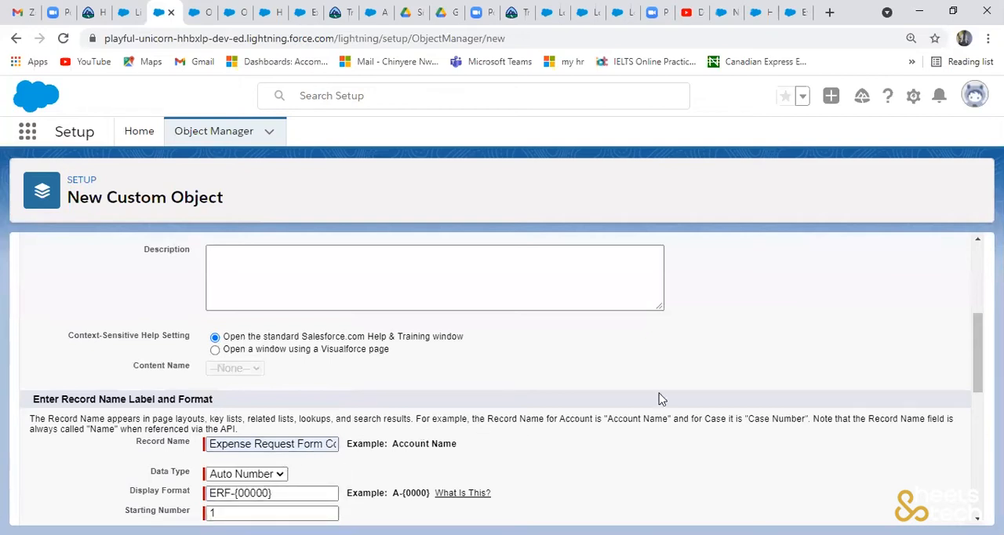
- Enable the optional features Allow Reports, Allow Activities, Track Field History and Allow in Chatter Groups
drag(978, 371, 979, 480)
scroll(502, 379, up, 2)
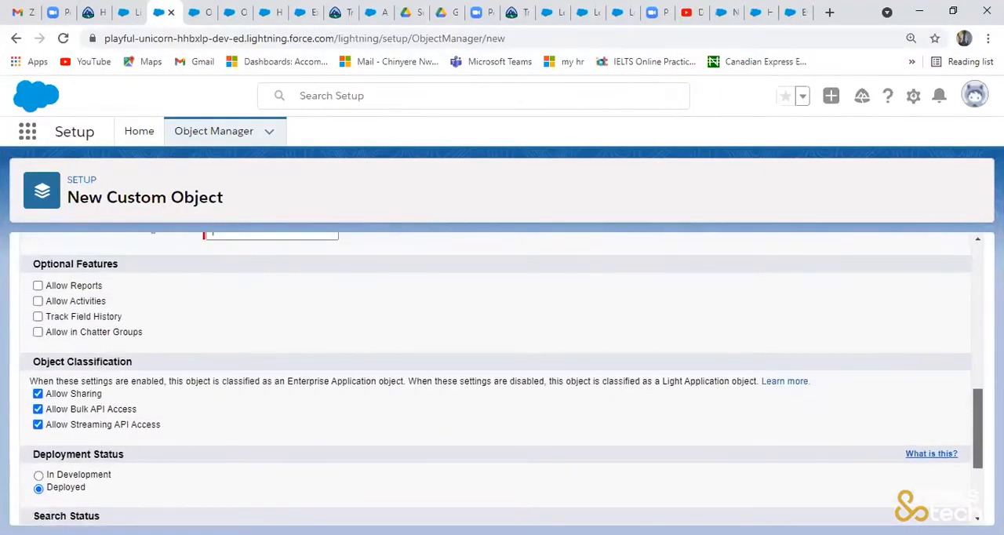
scroll(4, 263, up, 1)
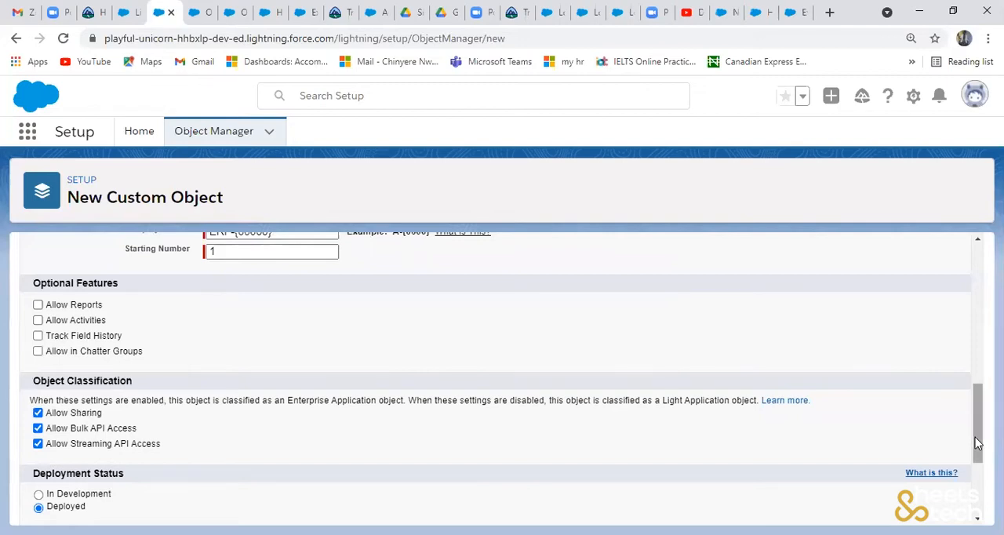
scroll(977, 444, up, 1)
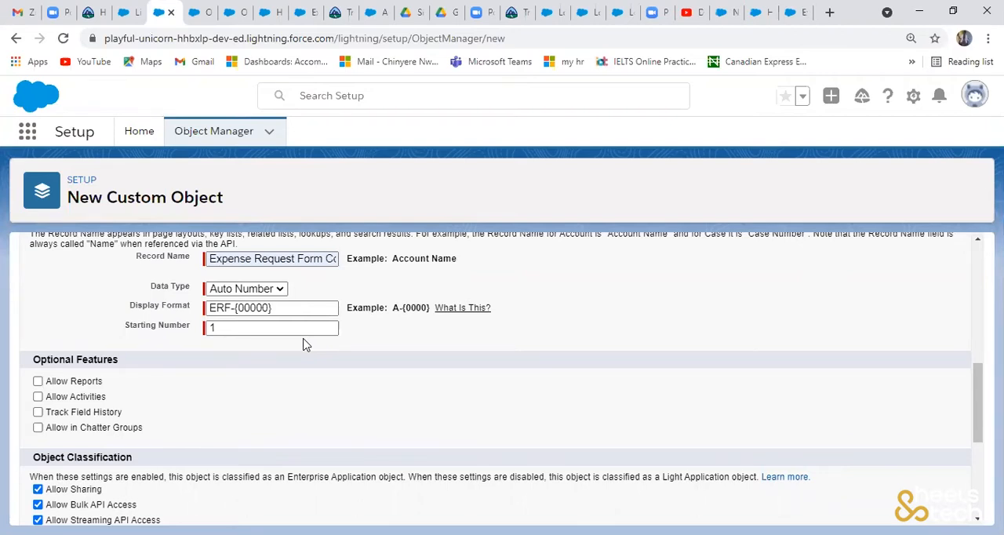
click(261, 327)
click(38, 381)
click(38, 396)
click(37, 411)
click(38, 427)
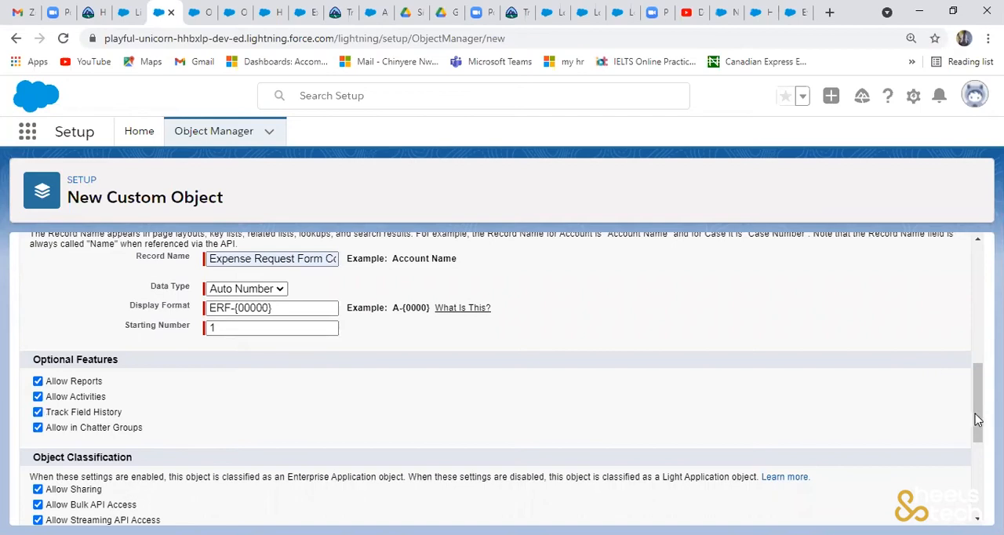
- Allow search, enable launching the New Custom Tab Wizard after saving, and save the custom object
drag(980, 420, 980, 490)
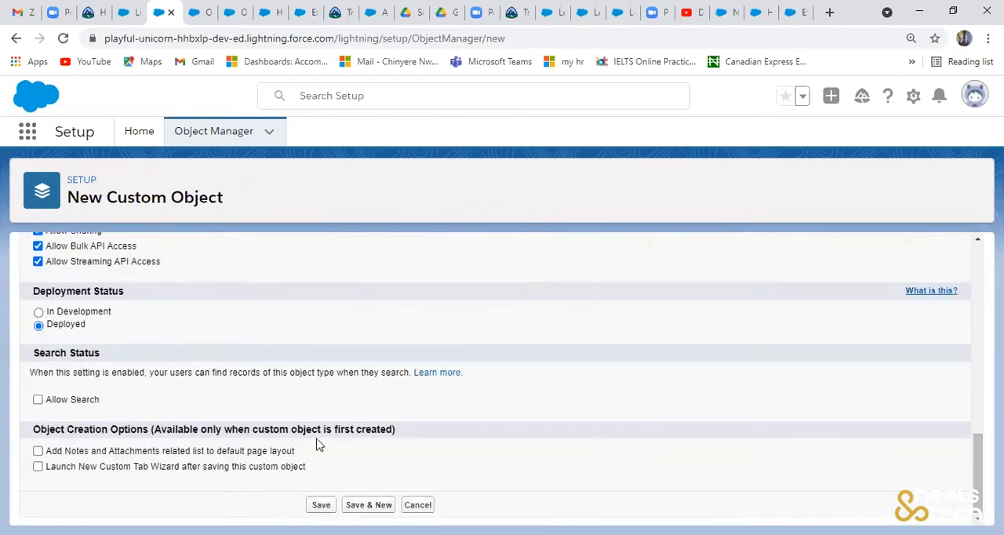
click(38, 402)
click(37, 468)
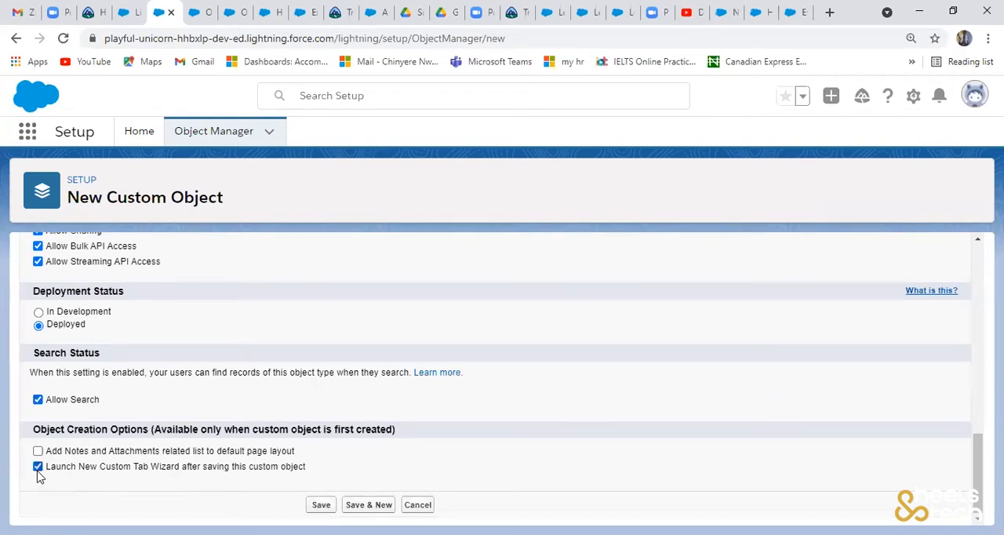
click(321, 506)
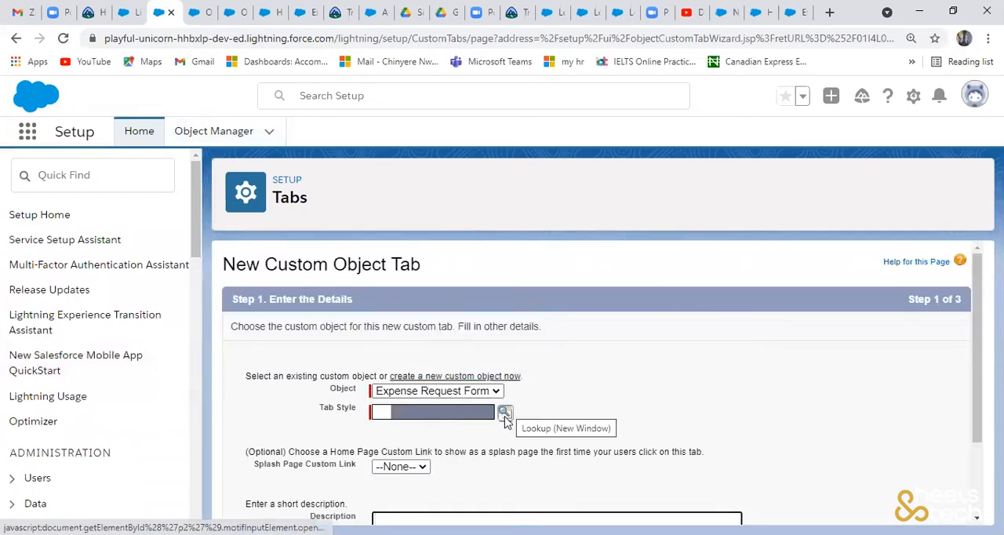
- Choose the Airplane tab style for the Expense Request Form tab and continue to the profile settings
click(506, 420)
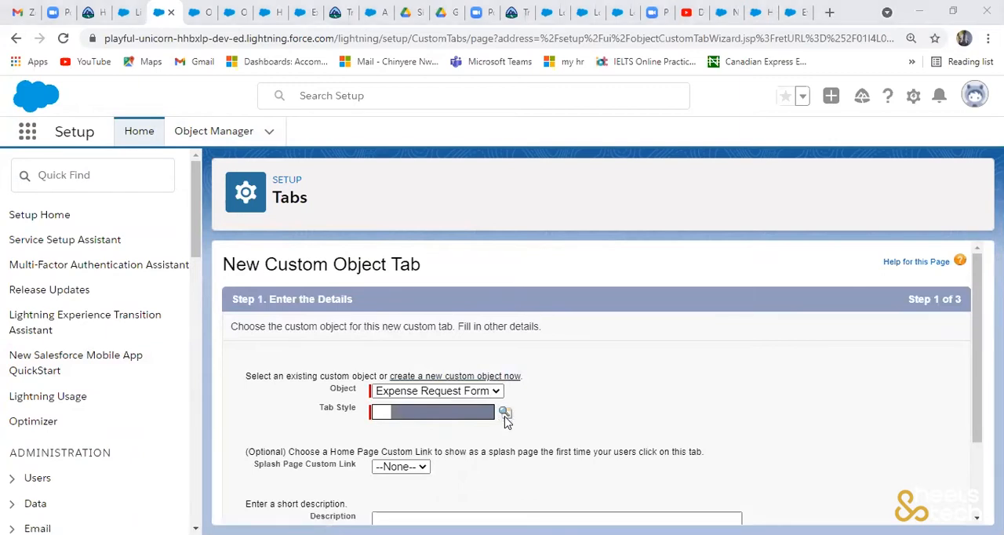
click(628, 384)
drag(978, 394, 977, 486)
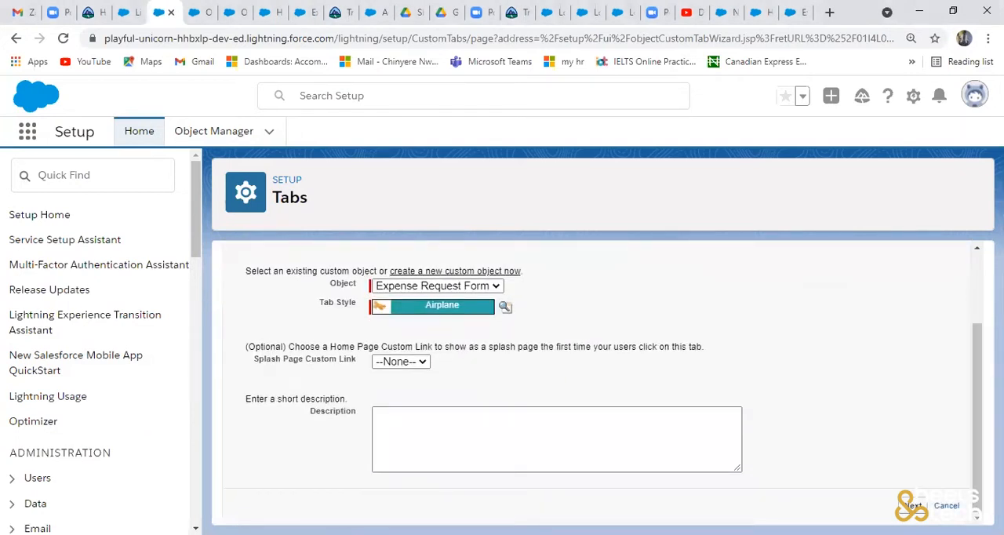
click(916, 507)
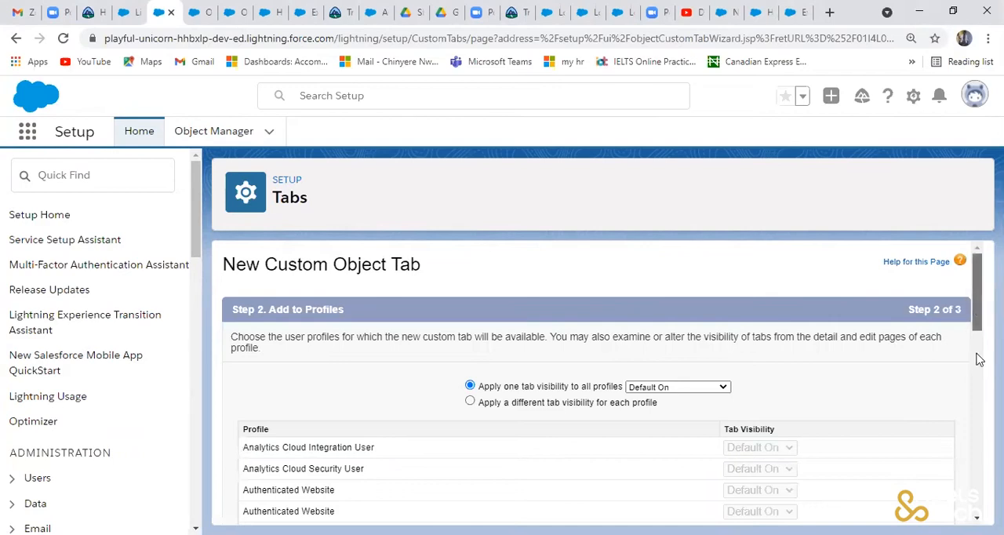
- Keep the Default On visibility for all profiles, accept the remaining wizard settings and save the new tab
scroll(980, 359, down, 10)
click(918, 507)
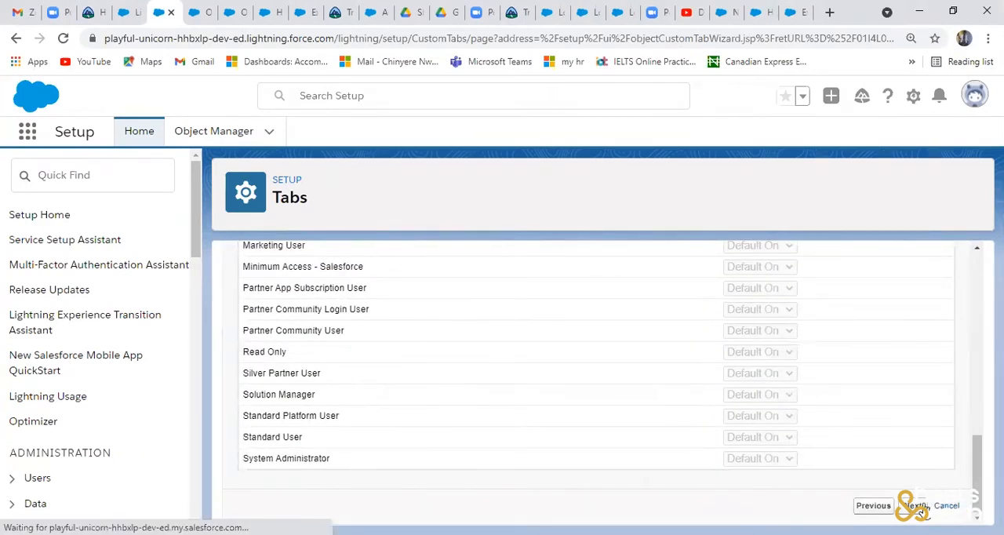
drag(978, 339, 979, 479)
click(910, 505)
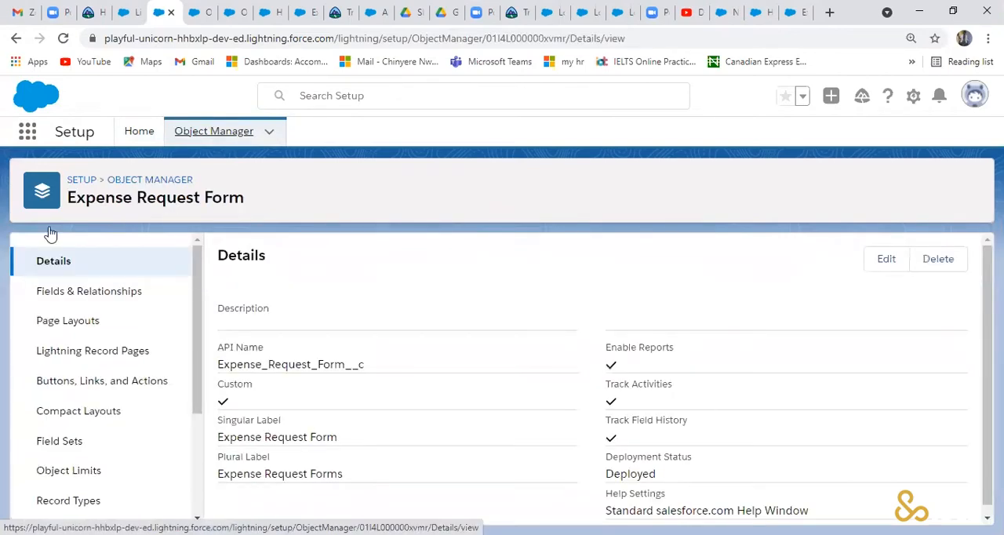
- Start another custom object in the Object Manager, labelled Expense Line Item with the plural label Expense Line Items
click(214, 132)
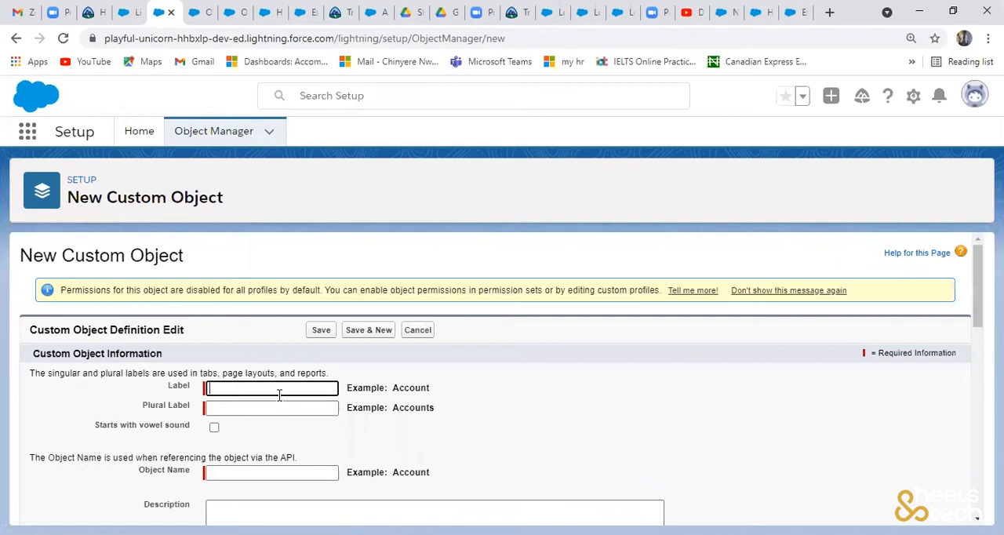
text(Ex)
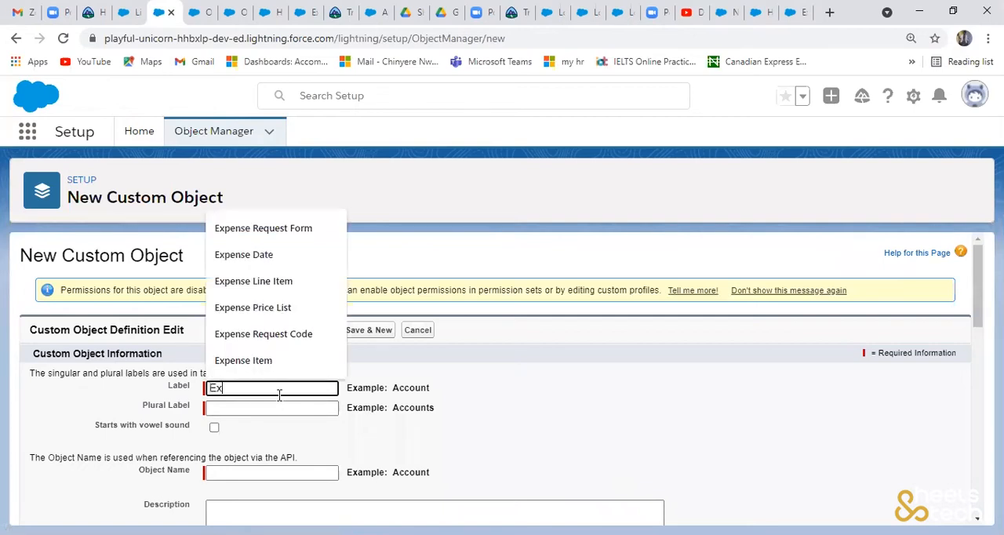
click(275, 282)
click(258, 411)
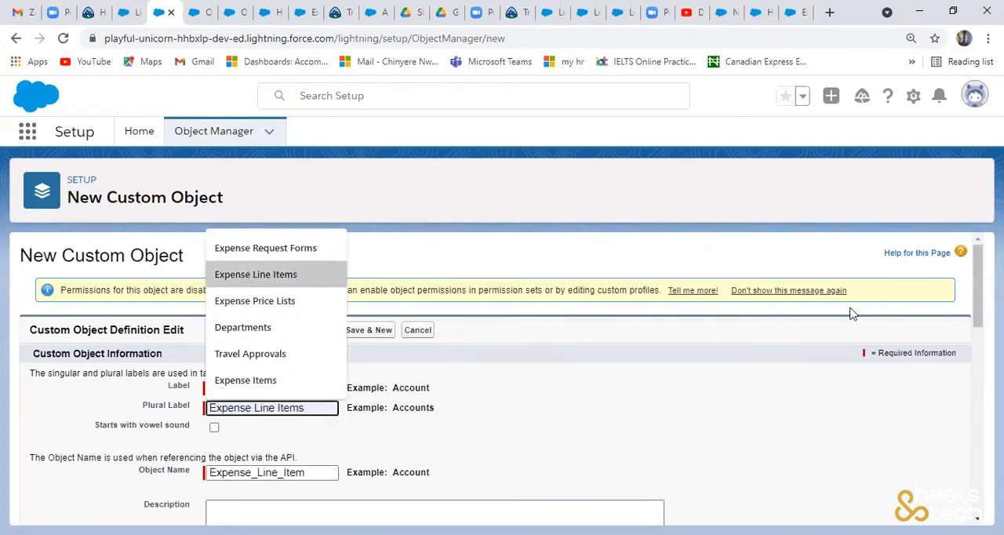
- Accept the plural label and change the record name of the new object to Expense Line Item Code
key(Return)
scroll(975, 311, down, 3)
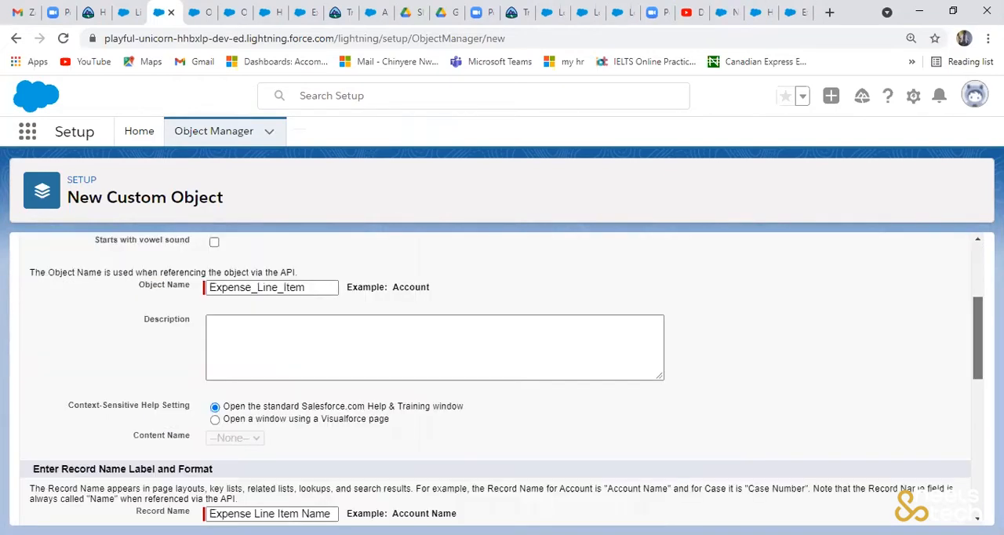
scroll(448, 262, down, 3)
click(334, 327)
key(BackSpace)
key(BackSpace)
key(BackSpace)
key(BackSpace)
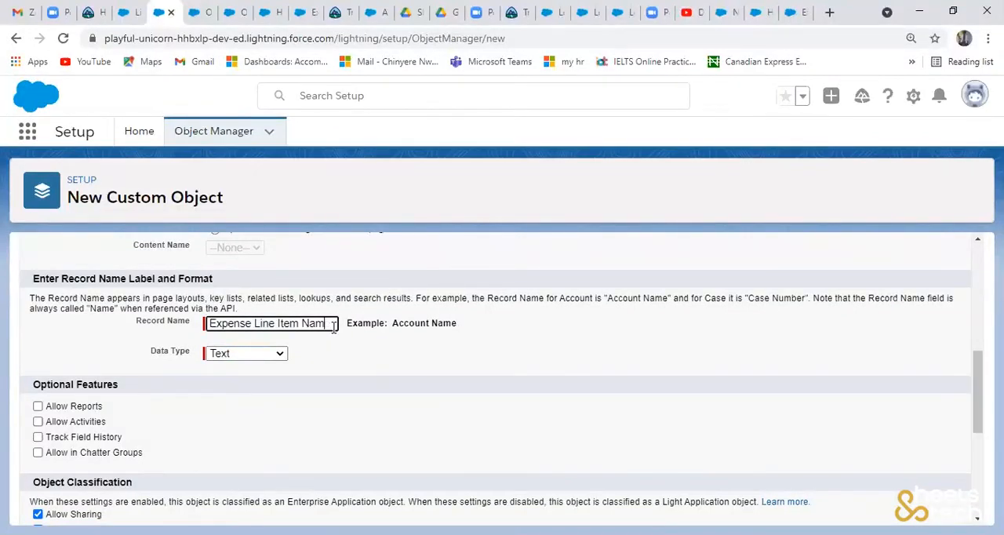
click(311, 351)
- Set the record name's data type to Auto Number with display format ELI-{00000} and starting number 1
click(272, 354)
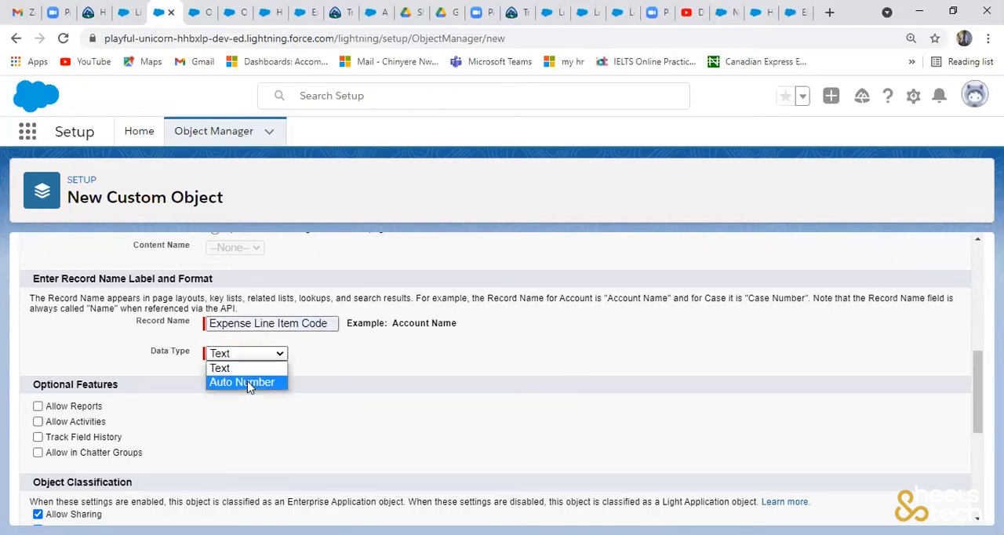
click(247, 380)
click(255, 375)
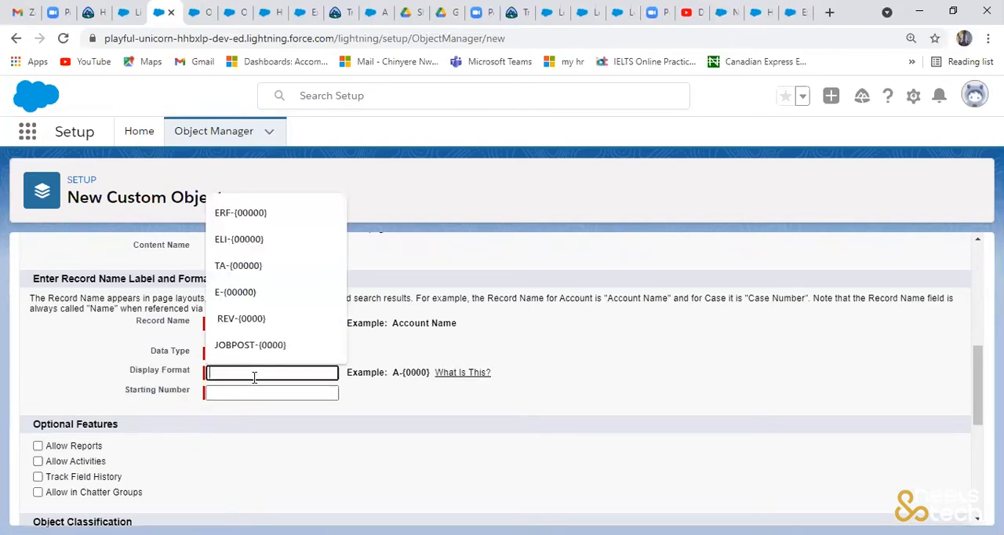
click(274, 243)
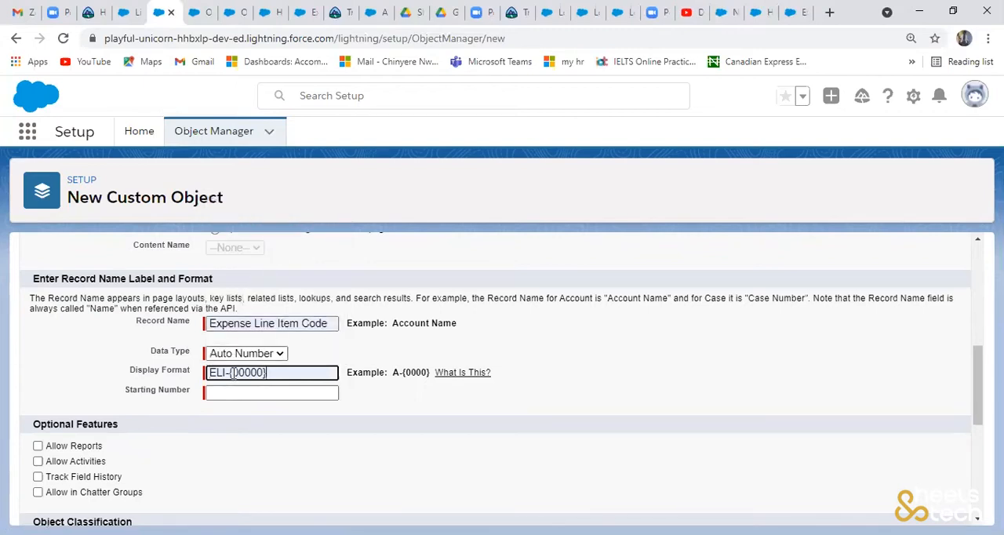
click(237, 390)
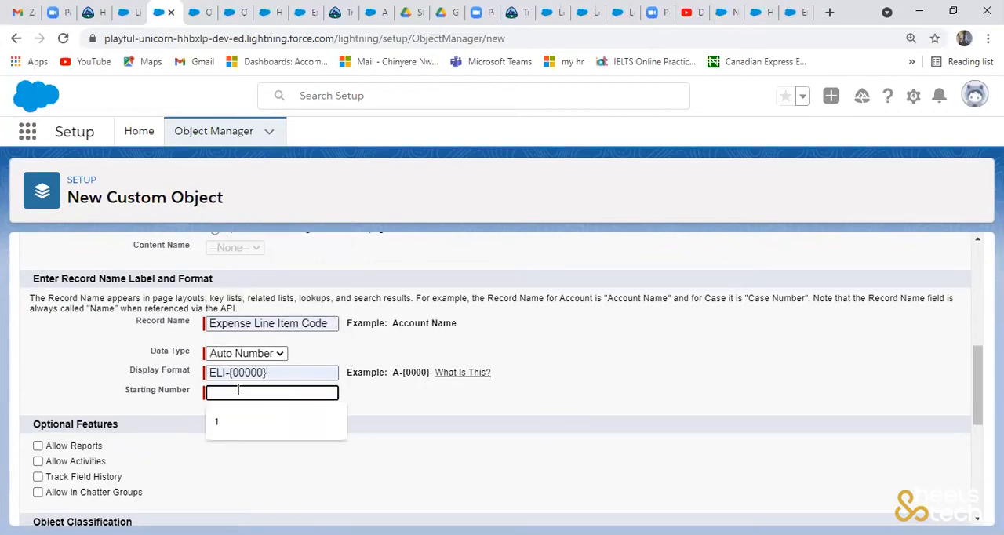
click(227, 424)
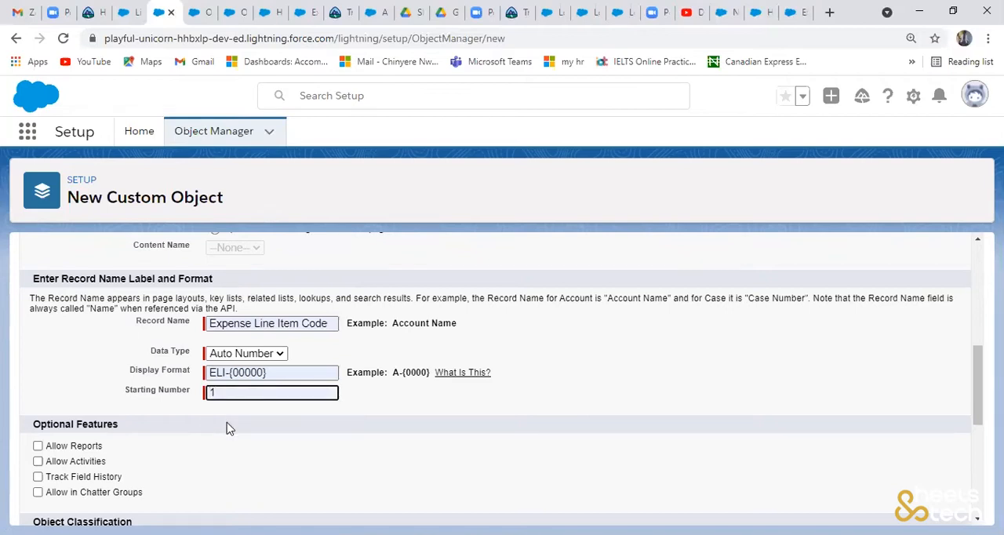
click(243, 436)
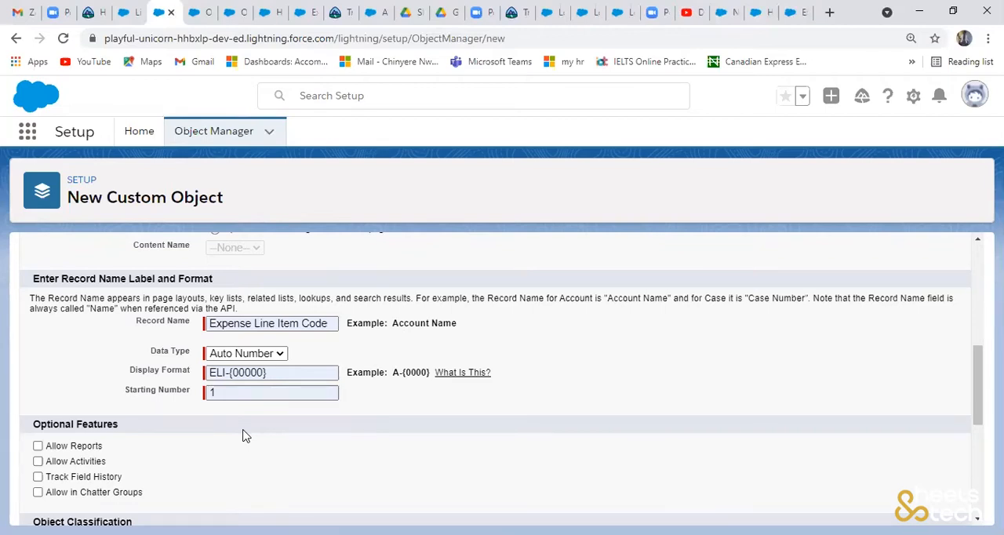
- Enable reports, activities, field history tracking and Chatter groups for the Expense Line Item object
click(37, 446)
click(38, 461)
click(38, 477)
click(37, 492)
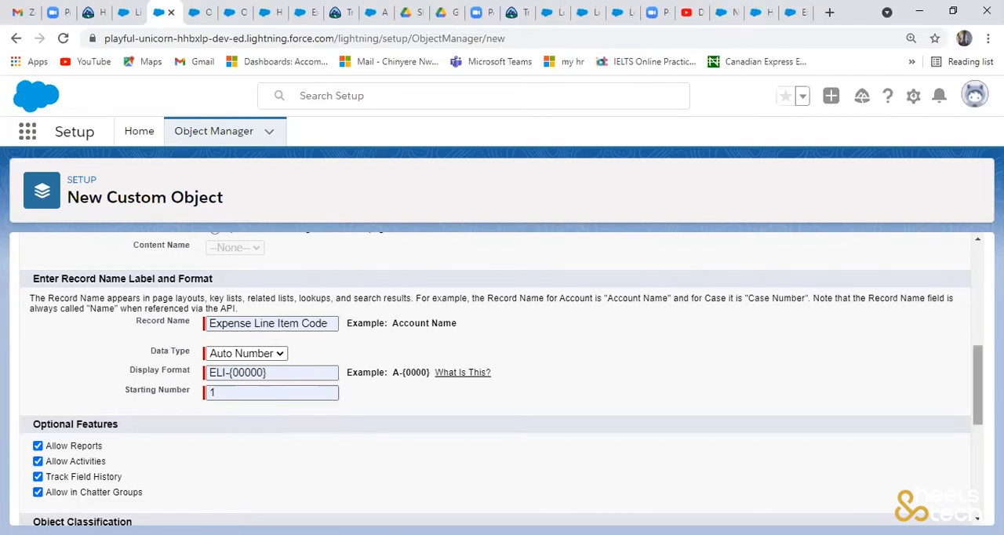
- Enable launching the New Custom Tab Wizard for Expense Line Item and save the object
scroll(502, 380, down, 2)
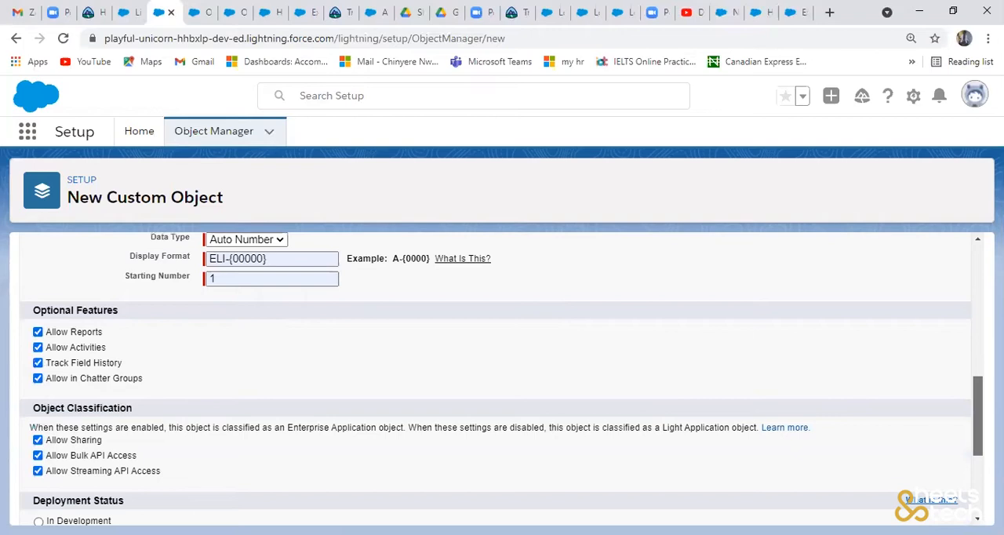
scroll(328, 502, down, 3)
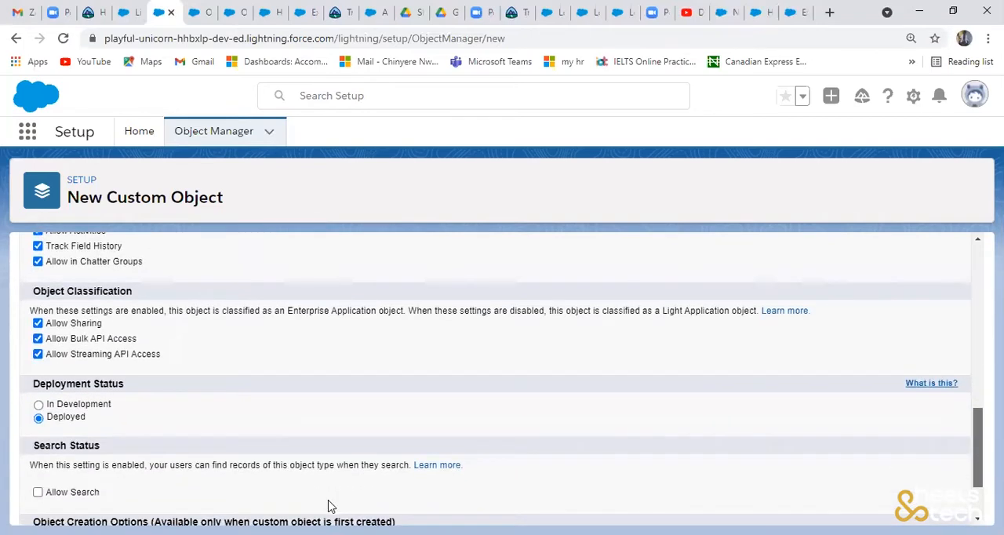
click(328, 502)
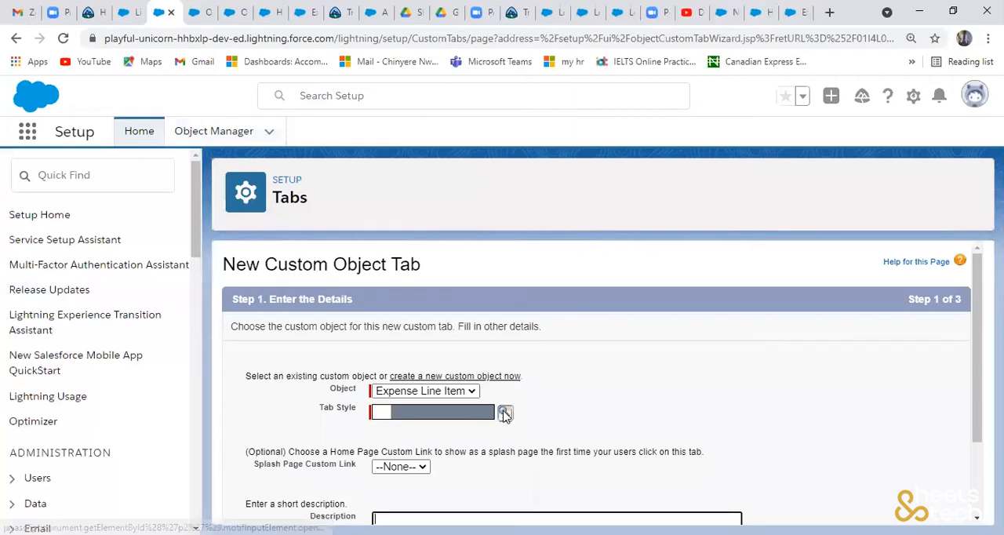
- Choose the Bell tab style for the Expense Line Item tab and continue to the profile settings
click(505, 414)
click(161, 243)
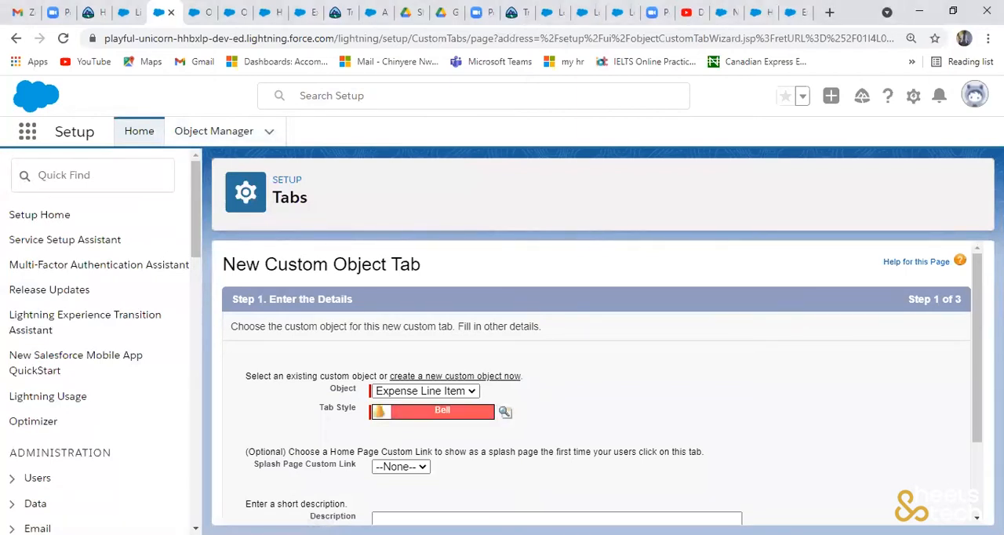
drag(978, 350, 979, 421)
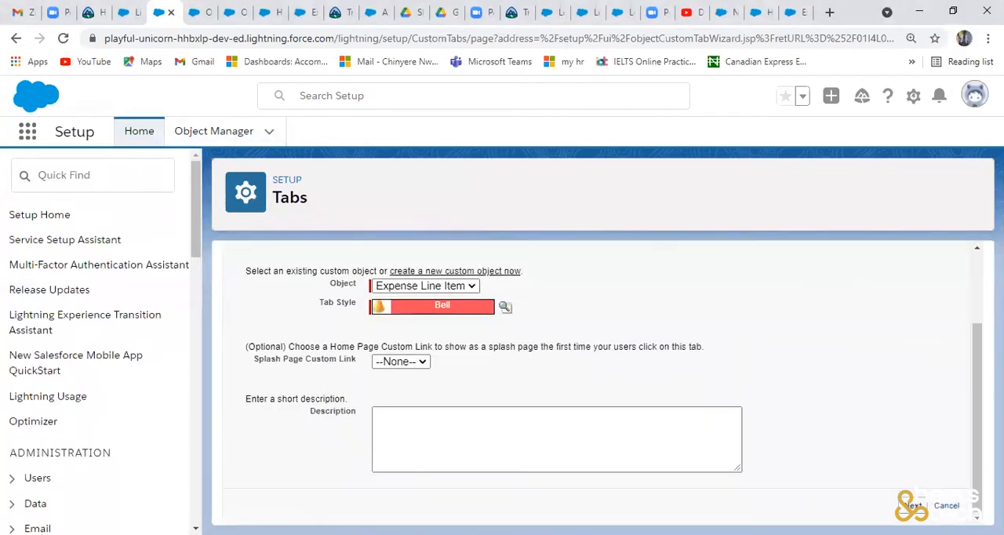
click(912, 506)
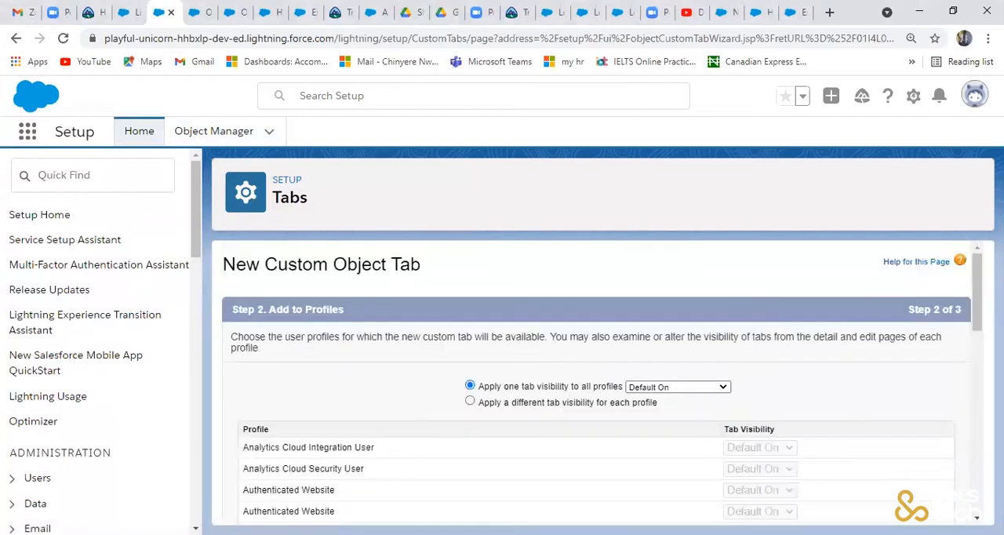
- Keep Default On visibility for all profiles, include the tab in all custom apps and save the Expense Line Item tab
drag(978, 318, 978, 475)
scroll(596, 377, down, 2)
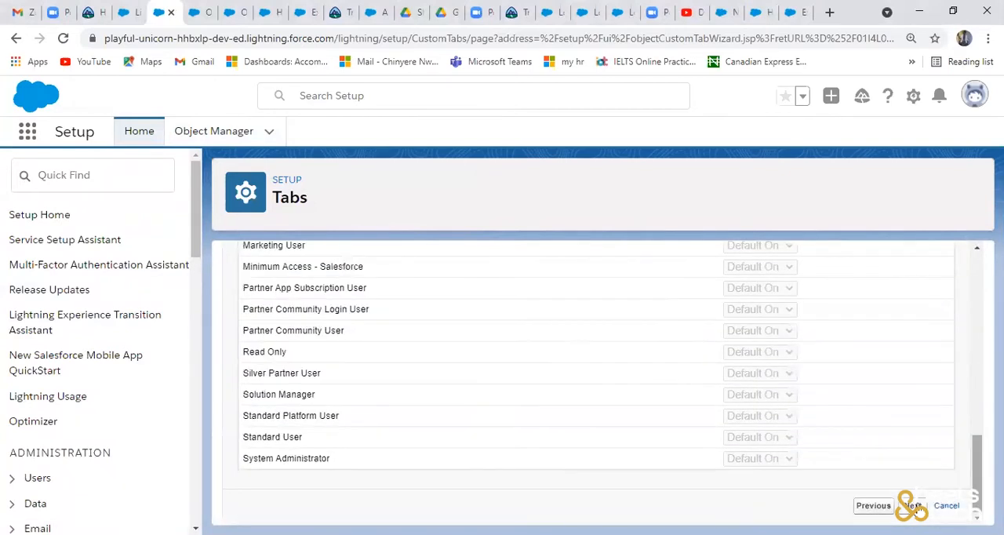
click(913, 506)
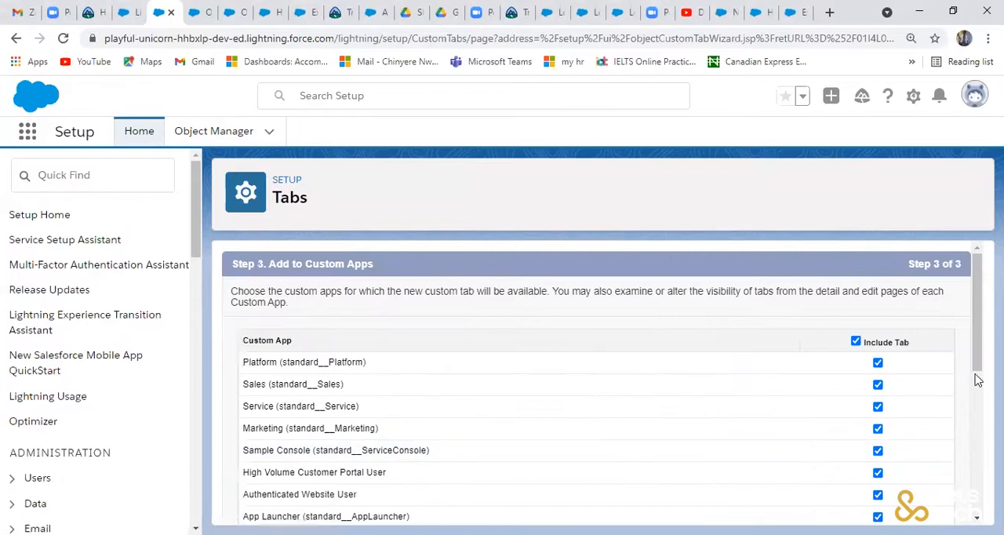
drag(978, 355, 978, 497)
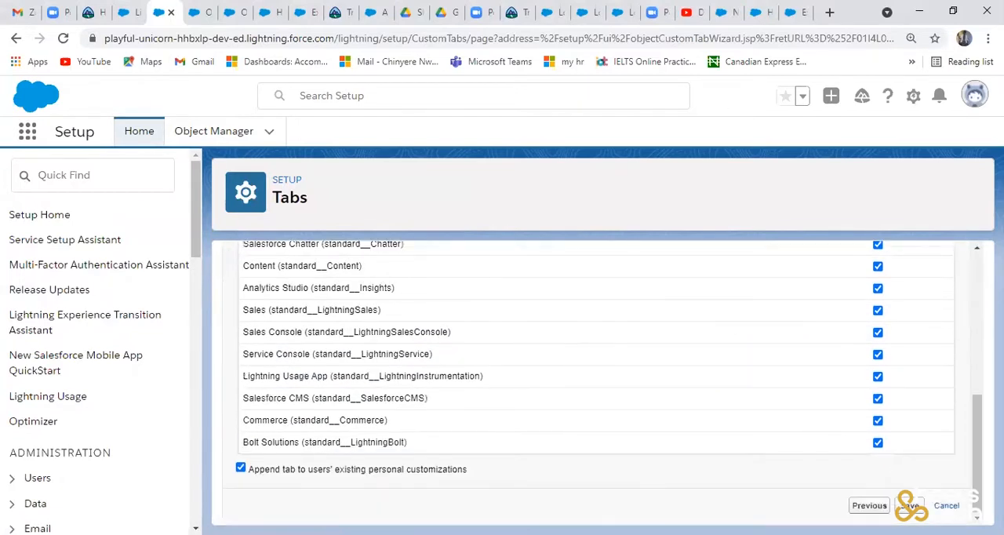
click(910, 506)
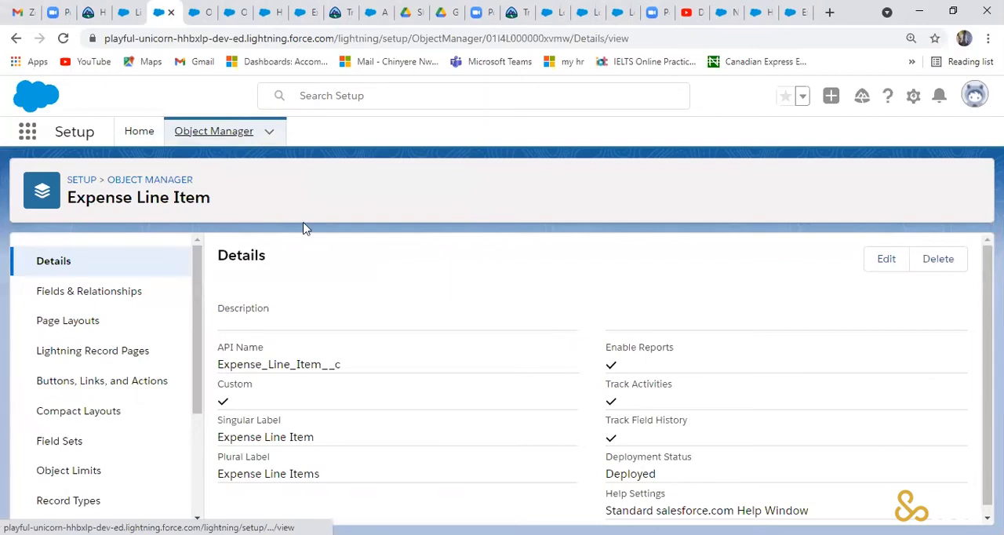
- Start another custom object in the Object Manager, labelled Expense Price List with the plural label Expense Price Lists
click(226, 128)
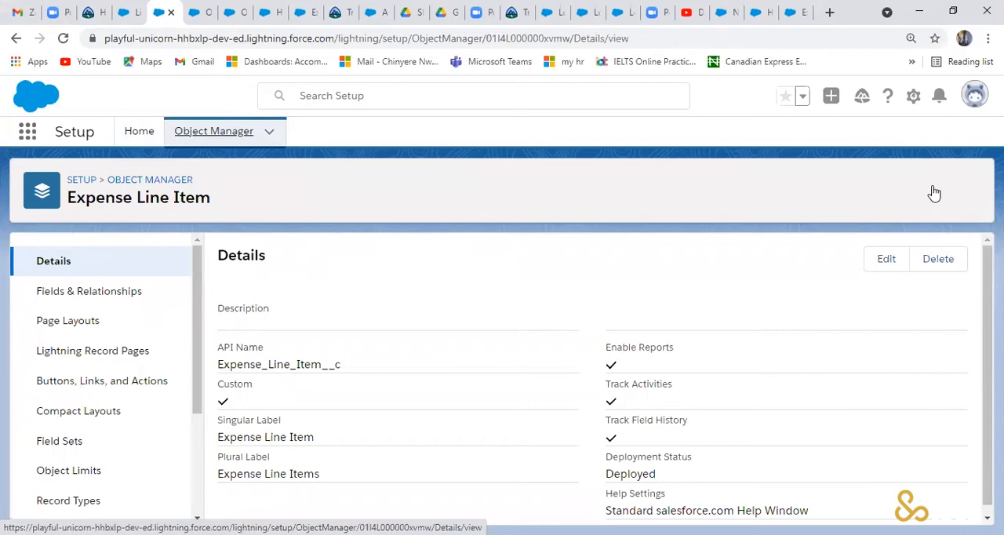
click(933, 192)
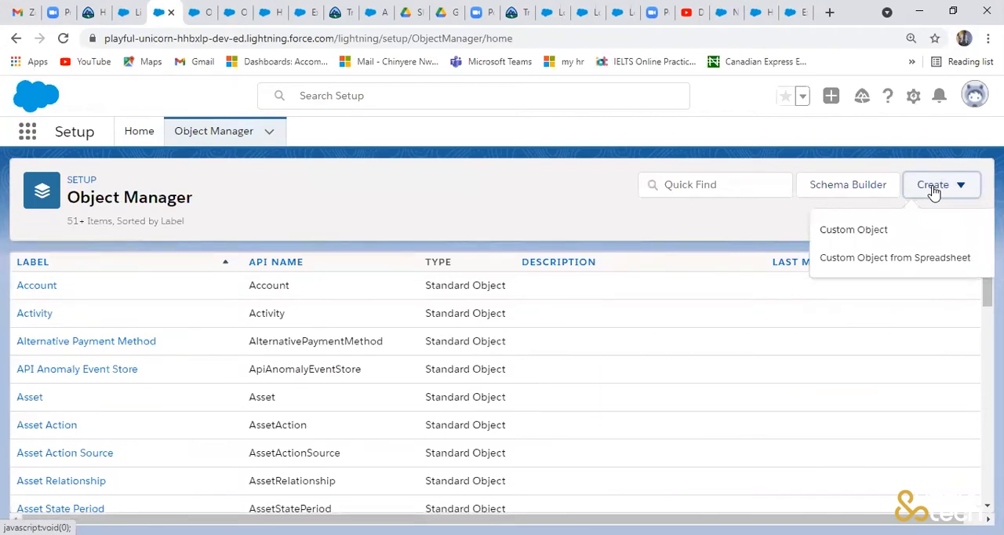
click(854, 229)
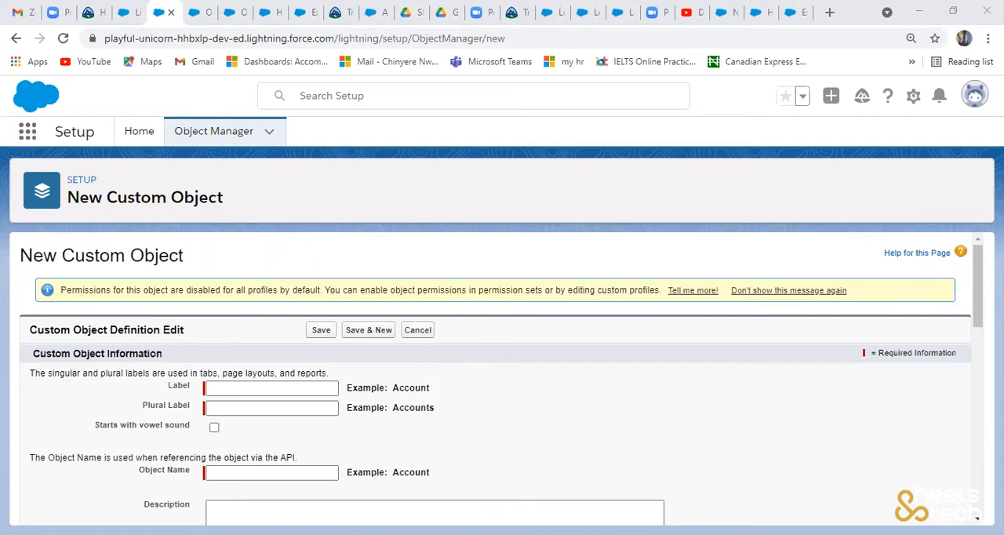
click(313, 387)
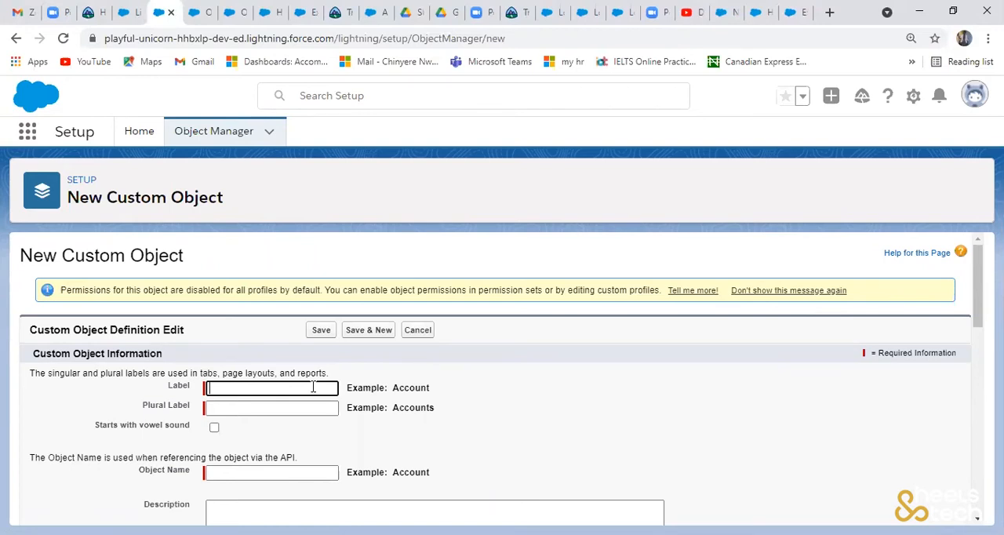
text(Expense Price List)
click(295, 405)
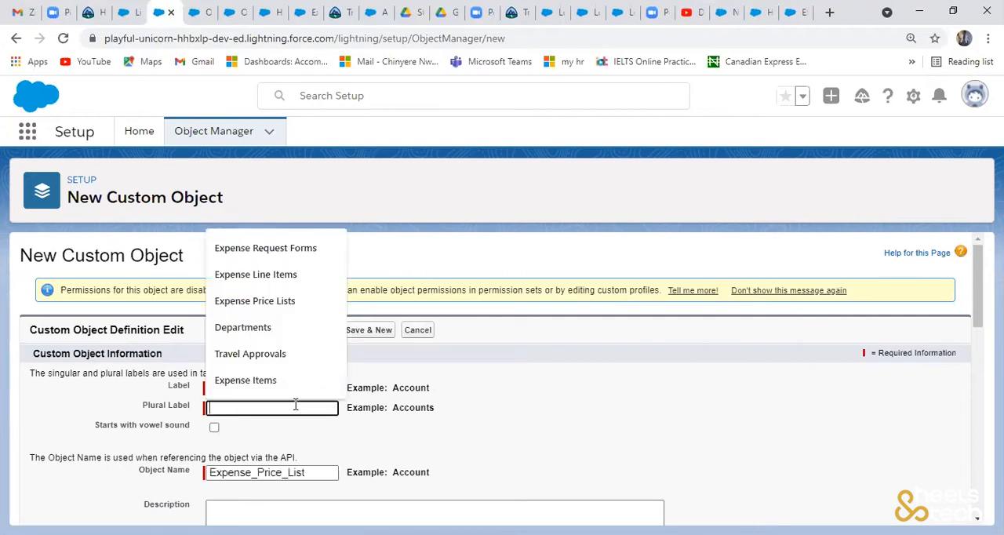
click(298, 308)
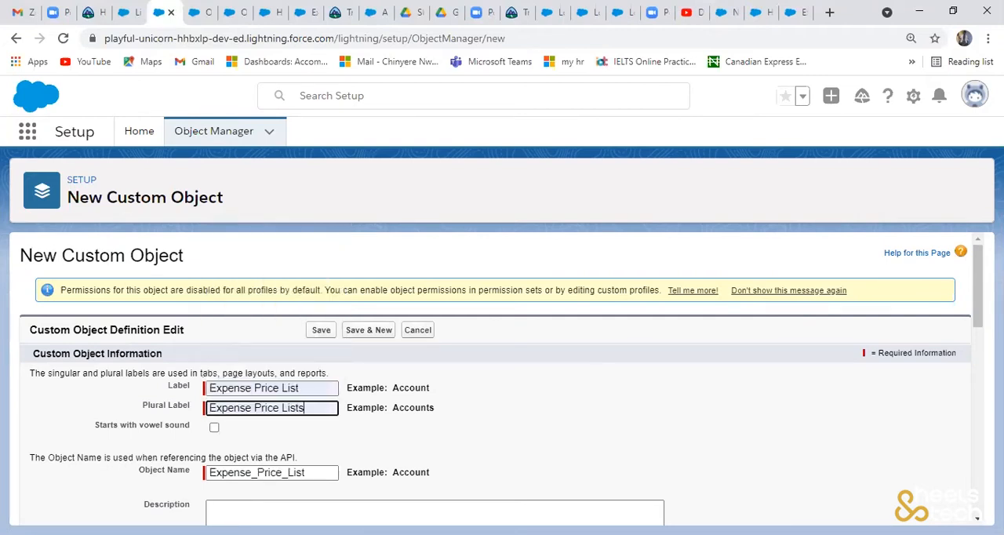
- Allow reports, activities, field history tracking and Chatter groups for Expense Price List, keeping its record name as Text
scroll(827, 327, down, 4)
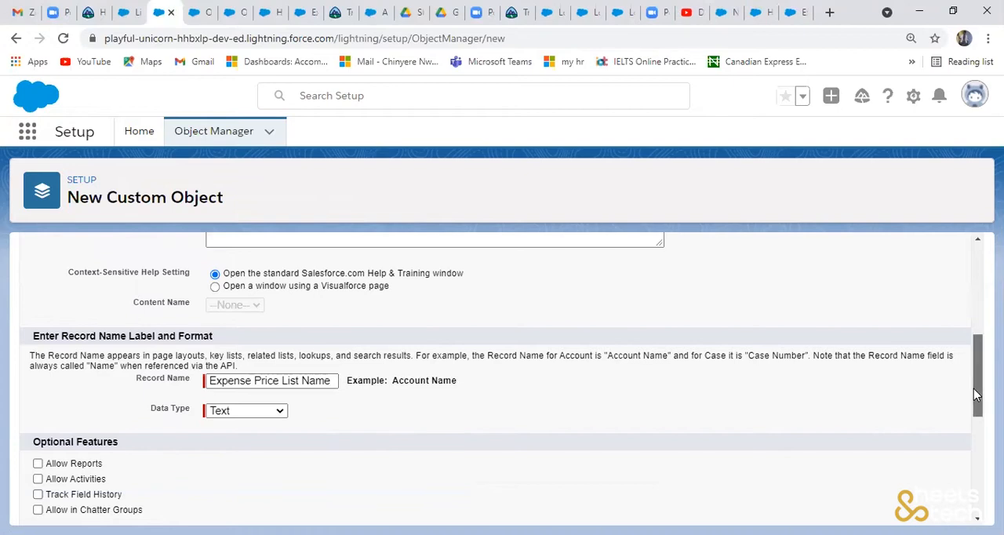
scroll(974, 388, down, 1)
scroll(974, 388, down, 2)
scroll(974, 388, up, 1)
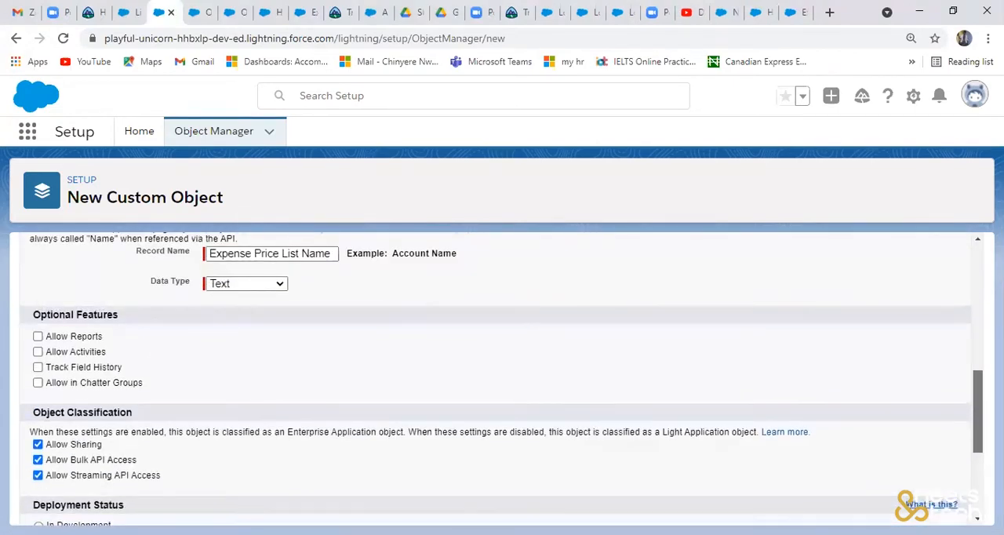
click(38, 337)
click(37, 352)
click(37, 367)
click(37, 383)
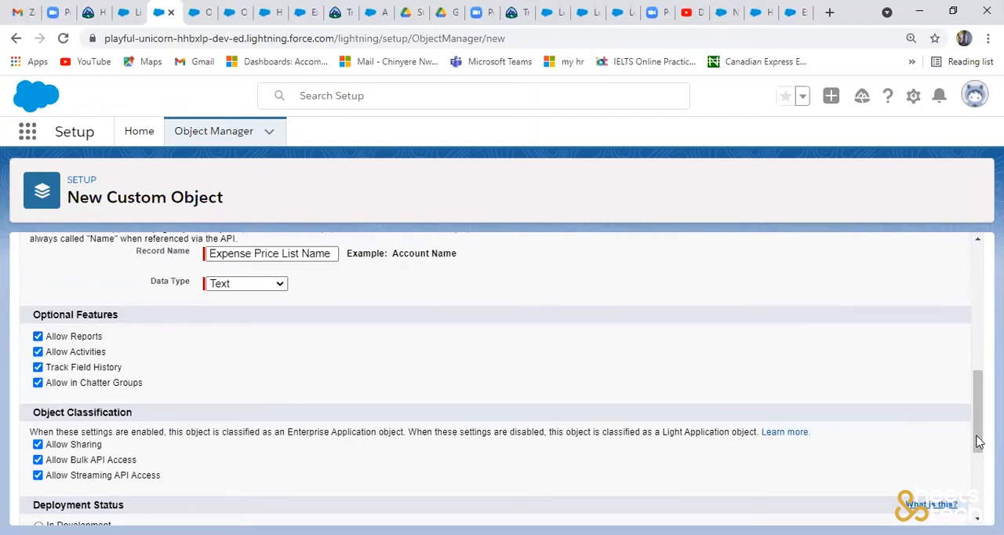
- Allow search for Expense Price List, enable launching the New Custom Tab Wizard after saving, and save the object
scroll(978, 441, down, 3)
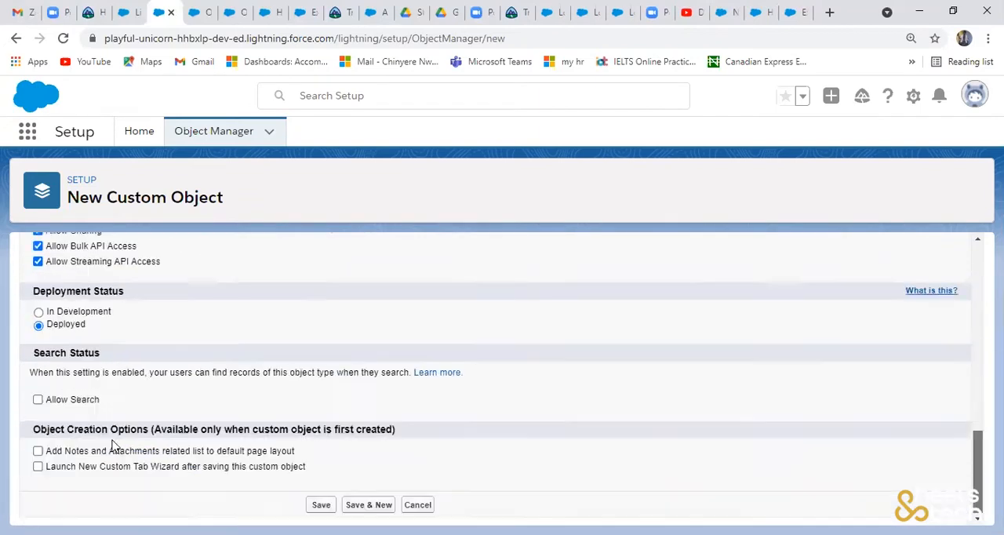
click(39, 400)
click(38, 467)
click(334, 506)
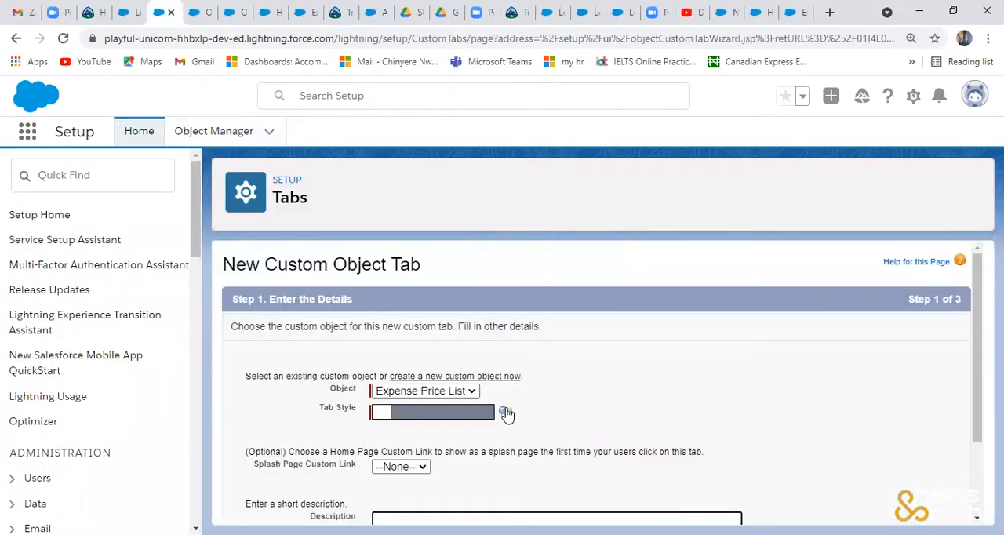
- Choose the Credit card tab style for the Expense Price List tab and continue to the profile settings
click(504, 414)
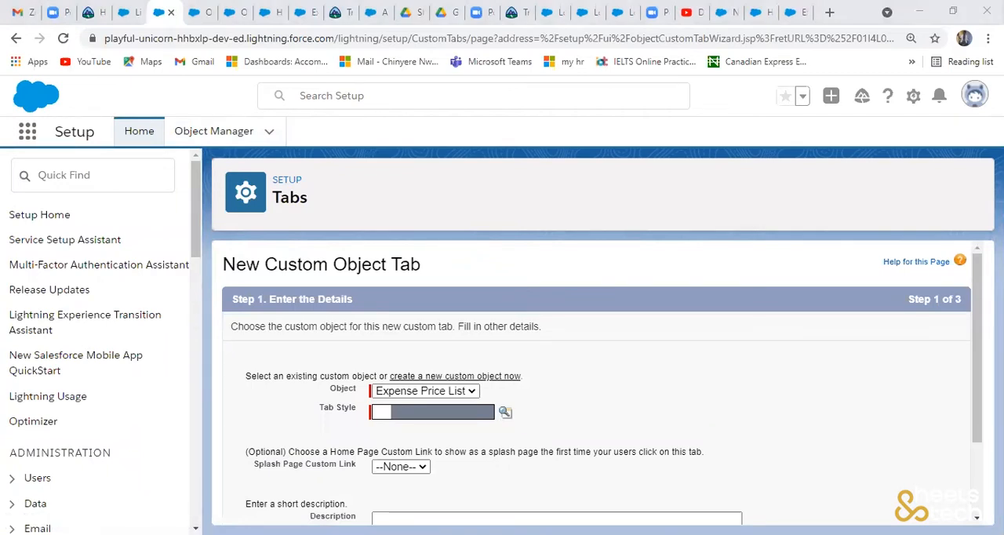
scroll(979, 353, down, 3)
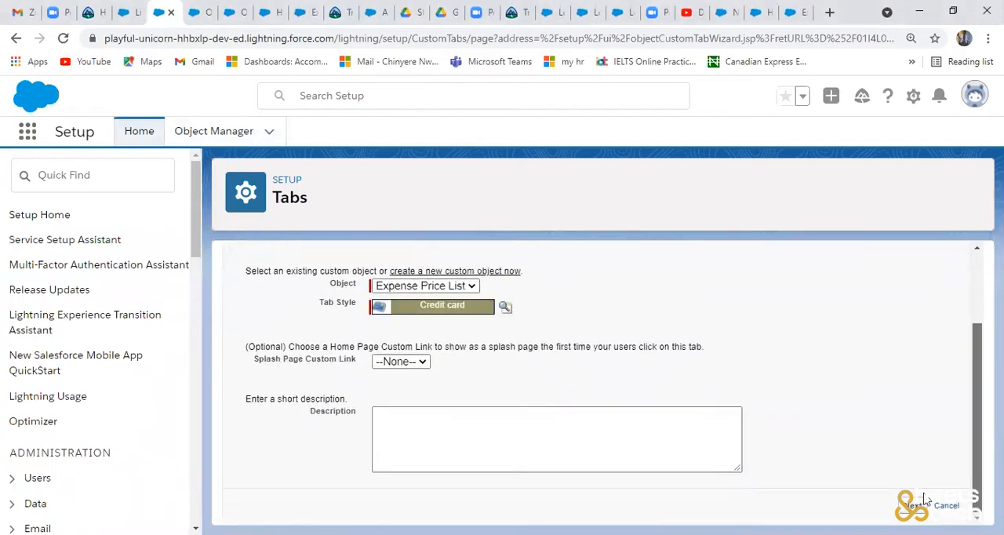
click(915, 507)
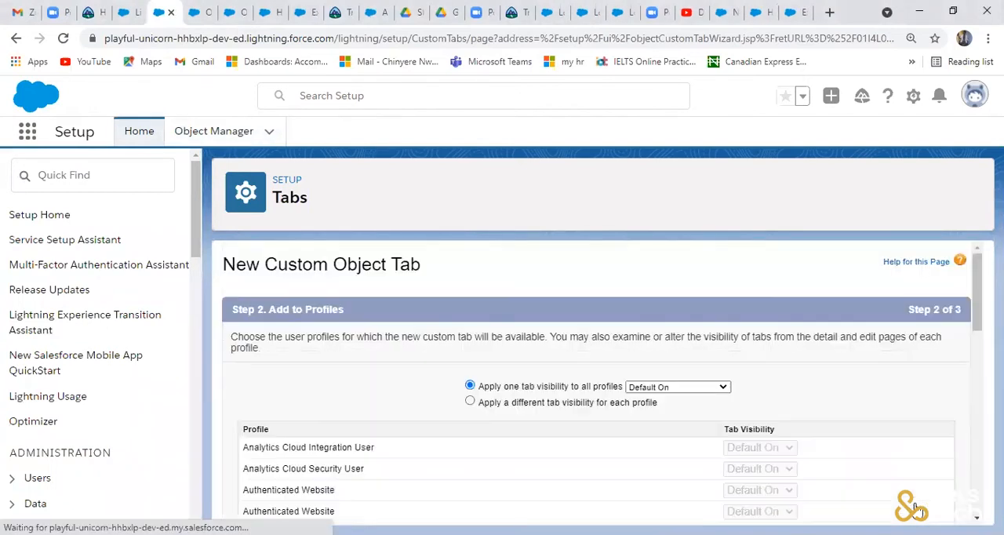
- Apply Default On visibility to all profiles, include the Expense Price List tab in all custom apps, and save it
scroll(979, 439, down, 12)
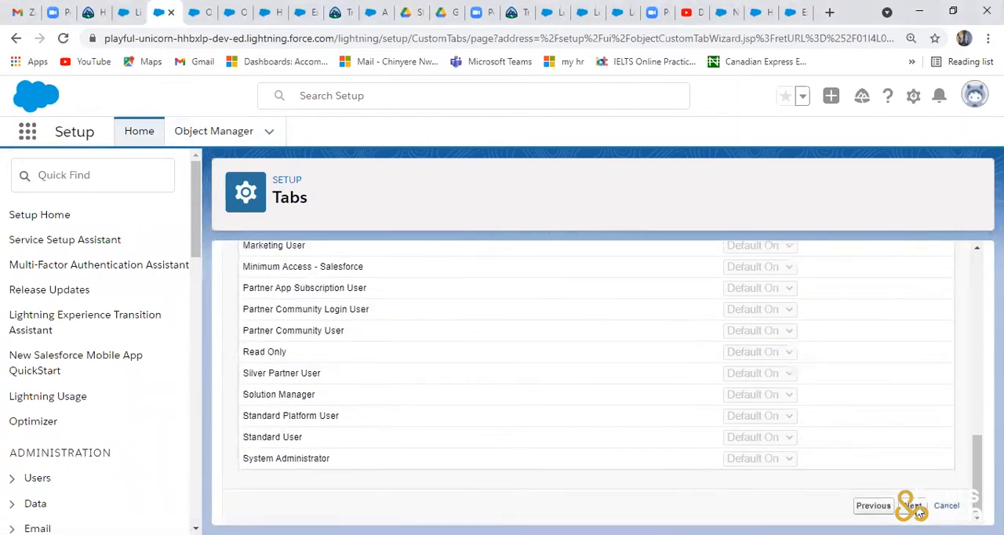
click(915, 506)
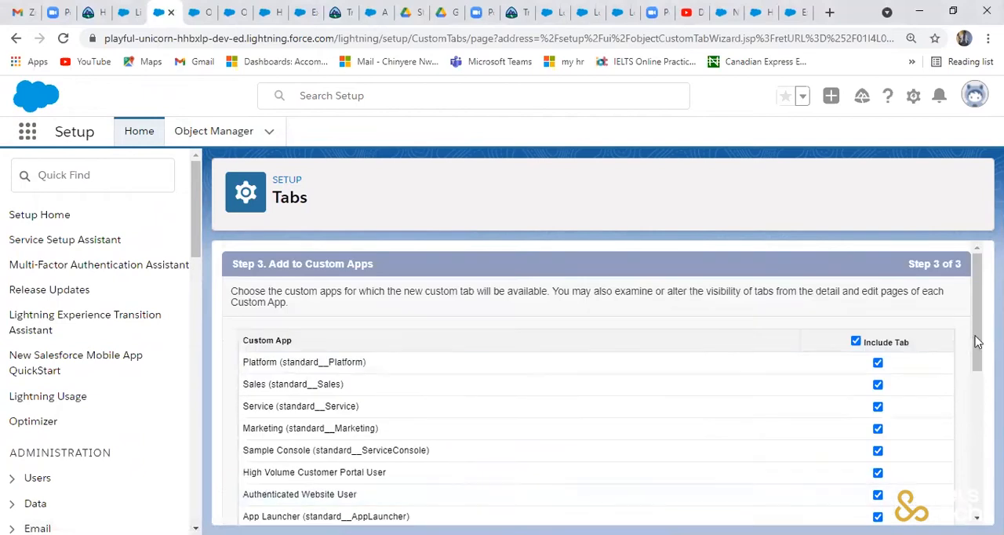
scroll(977, 341, down, 1)
scroll(978, 376, down, 5)
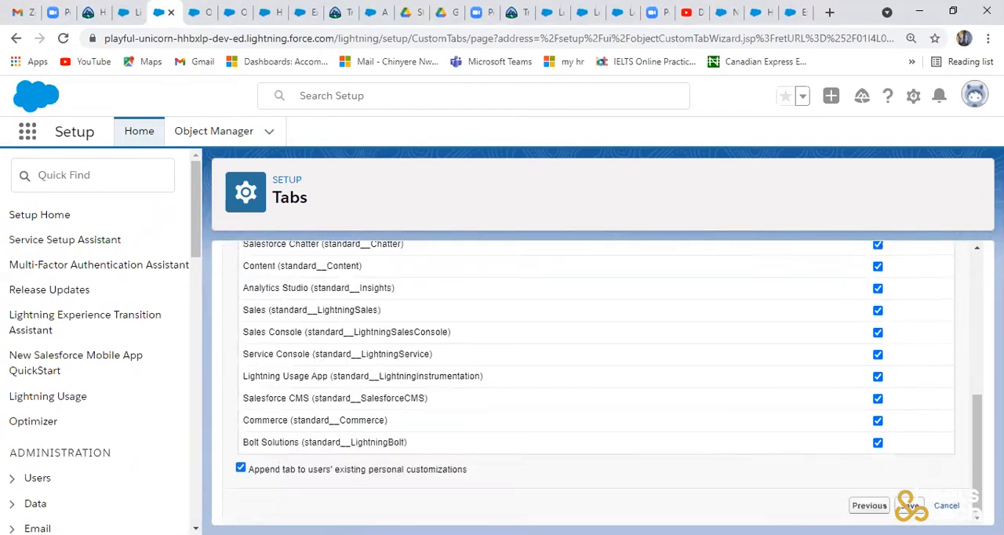
click(910, 506)
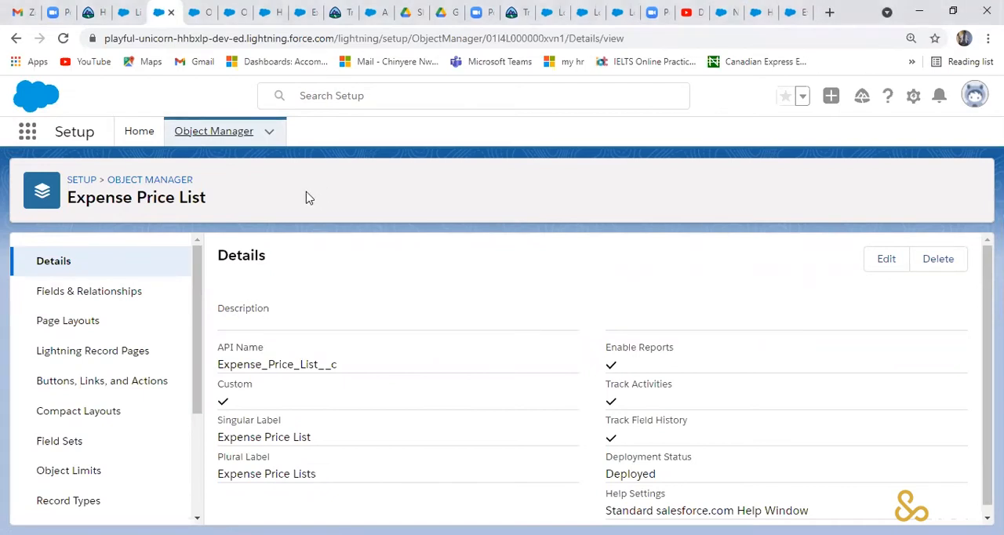
- Return to the Object Manager's object list and open the fields and relationships of Expense Request Form
click(230, 139)
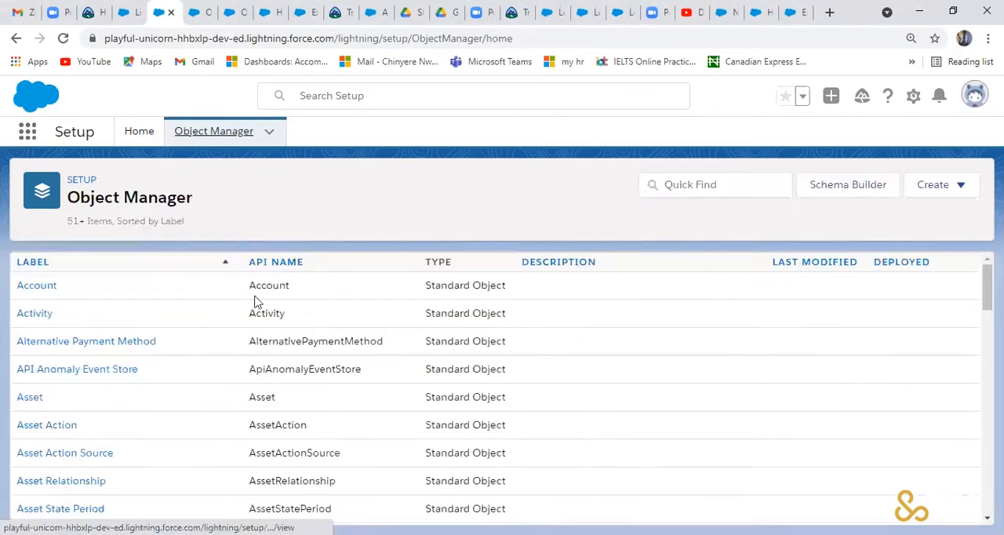
scroll(253, 306, down, 3)
scroll(254, 304, down, 2)
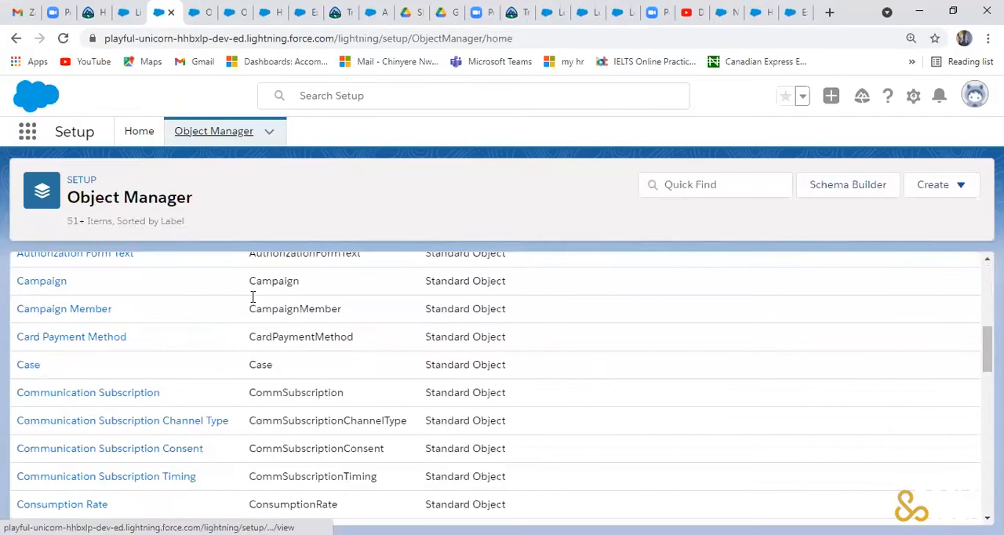
scroll(252, 297, down, 9)
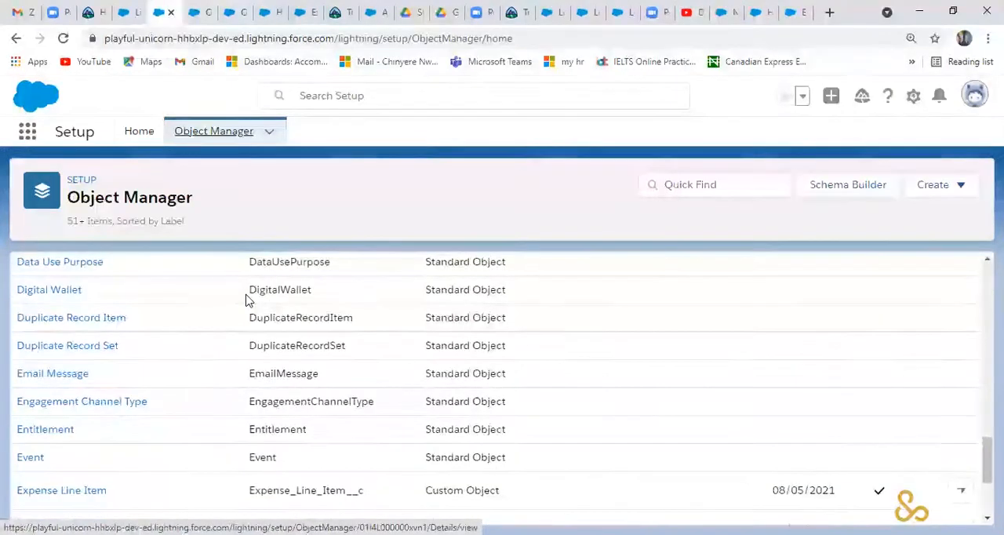
scroll(245, 299, down, 2)
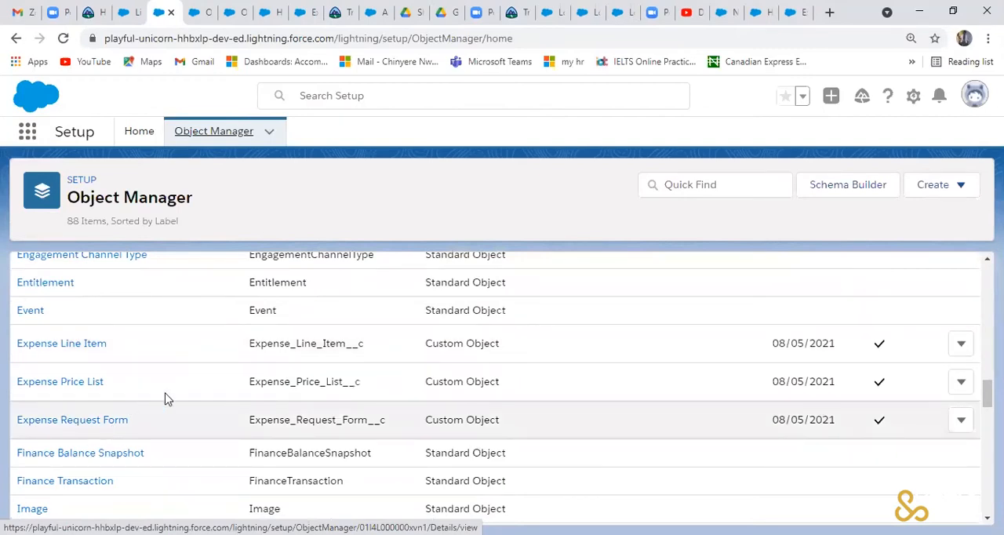
click(98, 423)
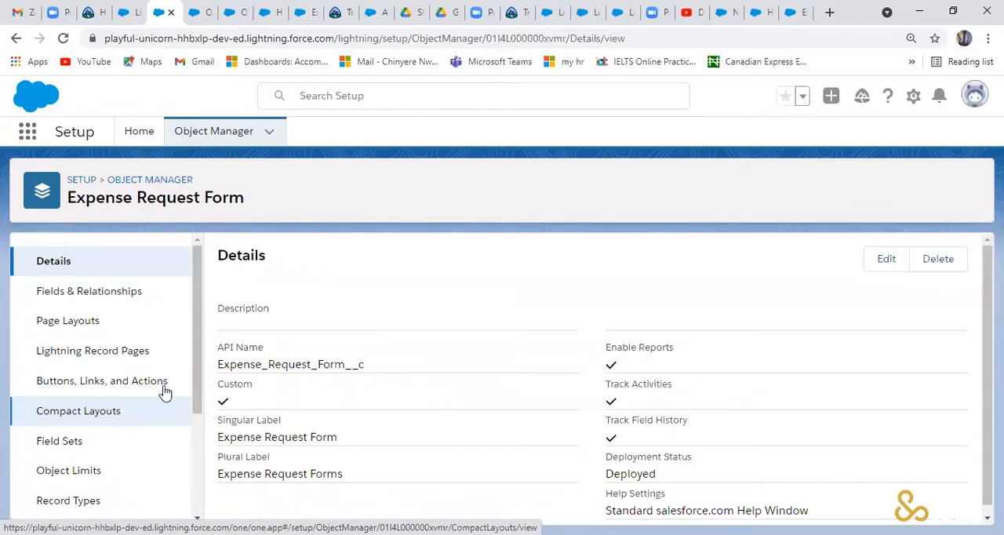
click(141, 297)
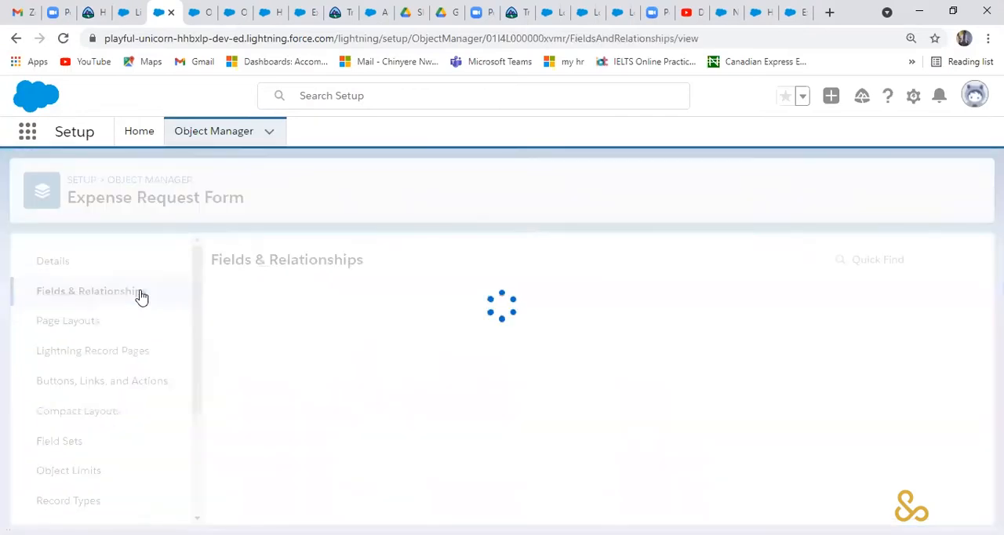
- Start a new Master-Detail Relationship field on Expense Request Form and relate it to the Account object
click(624, 262)
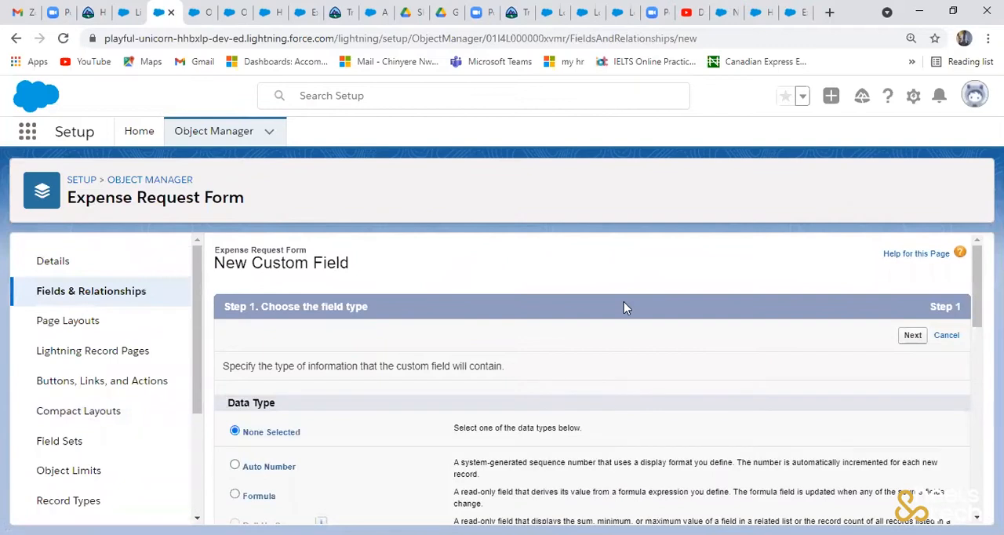
scroll(626, 306, down, 2)
scroll(638, 235, down, 1)
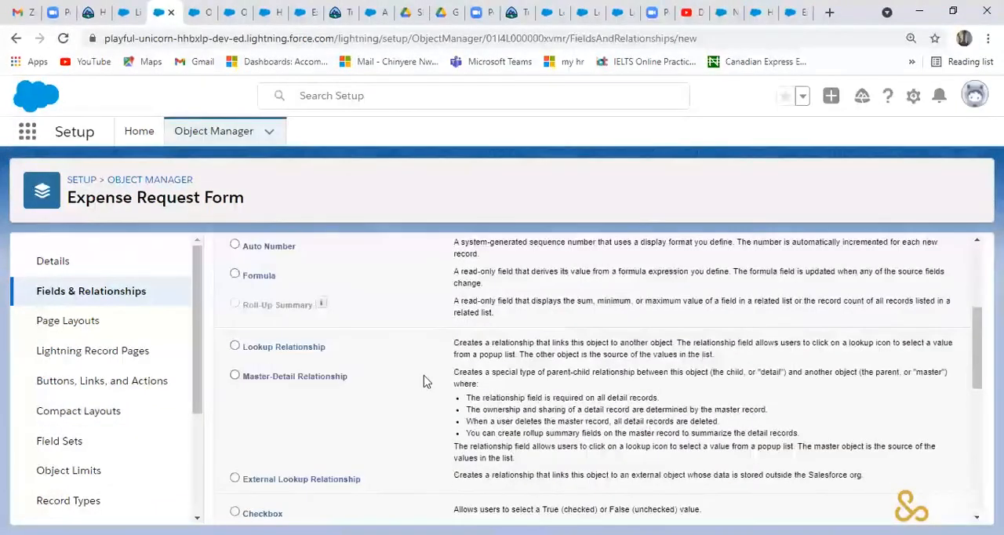
click(236, 376)
scroll(757, 335, up, 3)
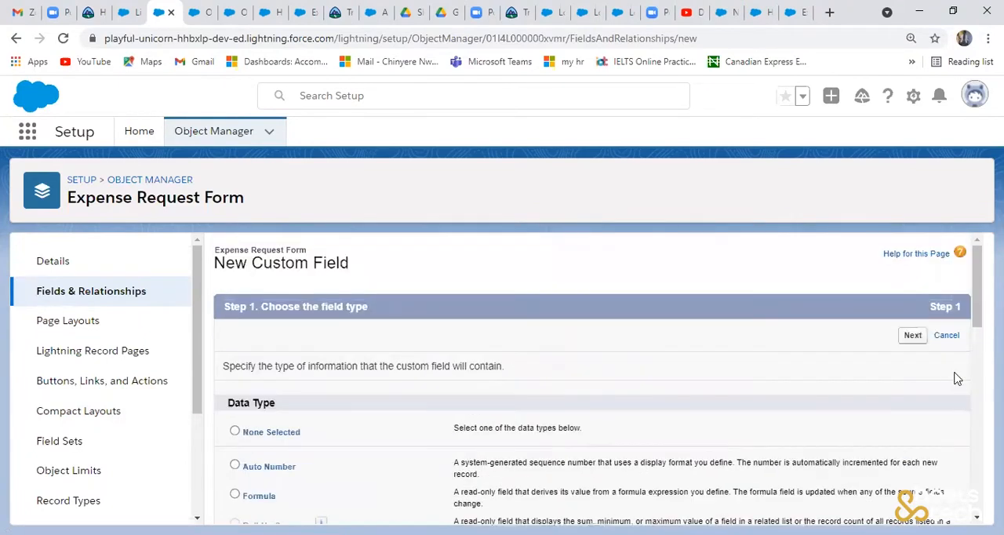
click(915, 337)
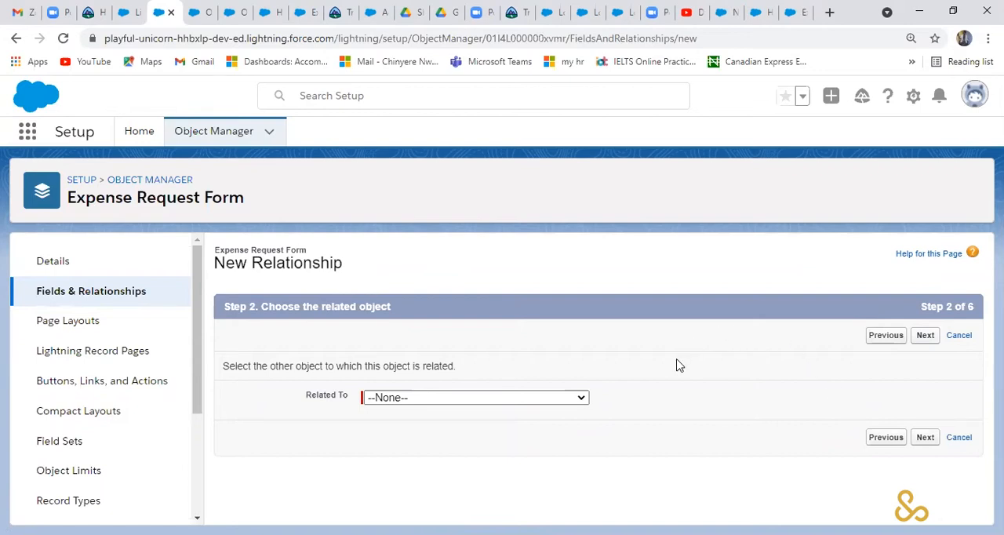
click(581, 398)
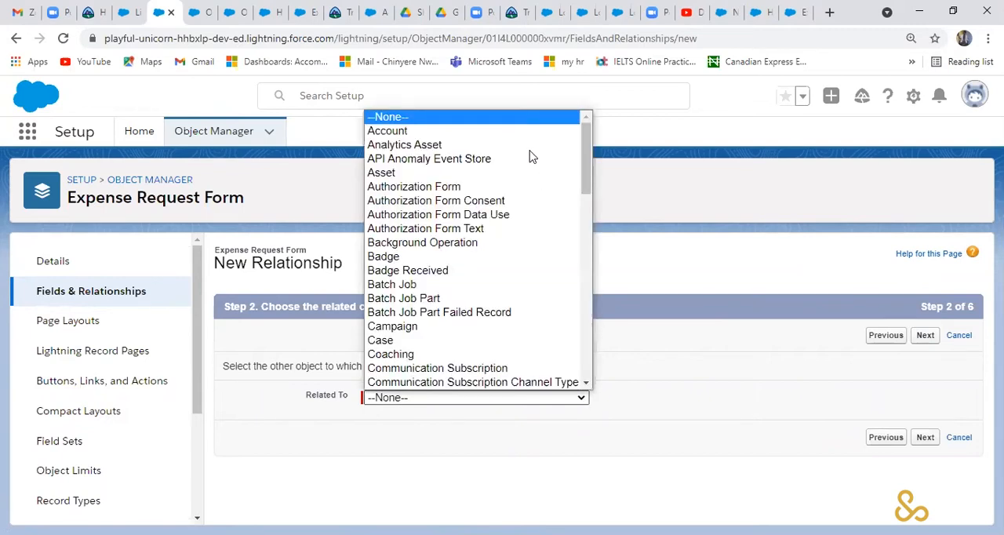
click(462, 135)
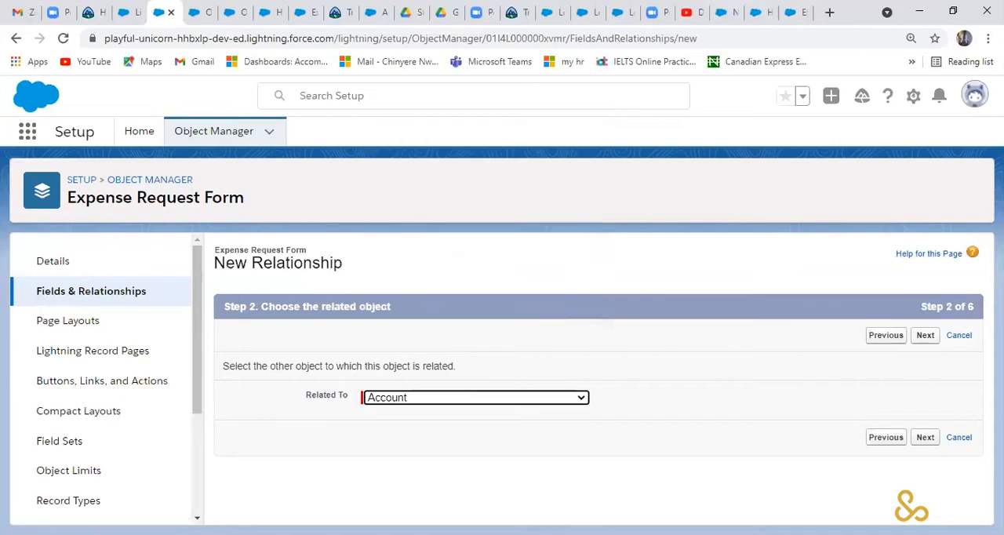
click(925, 438)
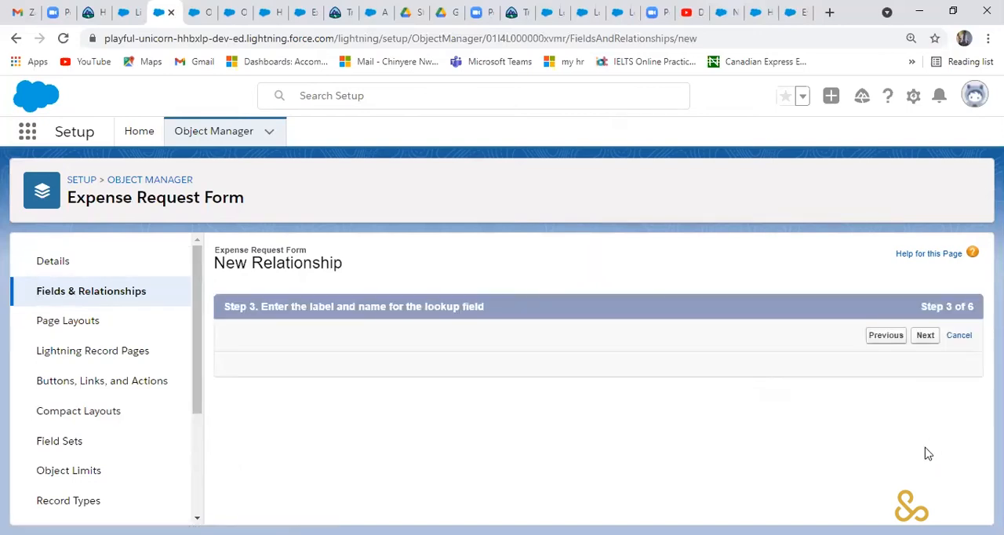
- Label the relationship field Employee Name, keep the Read/Write sharing setting, and continue to field-level security
double_click(487, 368)
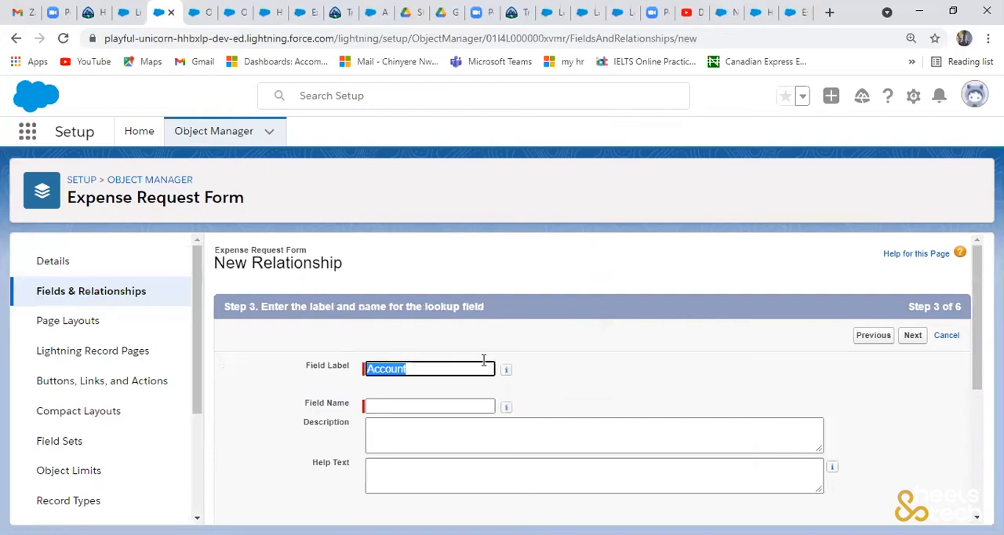
text(E)
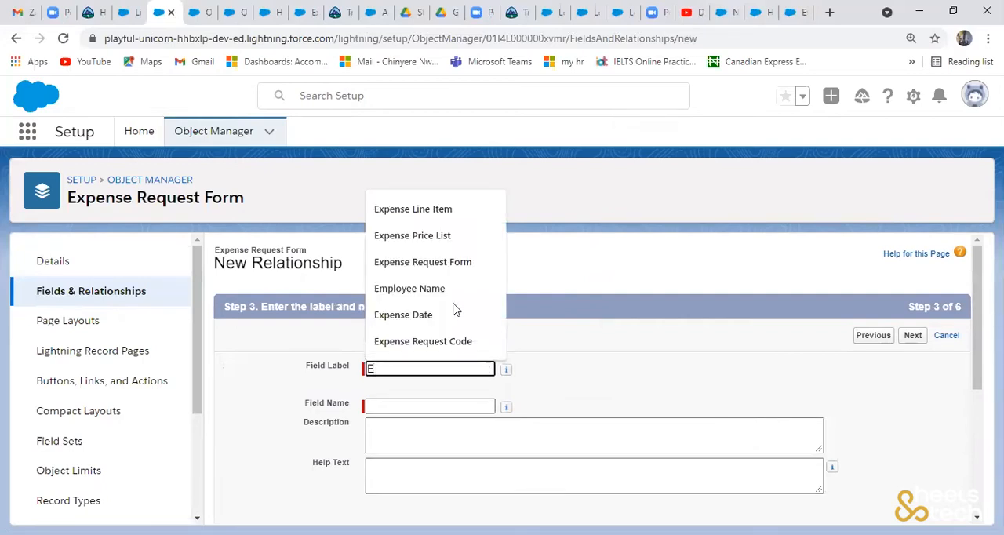
click(444, 302)
click(440, 406)
scroll(972, 407, down, 3)
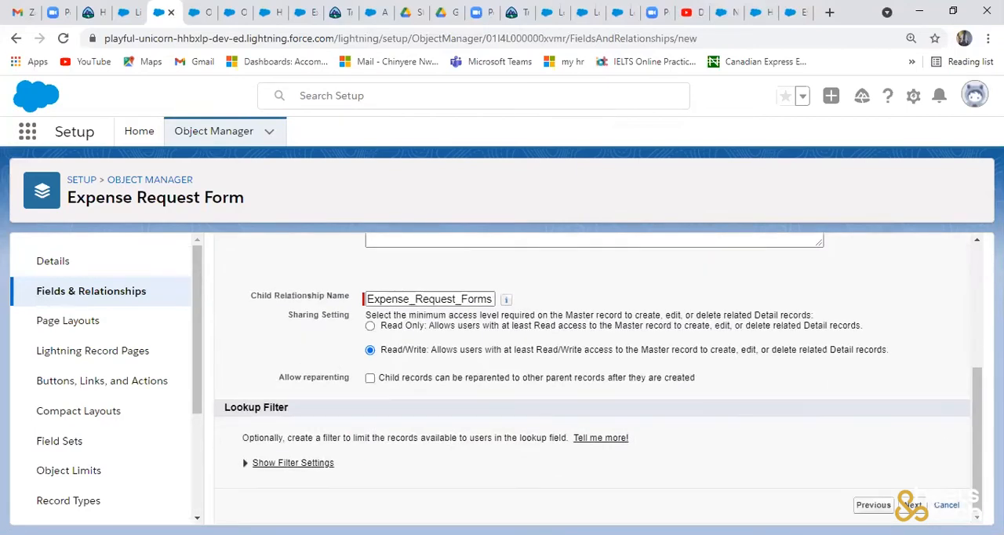
click(907, 506)
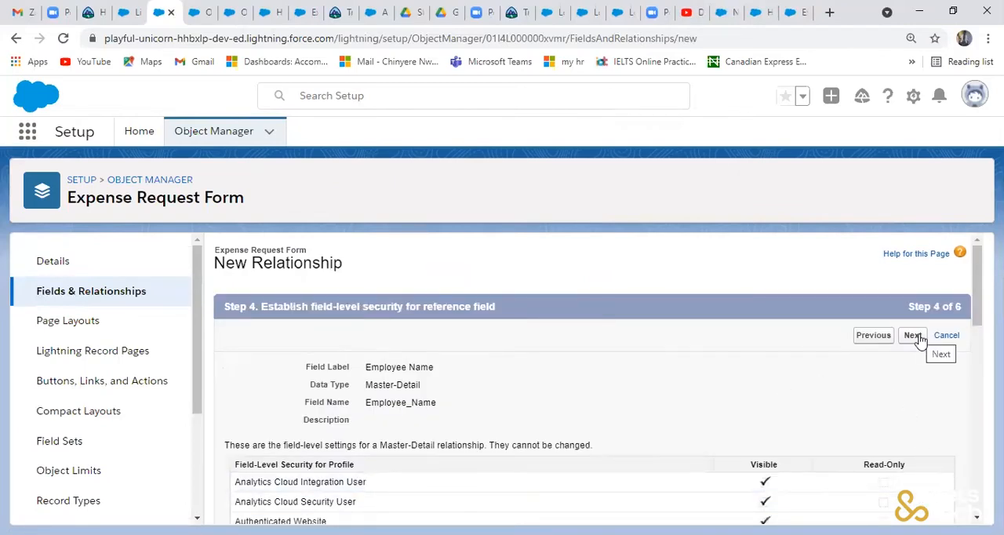
- Accept the field-level security, page layout and related list settings for the Employee Name field and save it
click(917, 338)
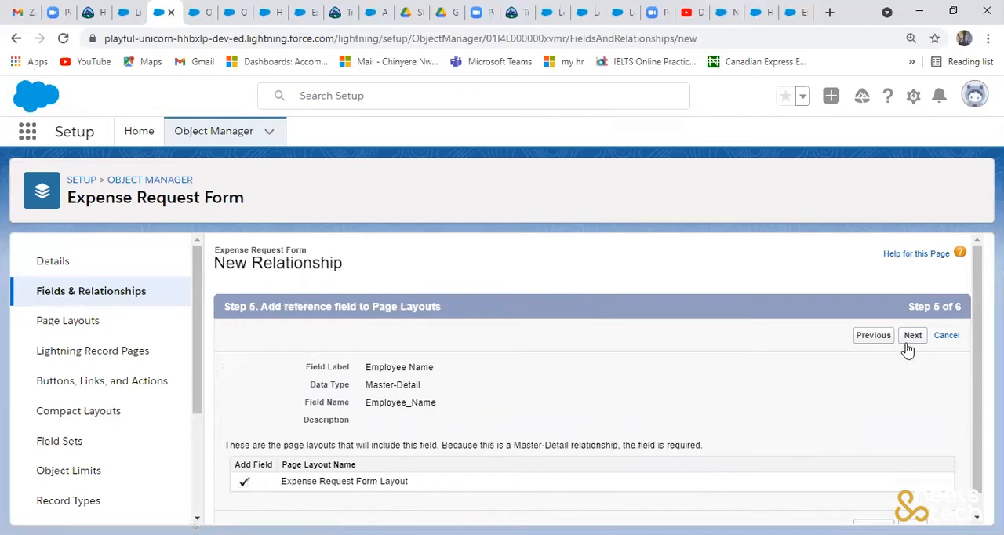
click(911, 341)
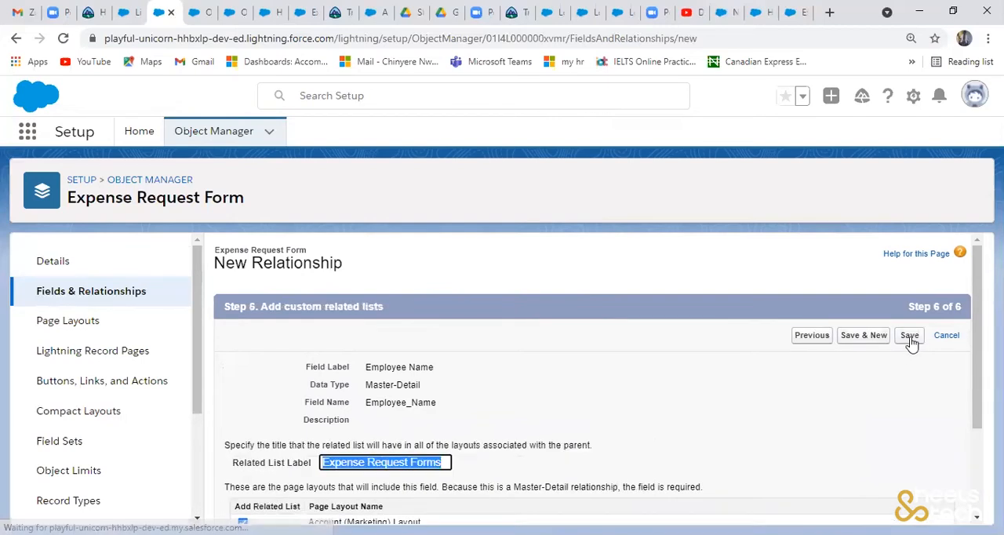
click(909, 341)
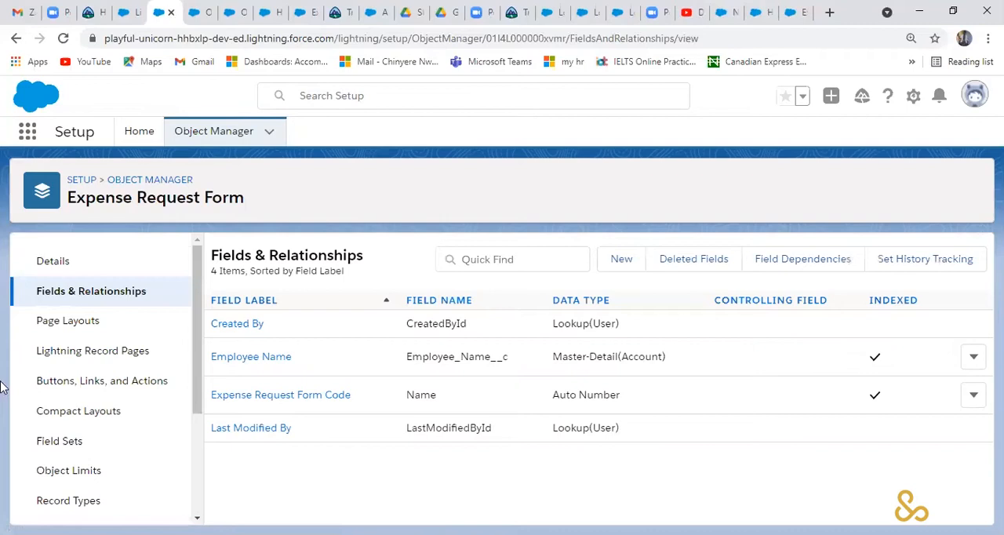
- Return to the Object Manager's object list and open the fields and relationships of Expense Price List
click(213, 131)
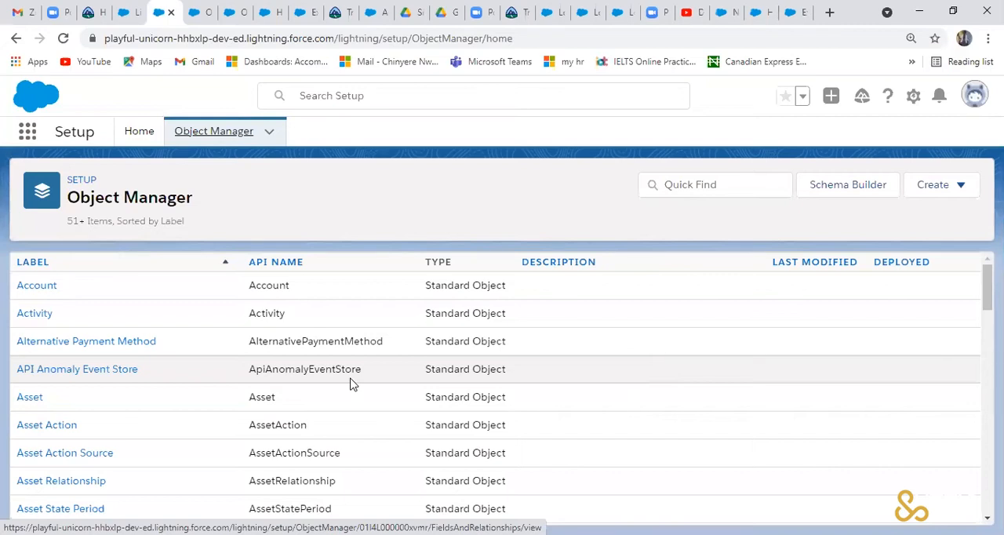
scroll(351, 383, down, 5)
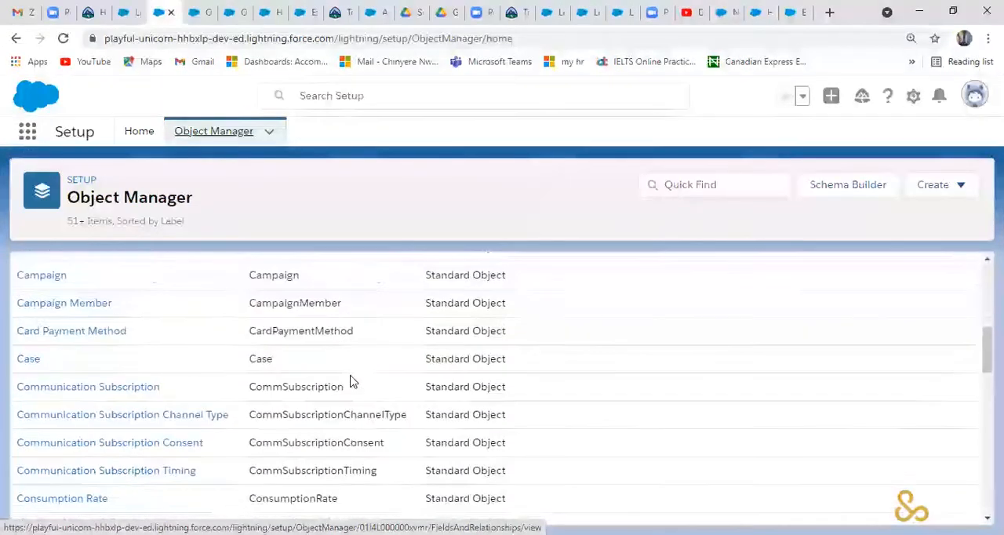
scroll(351, 382, down, 6)
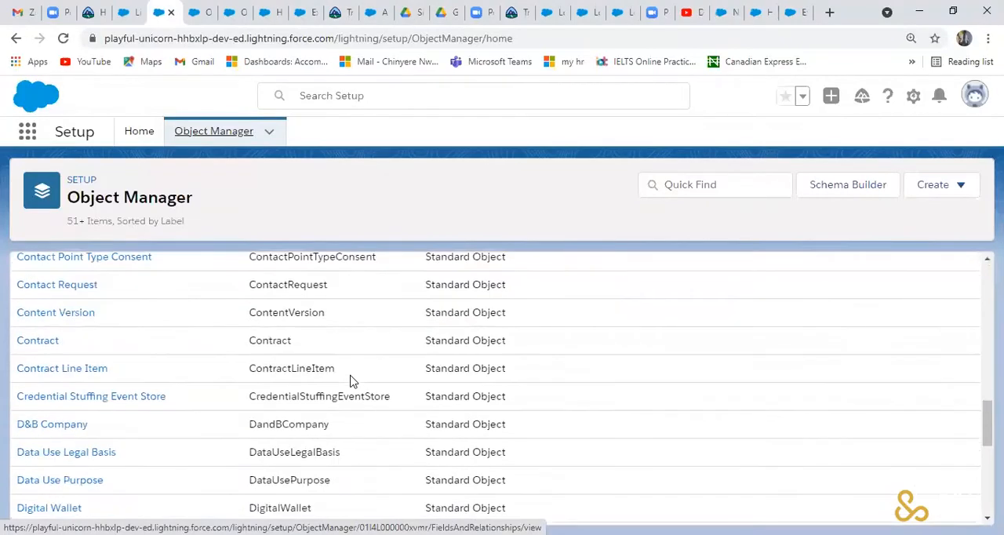
scroll(351, 382, down, 5)
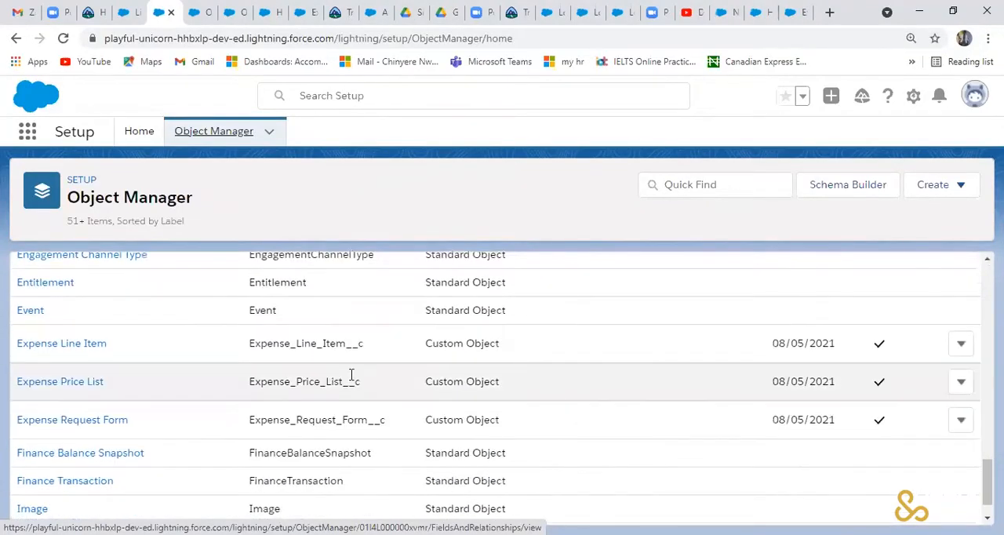
click(55, 389)
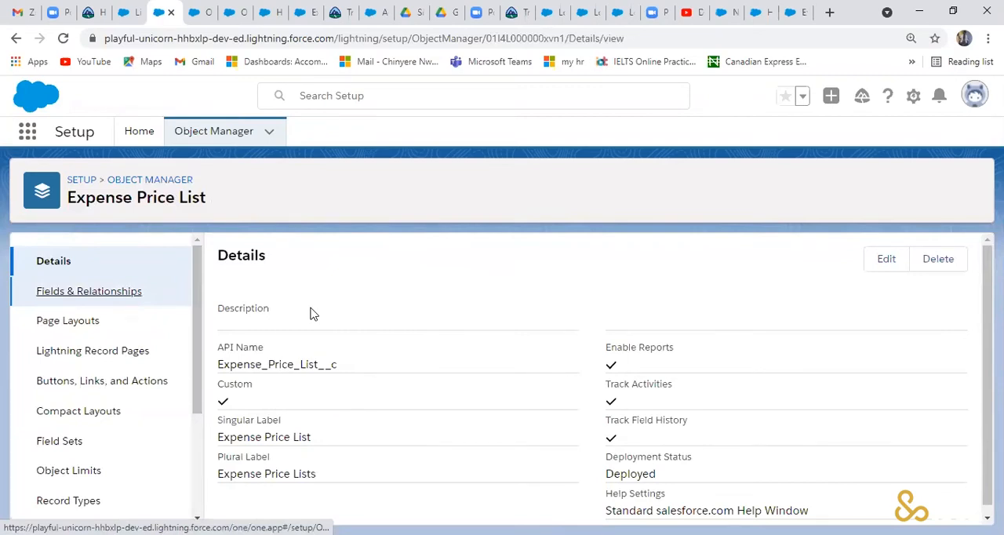
click(89, 291)
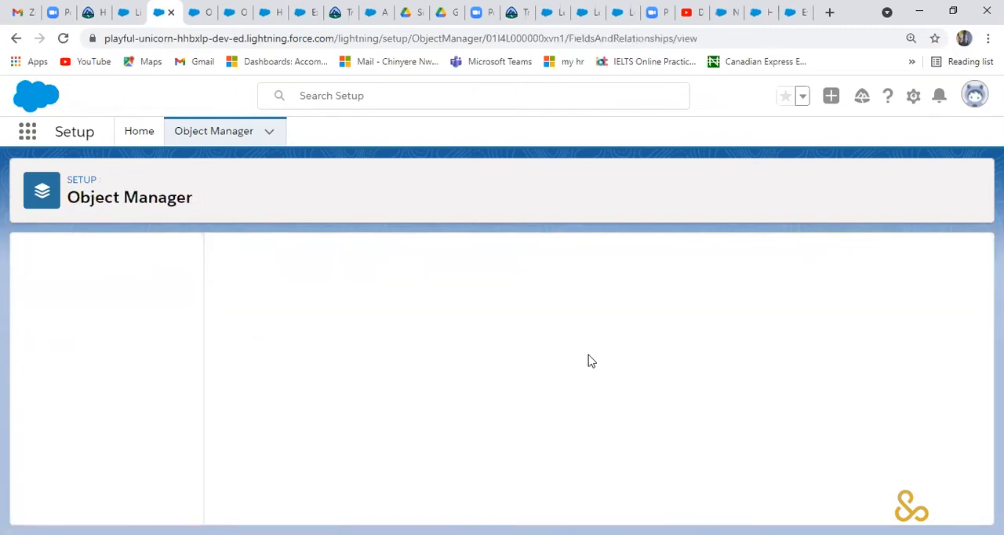
- Start a new Master-Detail Relationship field on Expense Price List and continue to the choice of related object
click(623, 264)
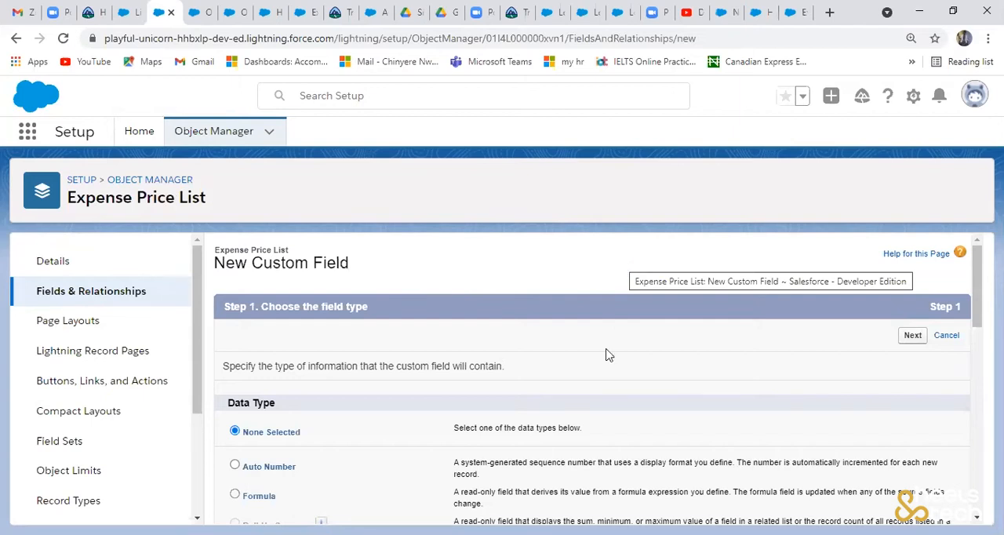
scroll(264, 444, down, 2)
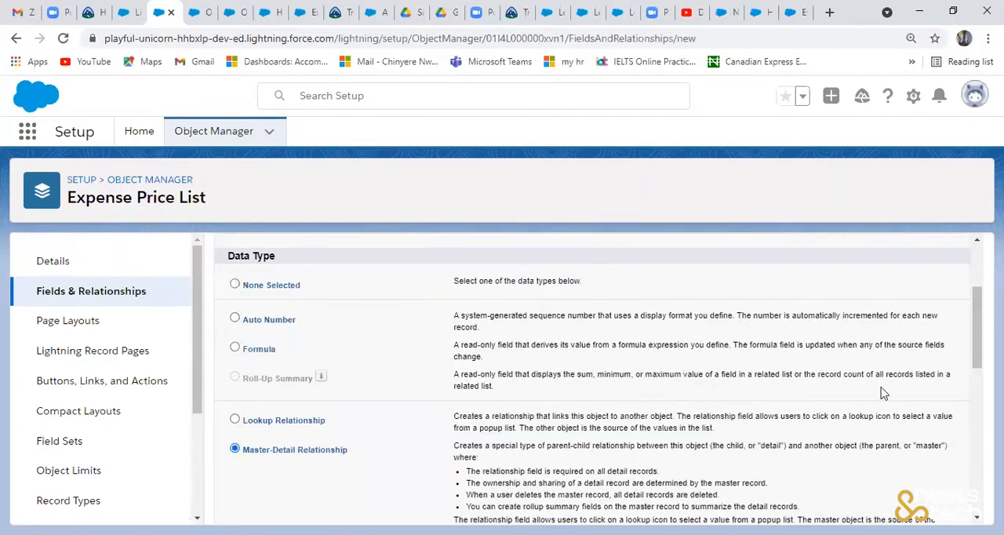
scroll(894, 372, up, 2)
click(913, 337)
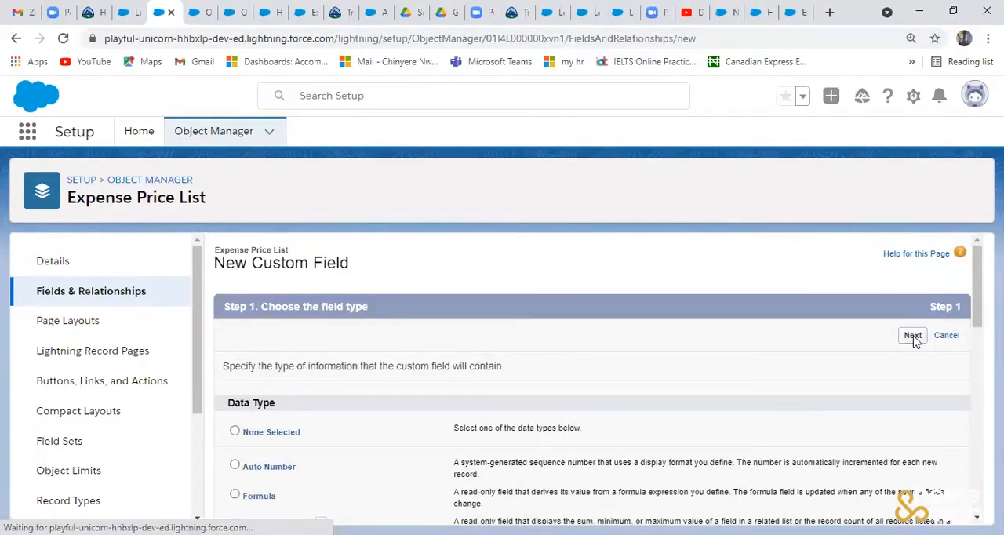
- Relate the new master-detail field to the Expense Line Item object and continue to the label and name settings
click(578, 402)
scroll(549, 342, down, 15)
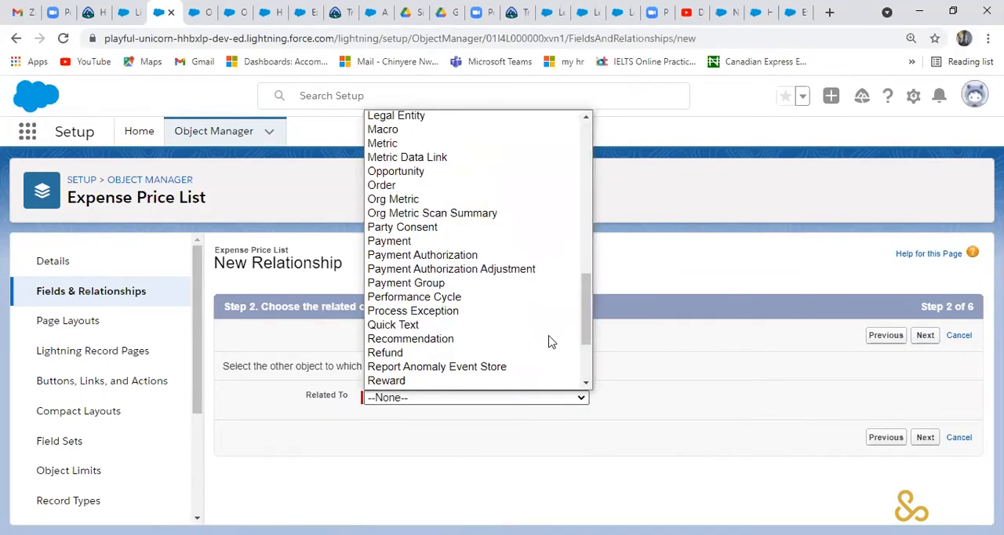
scroll(549, 341, up, 12)
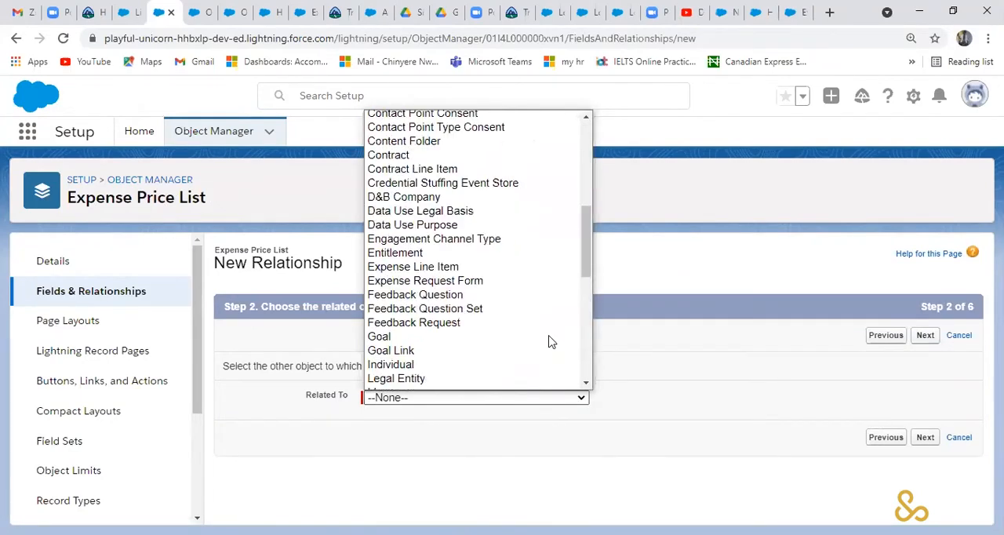
scroll(493, 338, down, 3)
scroll(492, 338, down, 4)
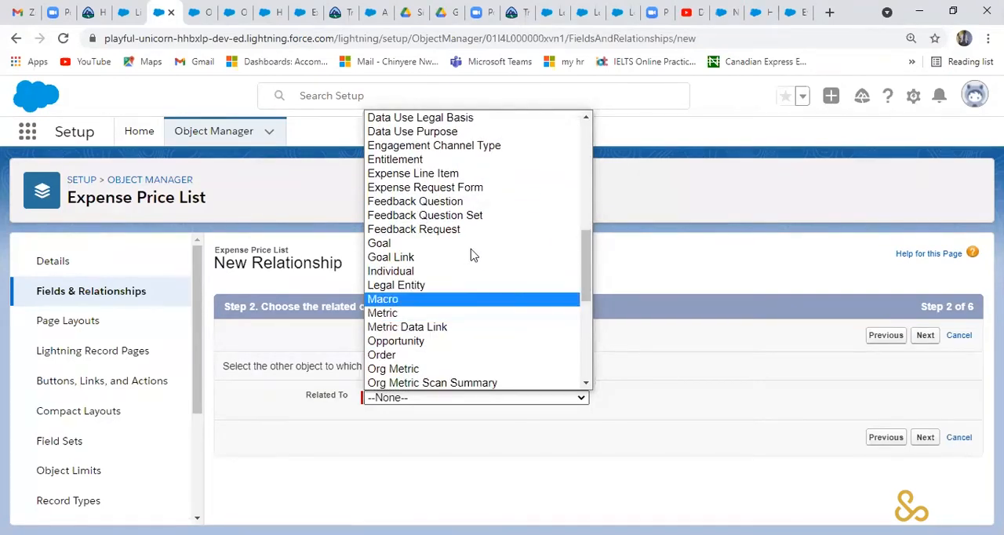
click(448, 177)
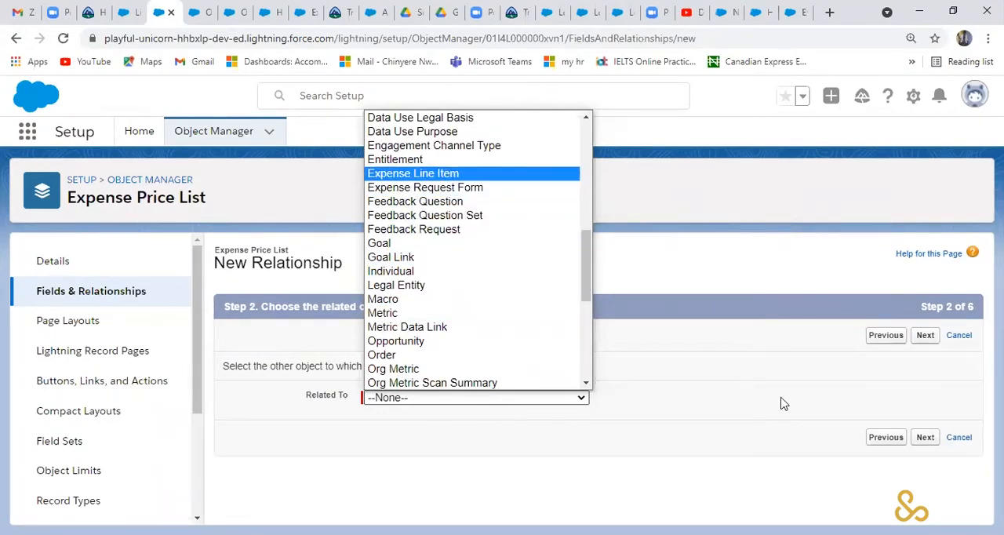
click(927, 338)
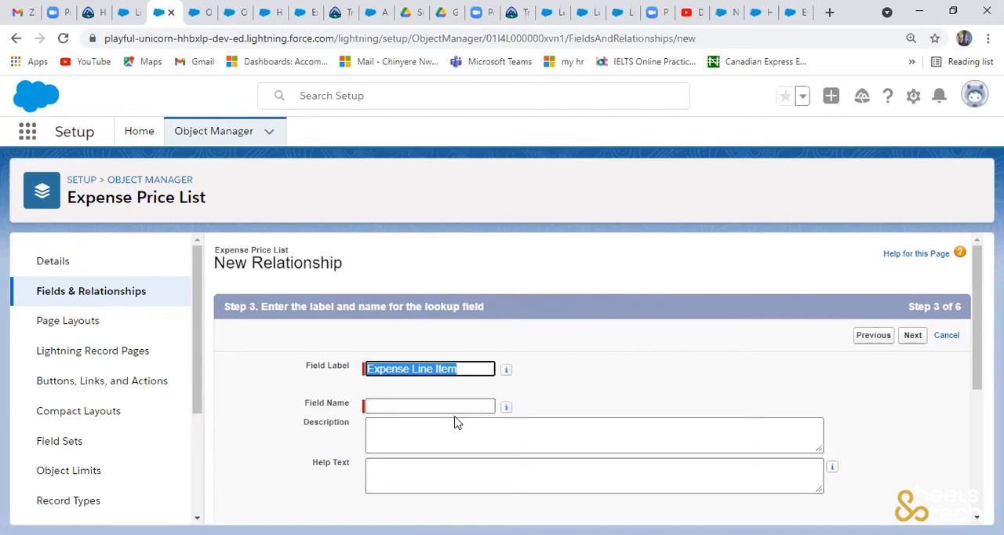
- Keep the label Expense Line Item, fill the field name as Expense_Line_Item, and continue to field-level security
click(459, 406)
scroll(621, 405, down, 1)
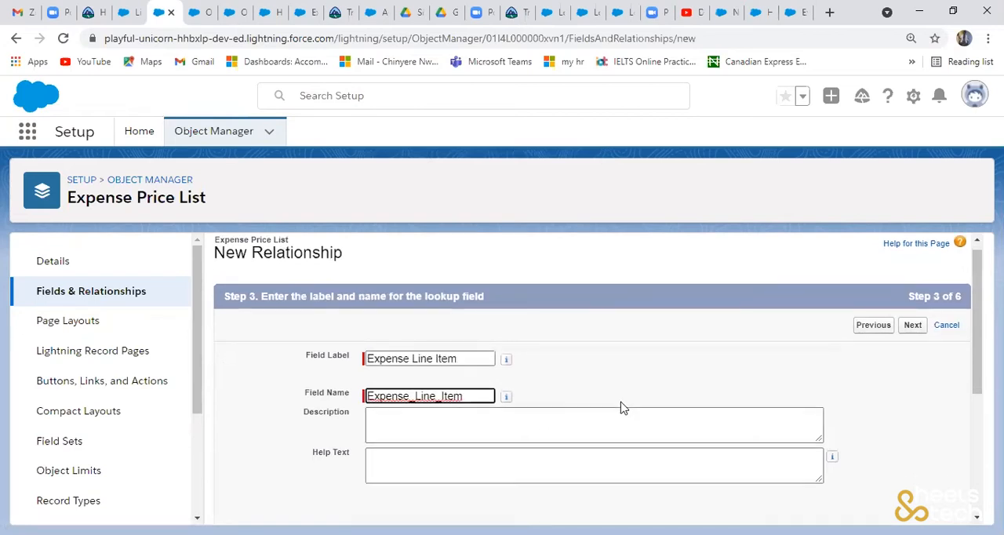
scroll(620, 406, down, 5)
click(915, 507)
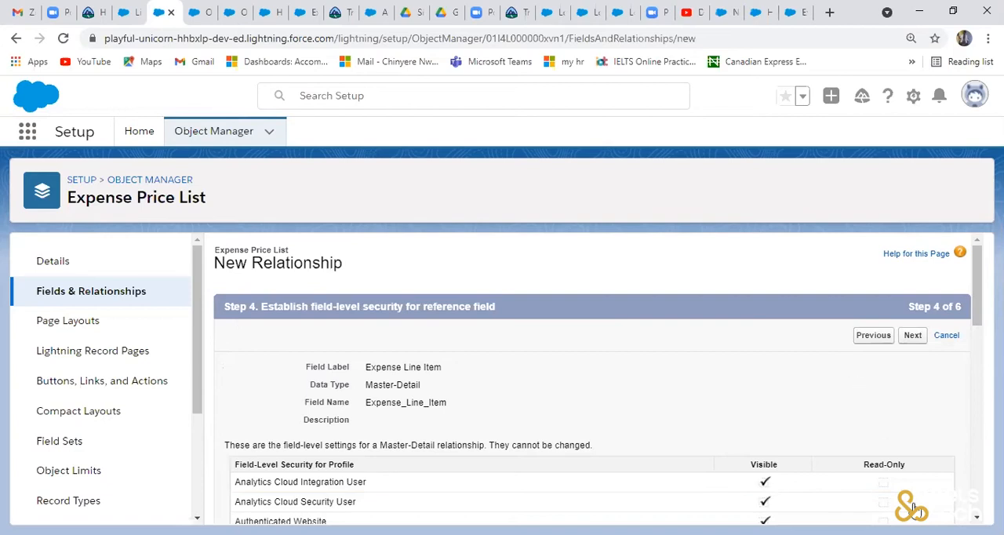
- Accept the field-level security, page layout and related list settings for the Expense Line Item field and save it
scroll(910, 503, down, 3)
scroll(903, 340, down, 5)
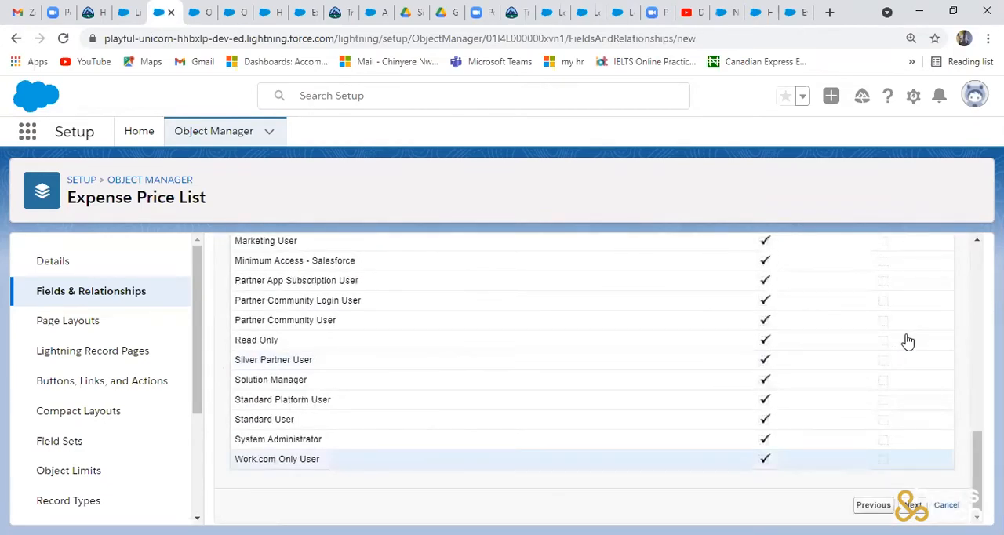
click(907, 342)
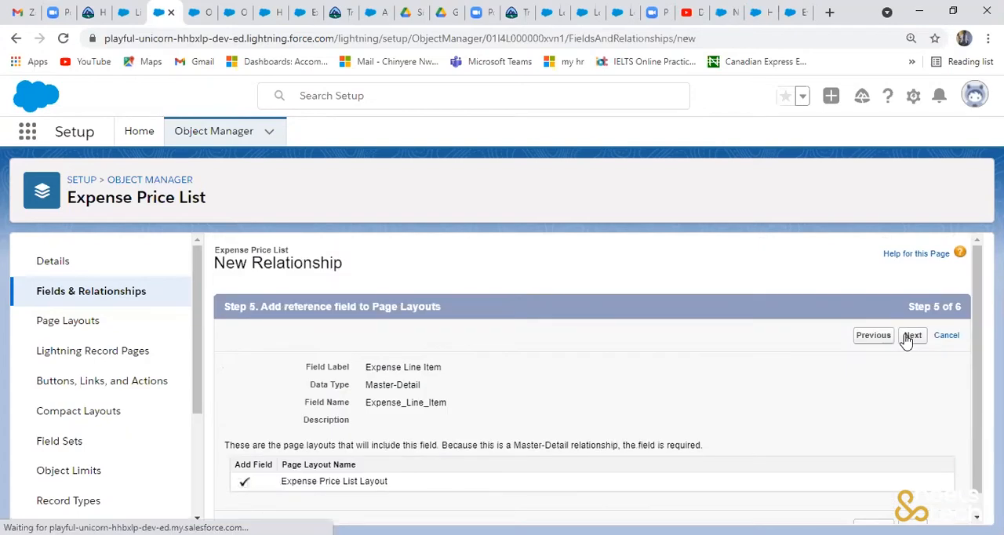
click(908, 339)
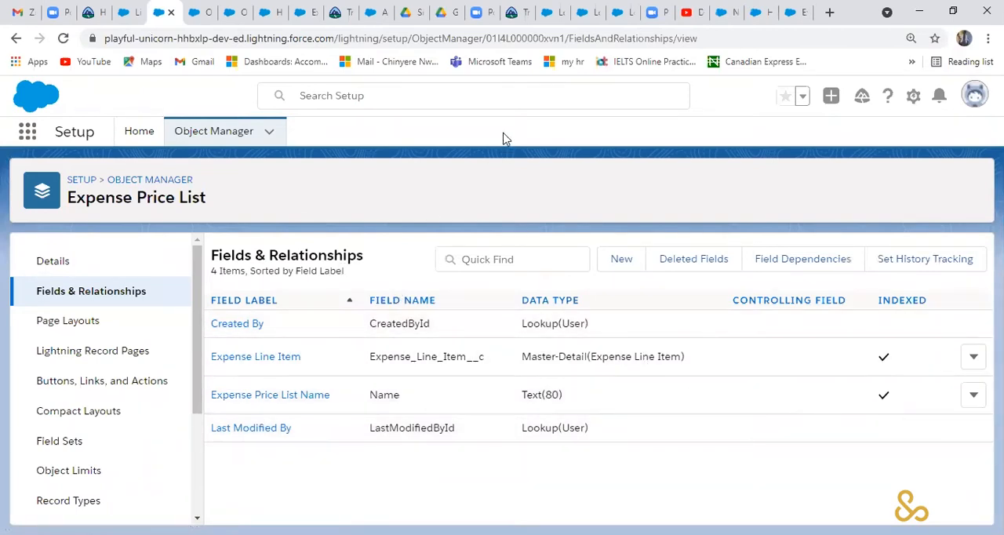
click(207, 141)
scroll(264, 402, down, 8)
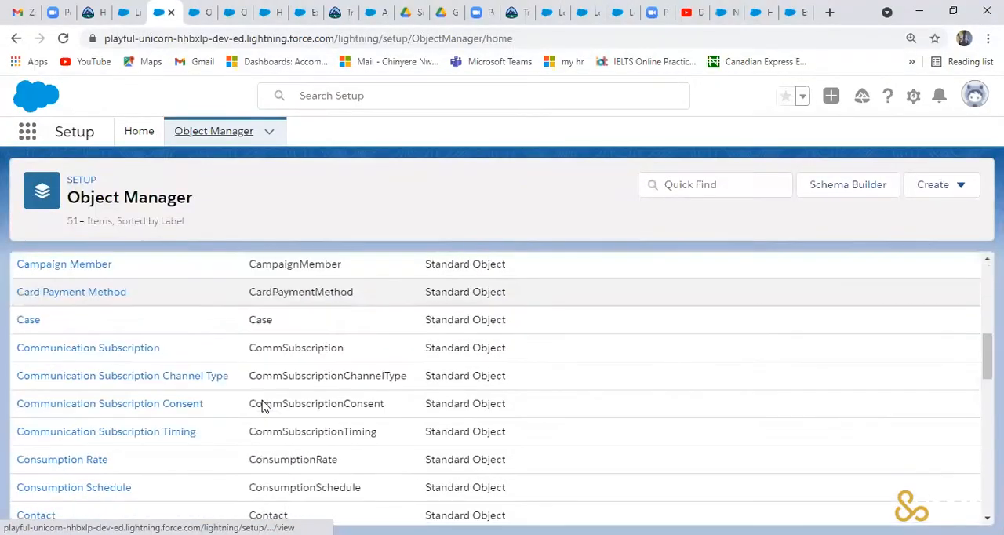
scroll(126, 416, down, 5)
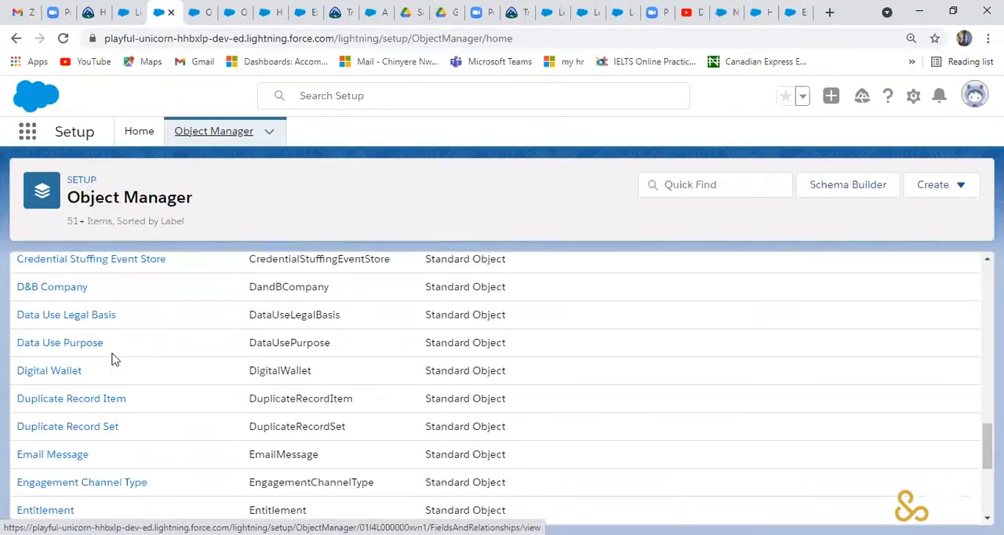
scroll(114, 354, down, 3)
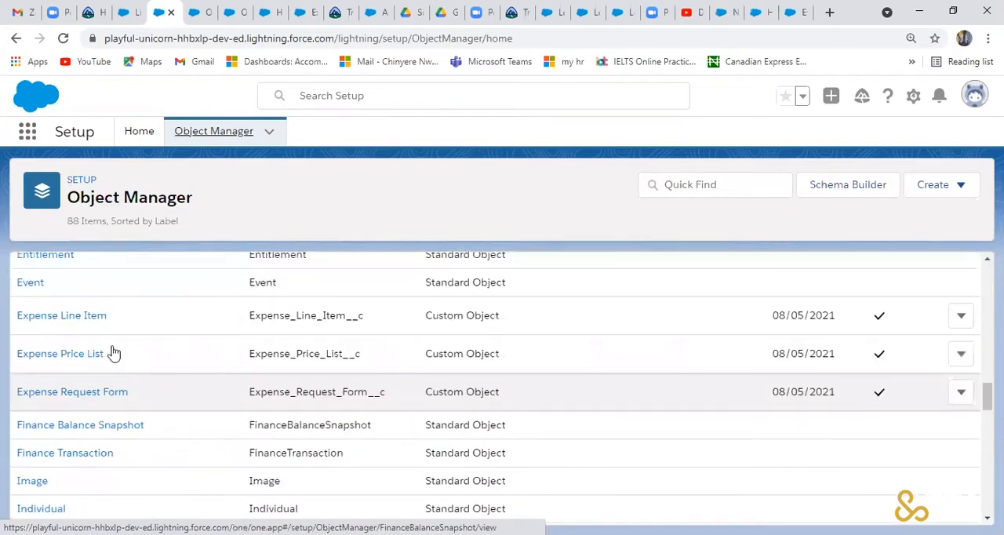
click(113, 354)
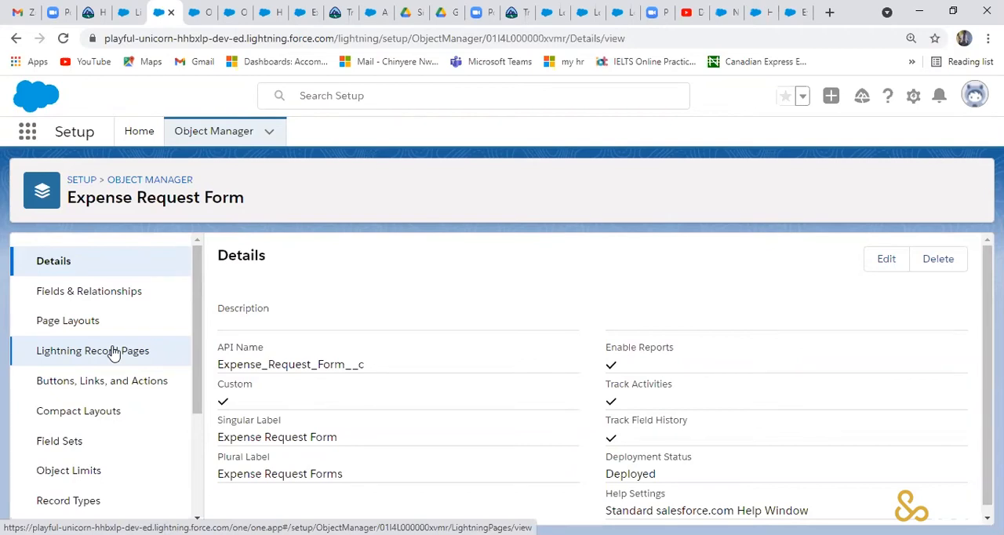
click(99, 293)
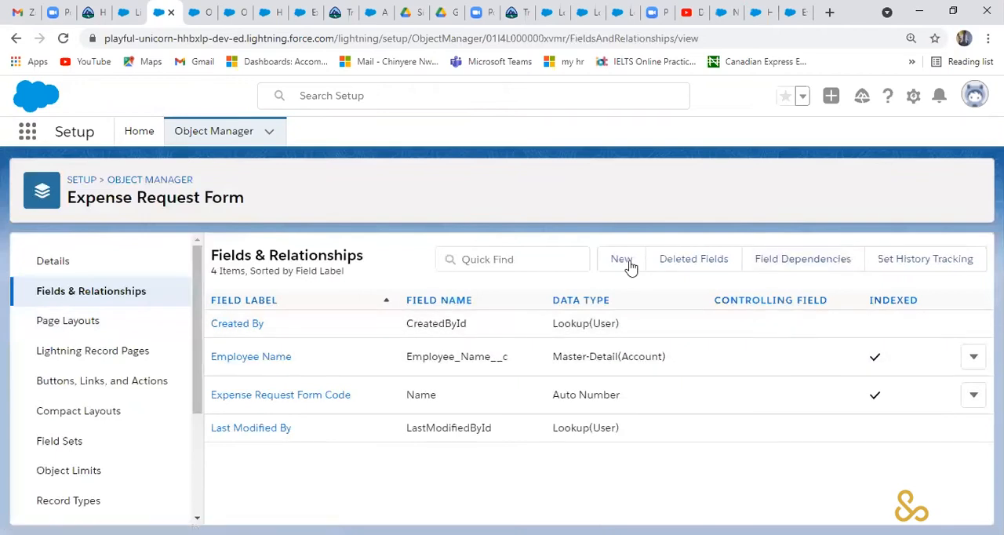
click(622, 260)
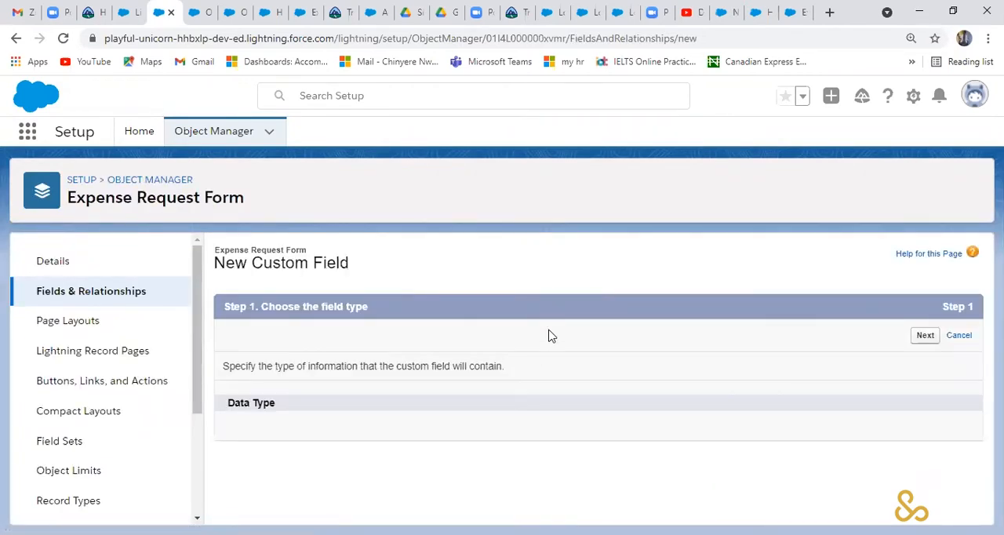
scroll(549, 336, down, 1)
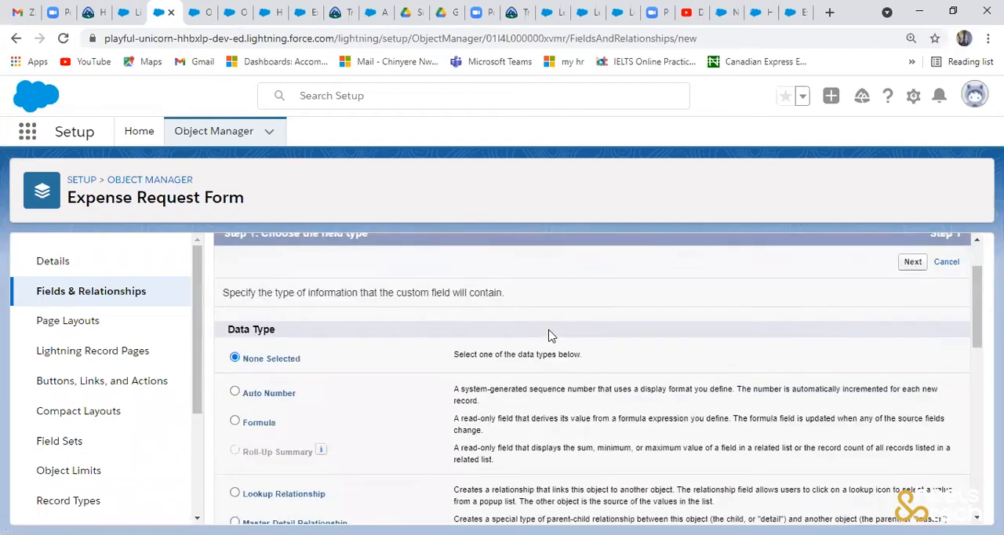
scroll(549, 334, down, 1)
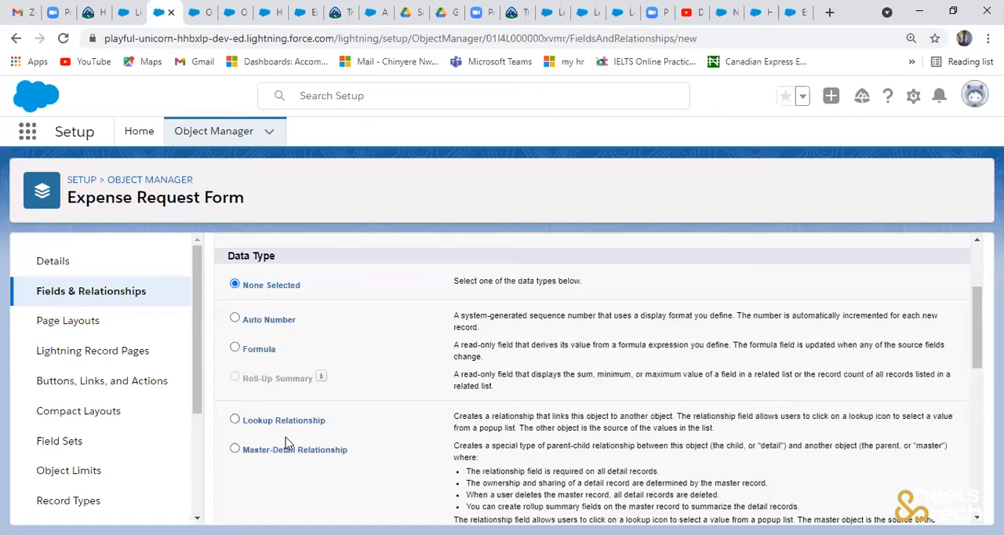
click(235, 421)
scroll(579, 346, down, 5)
scroll(921, 484, down, 3)
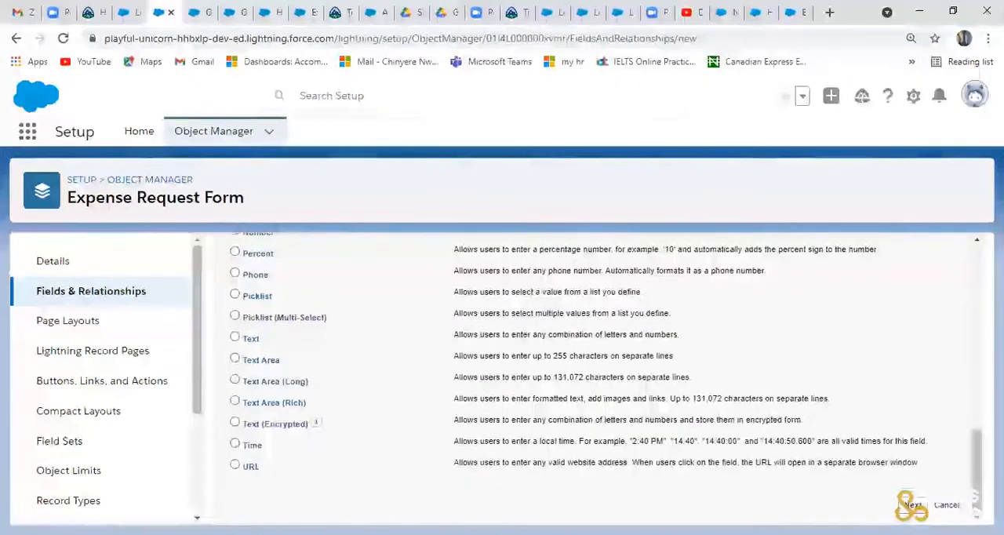
click(911, 505)
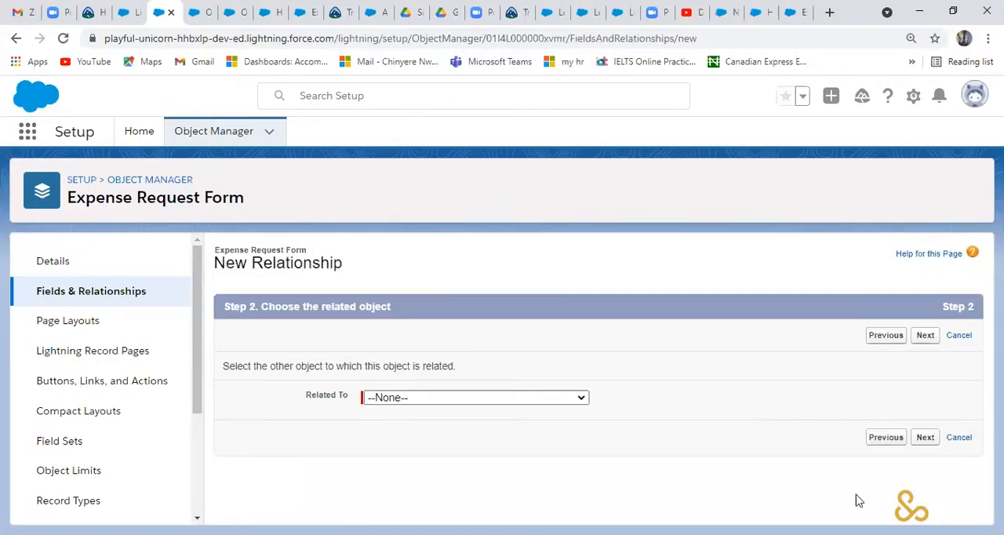
click(579, 397)
scroll(524, 287, down, 6)
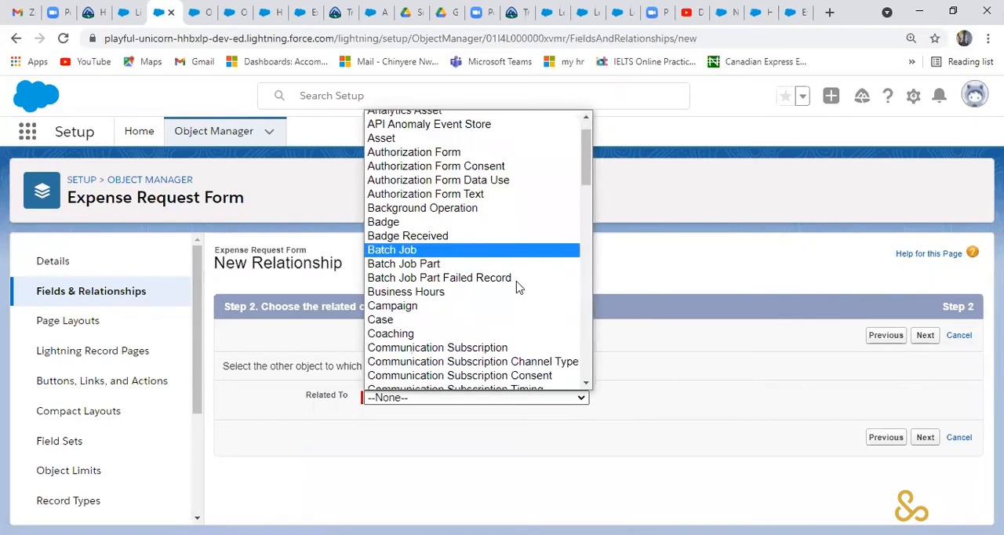
scroll(516, 291, down, 10)
scroll(502, 327, up, 15)
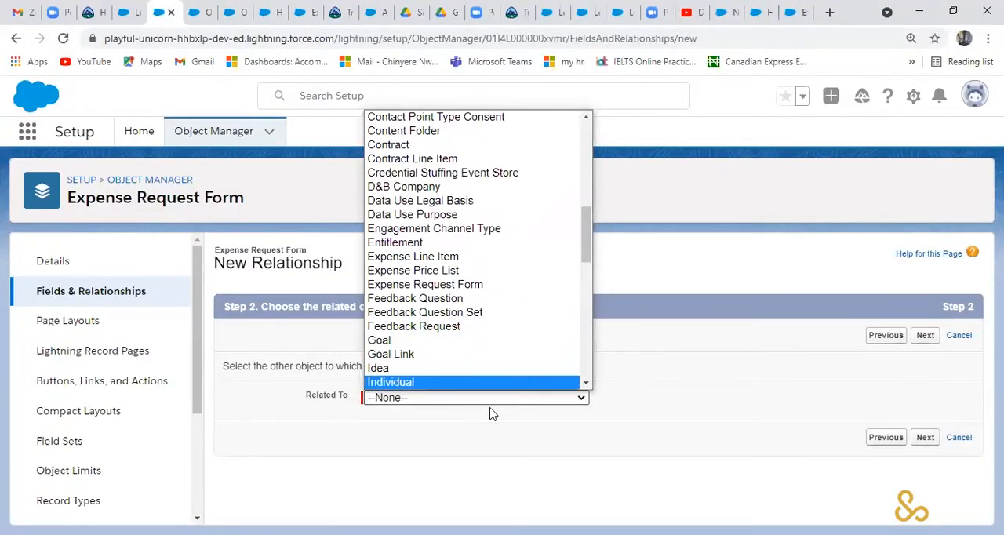
click(476, 457)
- Return to the Object Manager's object list and open the fields and relationships of Expense Line Item
click(238, 135)
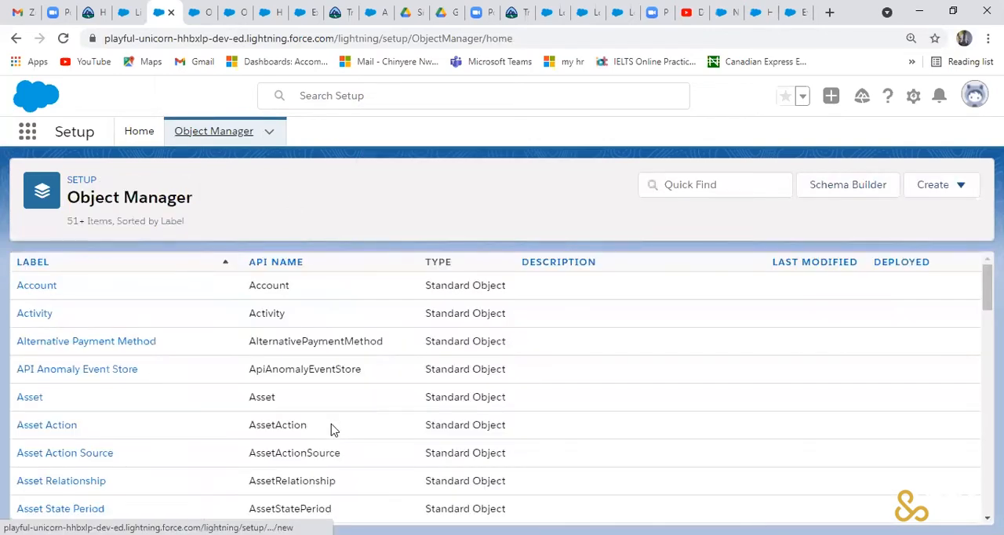
scroll(258, 419, down, 10)
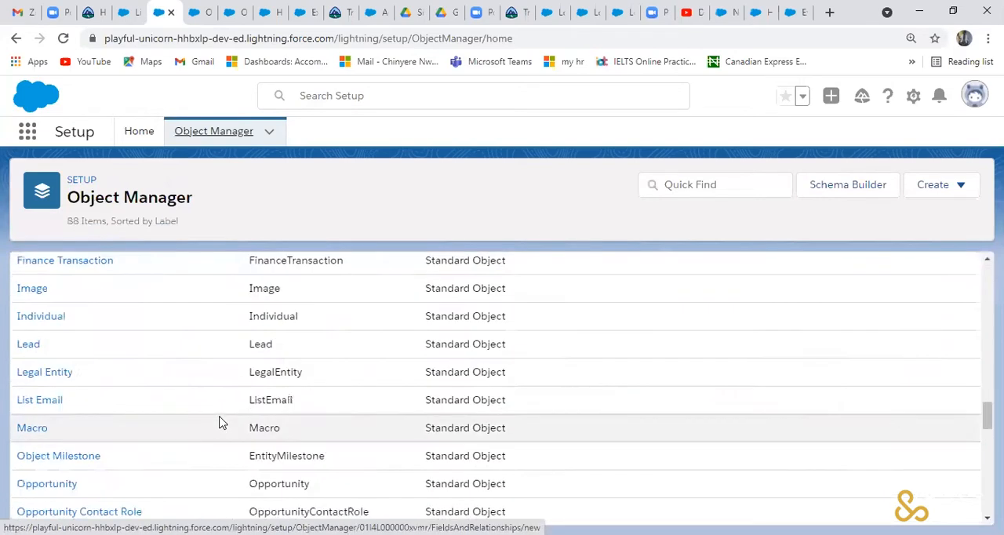
scroll(188, 408, up, 3)
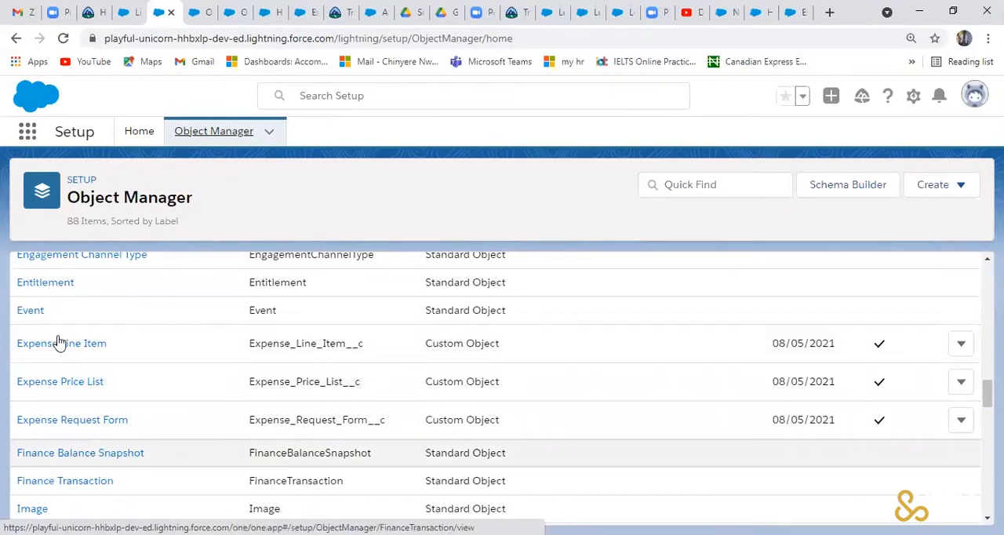
click(61, 344)
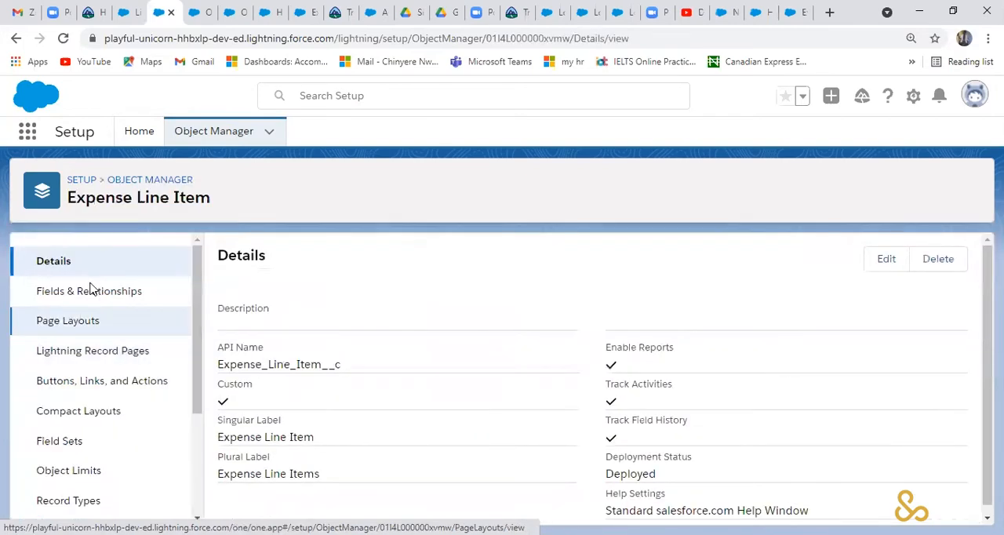
click(88, 291)
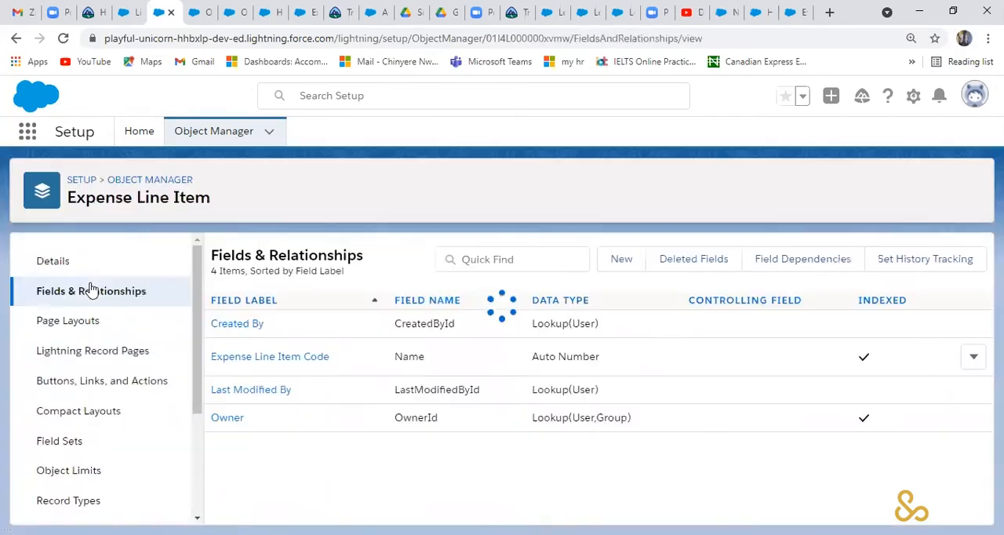
- Start a new Lookup Relationship field on Expense Line Item and continue to the choice of related object
click(617, 271)
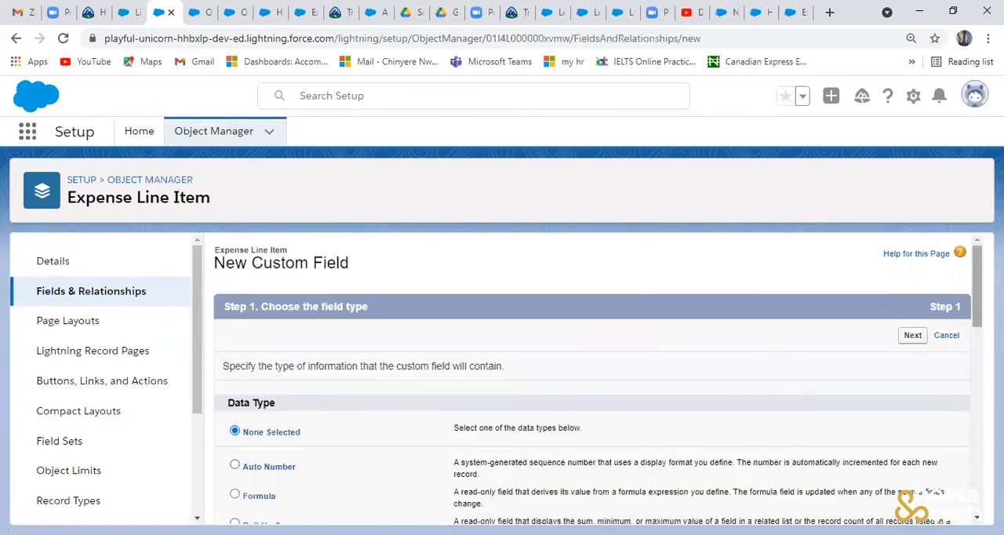
scroll(336, 390, down, 3)
click(239, 390)
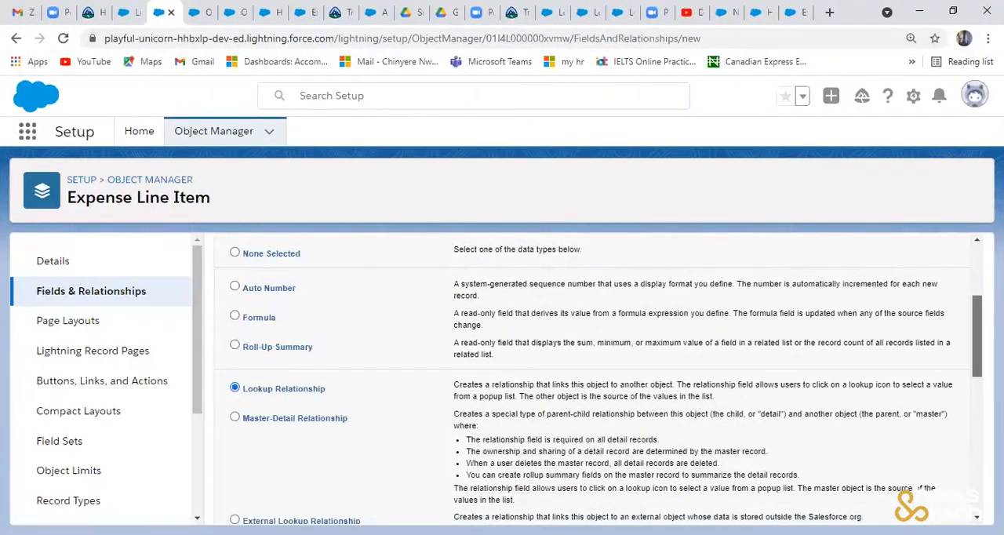
scroll(976, 330, up, 3)
click(912, 336)
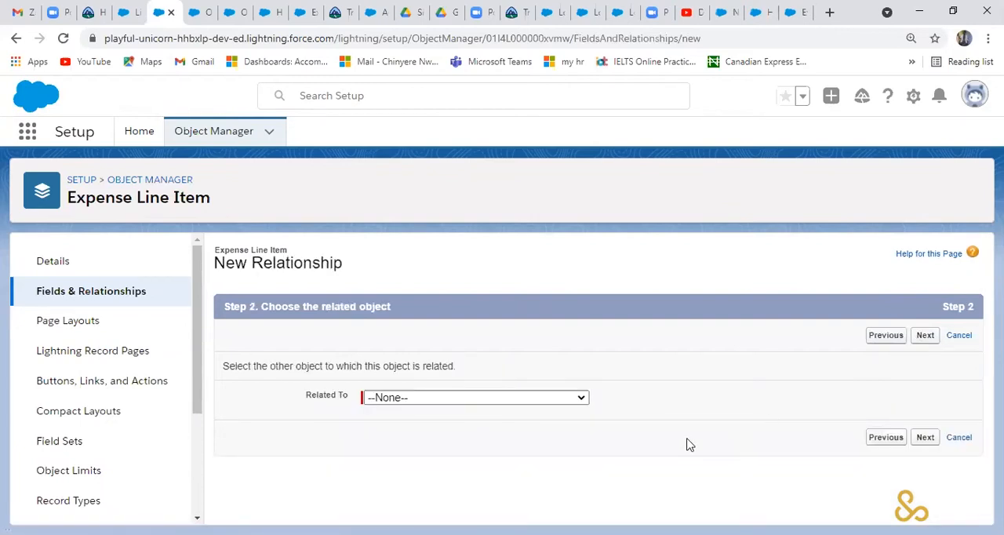
- Choose Expense Price List as the related object of the lookup field and continue to its label and name
click(574, 406)
scroll(588, 228, down, 3)
scroll(587, 227, down, 15)
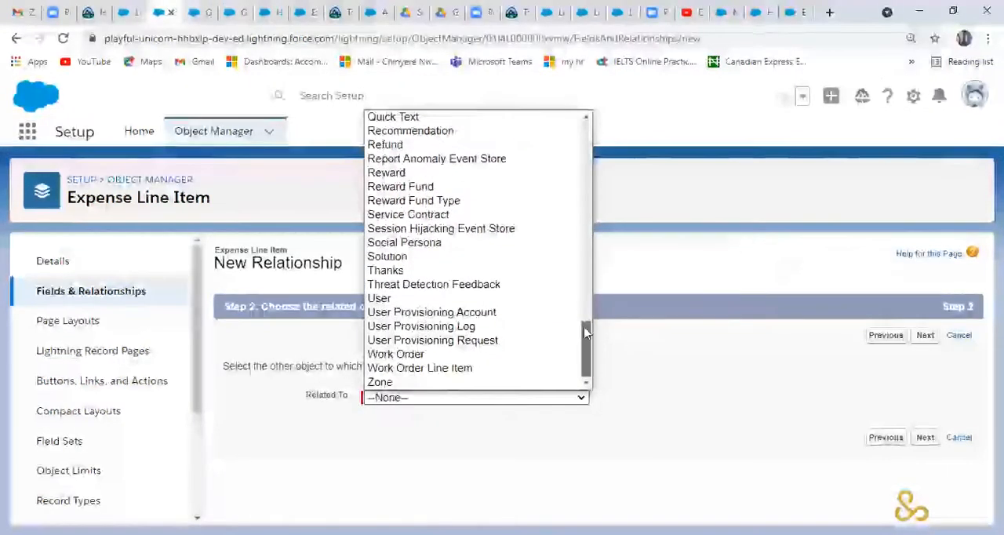
scroll(585, 333, up, 15)
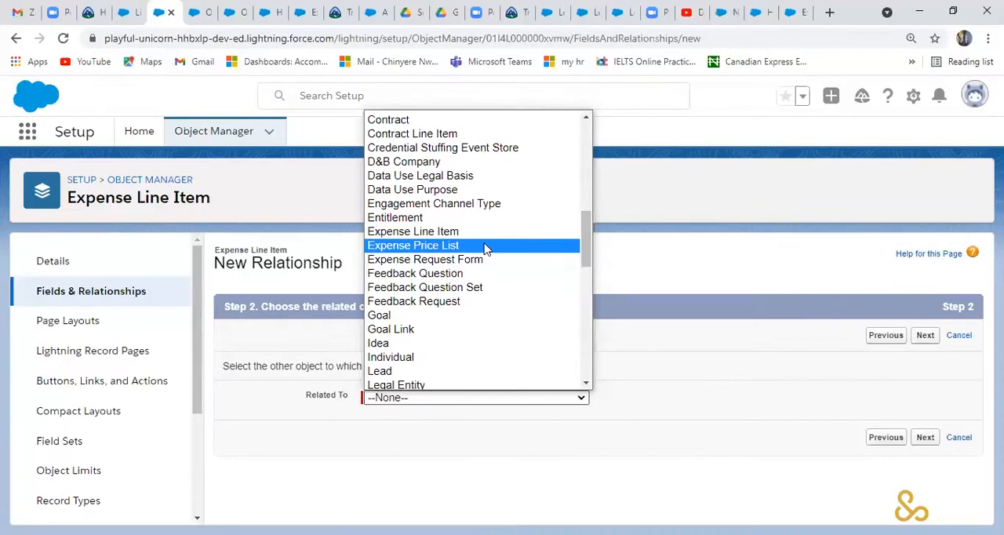
click(485, 248)
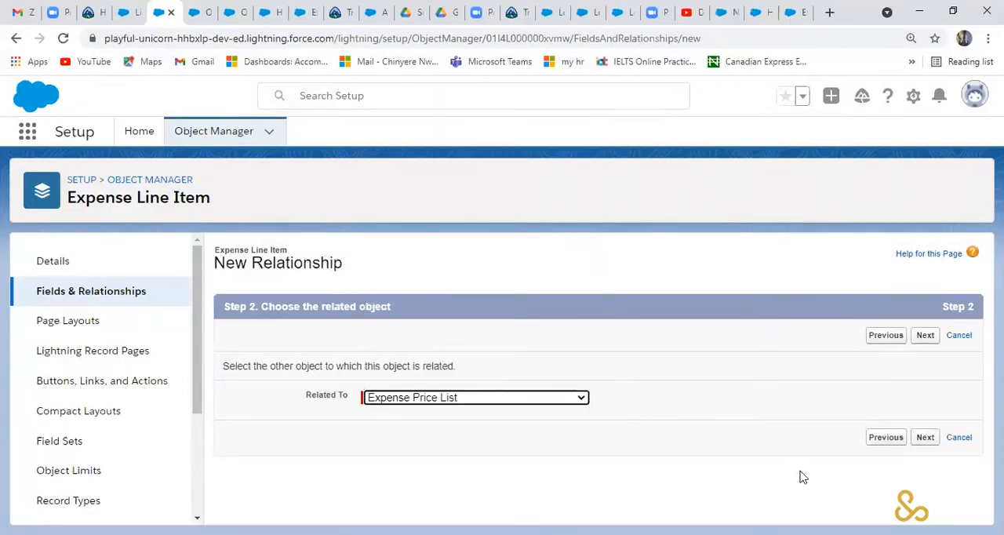
click(925, 336)
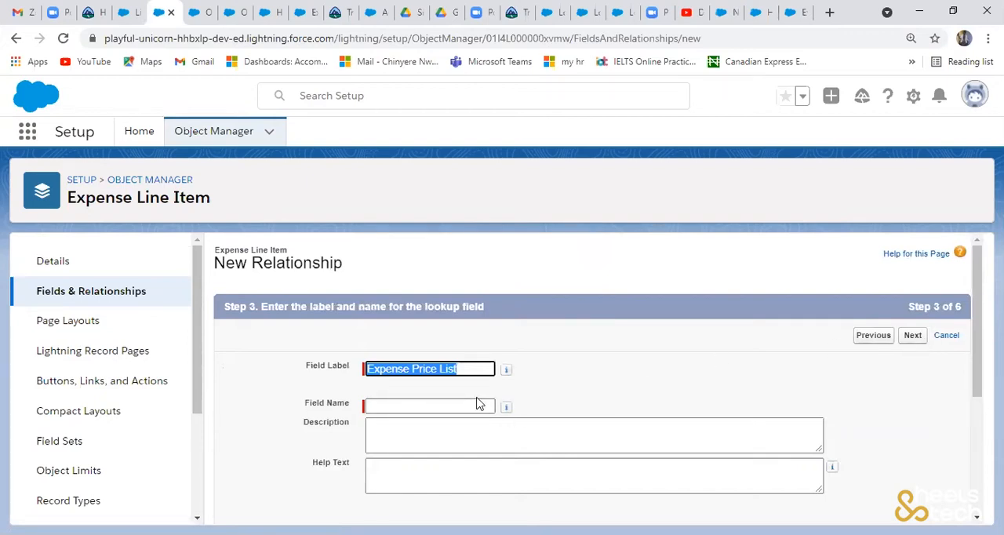
- Label the lookup field Item Name, with the field name Item_Name, and continue to field-level security
text(Item Name)
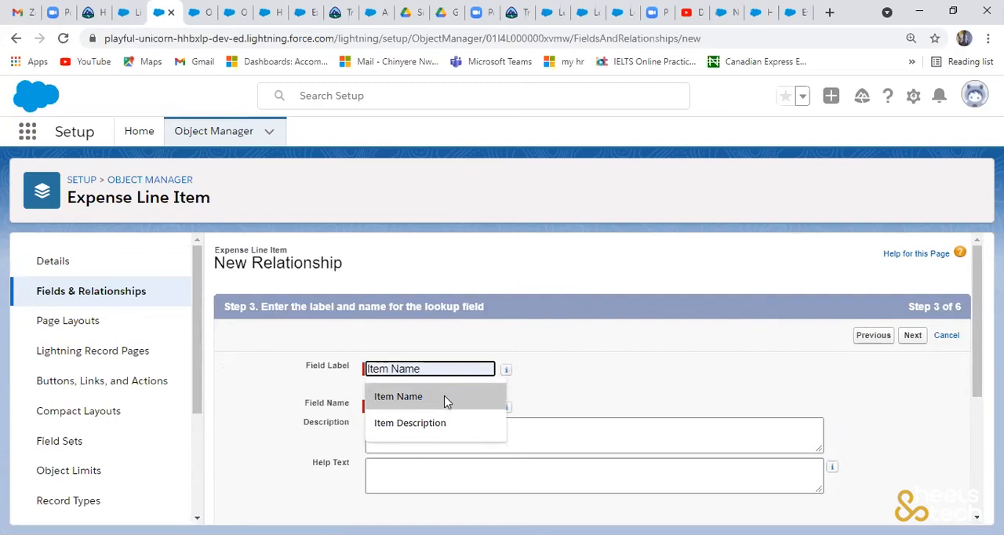
click(445, 396)
scroll(918, 510, down, 3)
click(914, 505)
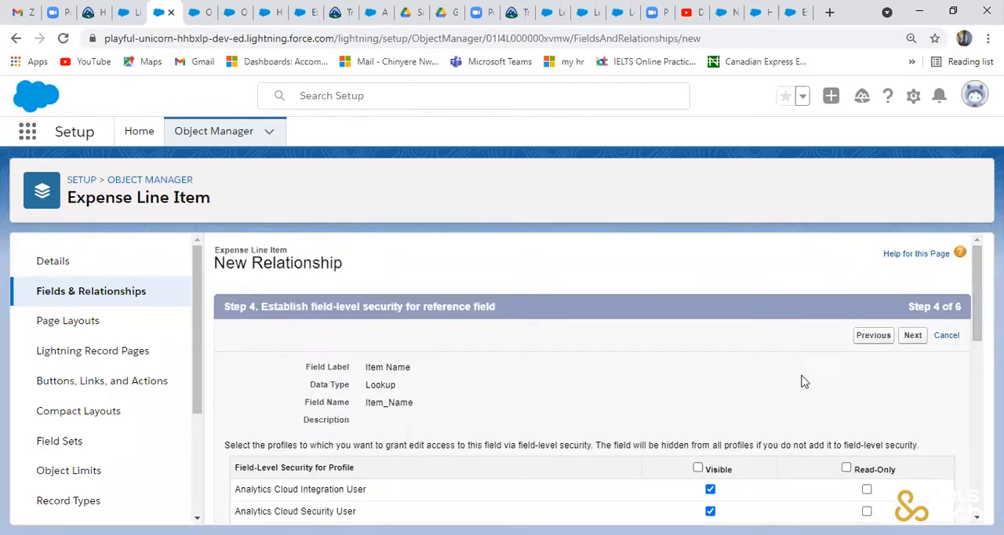
- Make Item Name visible to all profiles, accept the page layout and related list settings, and save the field
click(697, 468)
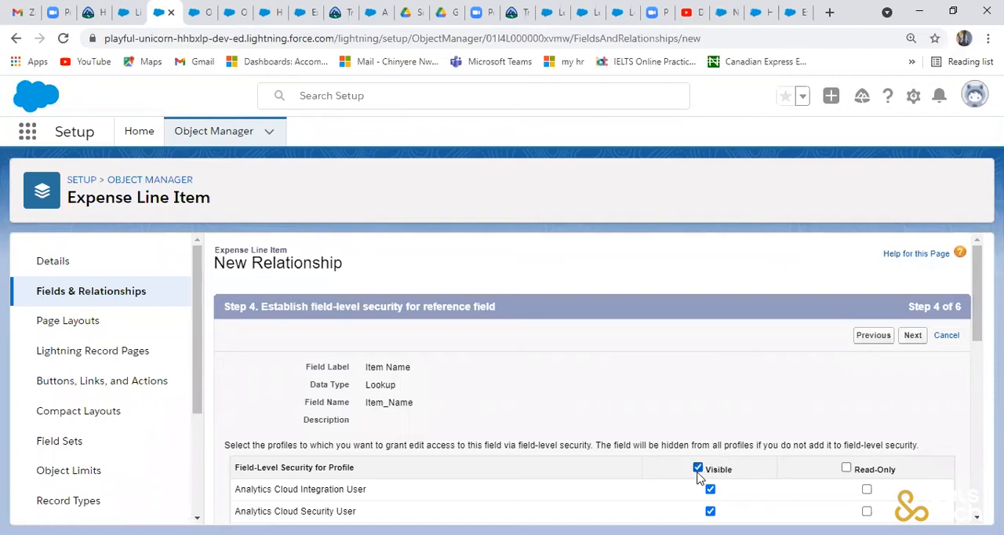
click(913, 335)
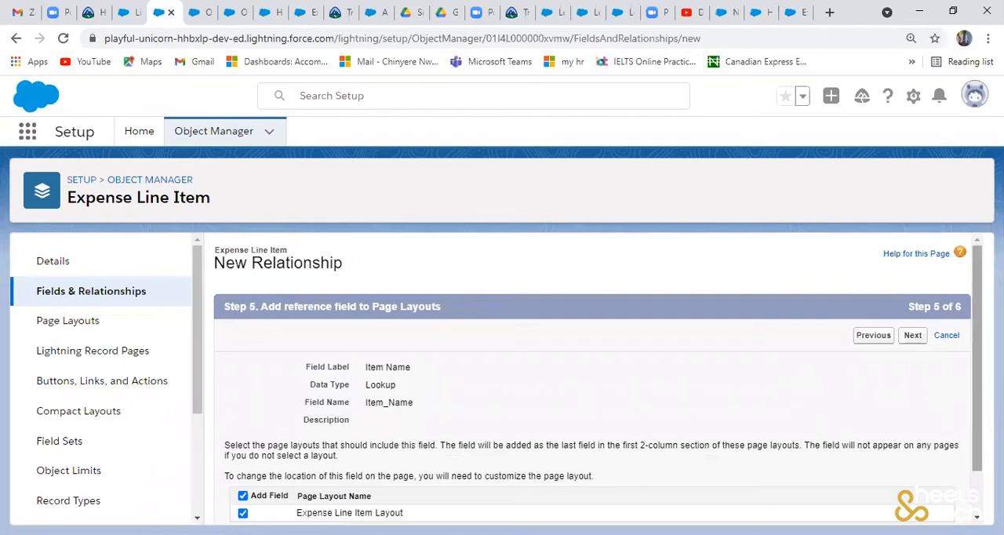
scroll(917, 339, down, 1)
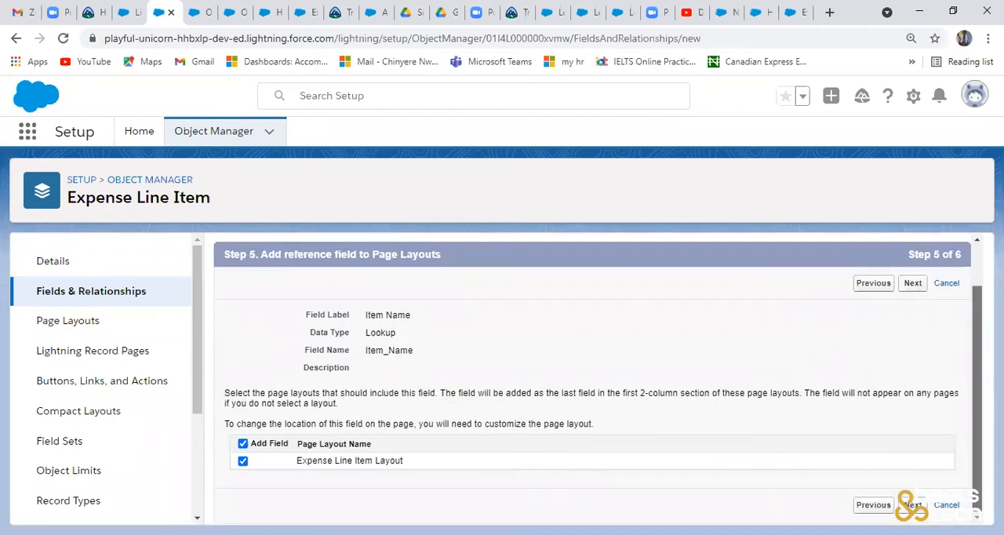
click(913, 285)
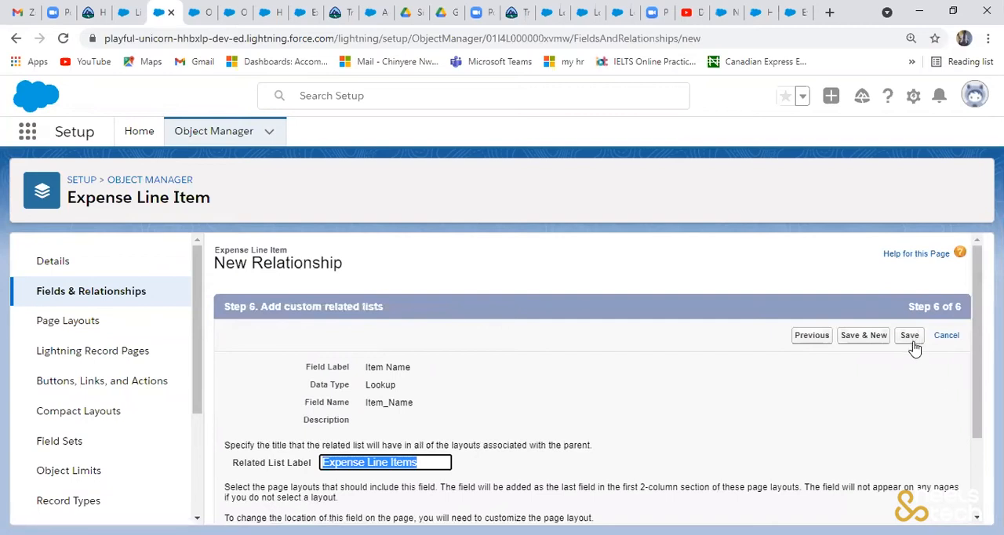
click(913, 341)
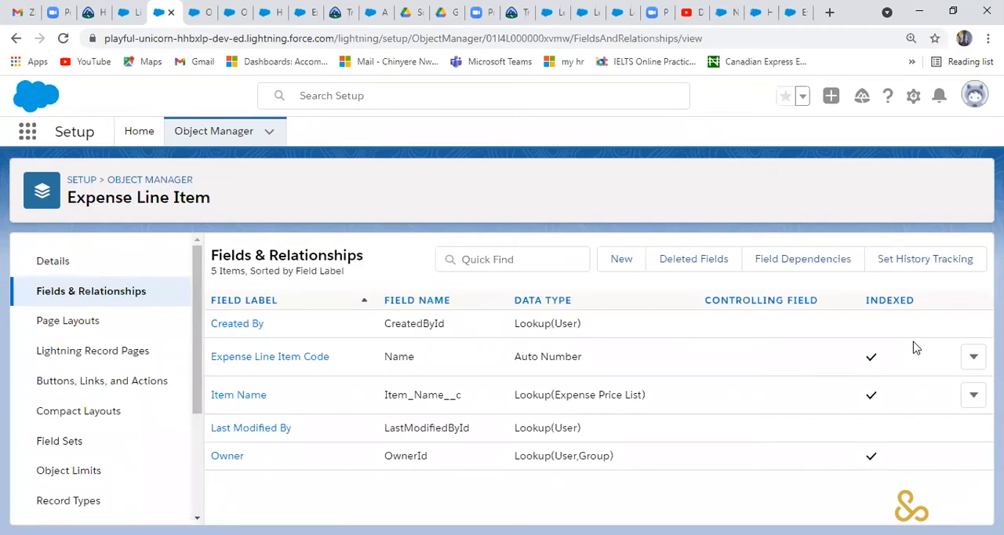
- Return to the Object Manager's object list and open the fields and relationships of Expense Request Form
click(214, 132)
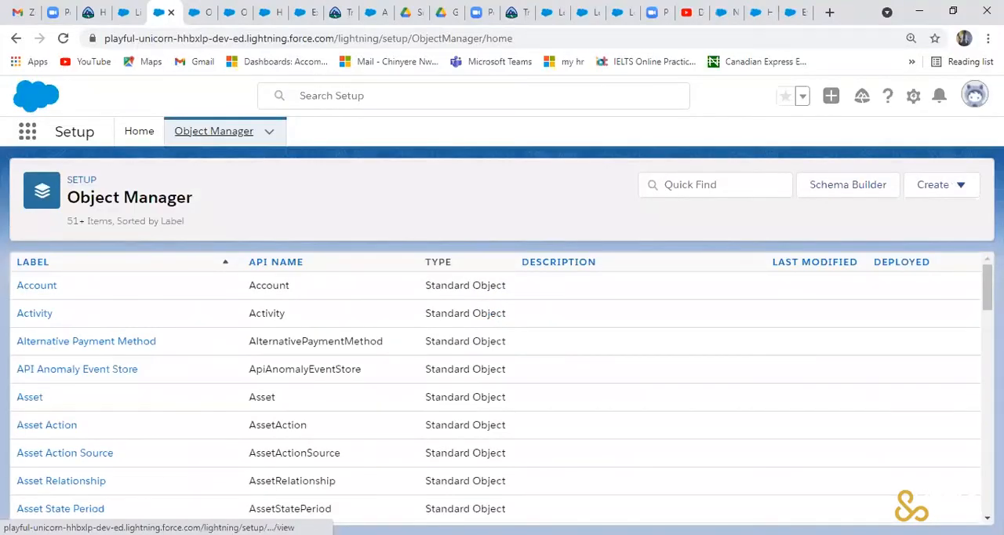
scroll(502, 392, down, 3)
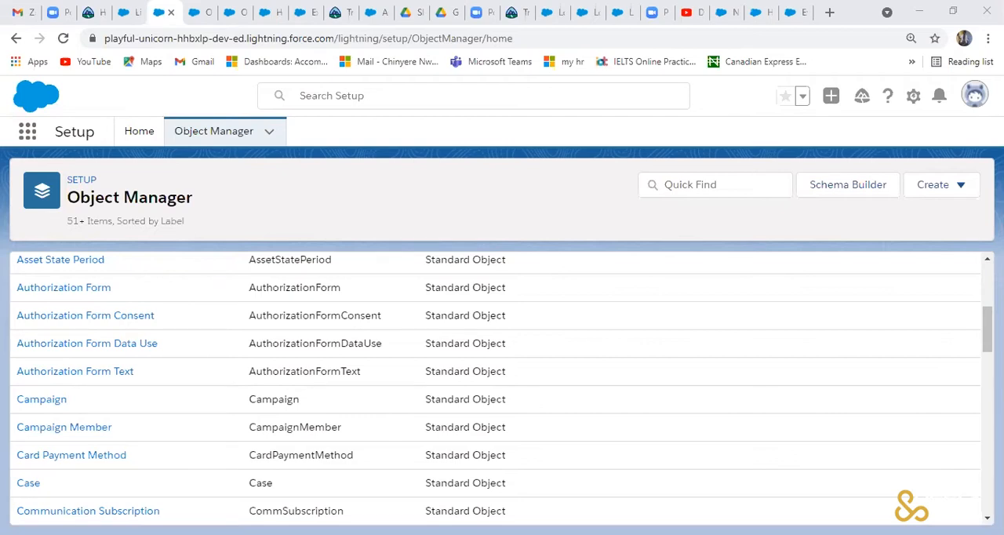
scroll(987, 329, down, 5)
scroll(502, 388, down, 5)
scroll(502, 388, down, 1)
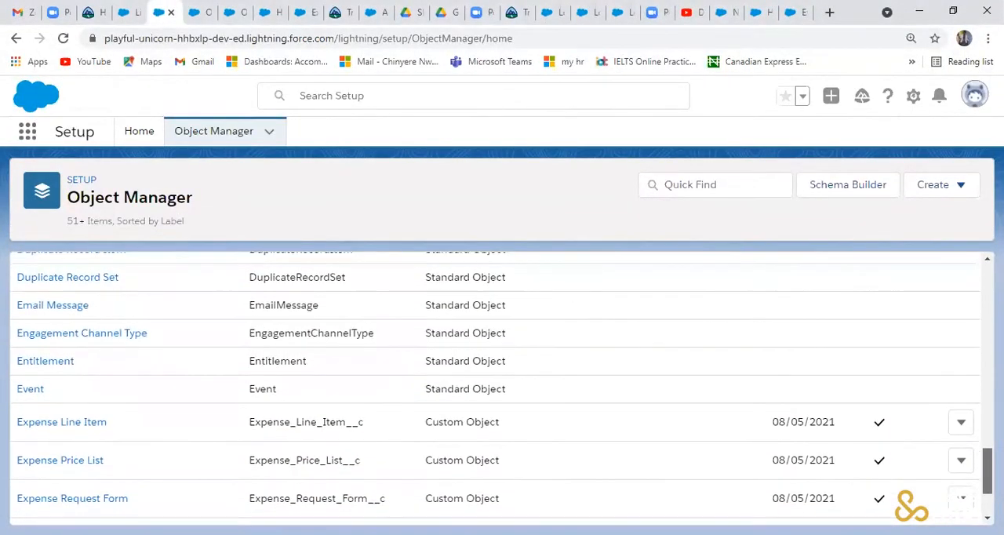
scroll(502, 388, down, 1)
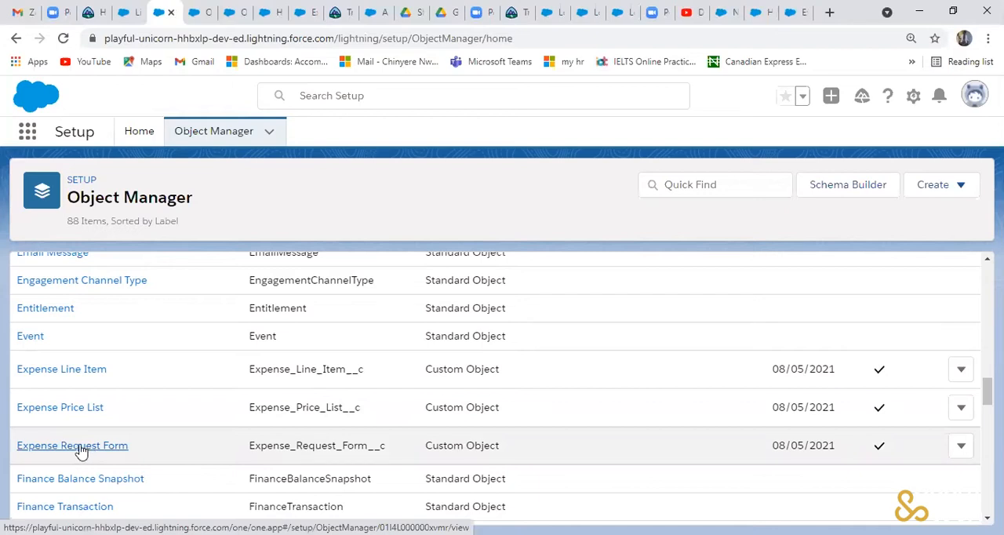
click(81, 453)
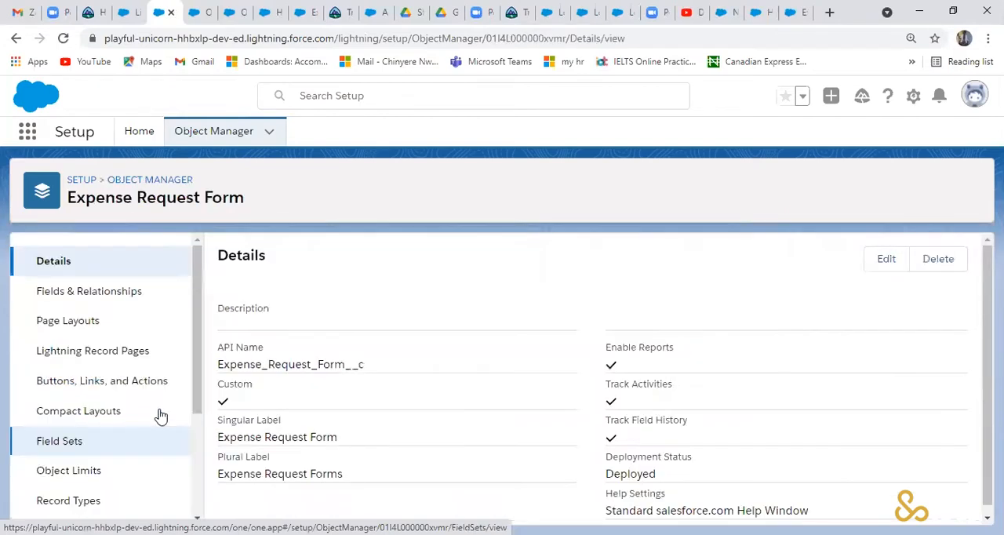
click(142, 301)
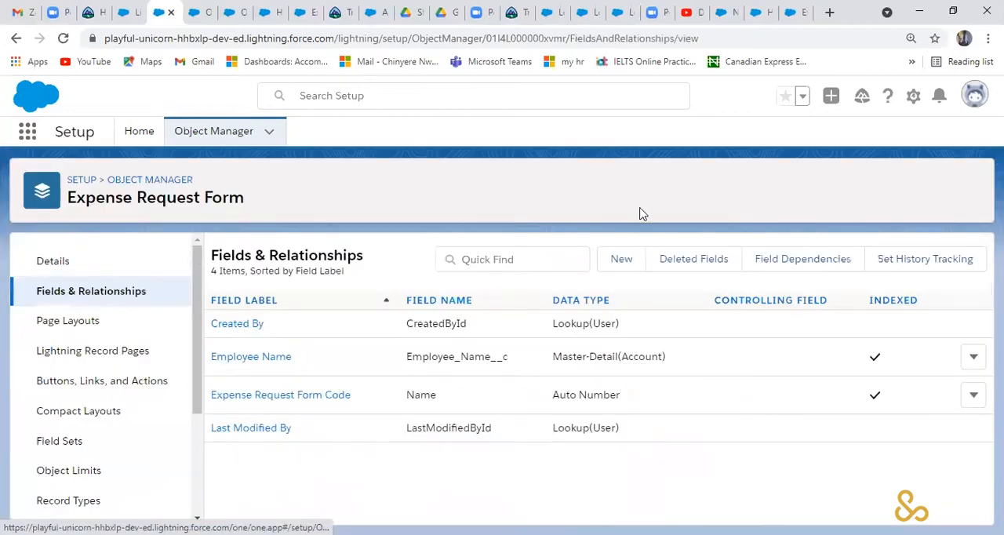
click(616, 267)
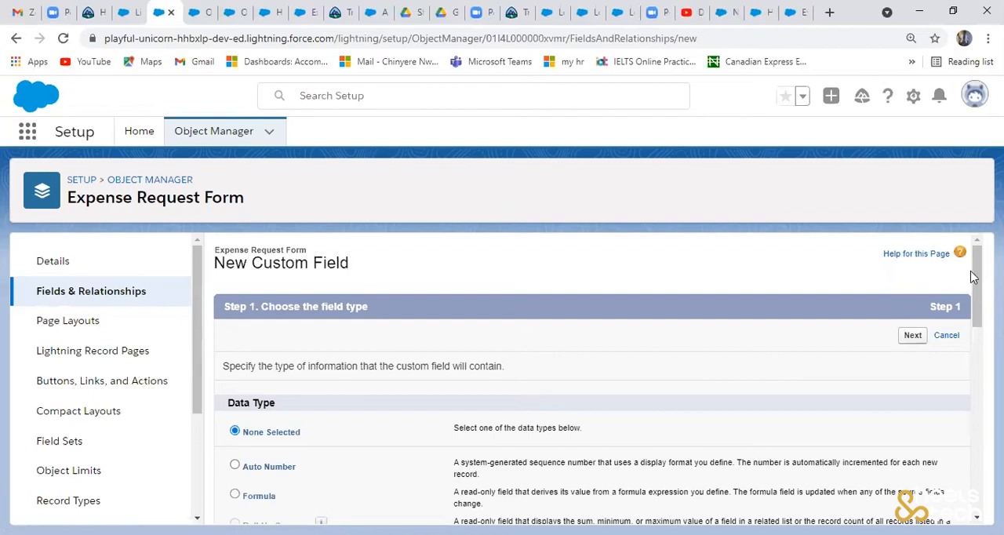
drag(979, 282, 979, 316)
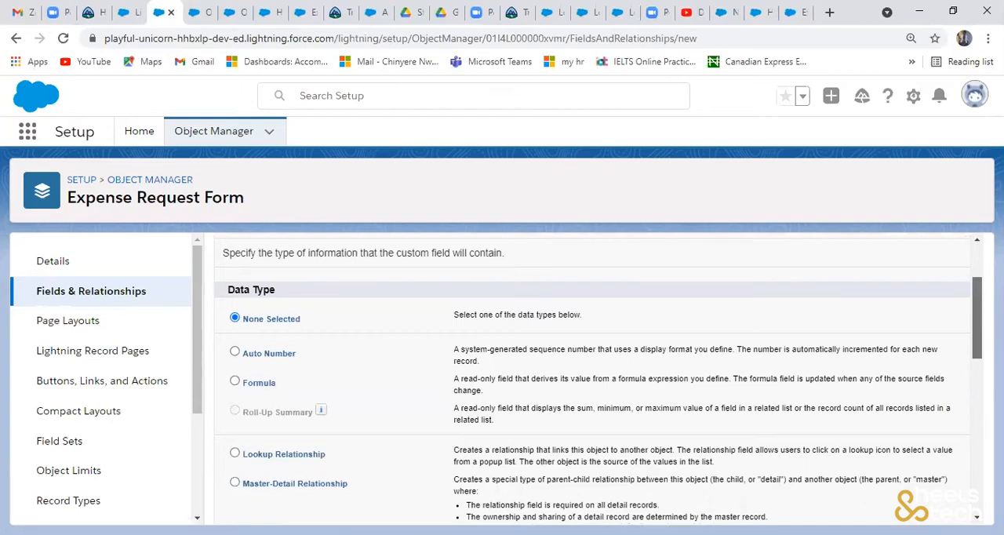
drag(978, 316, 978, 338)
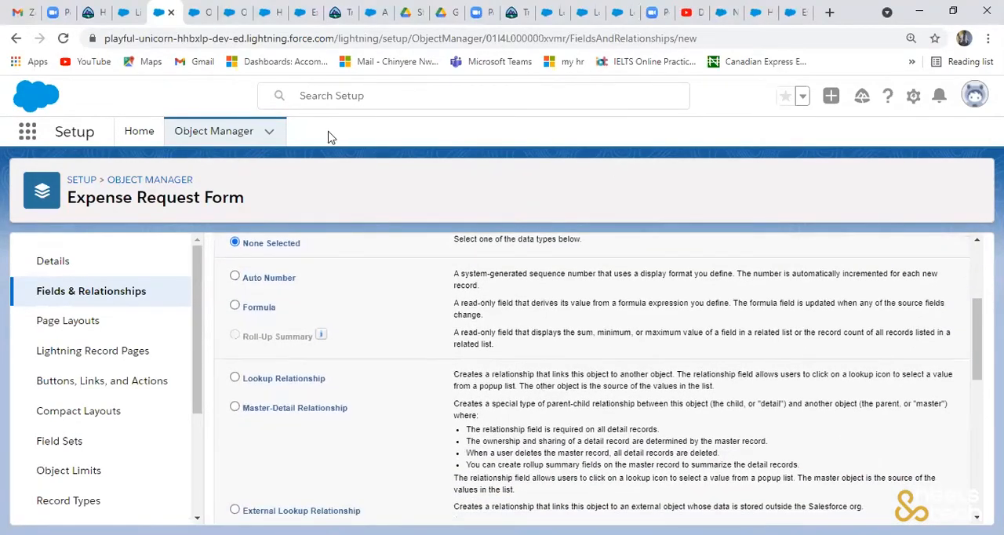
click(76, 261)
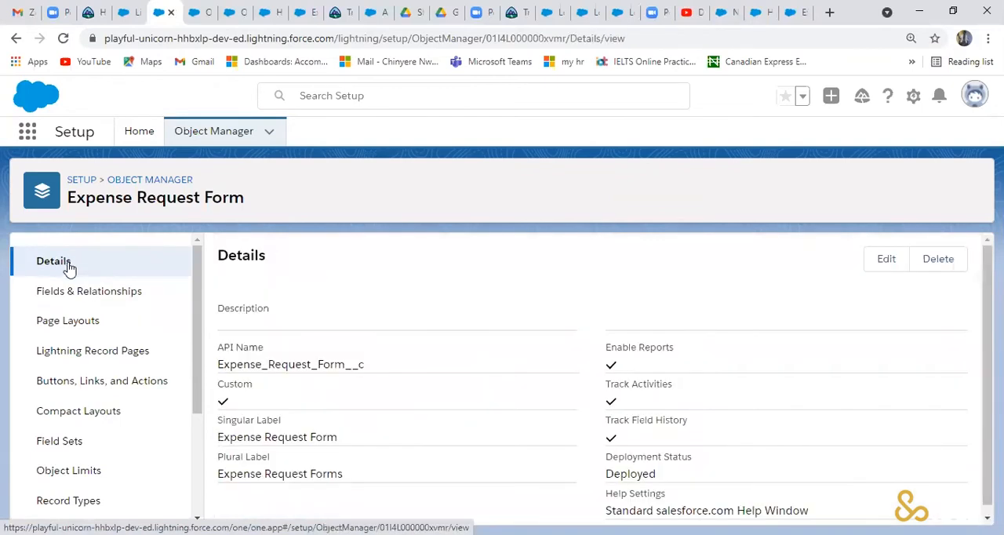
click(105, 294)
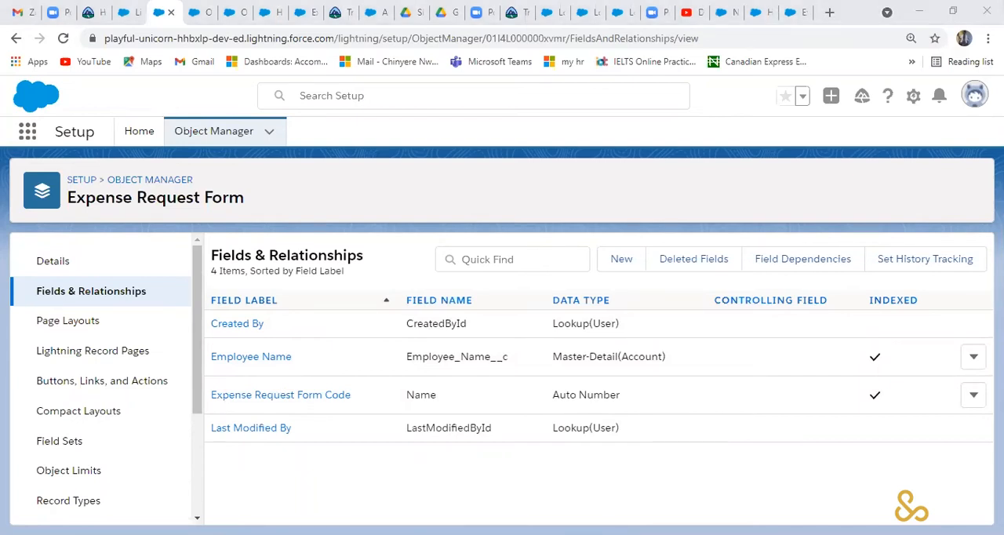
- Start a new custom field on Expense Request Form with the Text Area data type and continue to its details
click(616, 262)
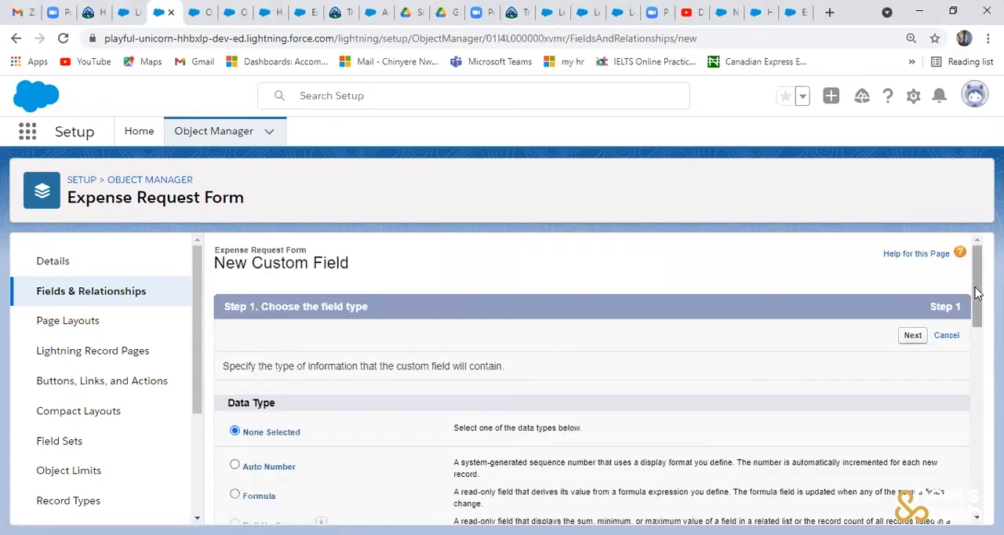
drag(975, 287, 977, 448)
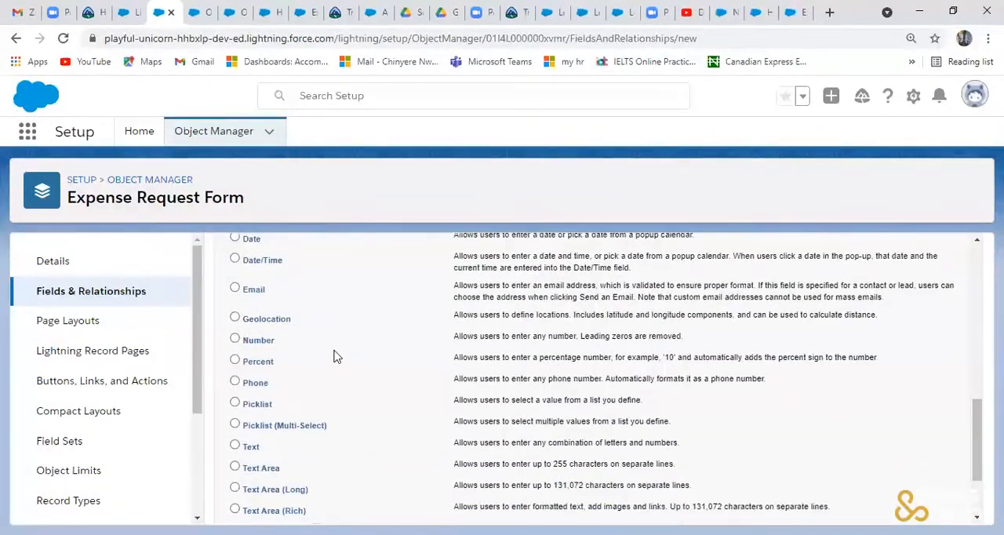
click(235, 467)
drag(978, 412, 978, 445)
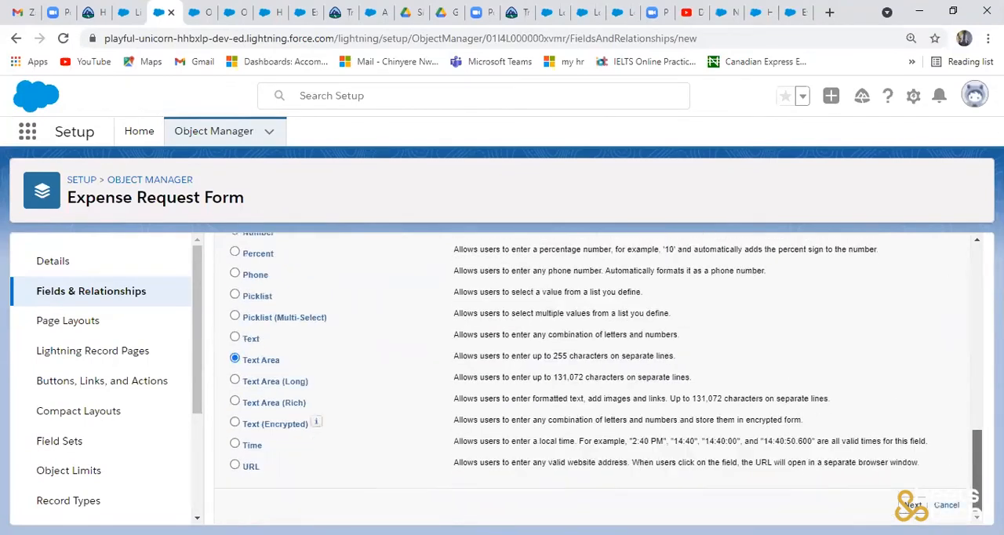
click(913, 505)
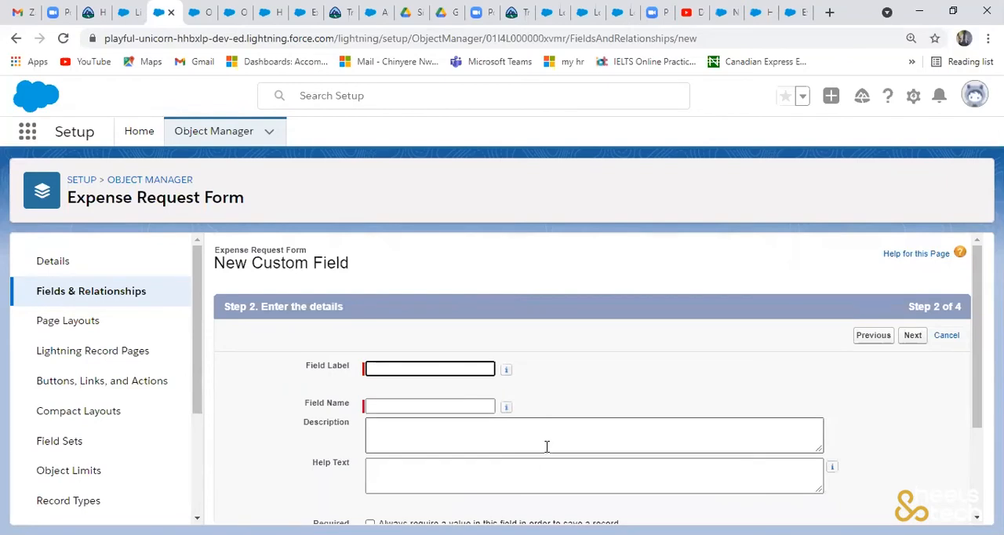
- Label the text area field Request Description, with the field name Request_Description, and continue to field-level security
click(444, 367)
text(R)
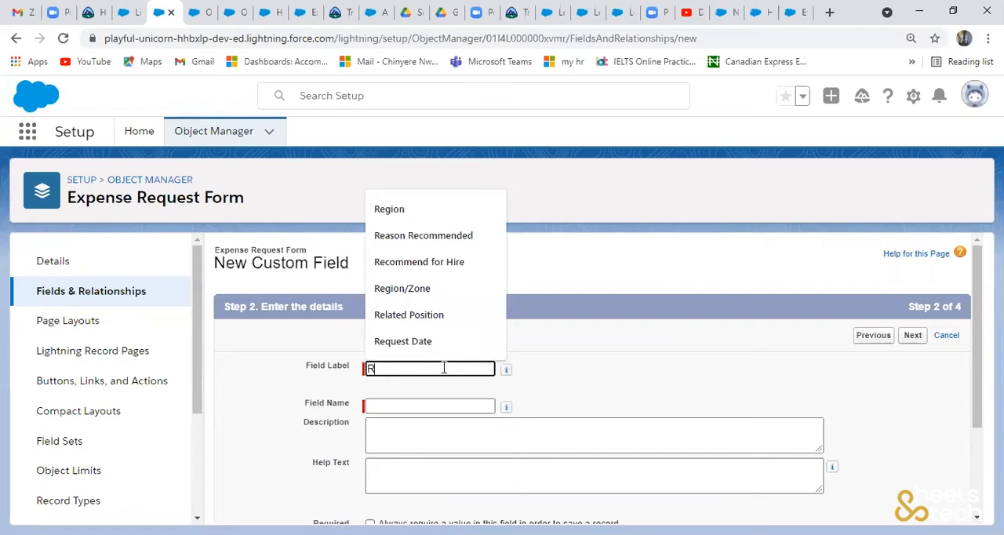
text(equest Description)
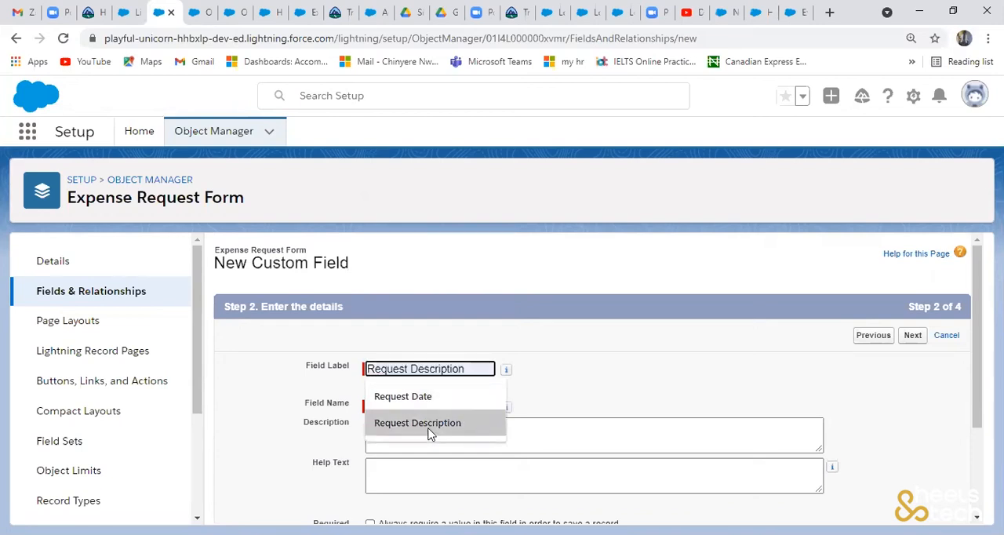
click(430, 435)
click(435, 406)
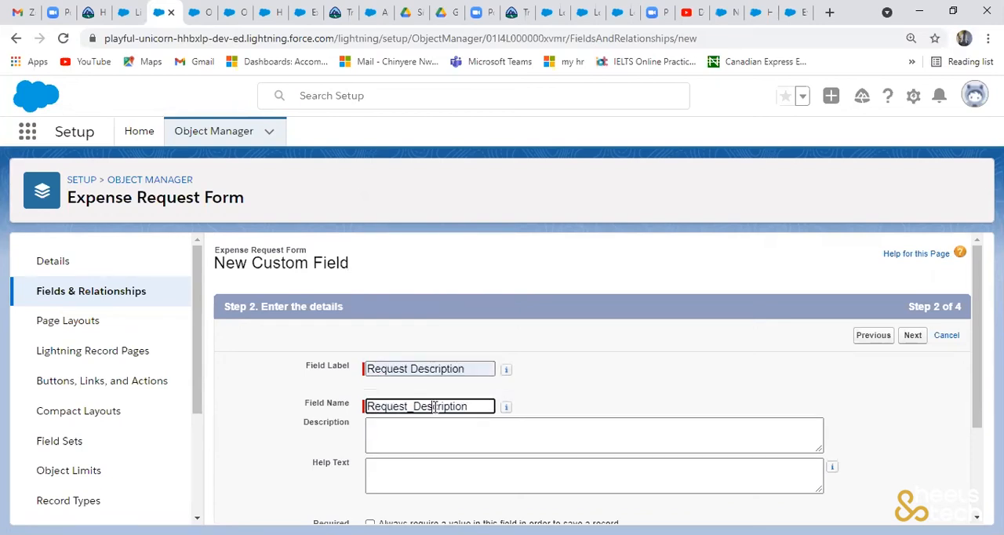
scroll(946, 478, down, 2)
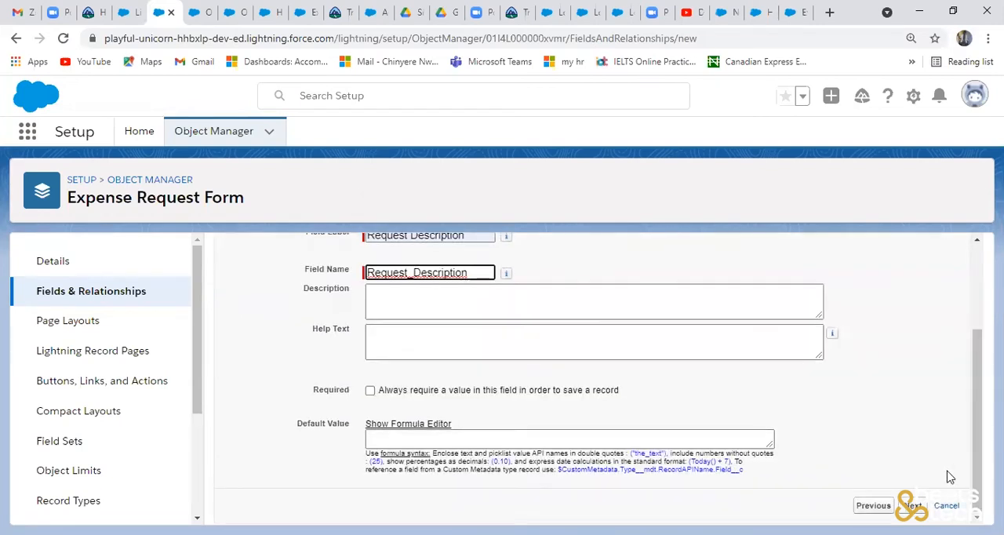
click(915, 507)
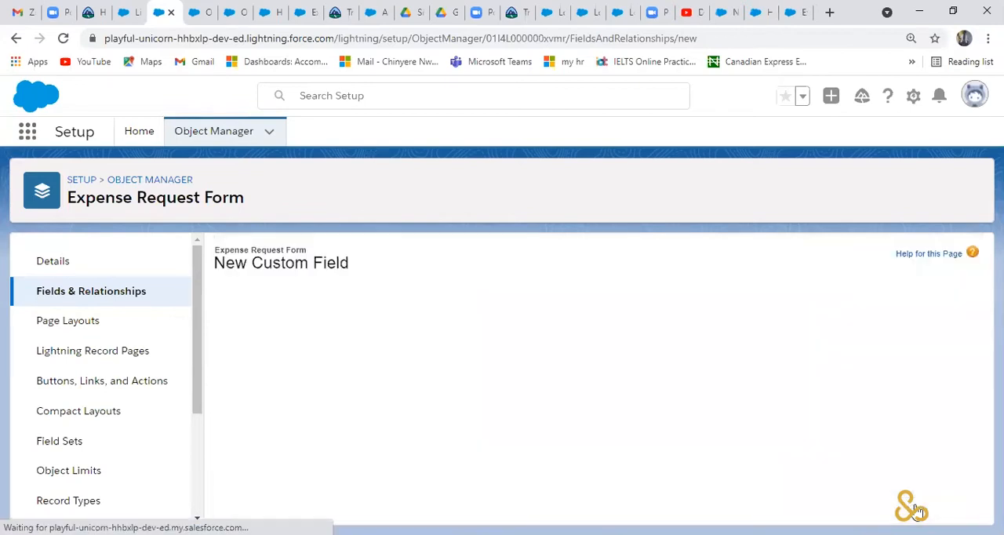
- Make Request Description visible to all profiles, keep it on the Expense Request Form Layout, save it and start another new field
click(698, 469)
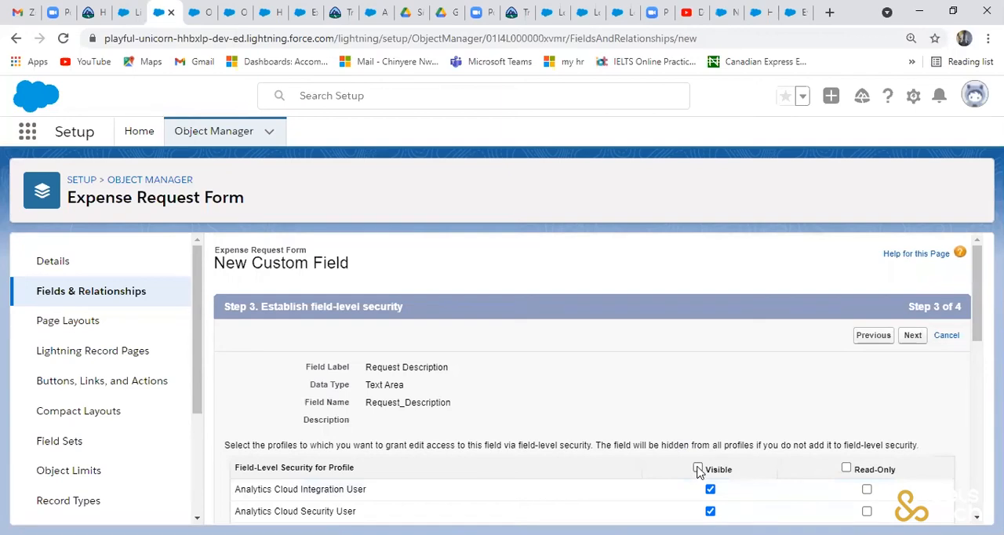
drag(977, 275, 956, 375)
scroll(949, 361, up, 10)
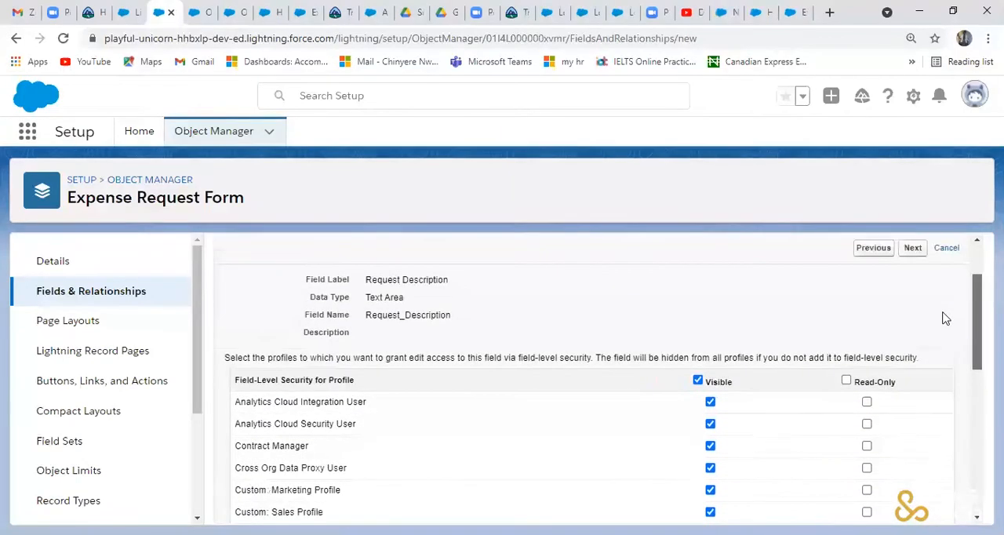
click(913, 332)
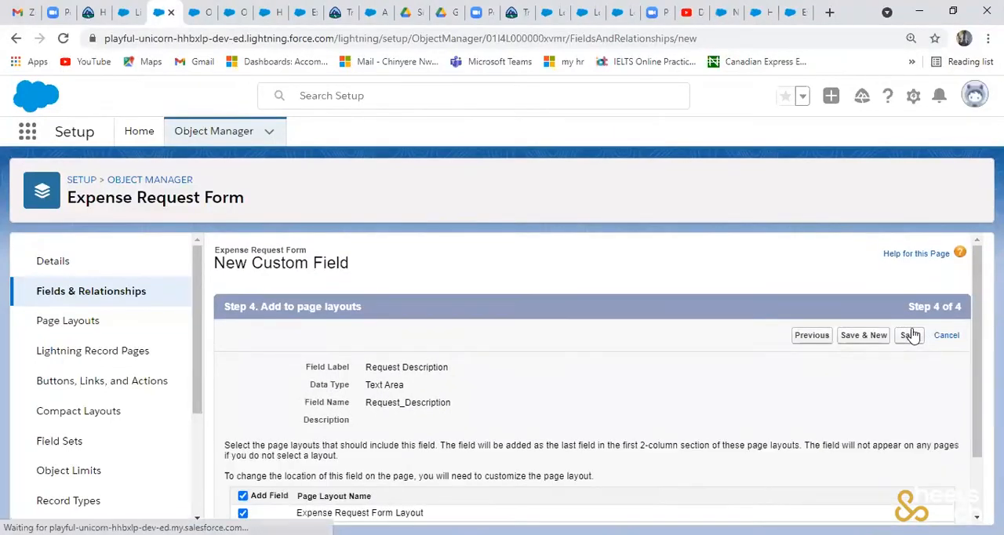
click(870, 338)
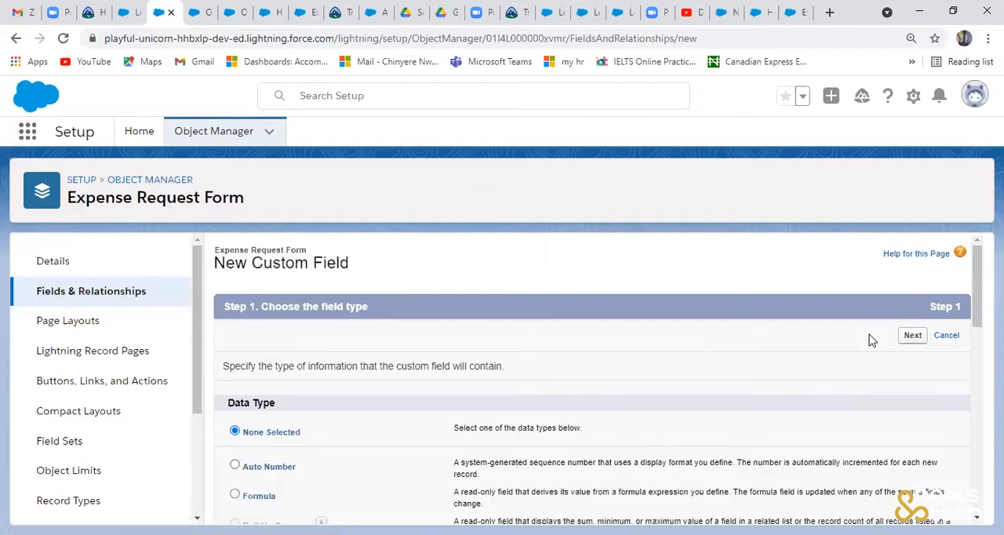
- Choose the data type for the next Expense Request Form custom field and continue to its details
drag(971, 312, 972, 397)
click(234, 459)
drag(974, 411, 974, 319)
click(910, 335)
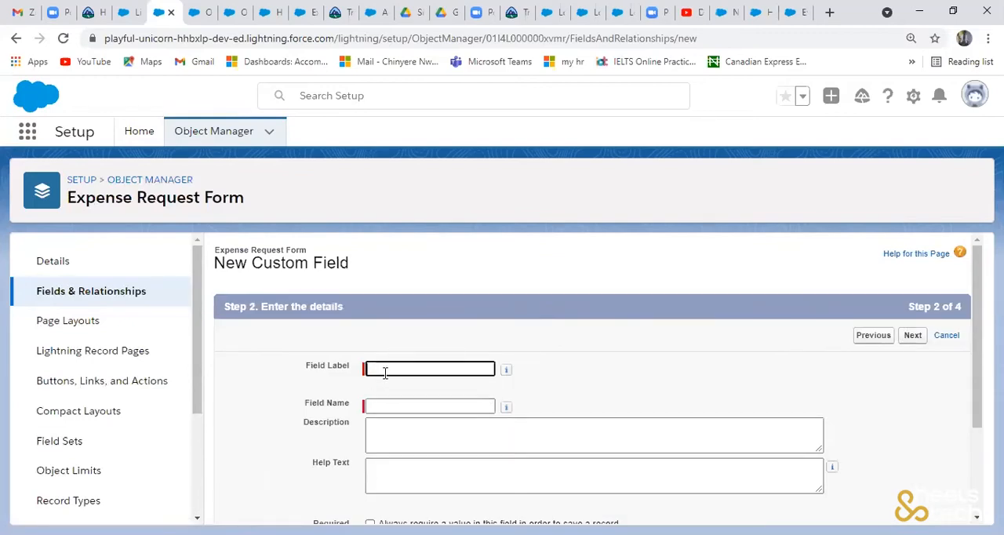
- Label the date field Request Date, with the field name Request_Date, and continue to field-level security
text(Request Date)
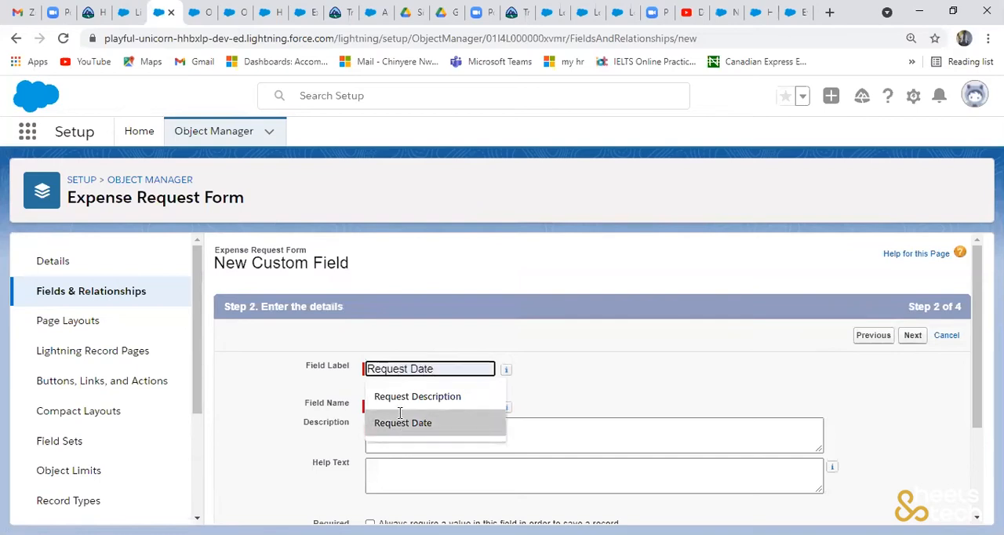
click(400, 414)
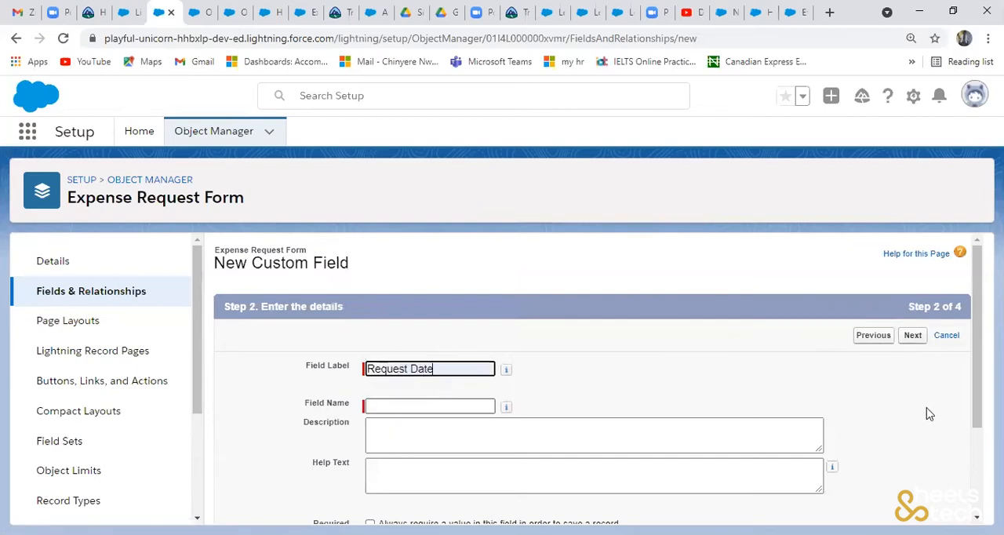
key(Tab)
scroll(973, 400, down, 2)
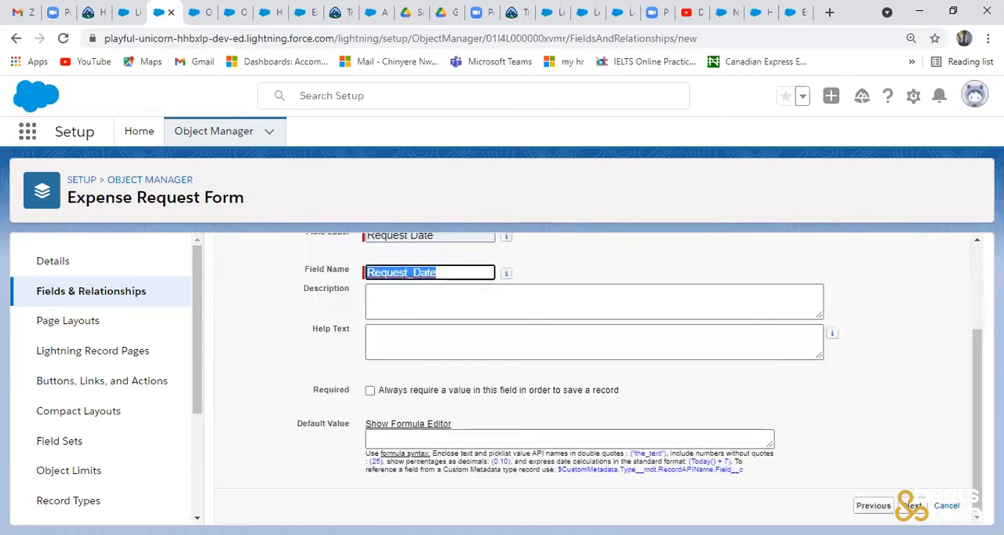
click(913, 505)
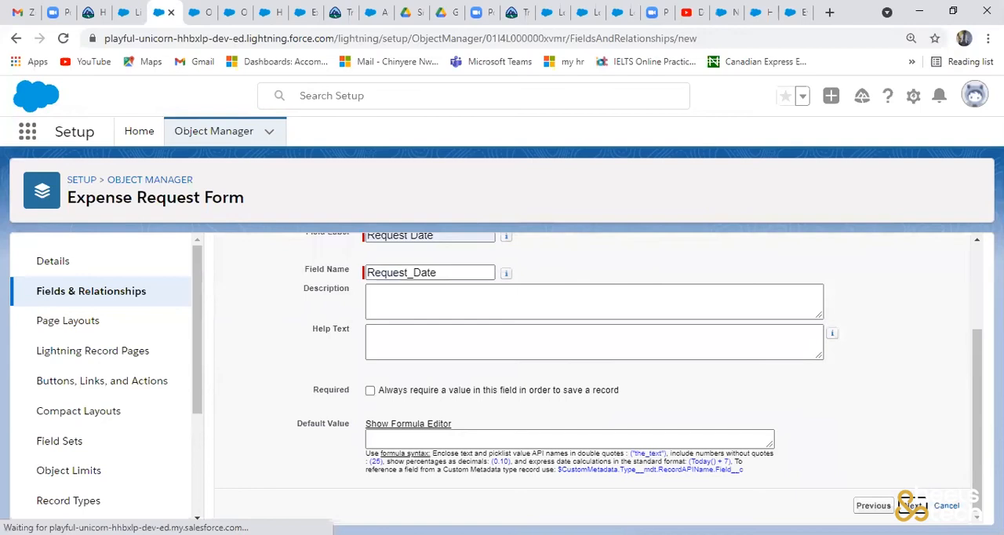
- Make Request Date visible to all profiles, keep it on the Expense Request Form Layout, save it and start another new field
click(698, 468)
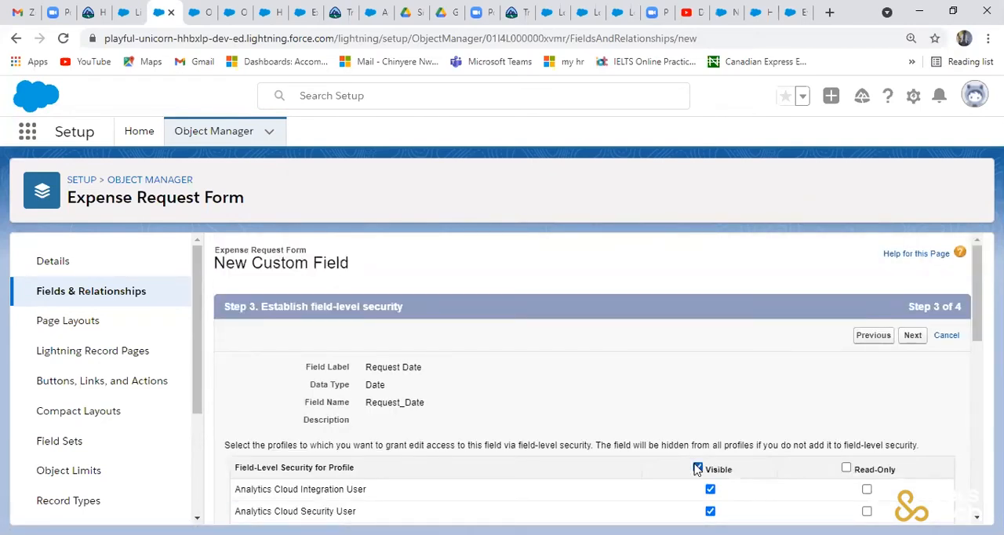
click(915, 335)
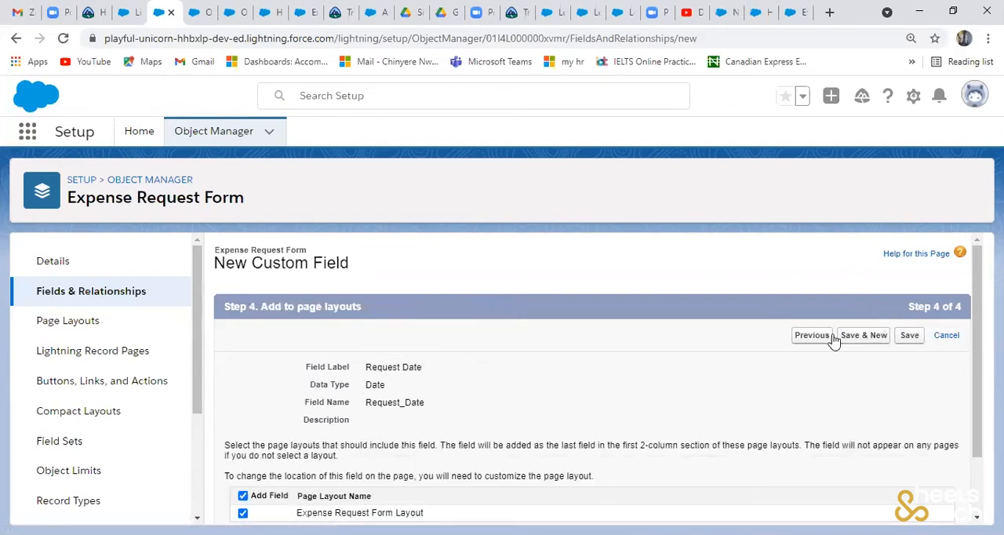
click(876, 336)
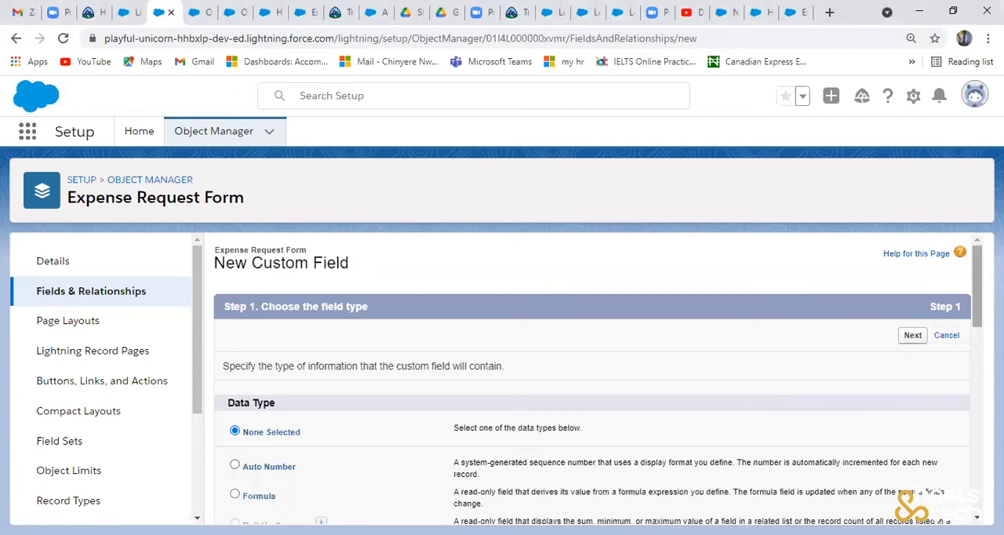
- Choose the Picklist data type for the next Expense Request Form custom field and continue to its details
scroll(598, 378, down, 3)
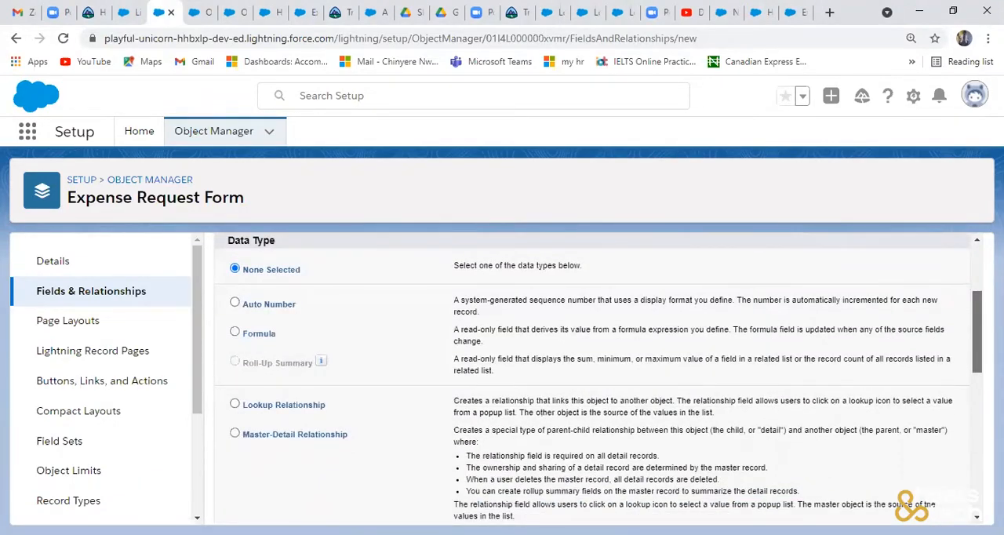
scroll(977, 412, down, 4)
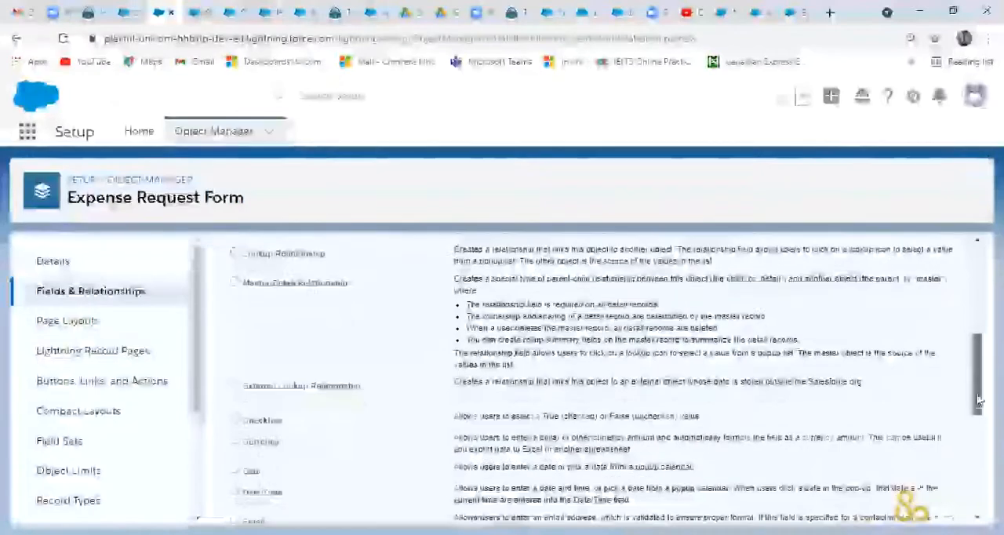
scroll(977, 412, down, 2)
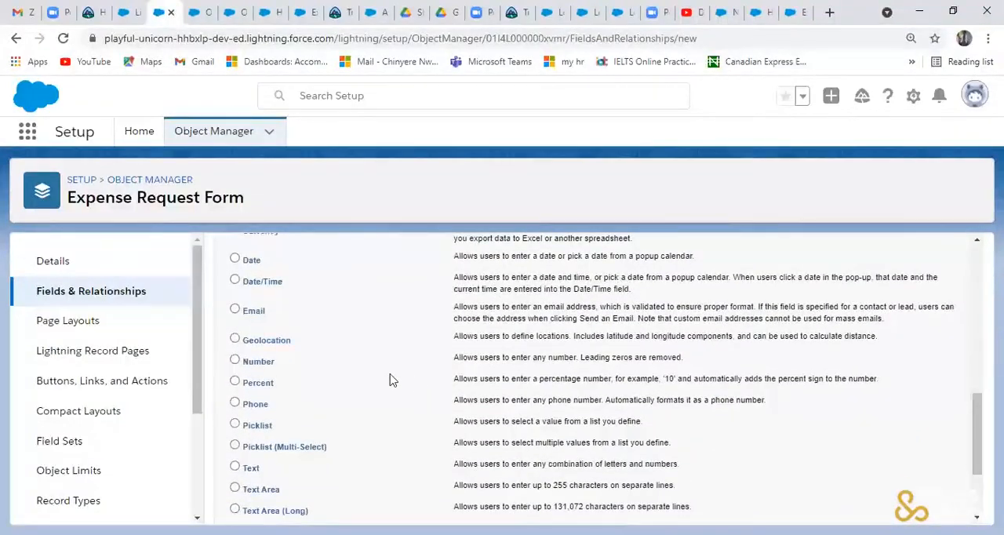
click(236, 424)
drag(973, 453, 980, 405)
scroll(942, 267, up, 5)
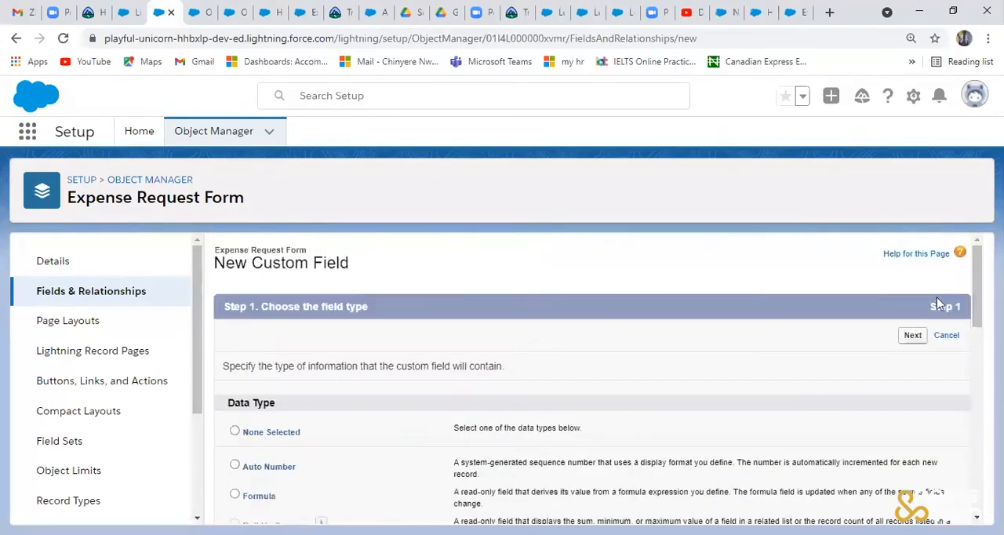
click(914, 336)
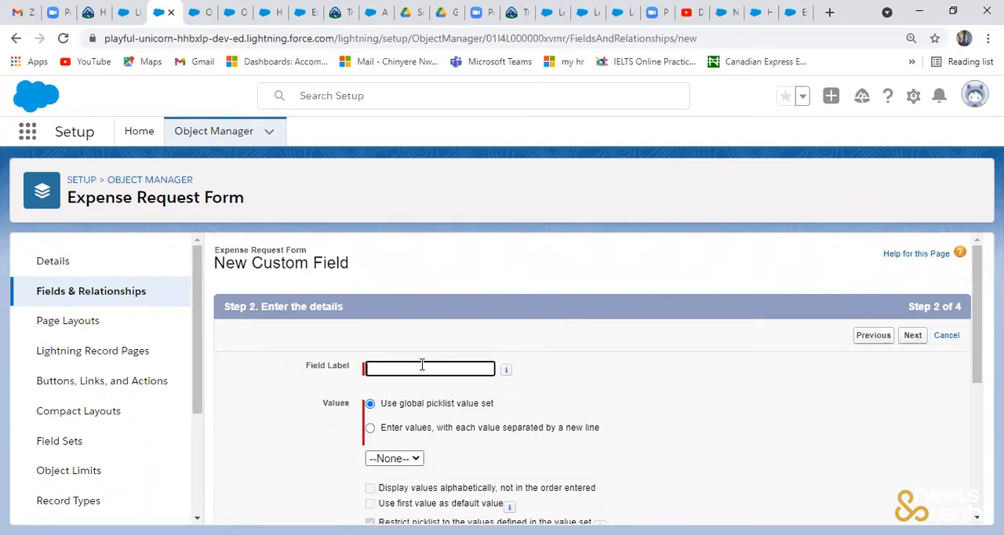
- Label the picklist field Approval Status and choose to enter its values individually, each on a new line
text(Approval Status)
click(432, 343)
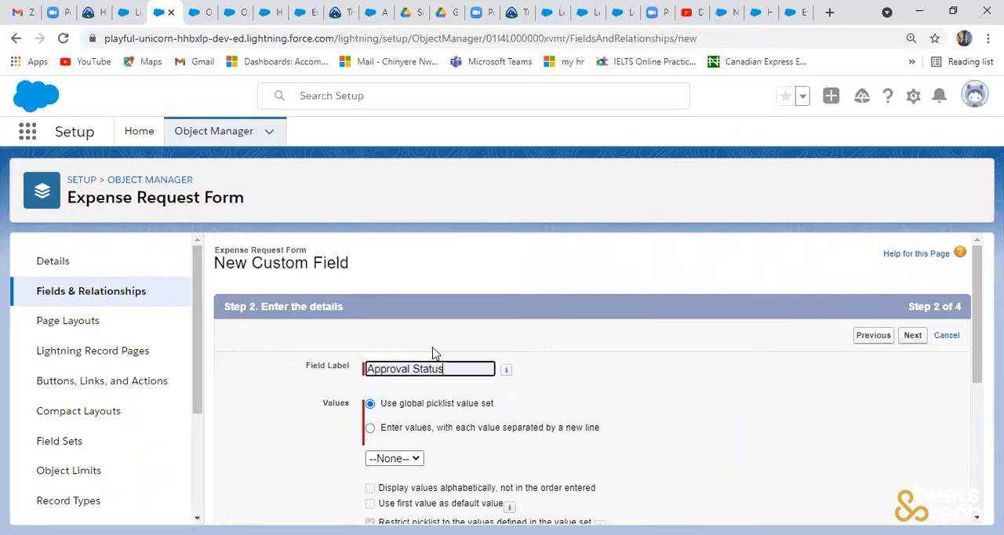
click(370, 429)
click(385, 472)
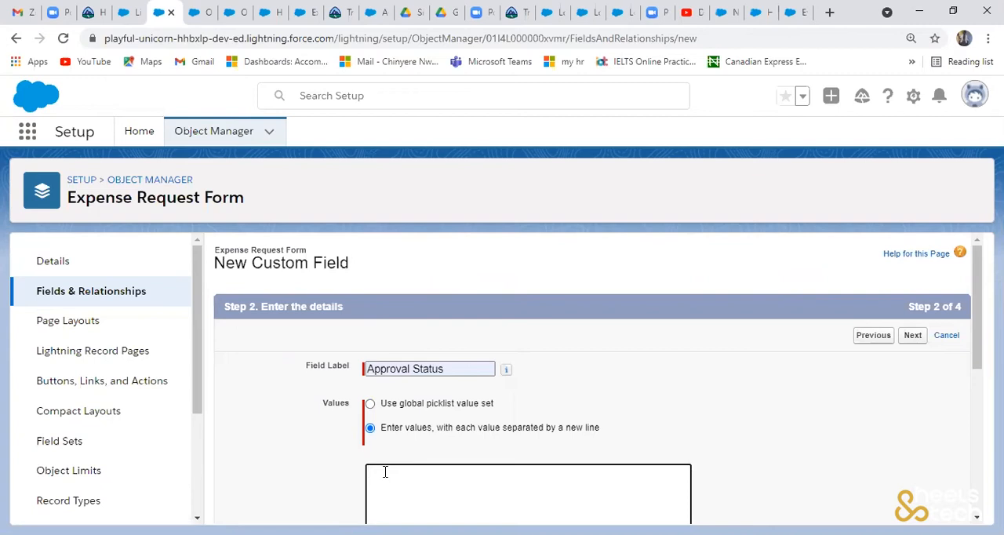
- Enter the picklist values APPROVED, IN-PROGRESS and DECLINED on separate lines and continue to field-level security
text(APPROVED)
key(Return)
text(IN-PROGE)
key(BackSpace)
text(RESS)
key(Return)
text(DECLINED)
drag(978, 360, 977, 454)
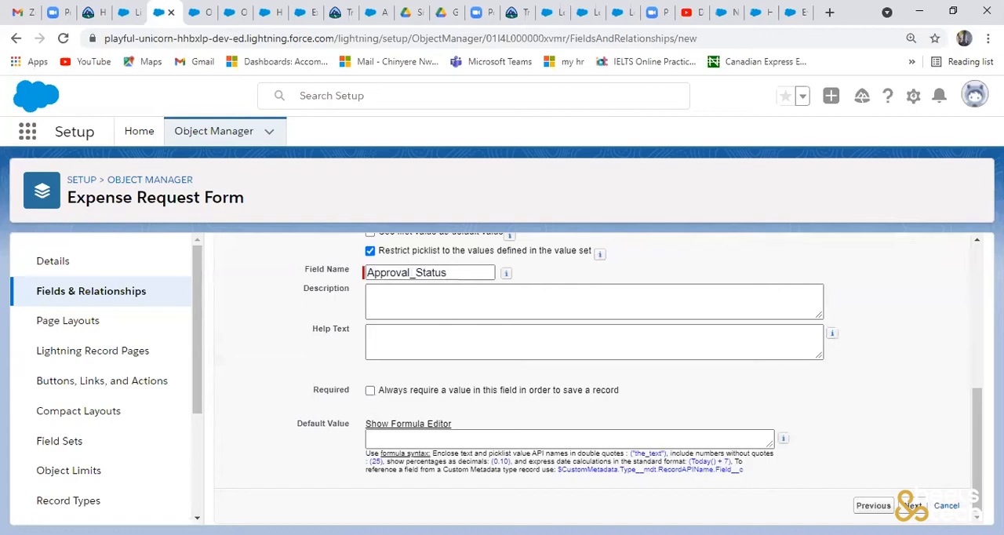
click(914, 506)
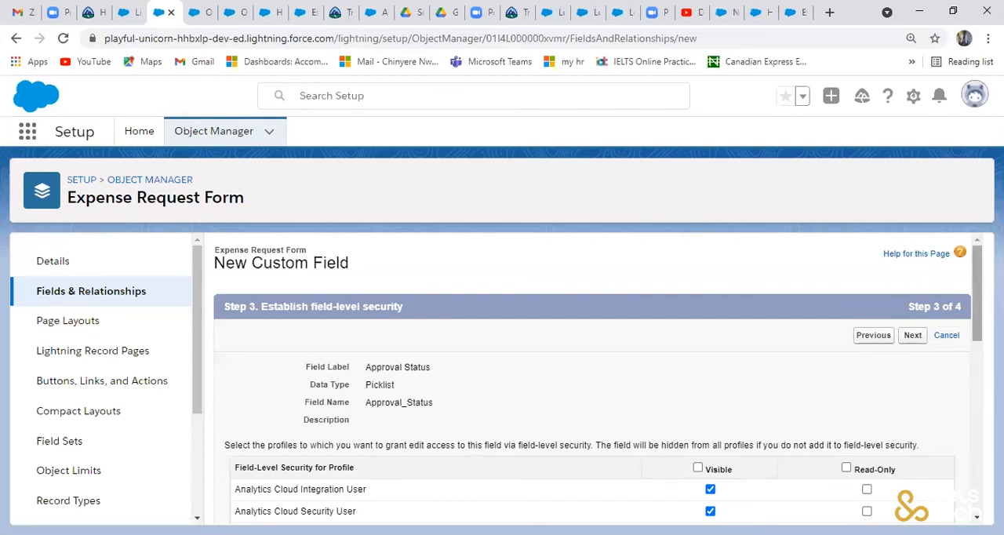
- Make the Approval Status field visible to all profiles and continue to the page layout selection
drag(976, 336, 973, 499)
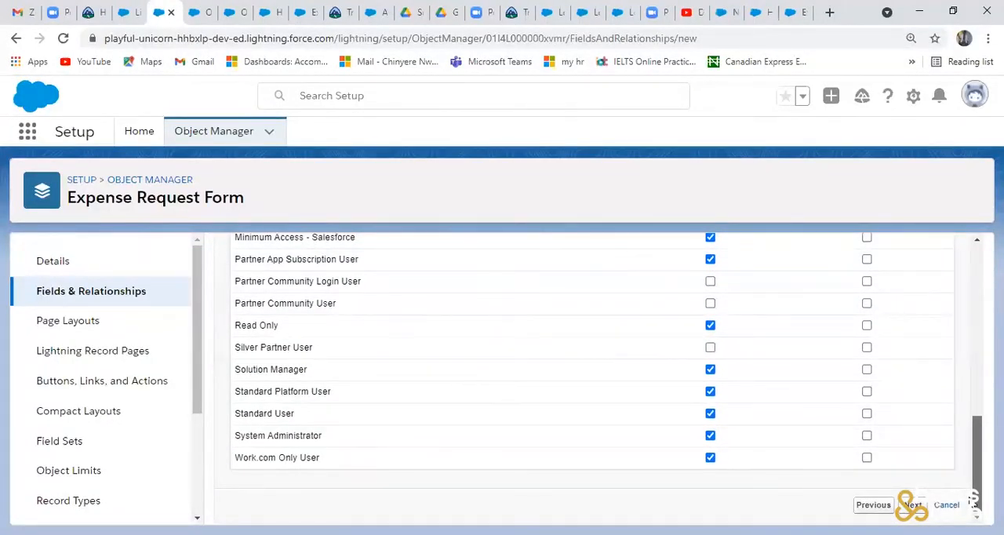
scroll(959, 330, up, 6)
scroll(958, 330, up, 2)
scroll(959, 340, down, 1)
scroll(897, 352, up, 1)
scroll(897, 352, down, 1)
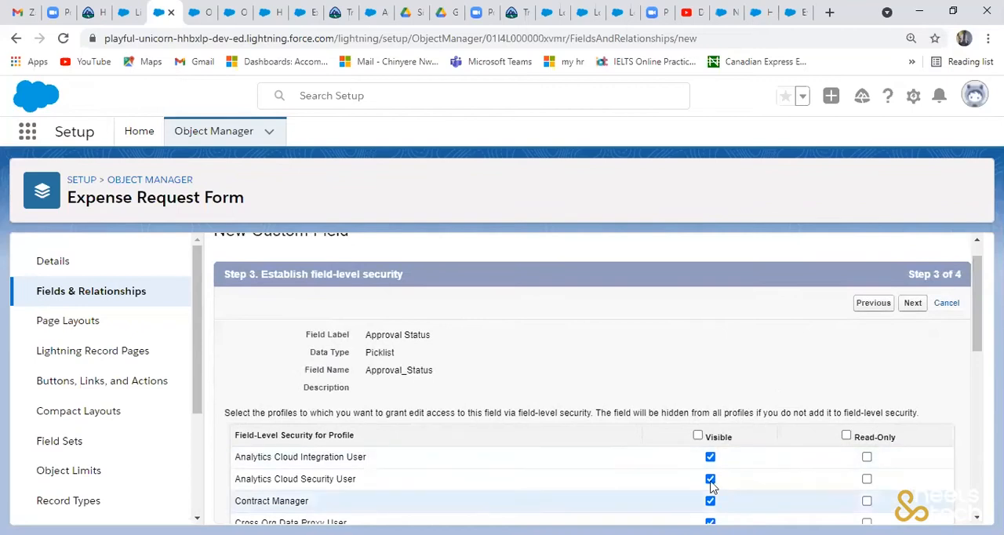
click(698, 437)
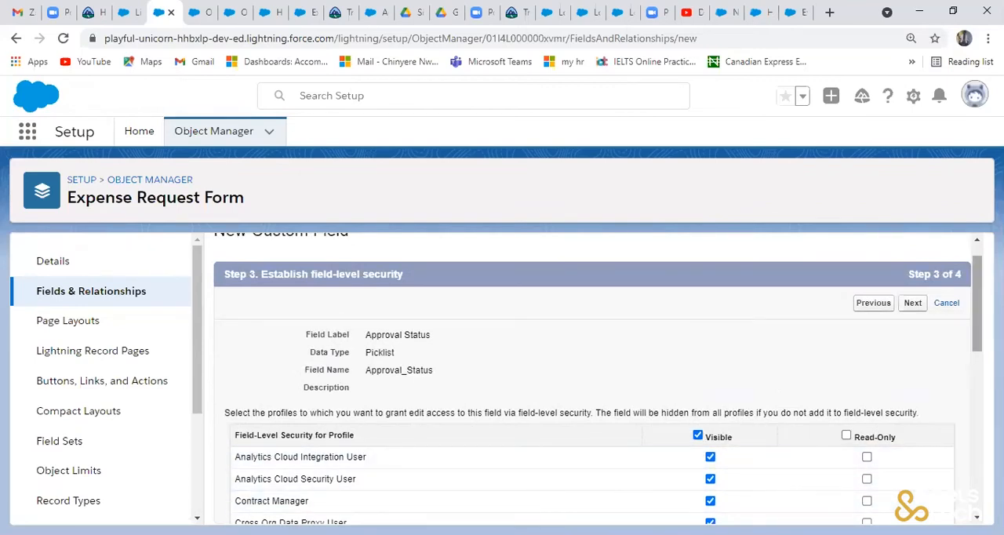
scroll(938, 340, down, 6)
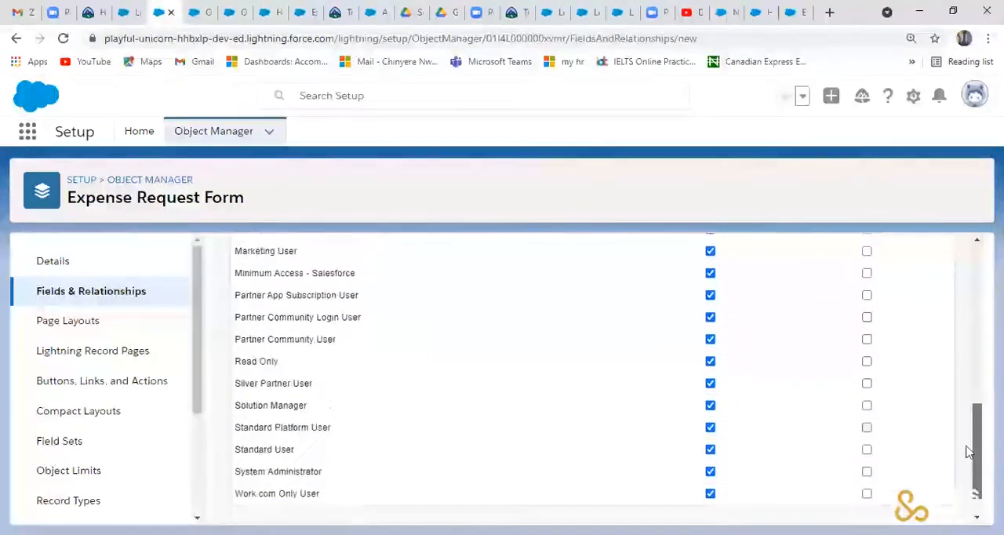
scroll(938, 340, up, 6)
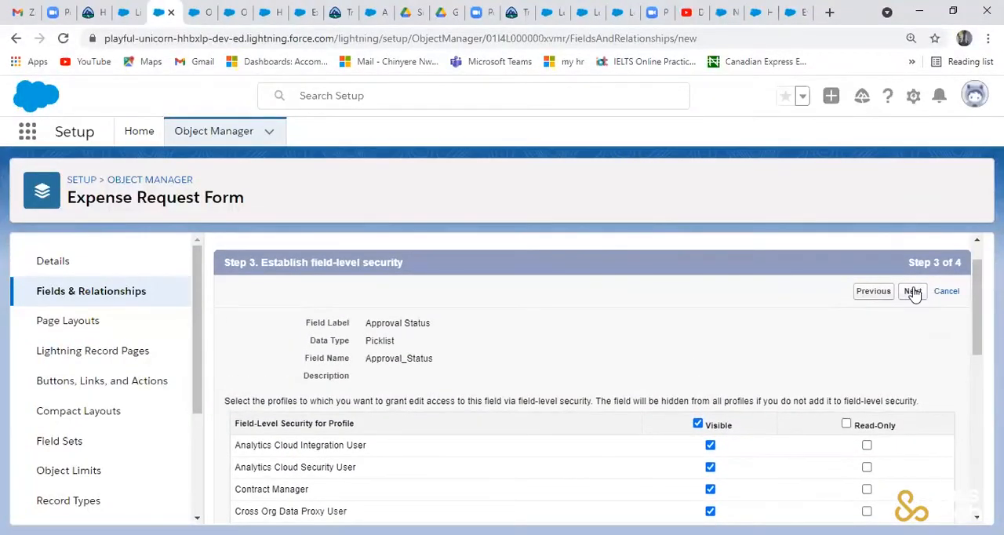
click(912, 291)
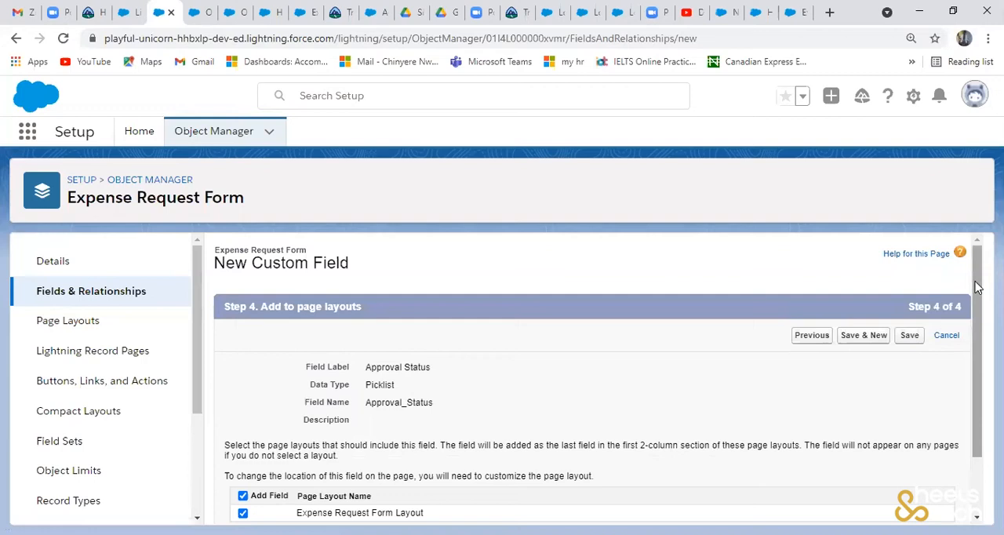
- Keep Approval Status on the Expense Request Form Layout, save the field and review the object's field list
drag(977, 287, 977, 380)
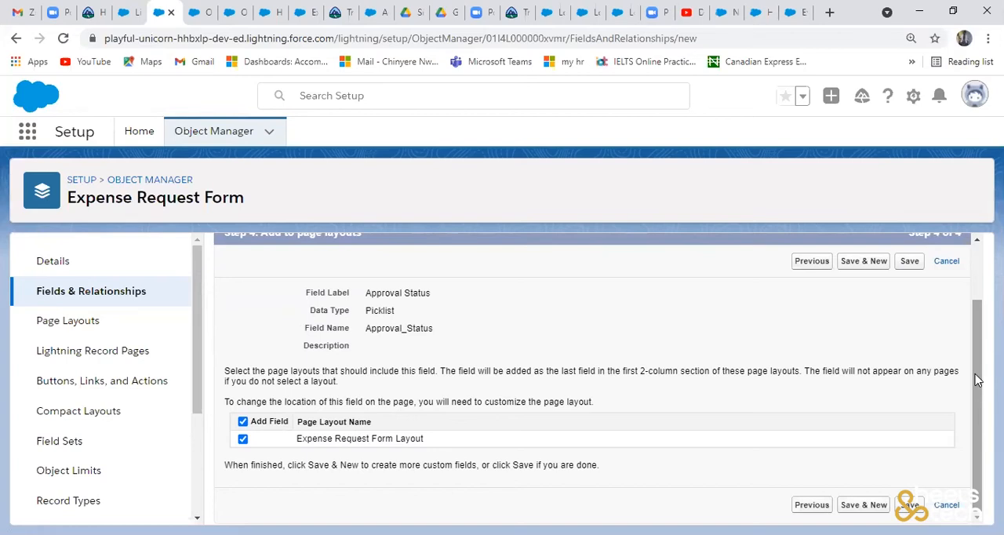
click(907, 507)
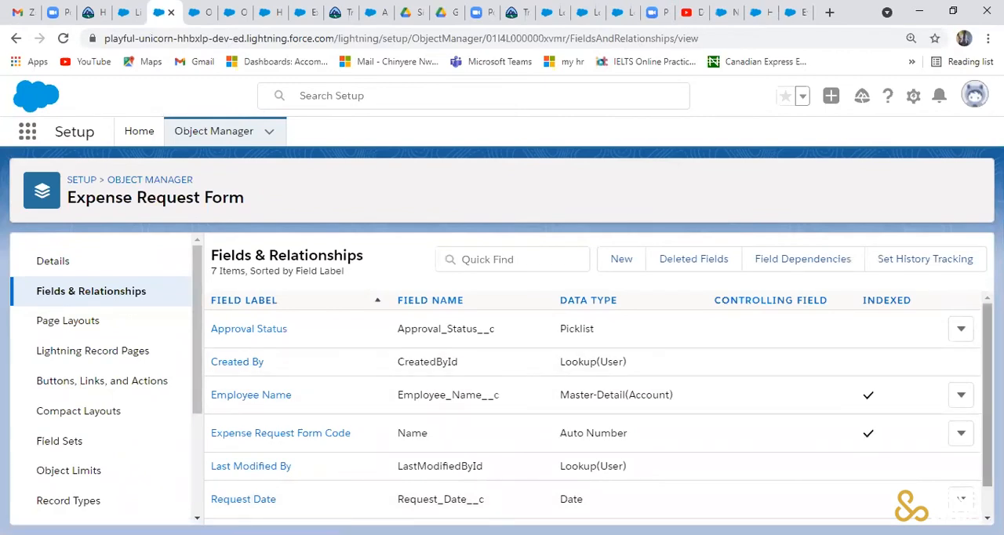
scroll(596, 408, down, 1)
scroll(617, 487, up, 1)
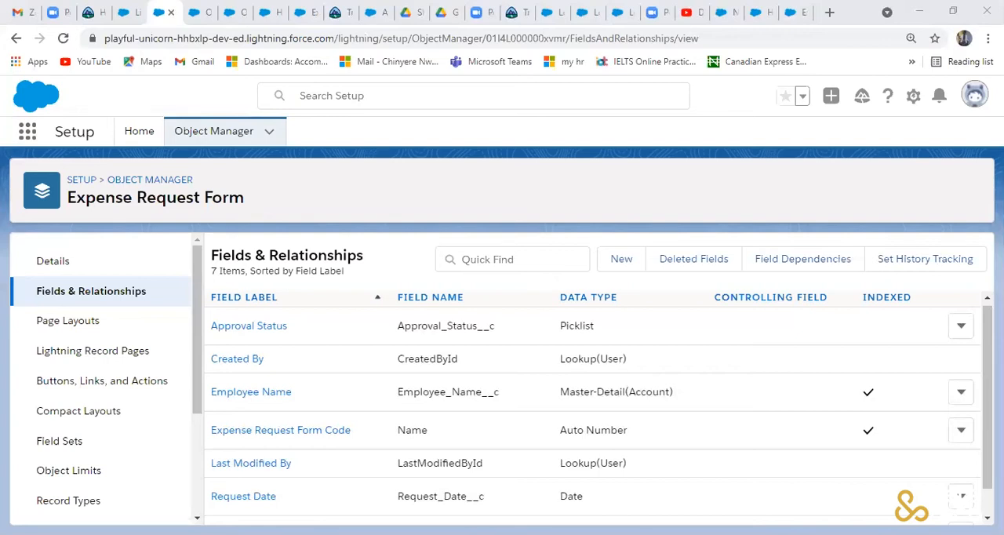
- Open the fields and relationships of the Expense Line Item custom object
click(206, 135)
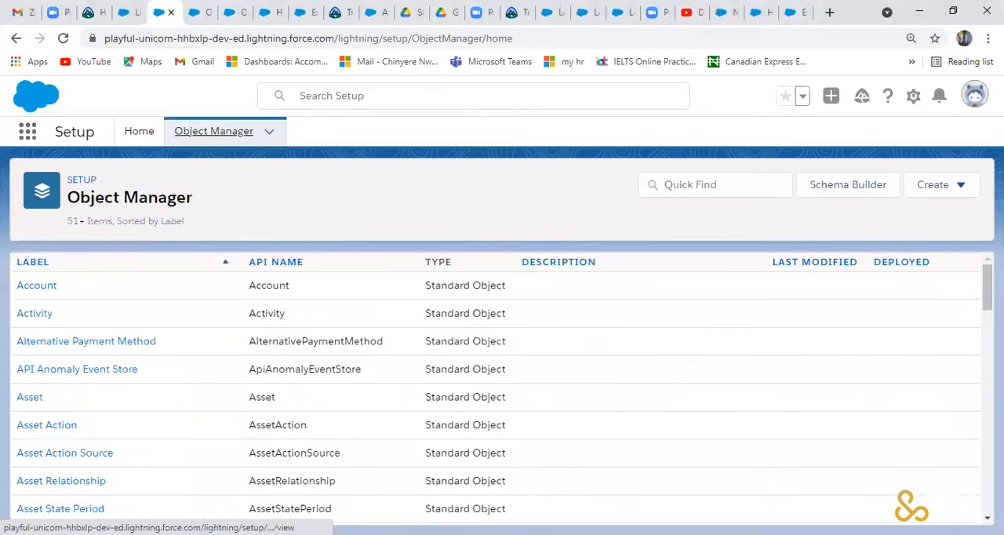
scroll(502, 385, down, 10)
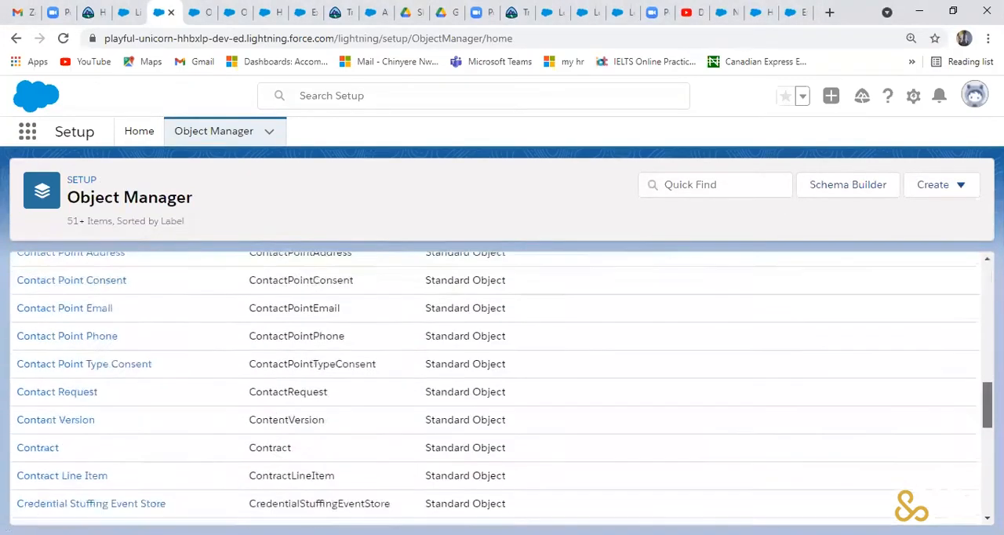
scroll(641, 371, down, 5)
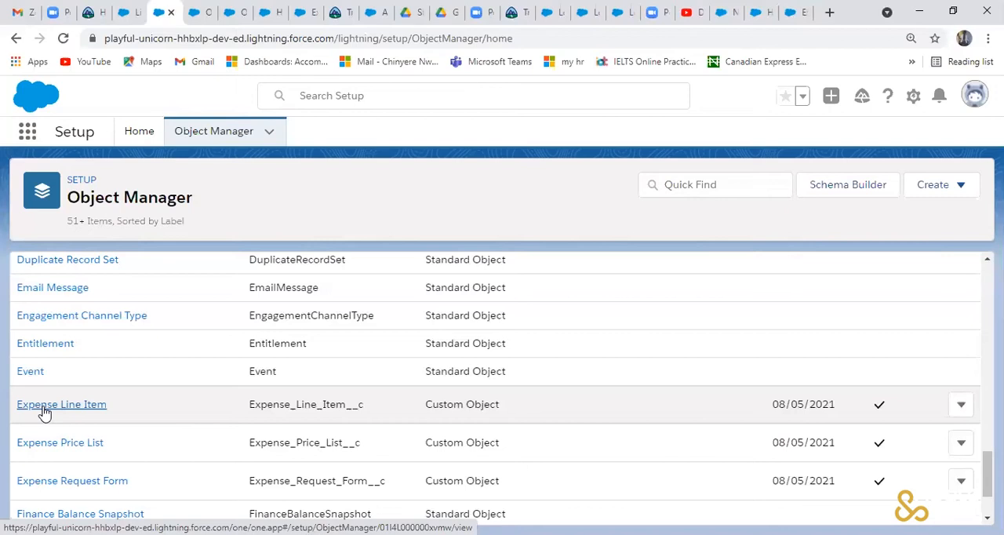
click(44, 405)
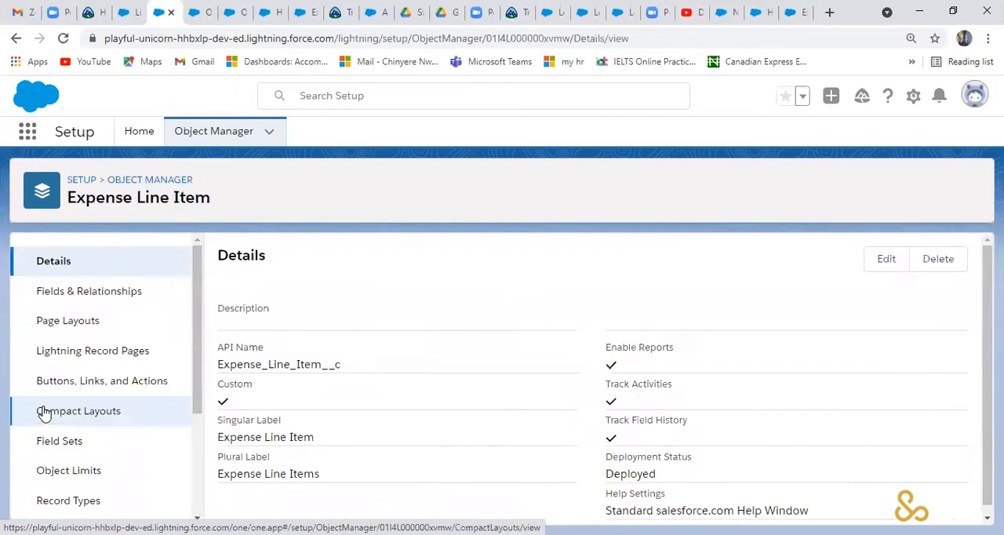
click(155, 297)
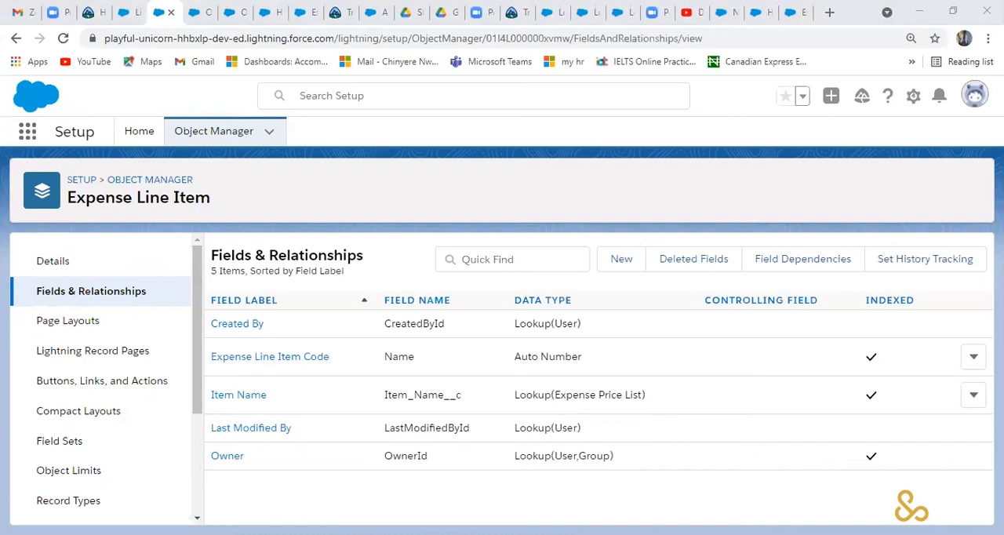
click(142, 298)
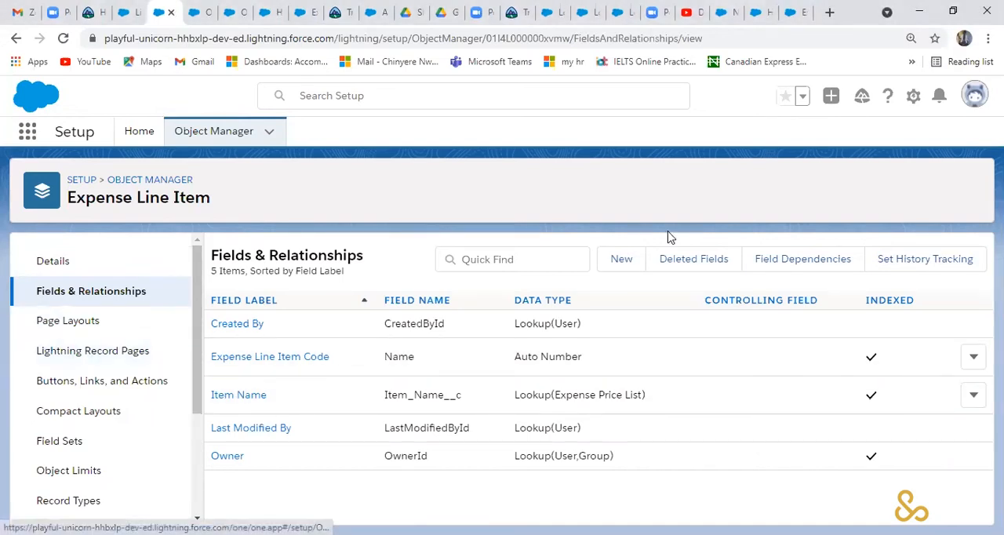
- Start a new custom field on Expense Line Item, choose the Number data type and continue to its details
click(619, 263)
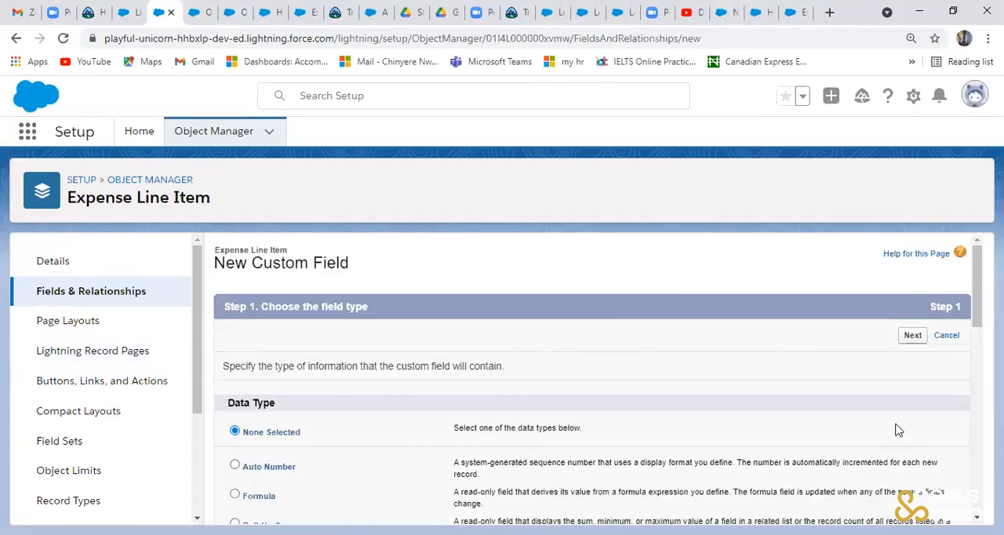
scroll(597, 377, down, 4)
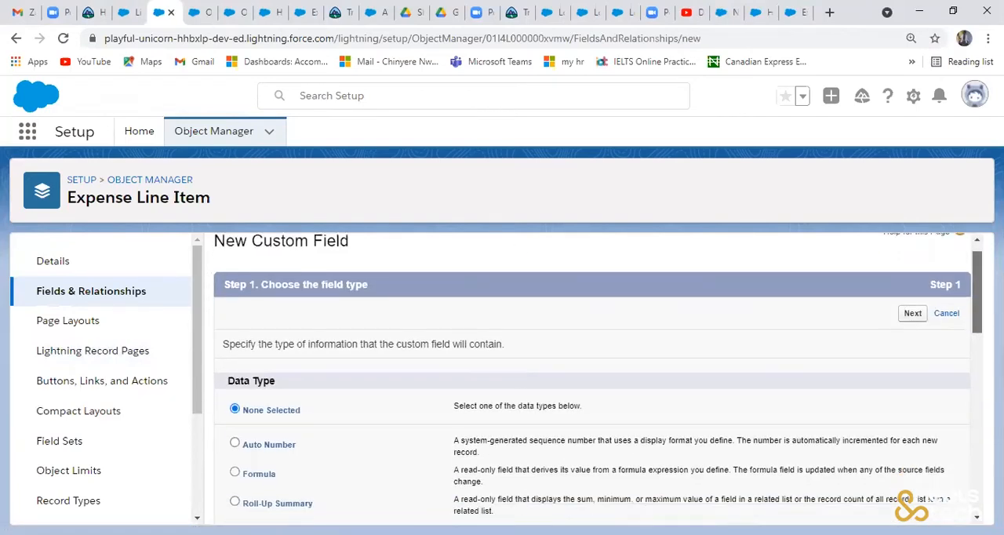
scroll(596, 376, down, 2)
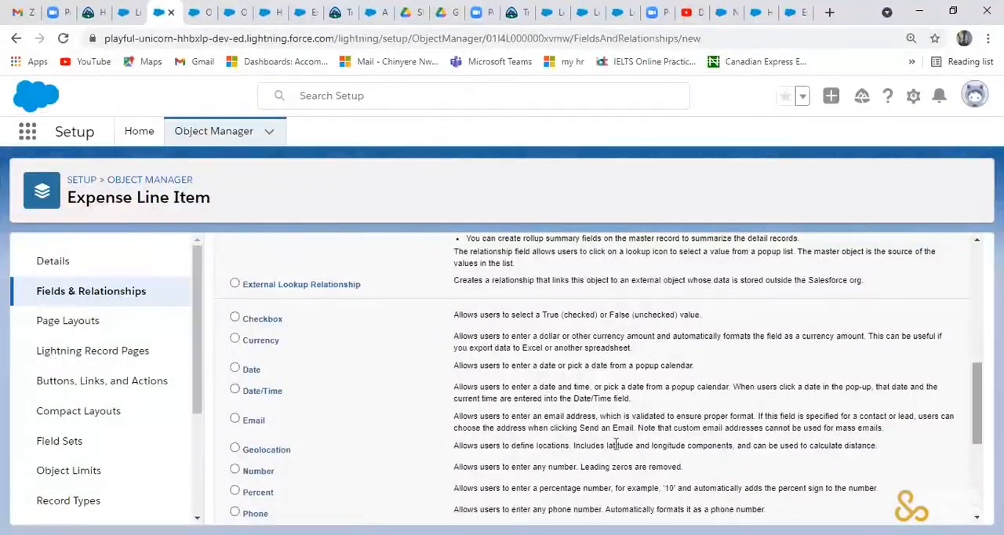
click(234, 471)
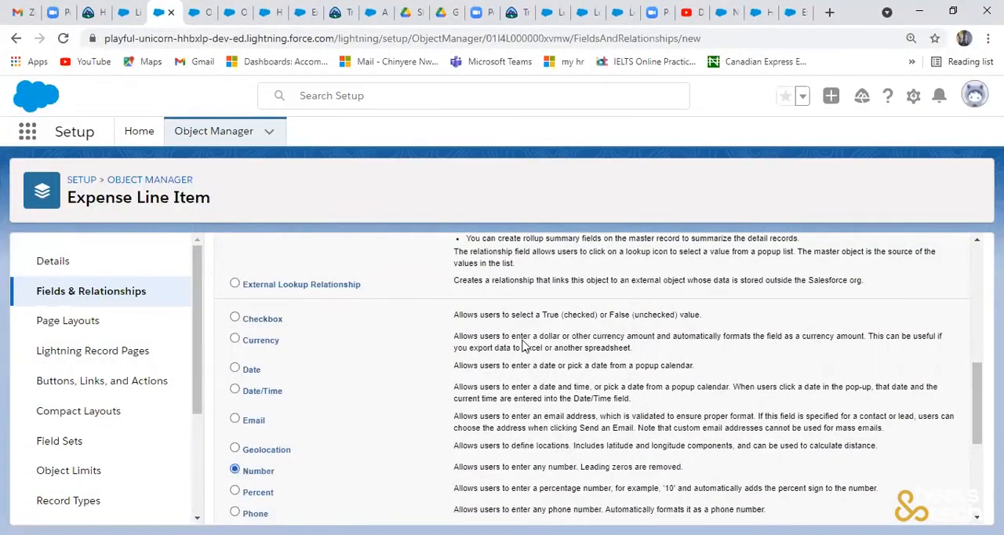
scroll(979, 343, up, 1)
scroll(975, 321, up, 6)
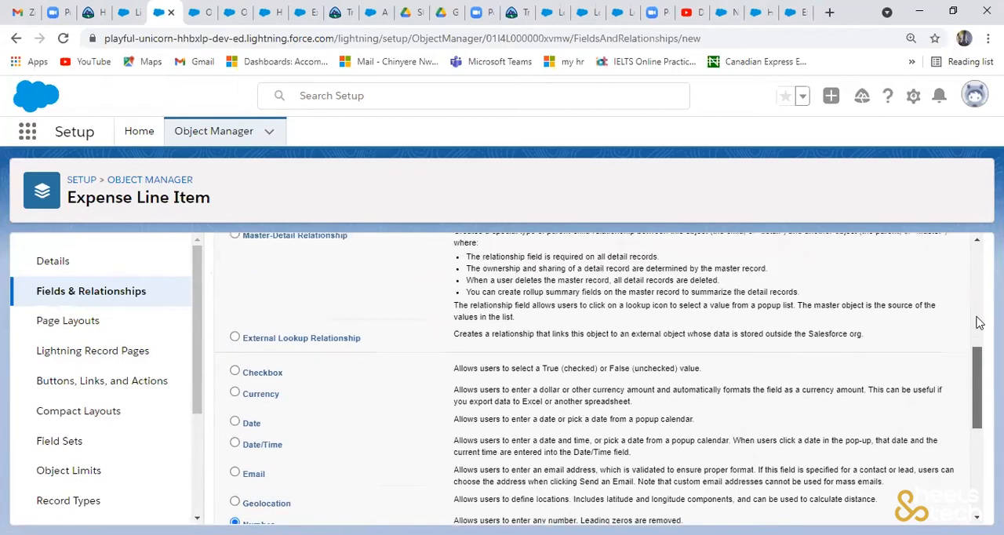
click(920, 273)
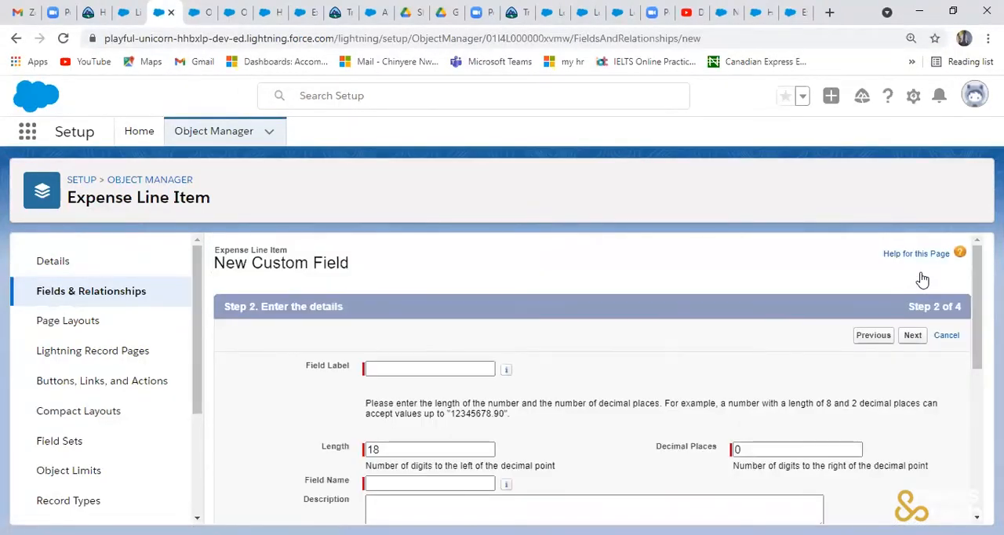
- Label the number field Quantity, keep its default length and decimal places, and continue to field-level security
click(456, 367)
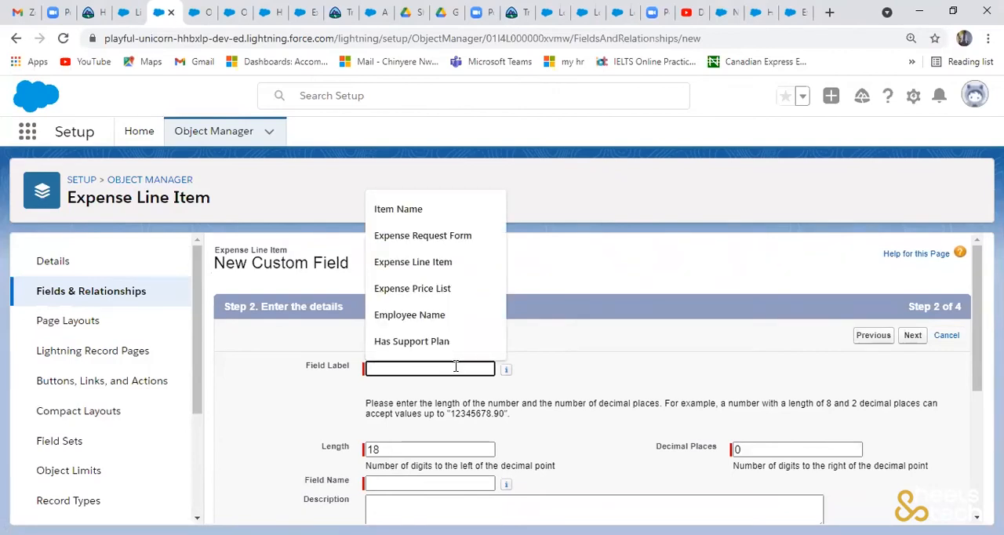
text(qUANTI)
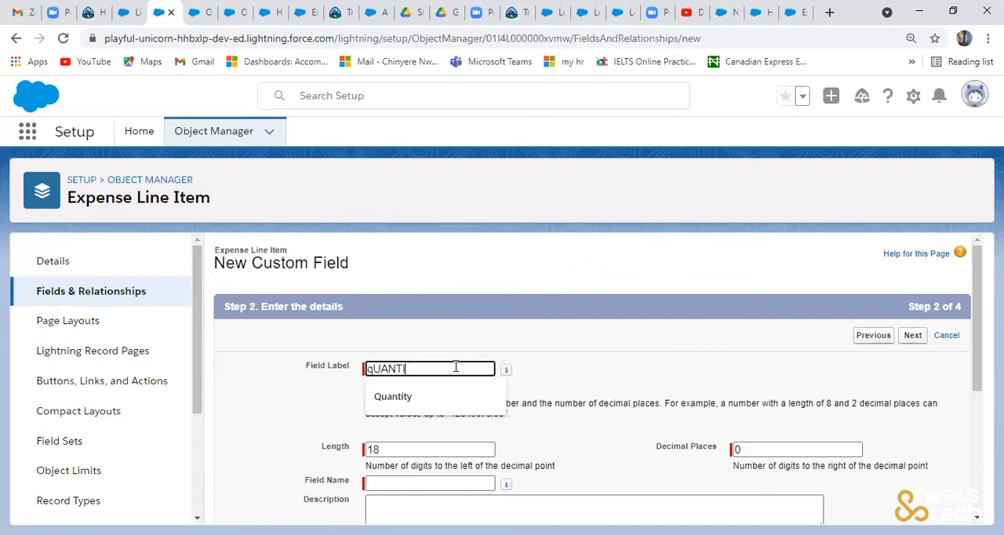
click(424, 396)
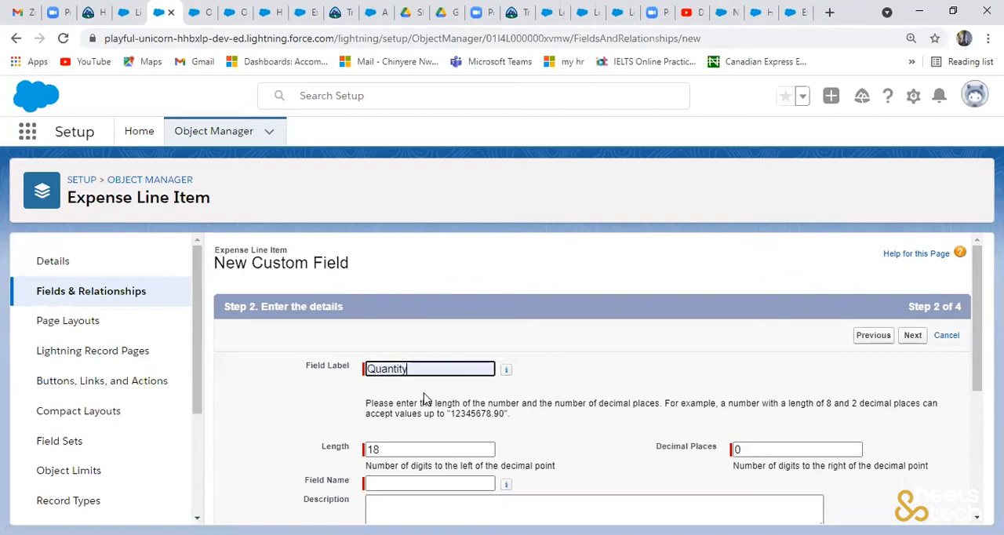
click(975, 370)
click(914, 335)
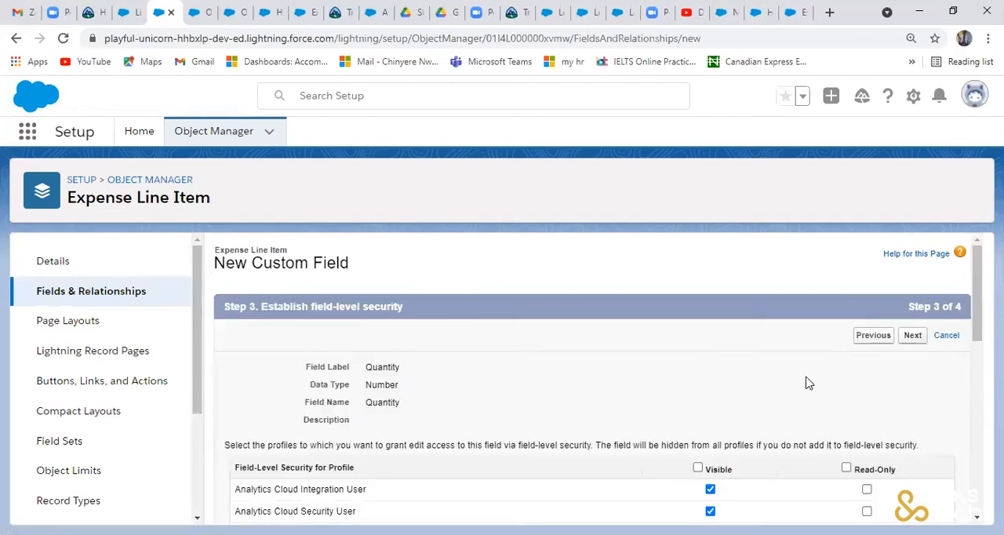
- Make Quantity visible to all profiles, keep it on the Expense Line Item Layout, and save it while starting another new field
click(698, 468)
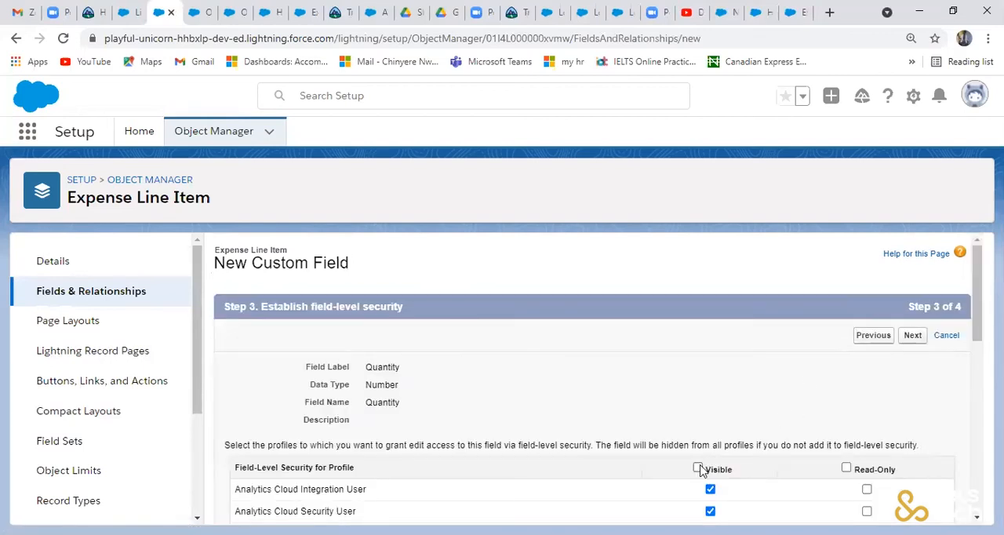
click(913, 336)
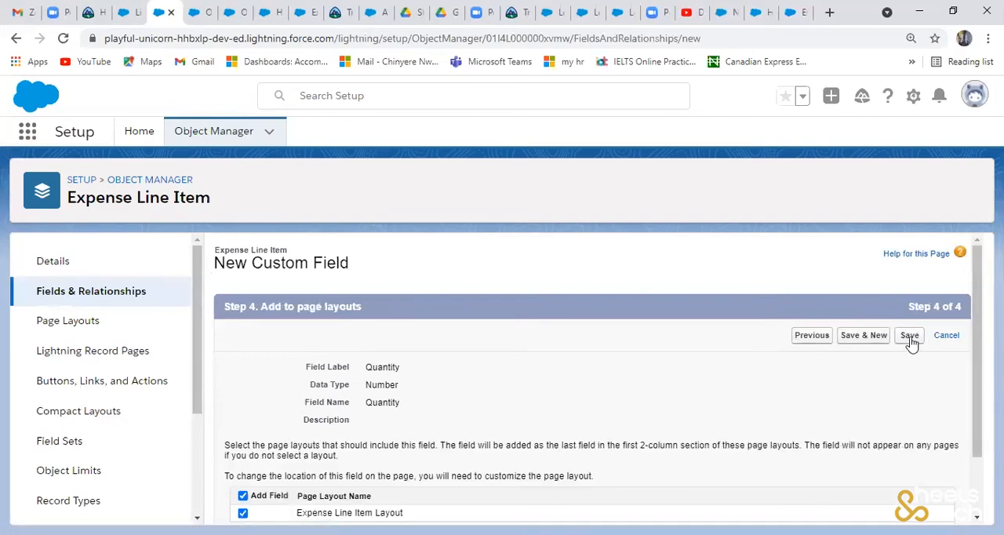
click(880, 341)
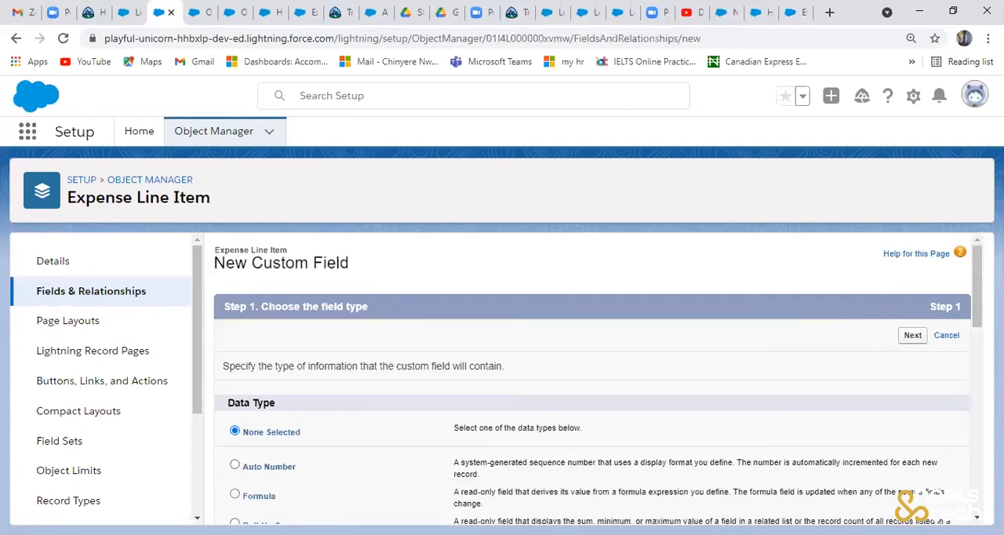
- Choose the Currency data type for the new Expense Line Item field and continue to its details
scroll(976, 314, down, 1)
scroll(979, 372, down, 5)
drag(973, 482, 964, 431)
click(234, 313)
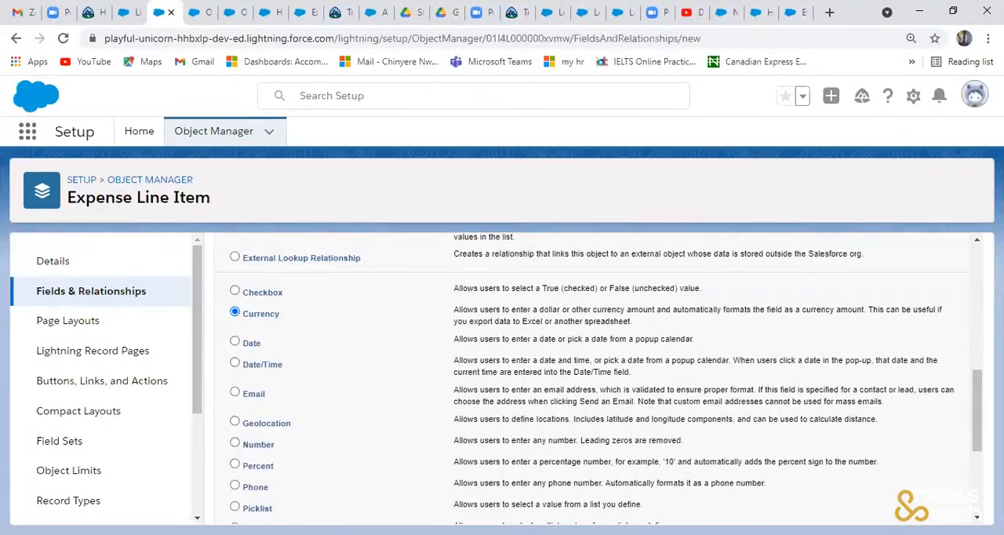
drag(977, 412, 977, 367)
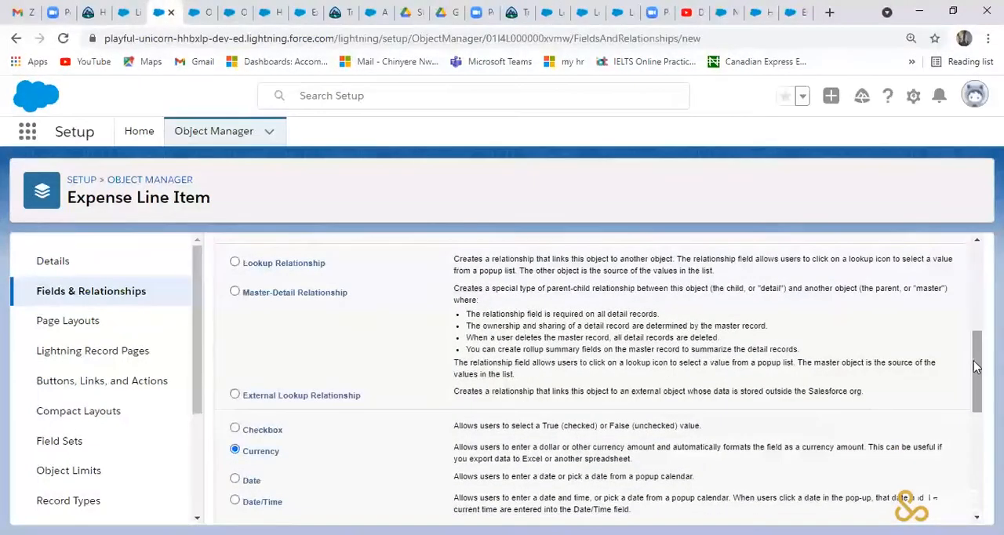
scroll(940, 297, up, 4)
click(912, 310)
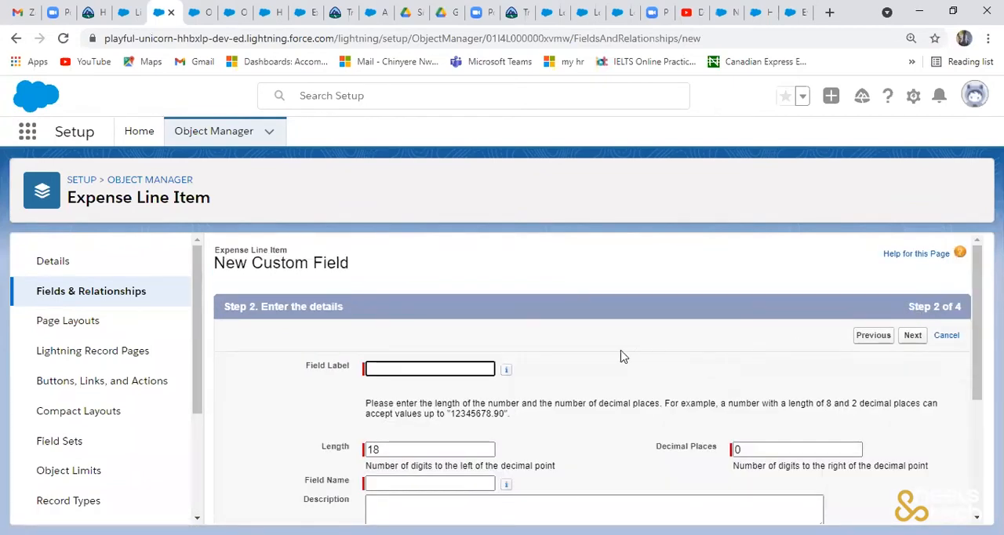
- Label the new currency field Unit Price
click(440, 370)
text(u)
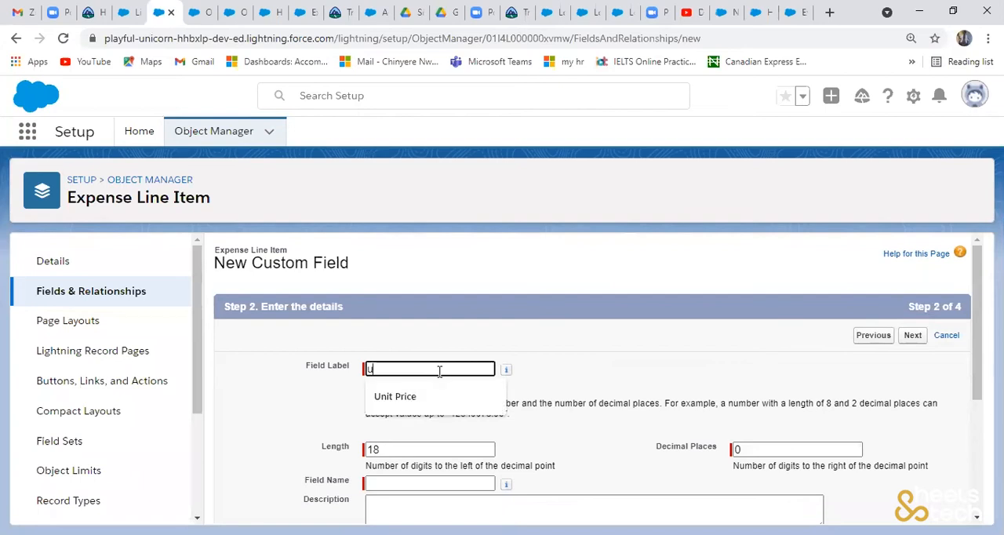
click(420, 397)
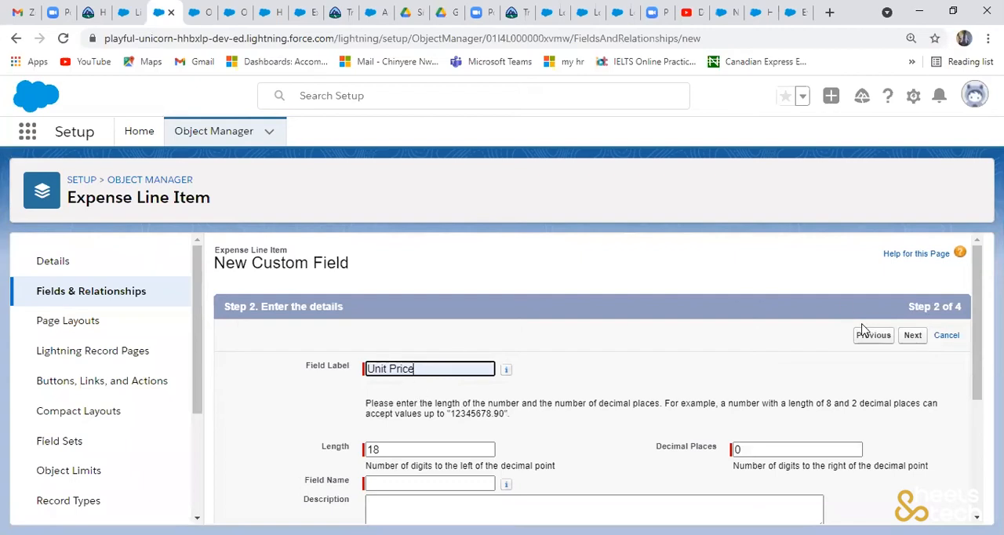
- Go back to the field type selection, examine the available data types, and return to the Unit Price details with Currency kept
click(863, 337)
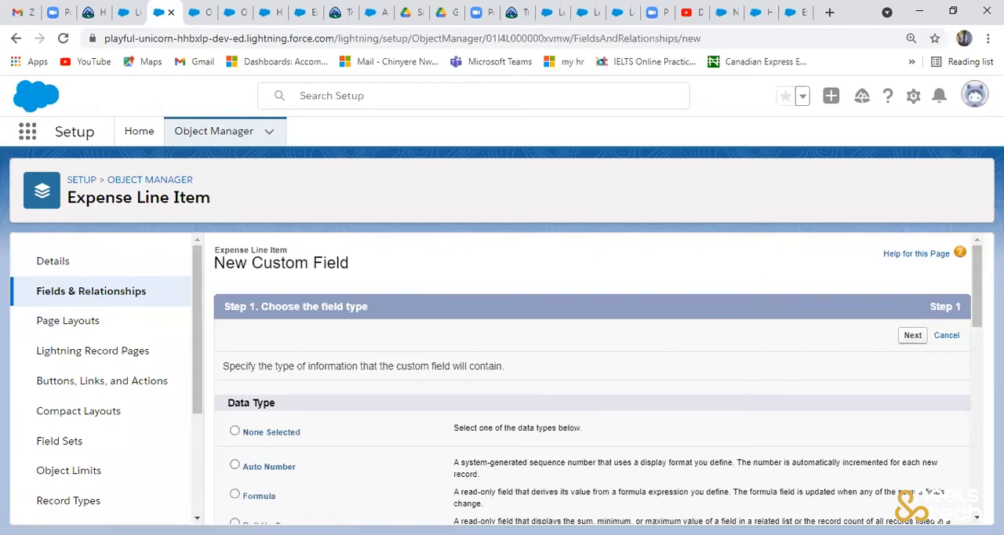
drag(977, 289, 978, 419)
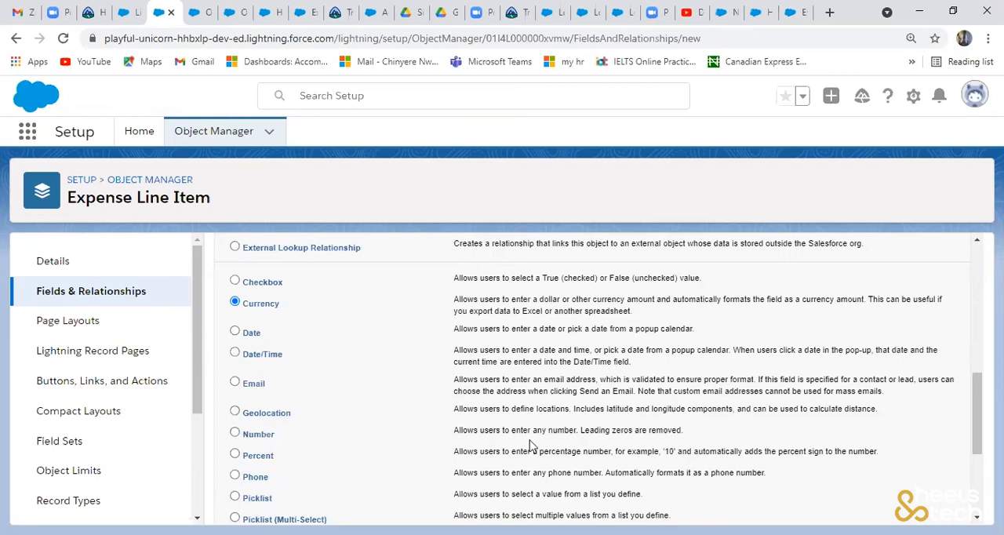
drag(975, 428, 977, 485)
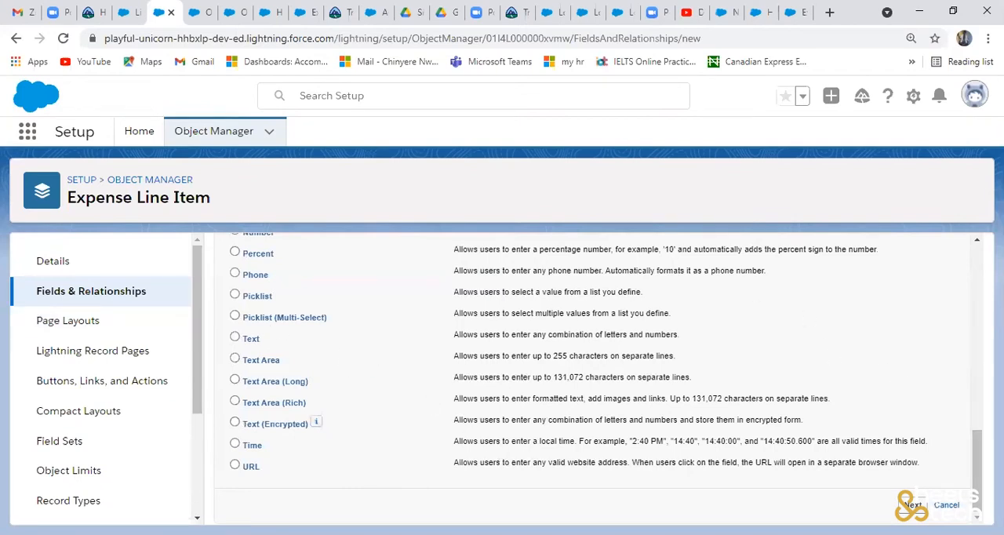
drag(977, 470, 816, 299)
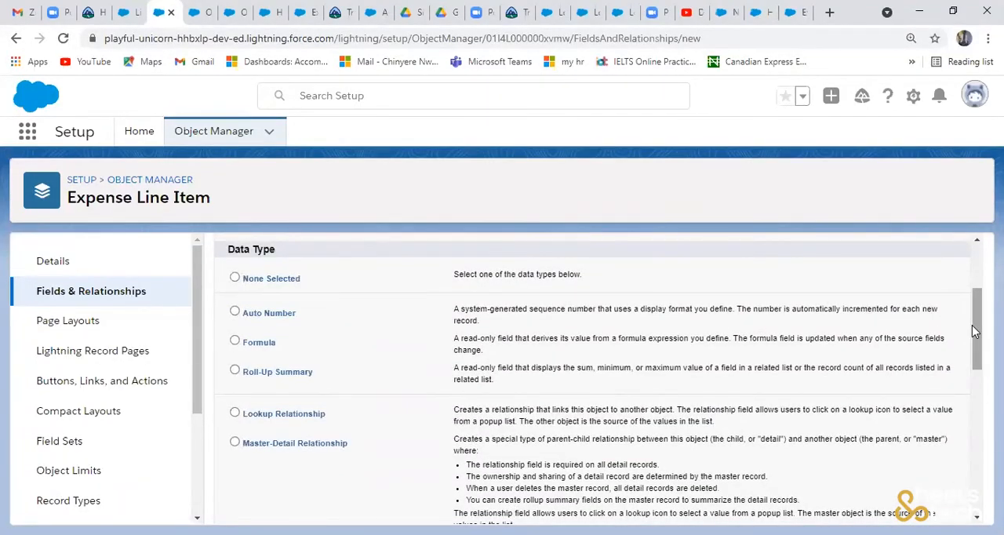
scroll(973, 331, up, 3)
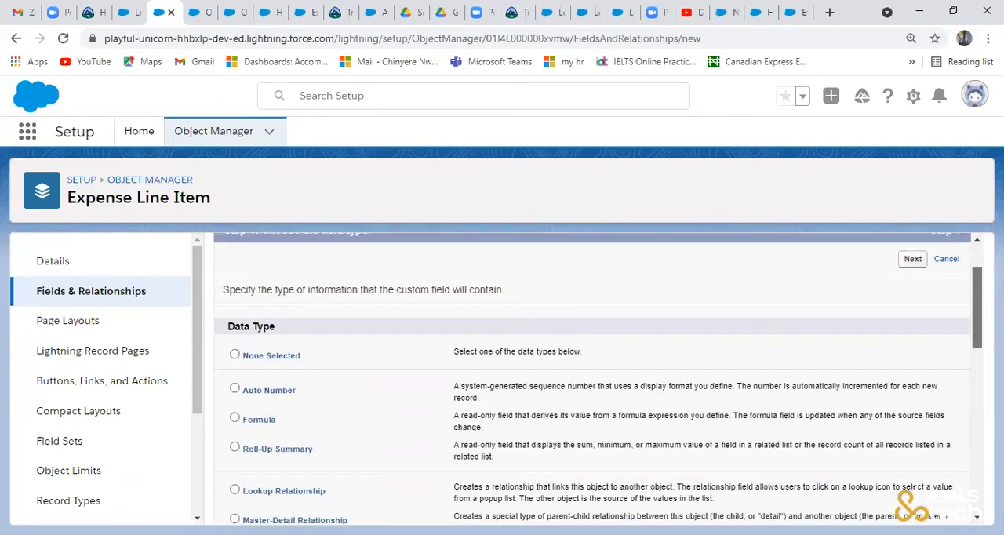
scroll(977, 349, down, 2)
scroll(977, 350, down, 2)
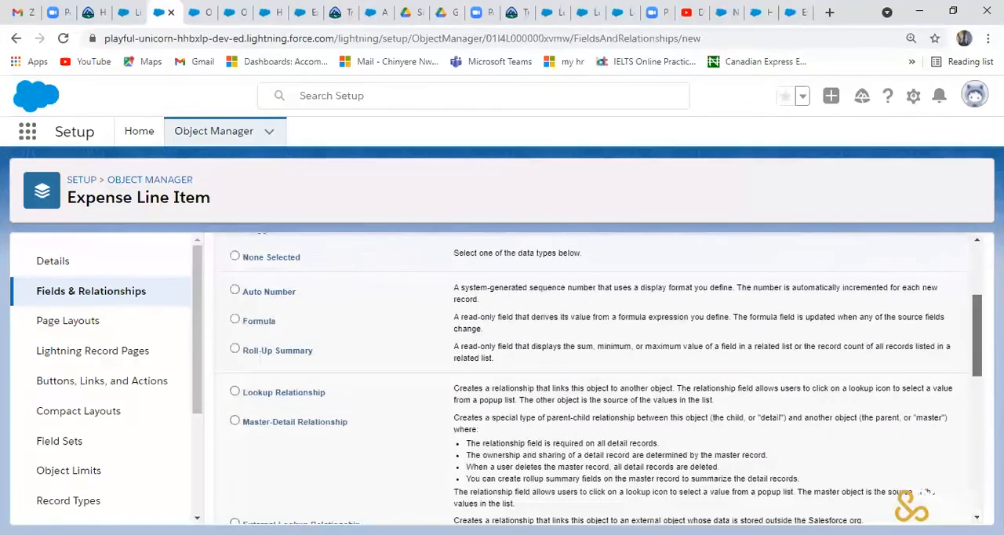
scroll(912, 336, up, 3)
click(912, 336)
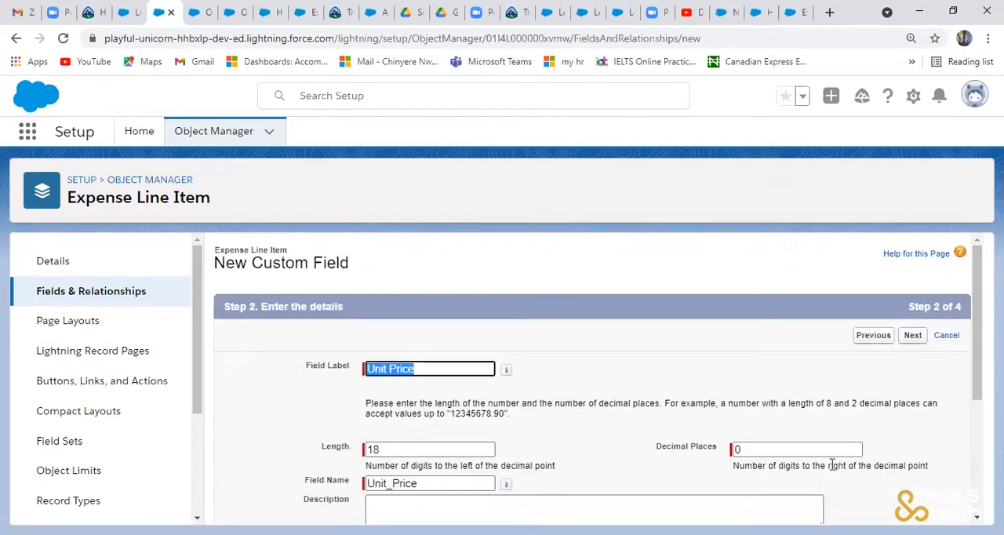
click(914, 336)
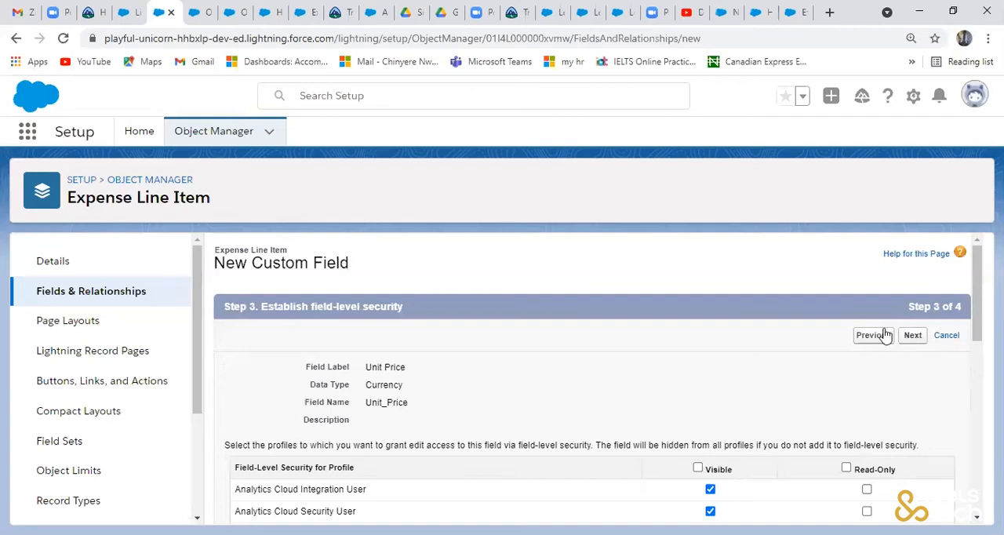
click(878, 338)
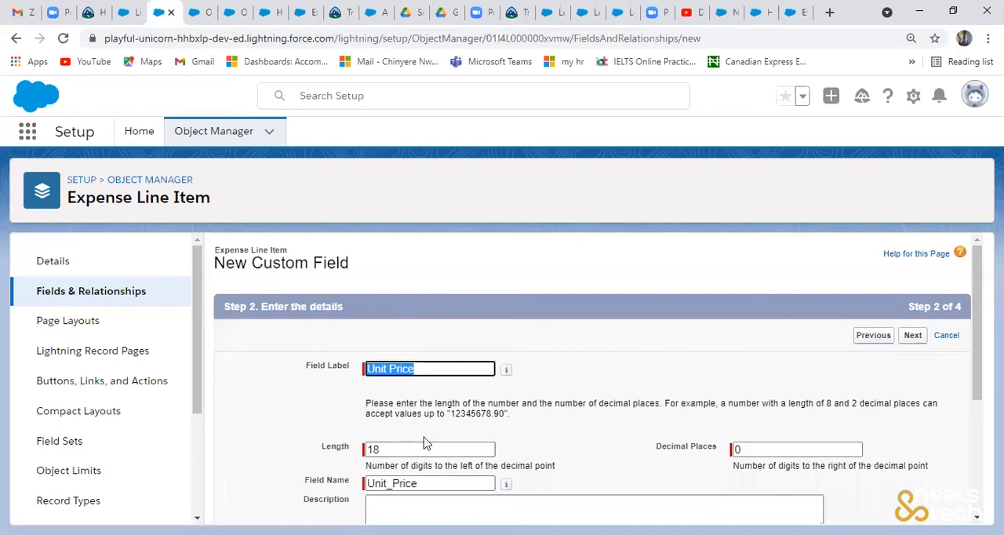
- Set the Unit Price field's length to 16 and decimal places to 2, and continue to field-level security
click(420, 455)
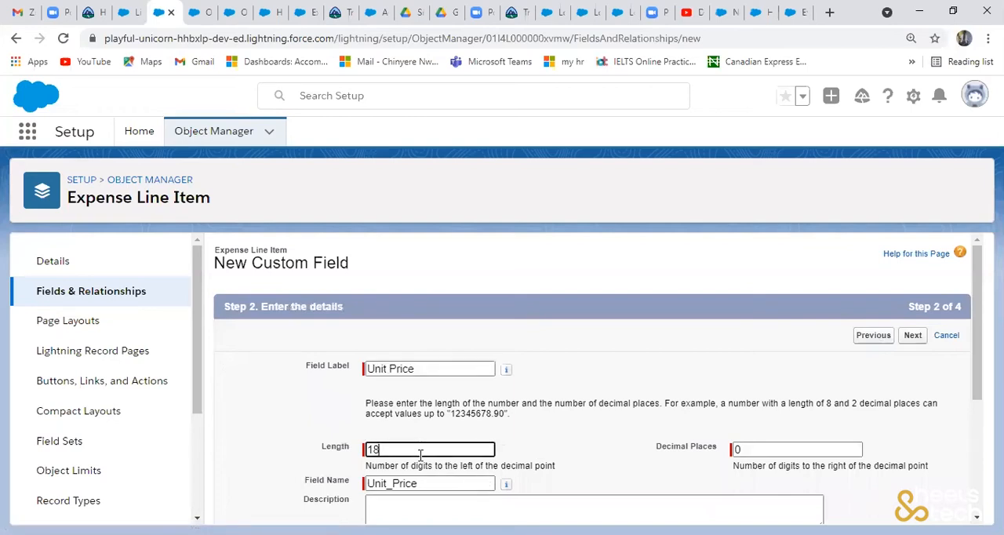
key(BackSpace)
key(BackSpace)
text(16)
click(746, 463)
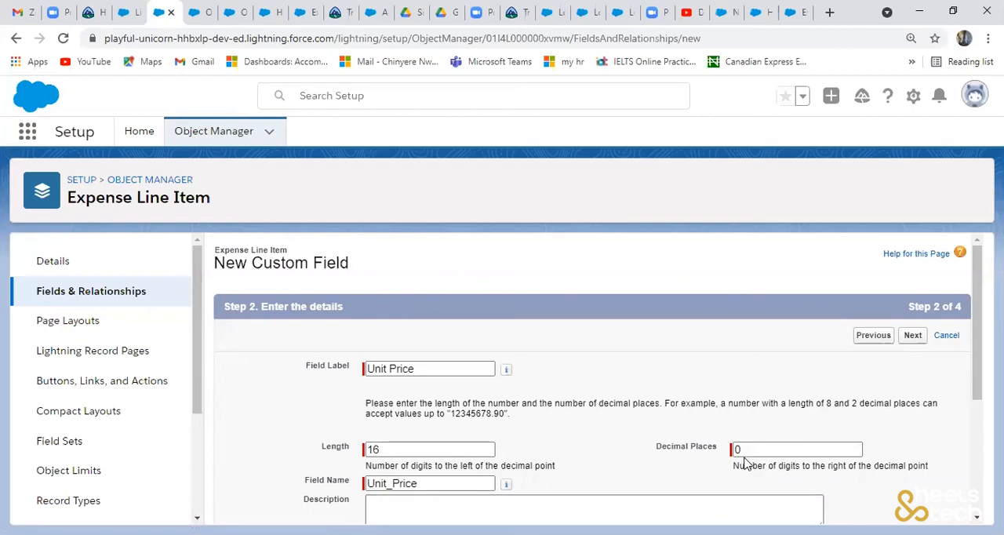
click(750, 451)
key(BackSpace)
text(2)
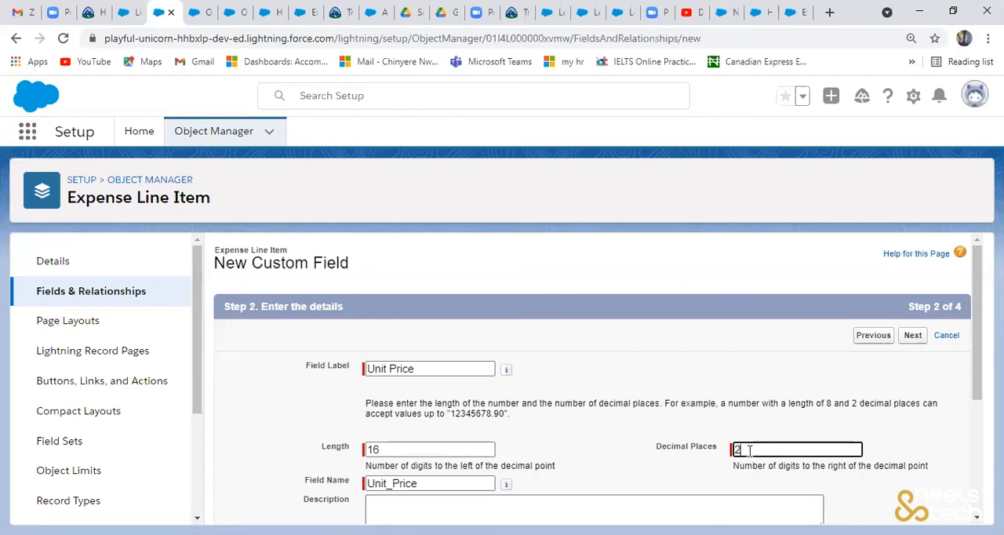
click(913, 341)
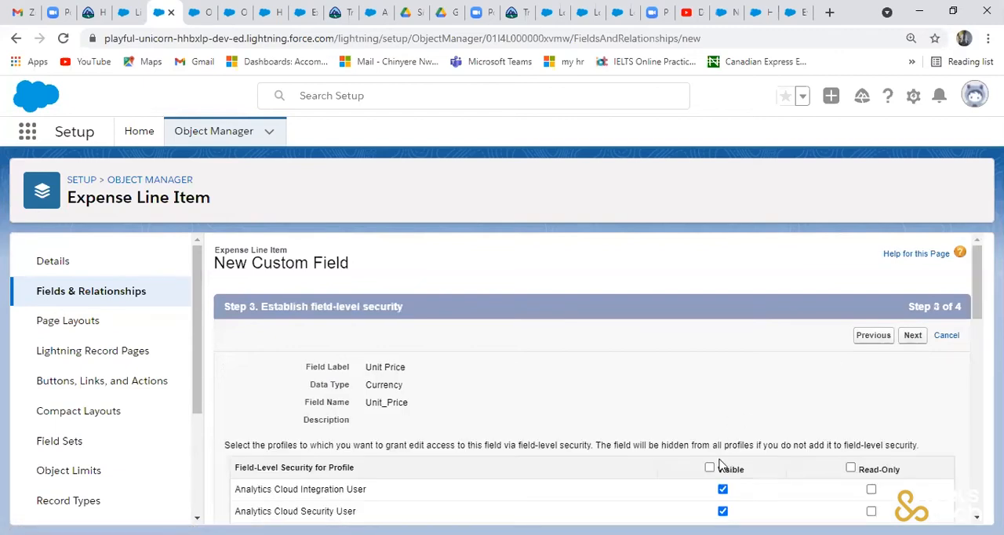
- Make Unit Price visible to all profiles, keep it on the Expense Line Item Layout and save the field
click(710, 469)
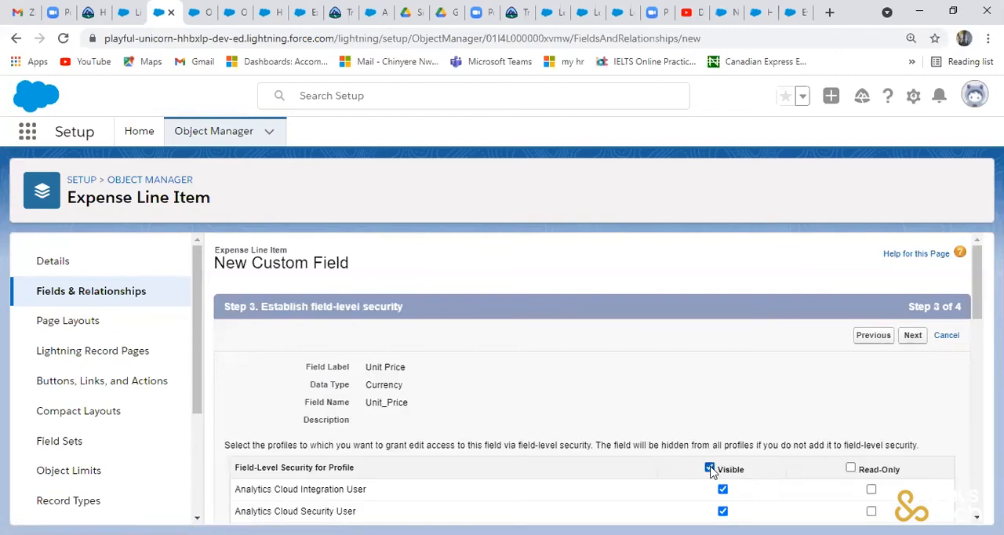
click(913, 337)
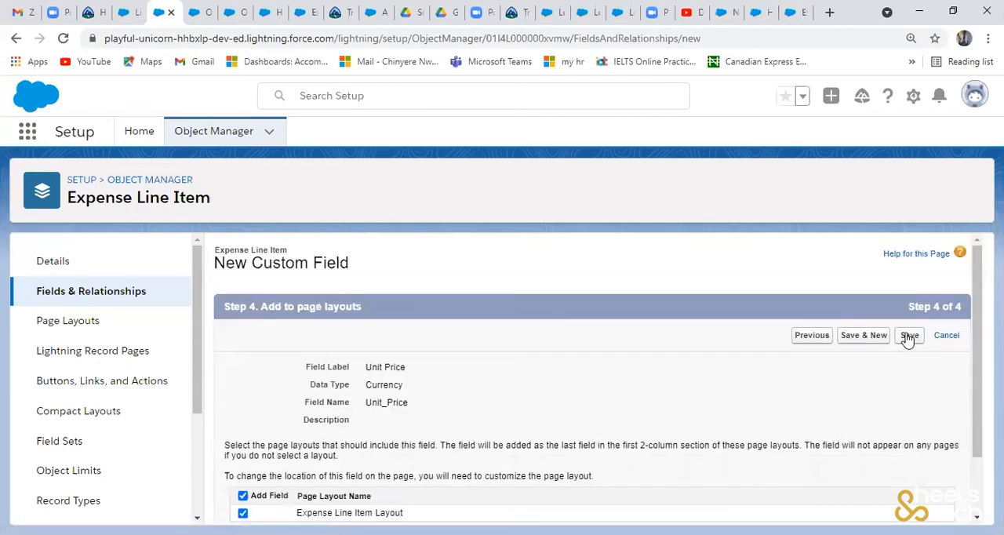
click(907, 336)
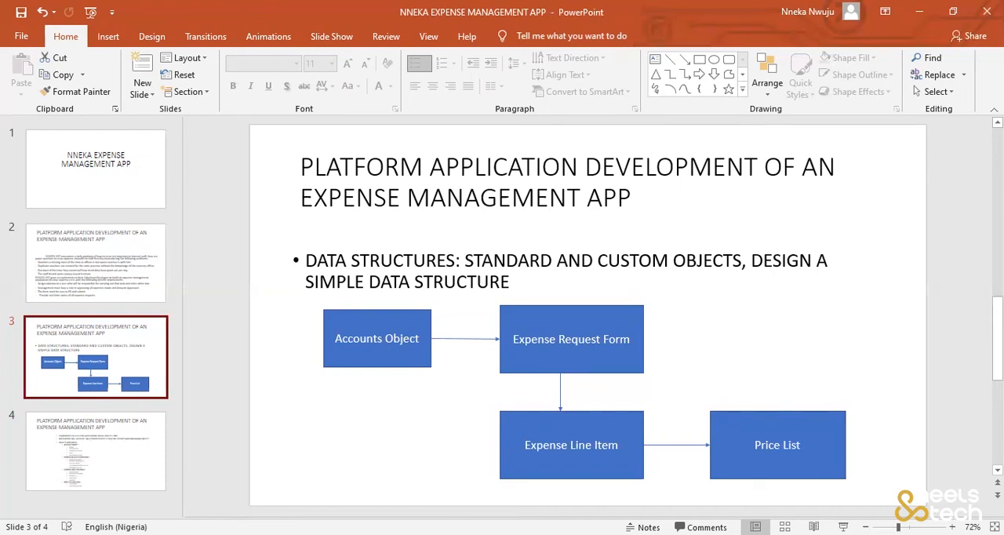
- Switch to the PowerPoint presentation and open slide 4 to check the planned objects and fields
click(111, 432)
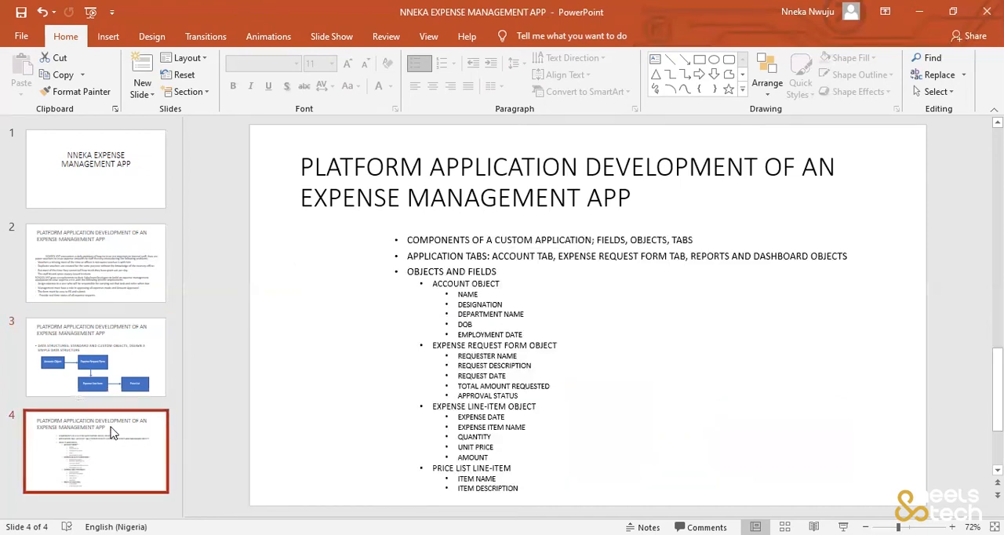
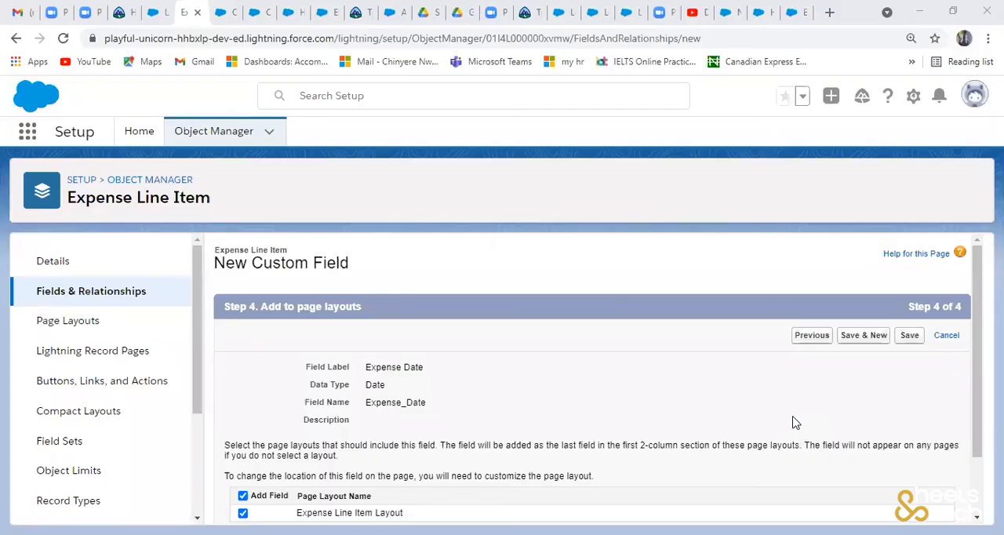
- Save the Expense Date field with the Expense Line Item Layout kept, and review the object's field list
click(908, 338)
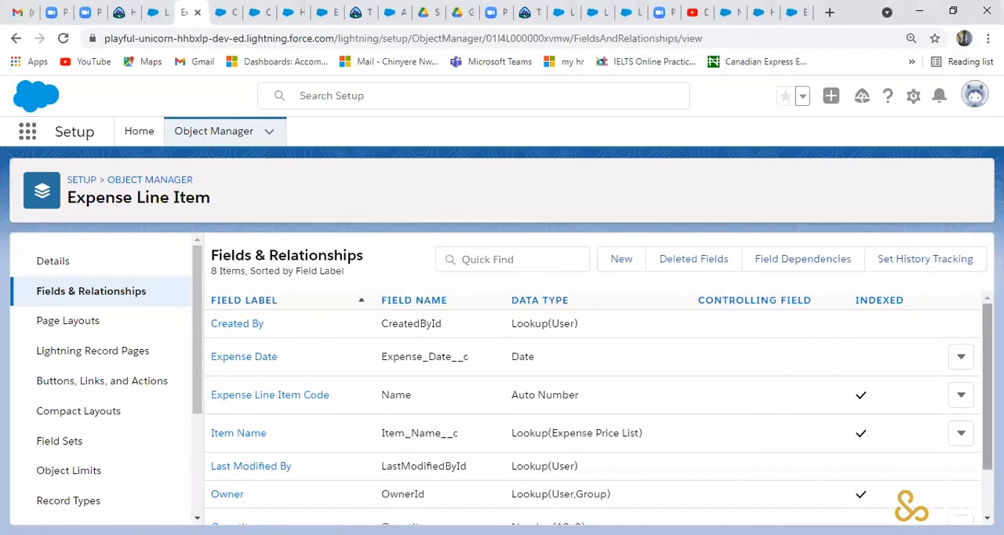
scroll(599, 408, down, 1)
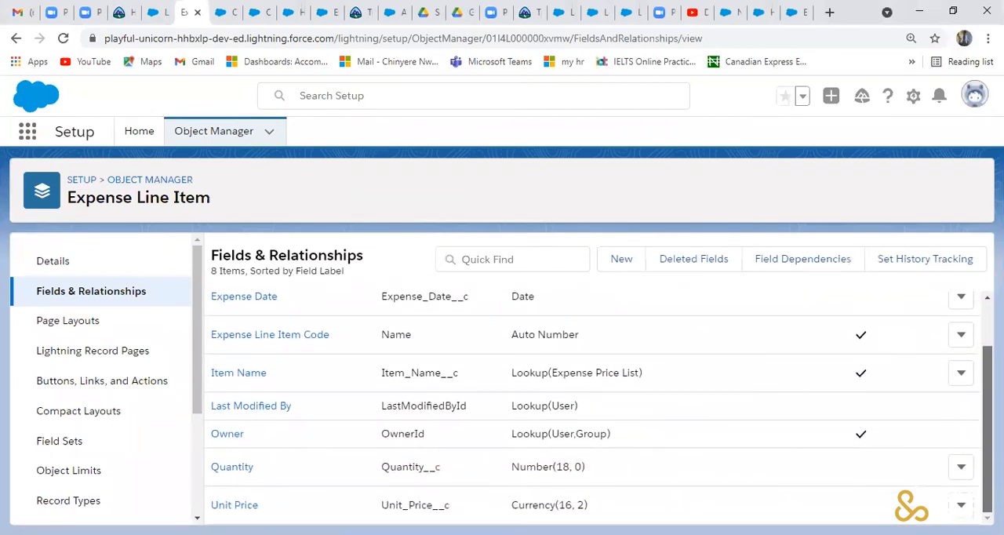
scroll(967, 325, up, 2)
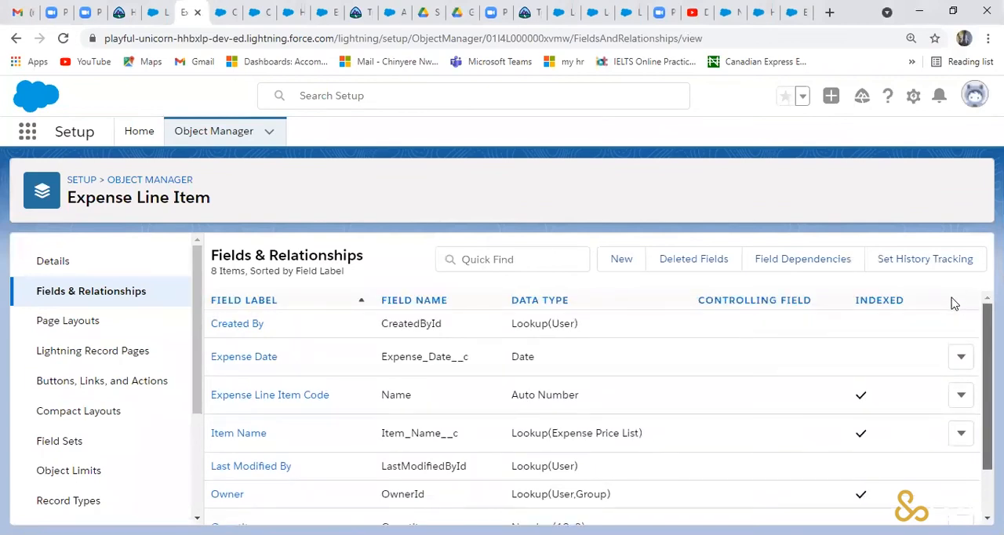
scroll(948, 338, down, 1)
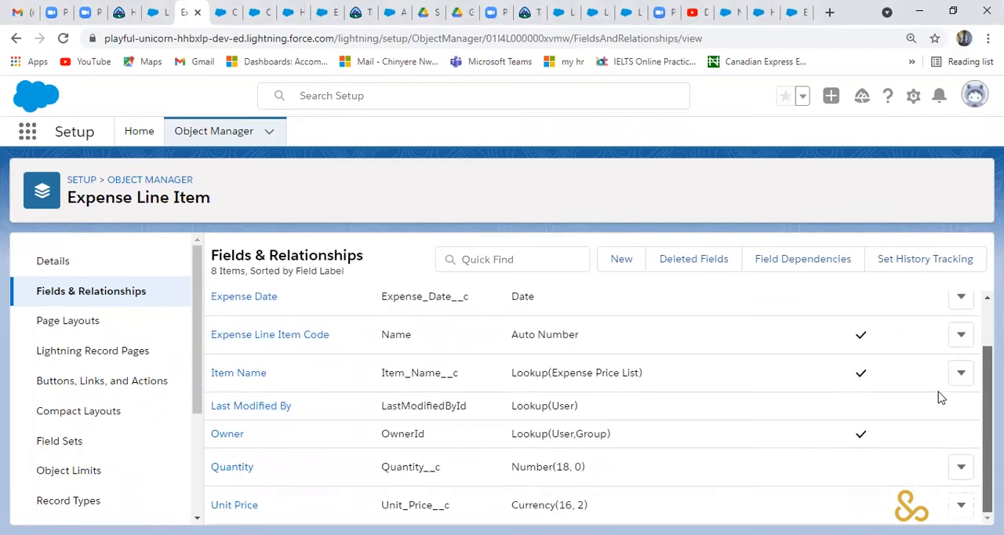
scroll(937, 398, down, 1)
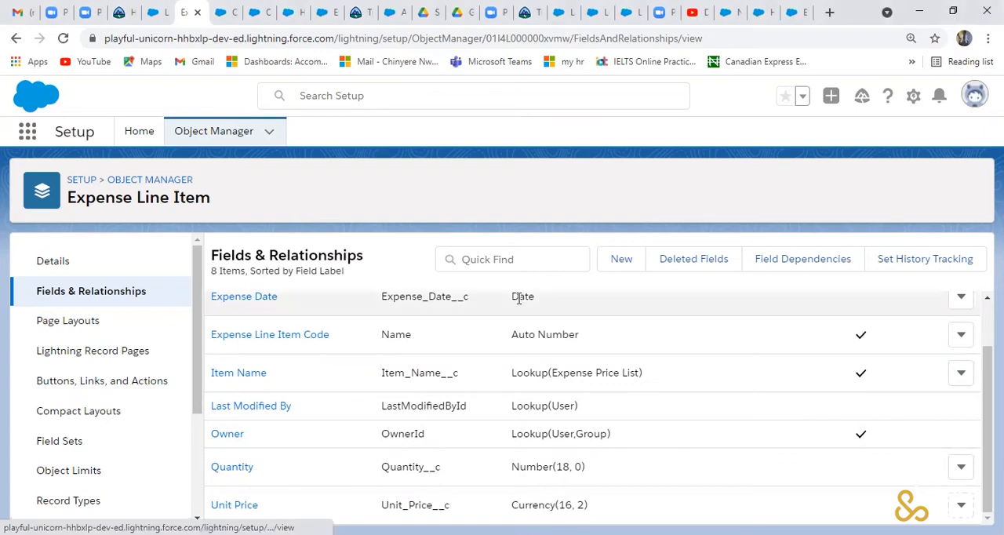
- Start a new custom field on Expense Line Item with Formula as its data type
click(622, 262)
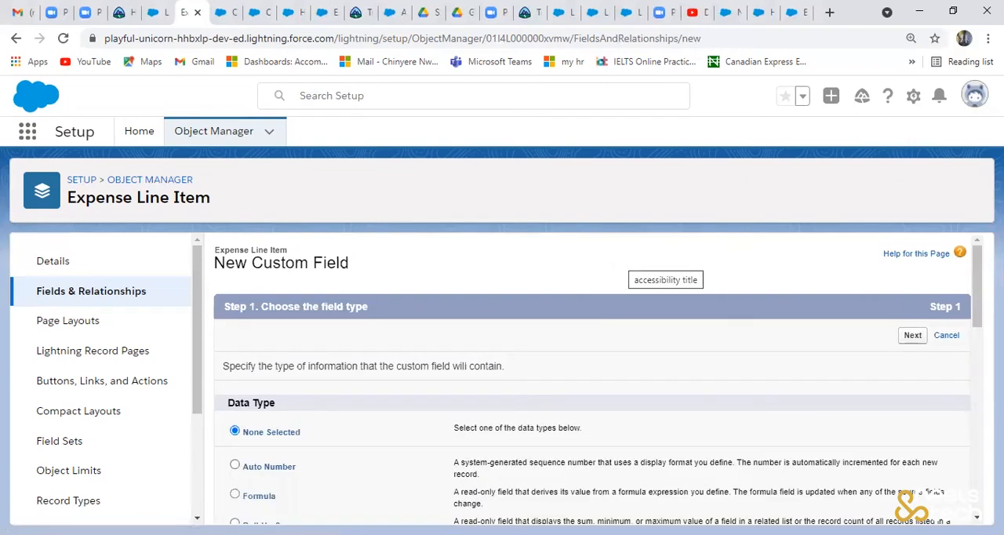
drag(977, 287, 977, 298)
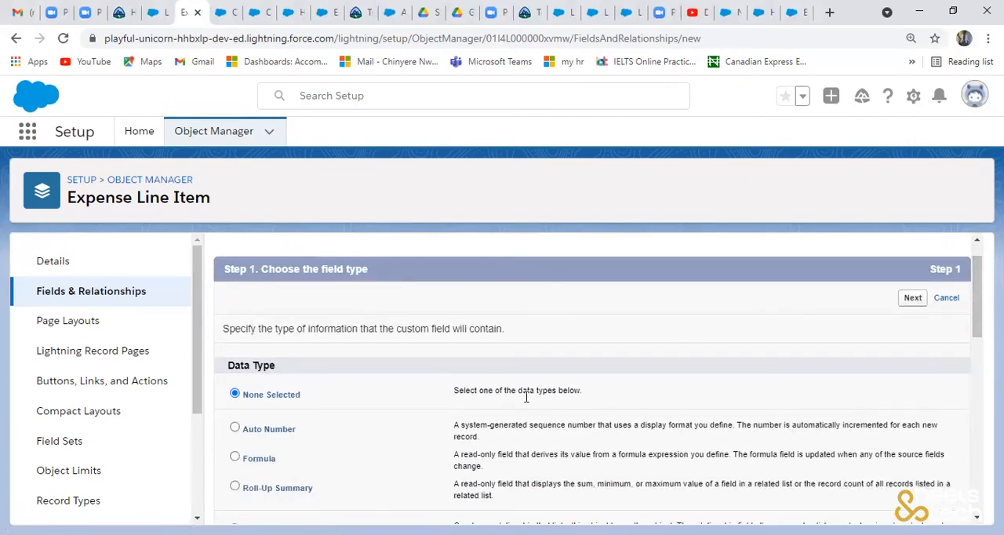
click(235, 458)
click(910, 302)
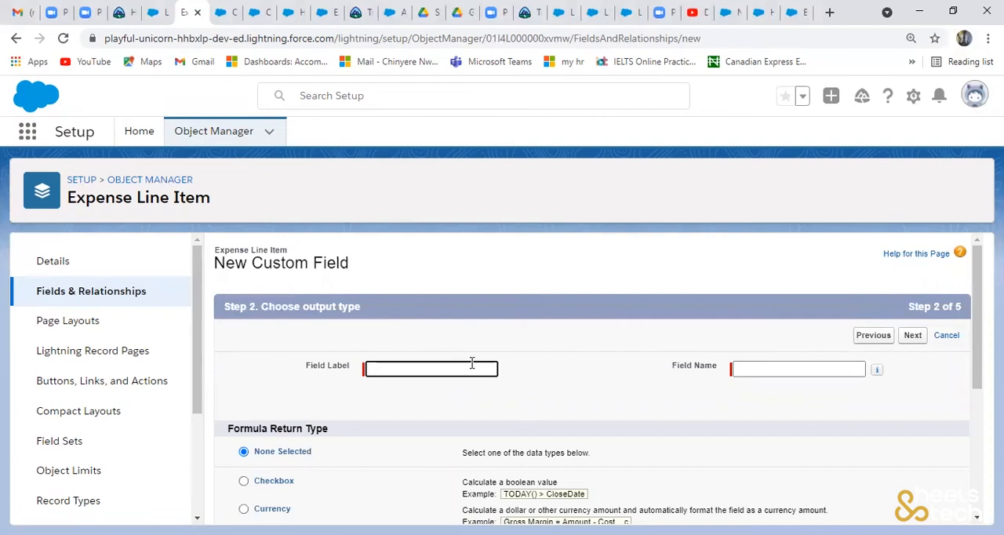
- Enter Amount as the formula field's label and keep Amount as its field name
text(A)
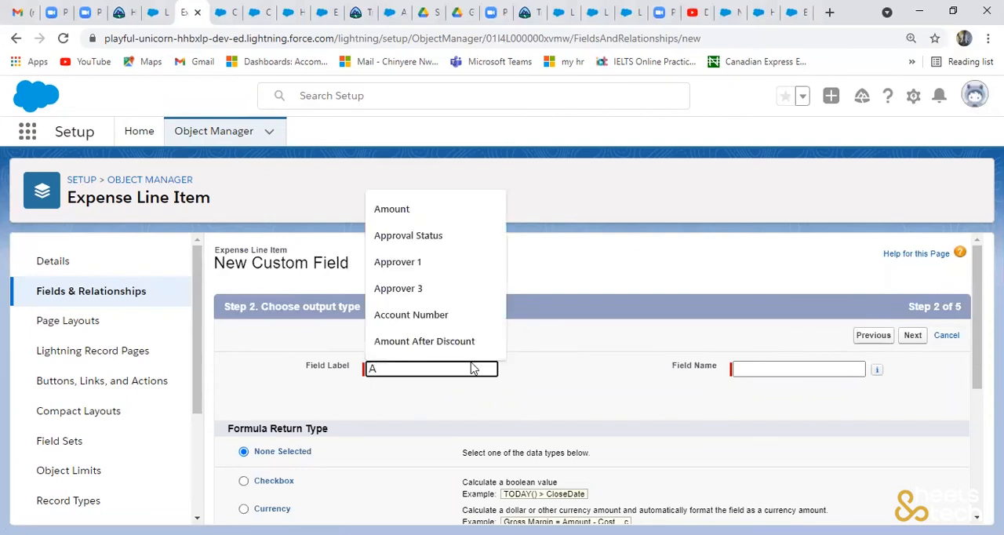
text(mount)
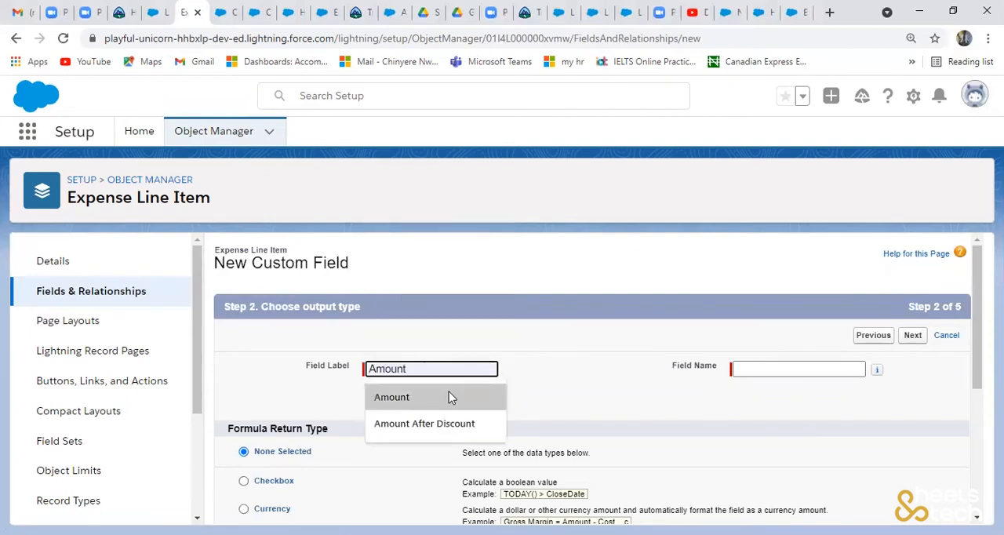
click(449, 397)
click(759, 372)
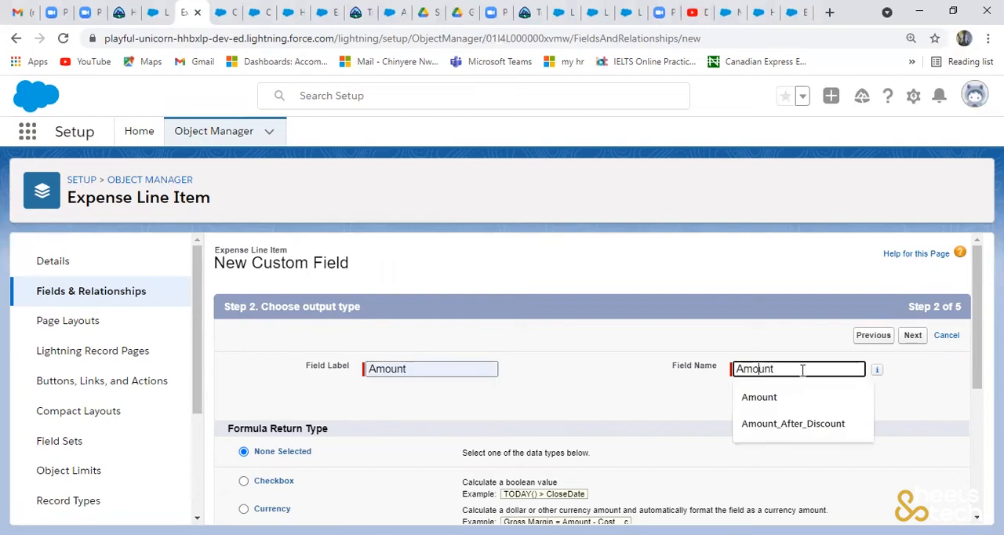
click(863, 404)
- Choose Currency as the Amount formula's return type, keep 2 decimal places and continue to the formula entry
drag(976, 369, 976, 422)
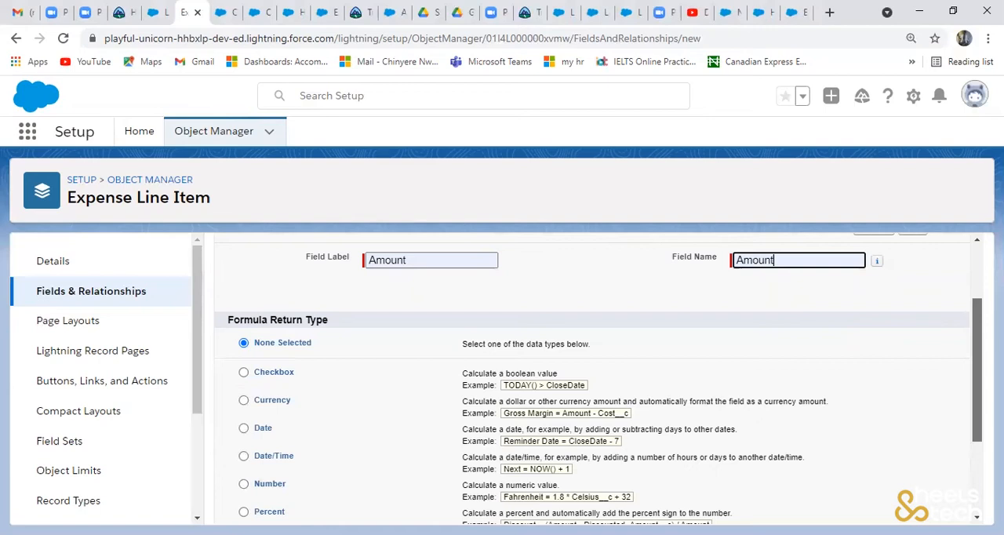
click(243, 400)
drag(977, 401, 977, 480)
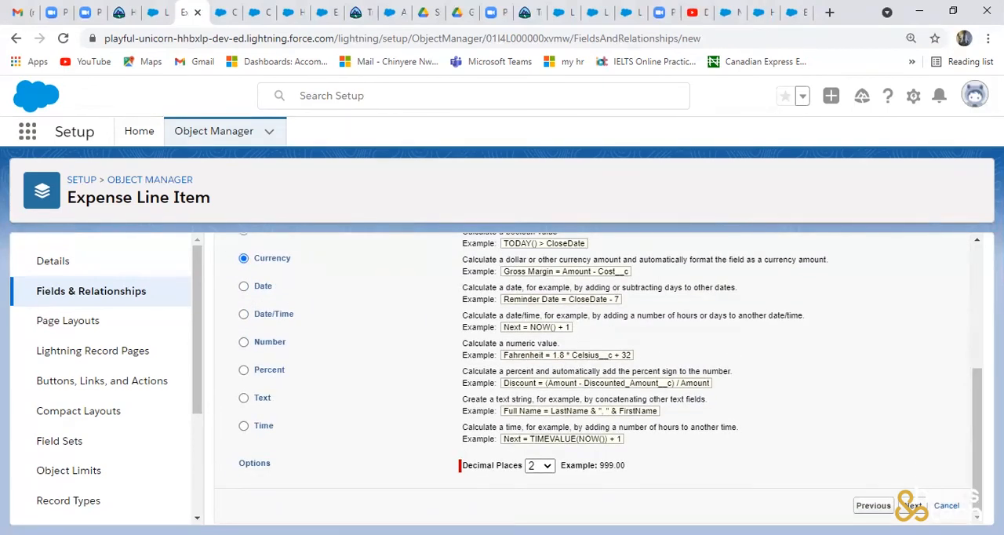
click(913, 505)
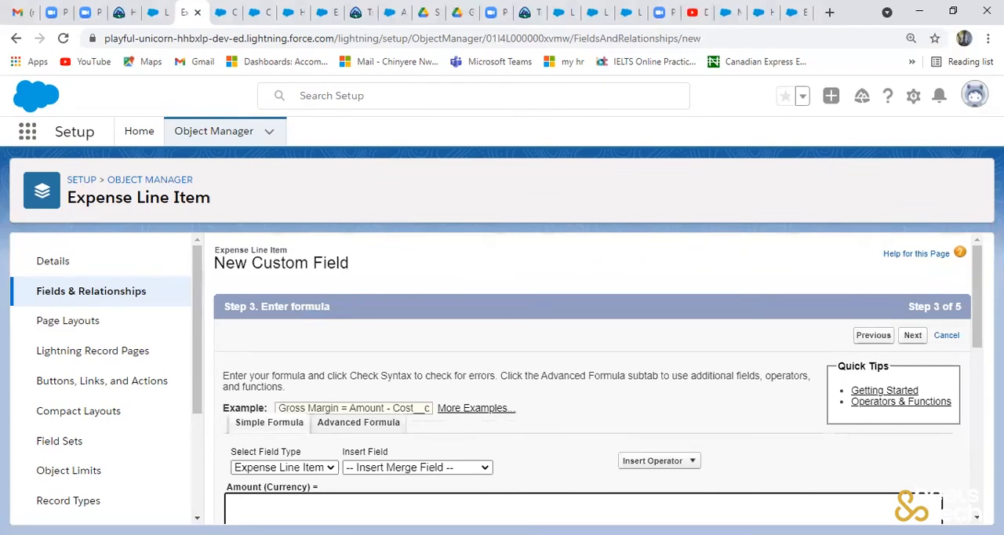
- Switch to the advanced formula editor and insert the Expense Line Item's Quantity field into the Amount formula
scroll(451, 284, down, 1)
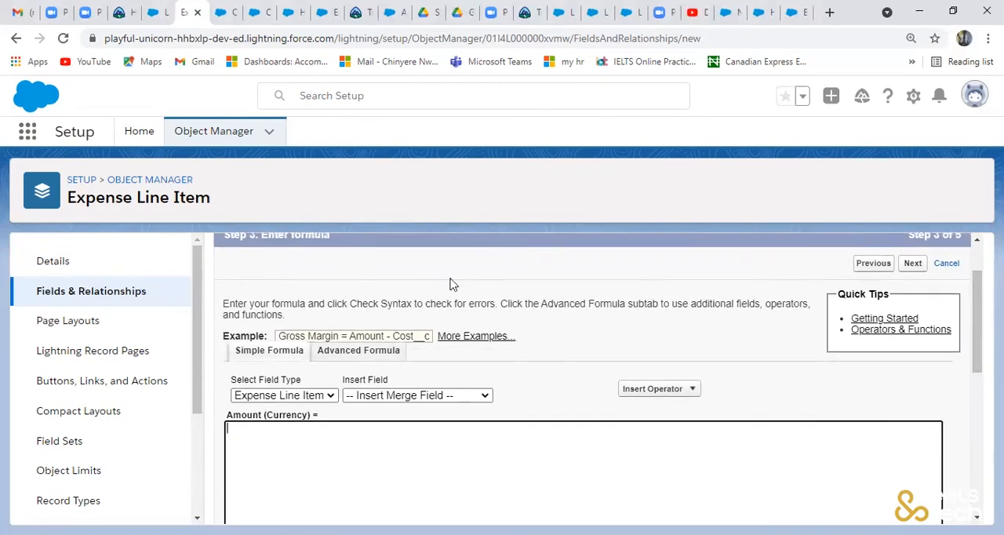
click(380, 355)
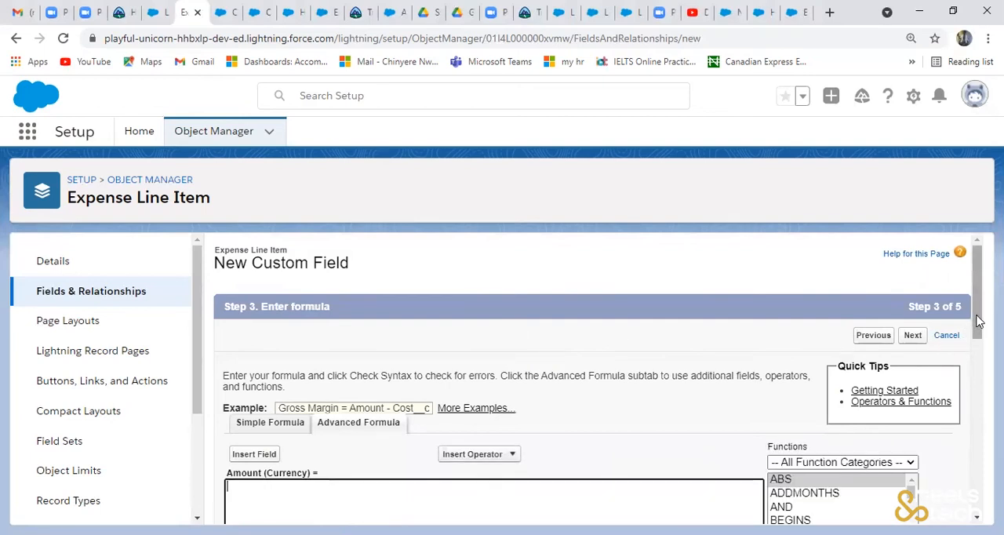
scroll(977, 322, down, 1)
scroll(598, 379, down, 1)
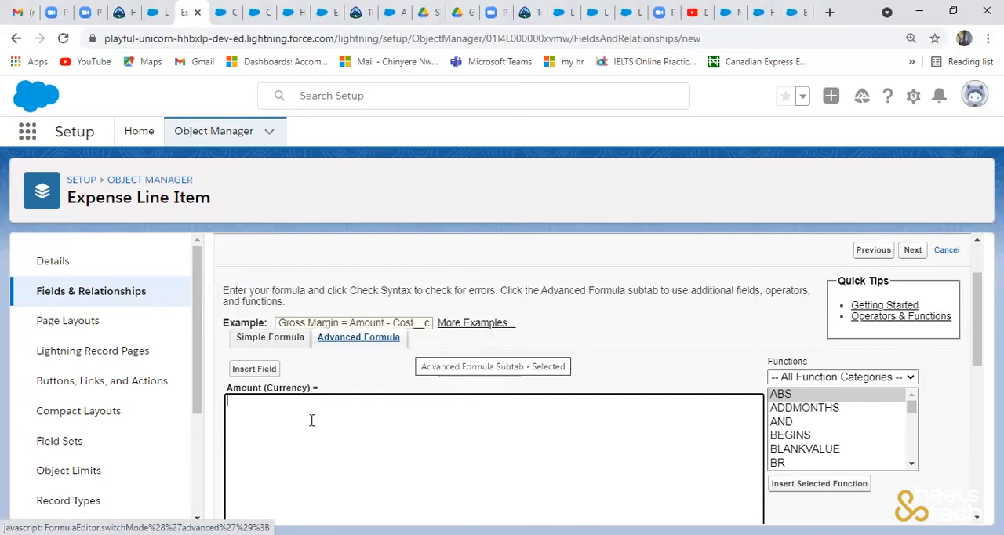
click(267, 371)
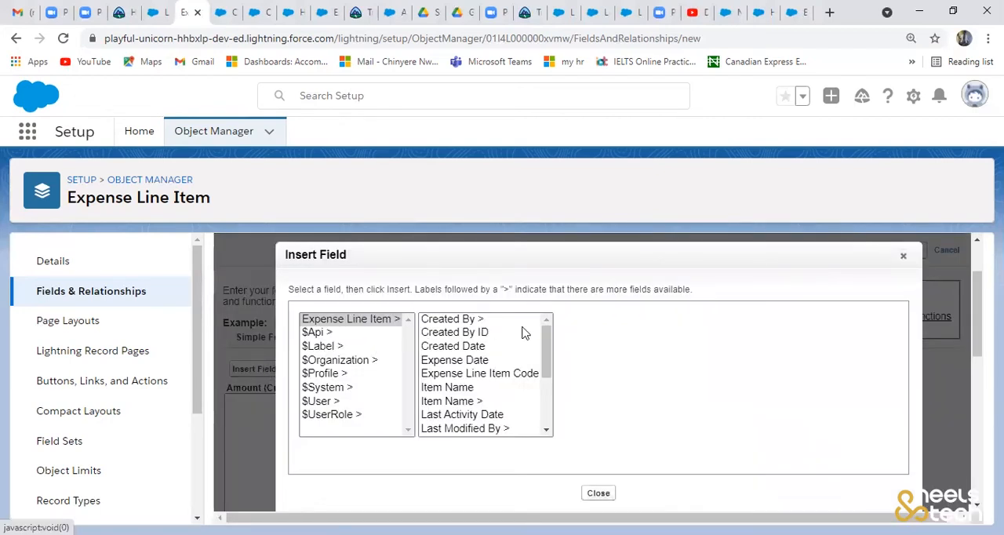
drag(546, 345, 540, 385)
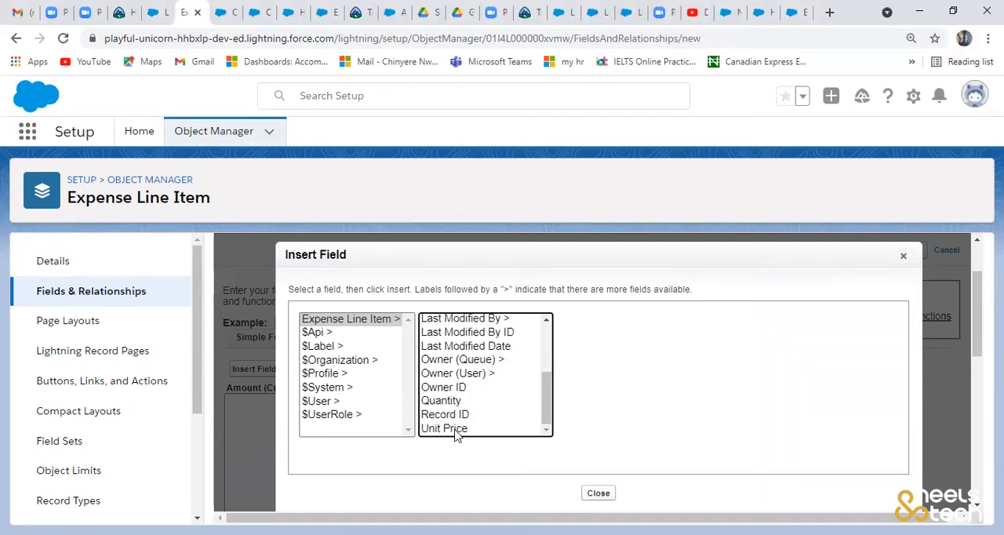
click(458, 401)
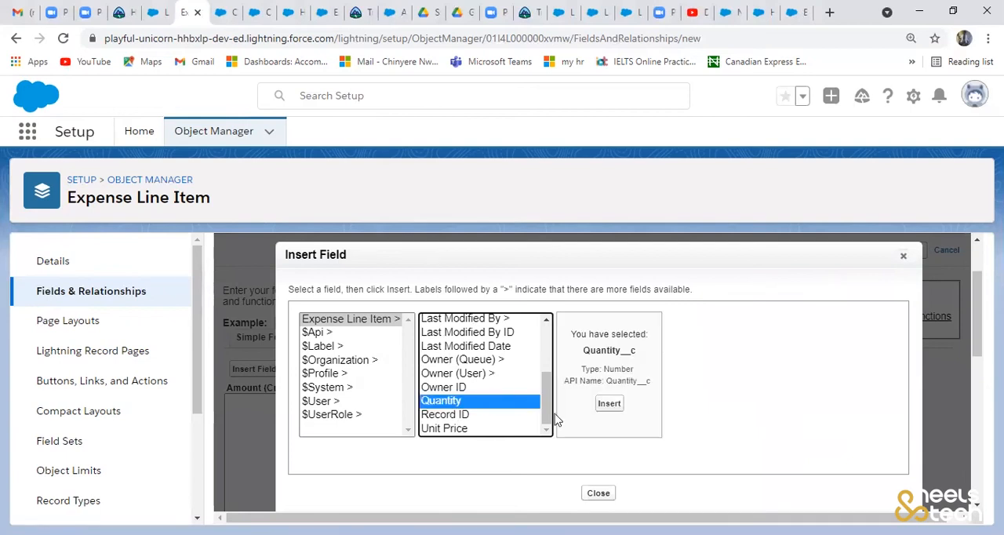
click(616, 405)
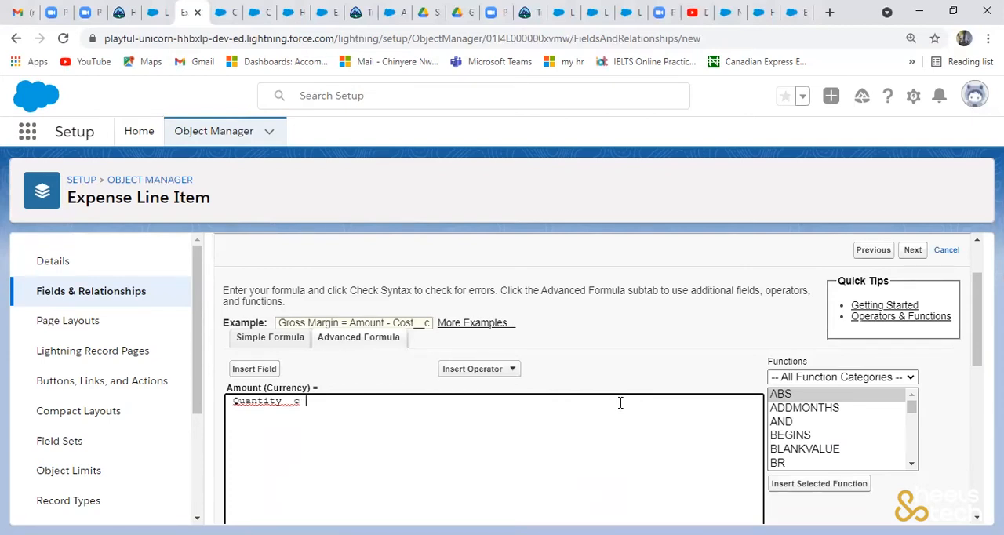
- Complete the formula as Quantity__c * Unit_Price__c by adding the multiplication operator and inserting the Unit Price field
text(*)
click(263, 368)
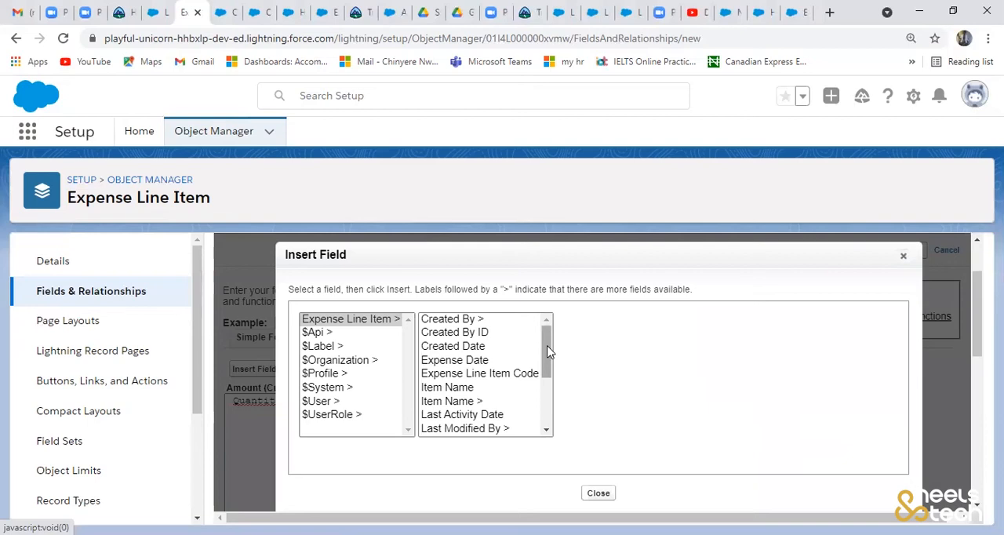
scroll(547, 392, down, 1)
scroll(547, 408, down, 2)
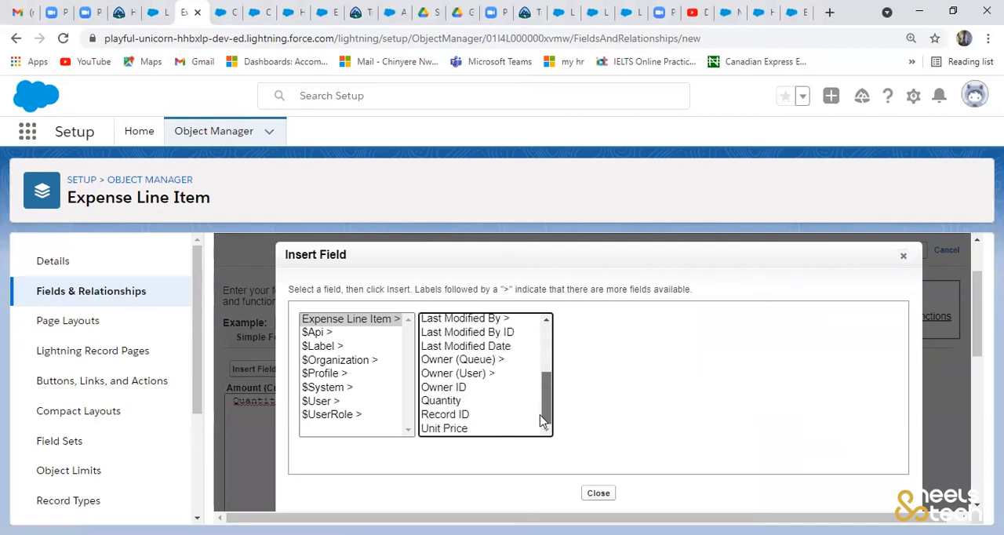
click(475, 431)
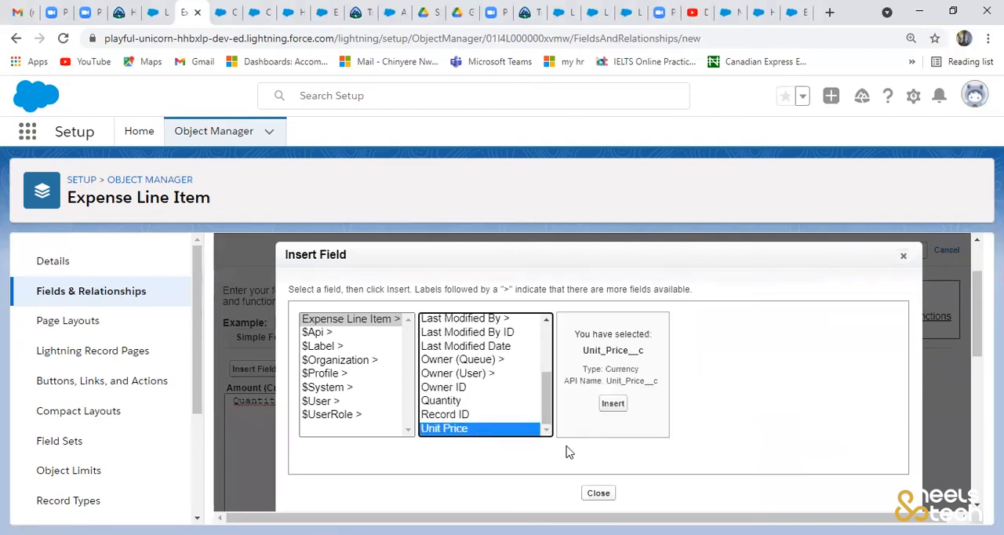
click(613, 403)
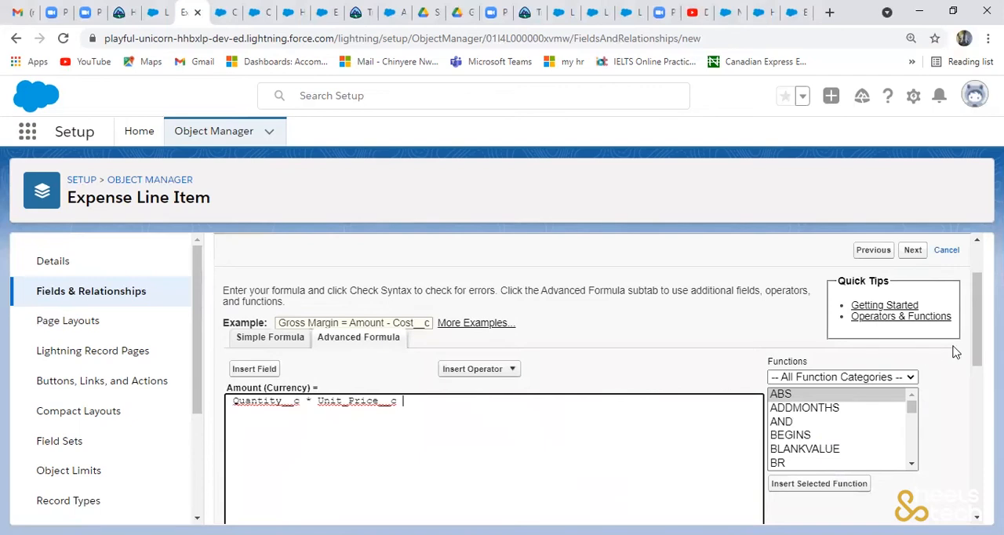
- Check the Amount formula's syntax, keep blank fields treated as zeroes and continue to field-level security
drag(976, 336, 967, 426)
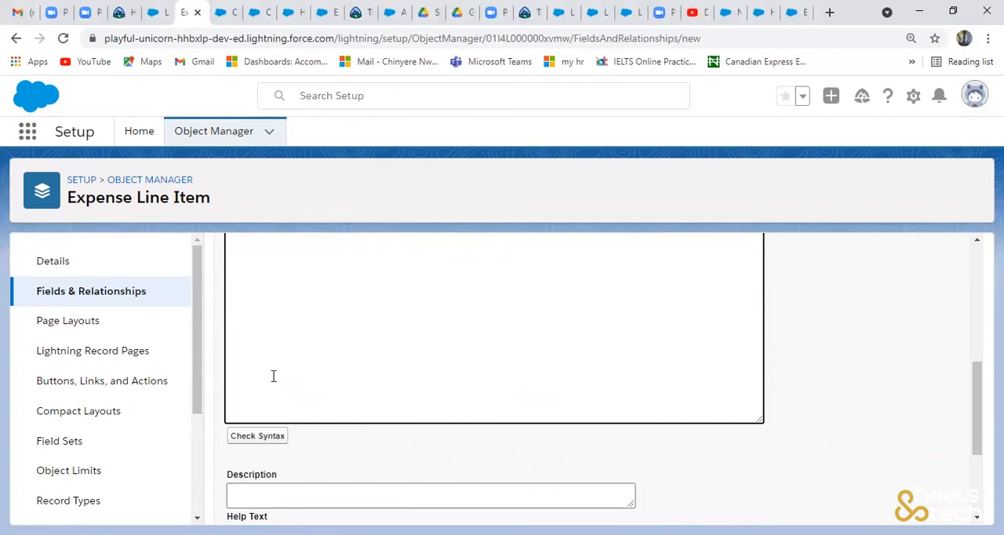
click(269, 445)
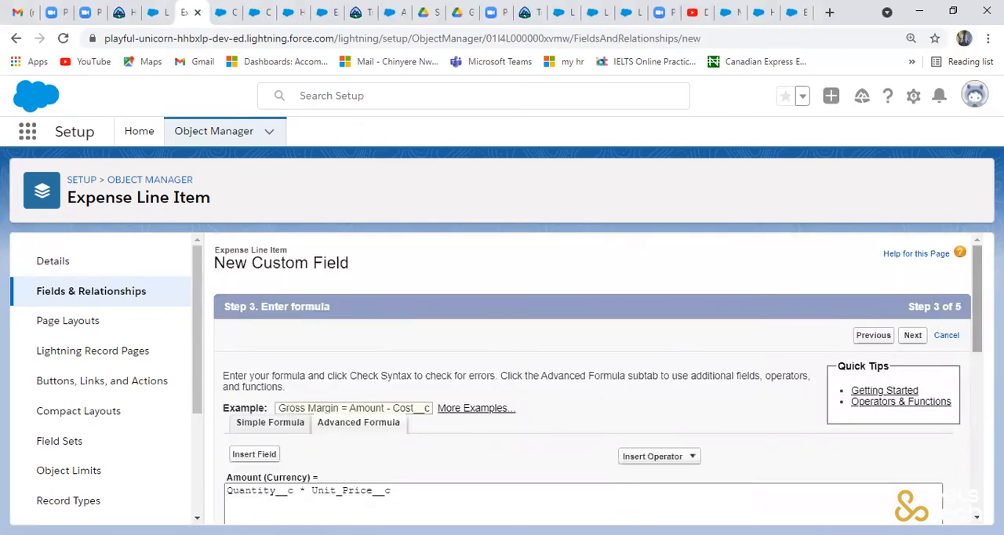
drag(976, 330, 968, 421)
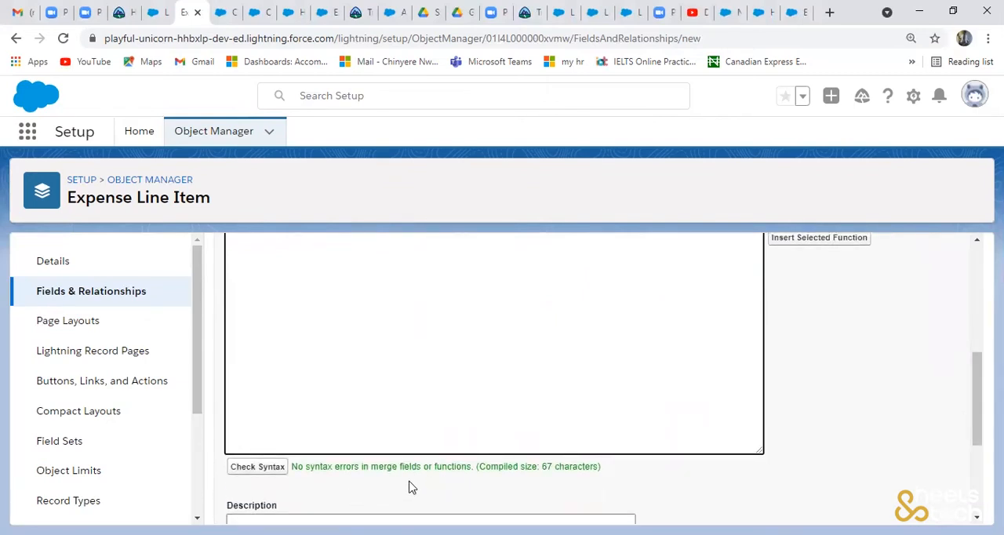
drag(977, 410, 977, 477)
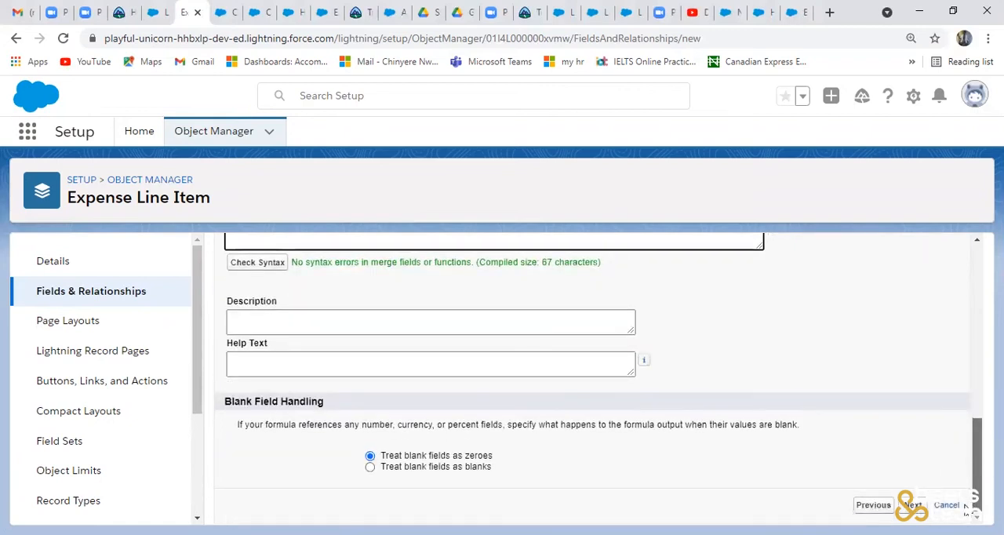
click(915, 508)
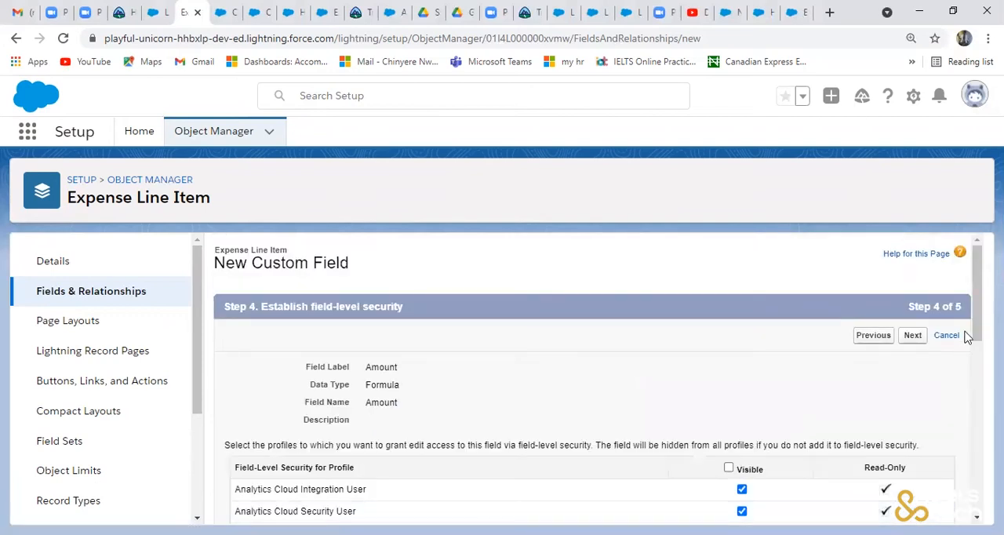
- Make Amount visible to all profiles, keep it on the Expense Line Item Layout and save the field
scroll(977, 321, down, 1)
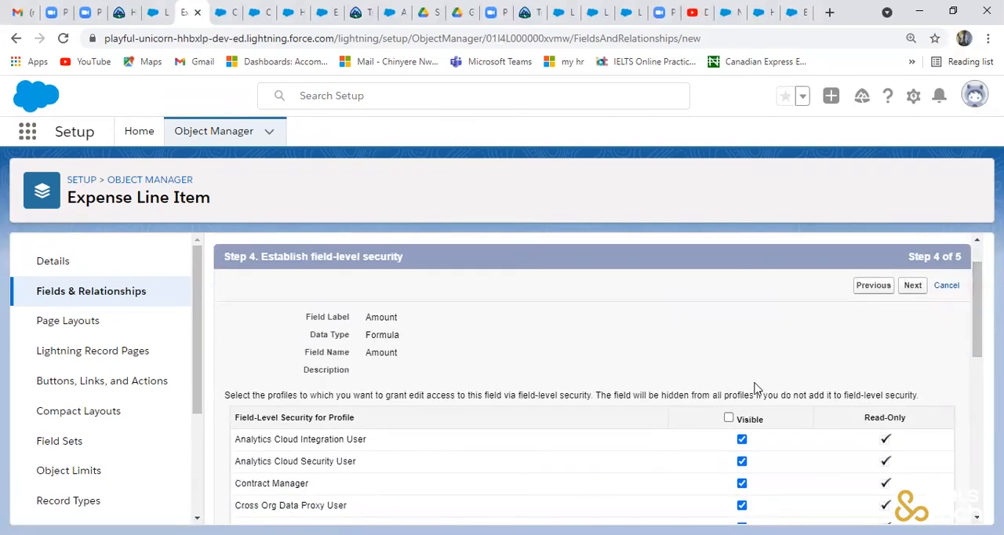
click(729, 418)
drag(977, 355, 967, 283)
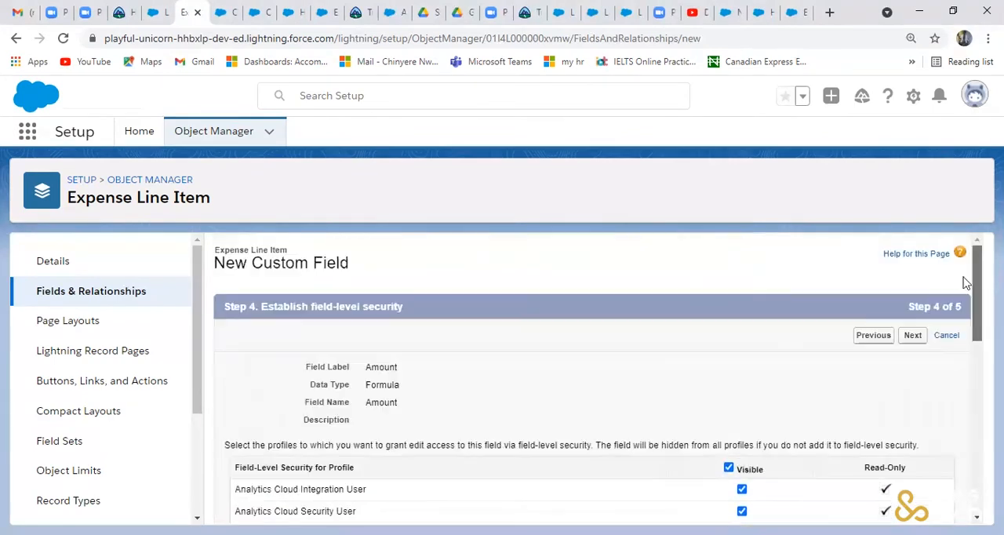
click(913, 343)
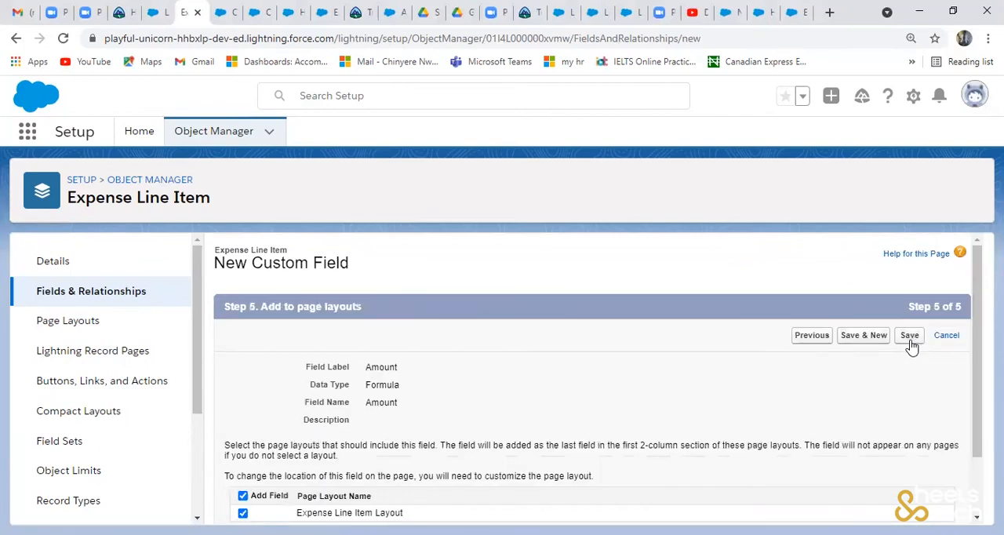
click(910, 336)
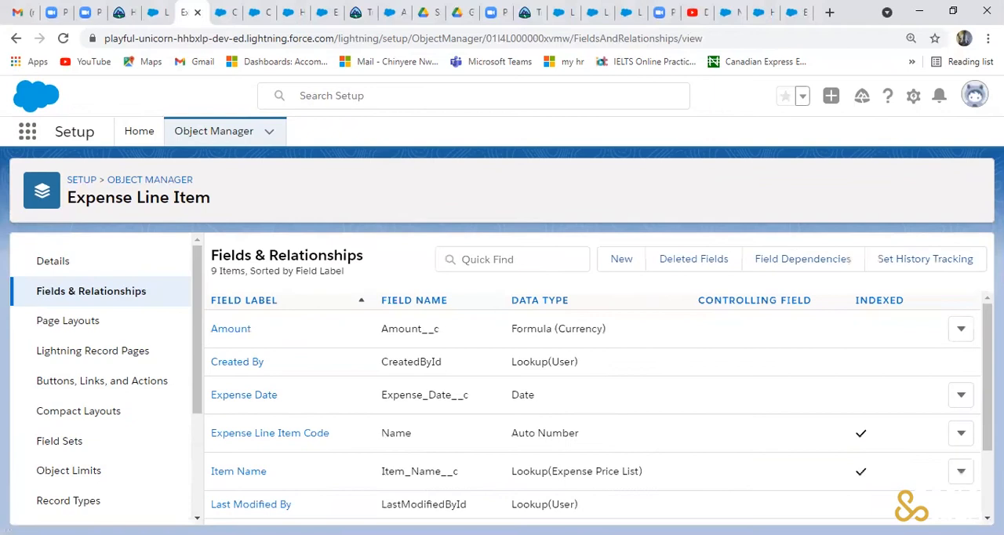
scroll(597, 408, down, 3)
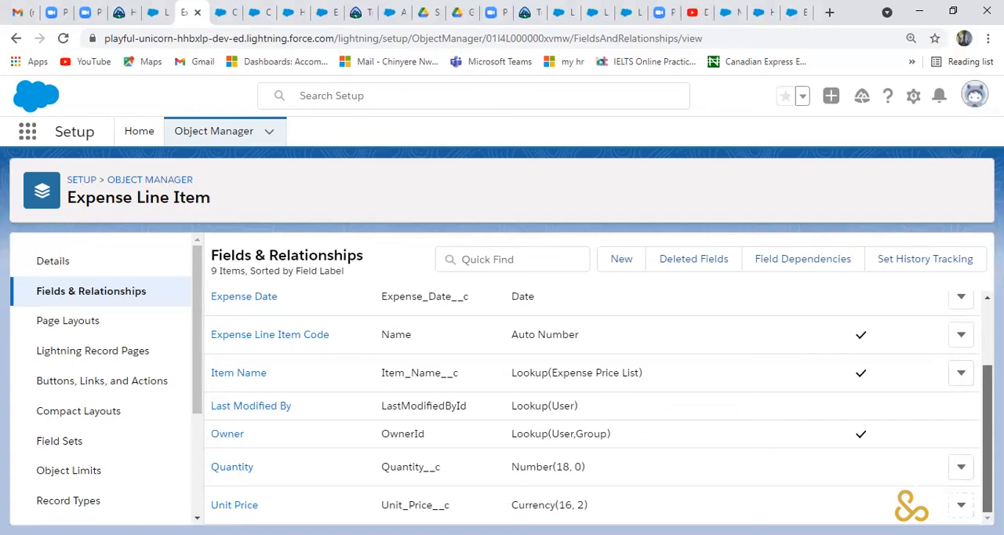
- Open the Expense Price List object's Fields & Relationships from the Object Manager
scroll(978, 315, up, 3)
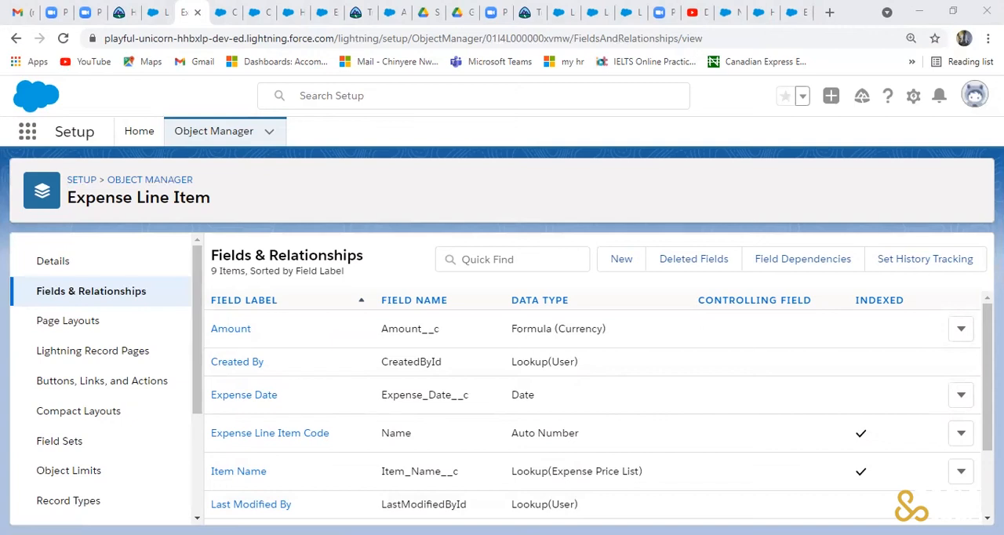
click(229, 133)
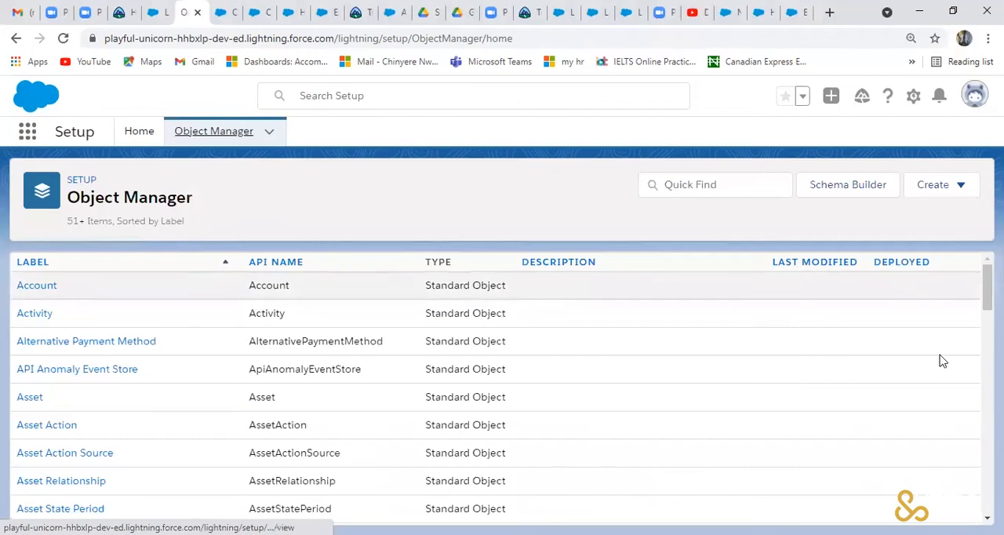
scroll(502, 392, down, 15)
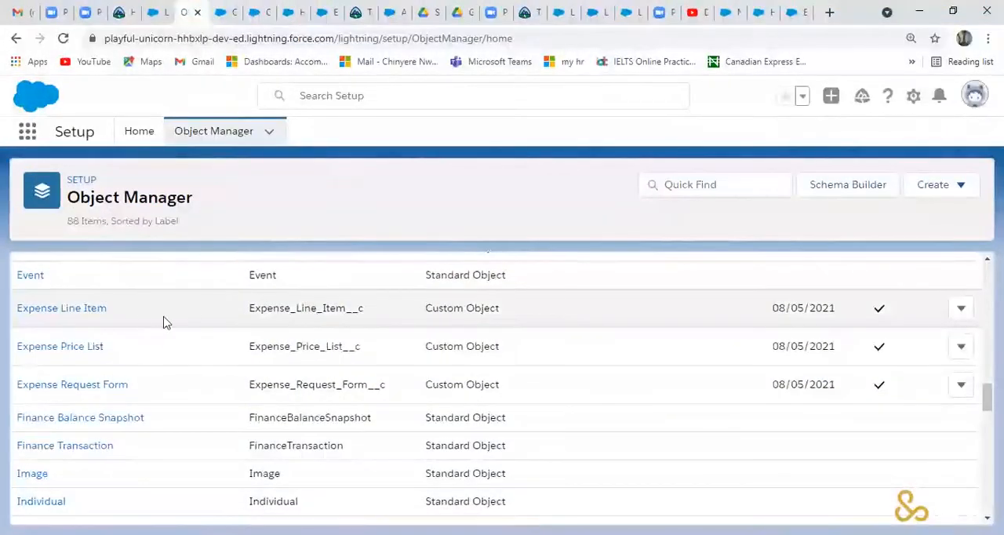
click(78, 348)
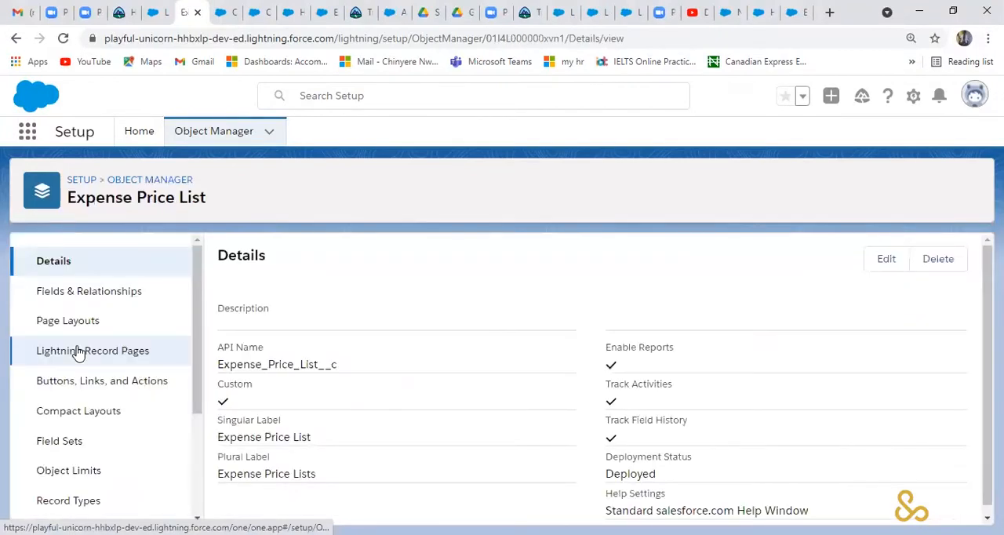
click(152, 306)
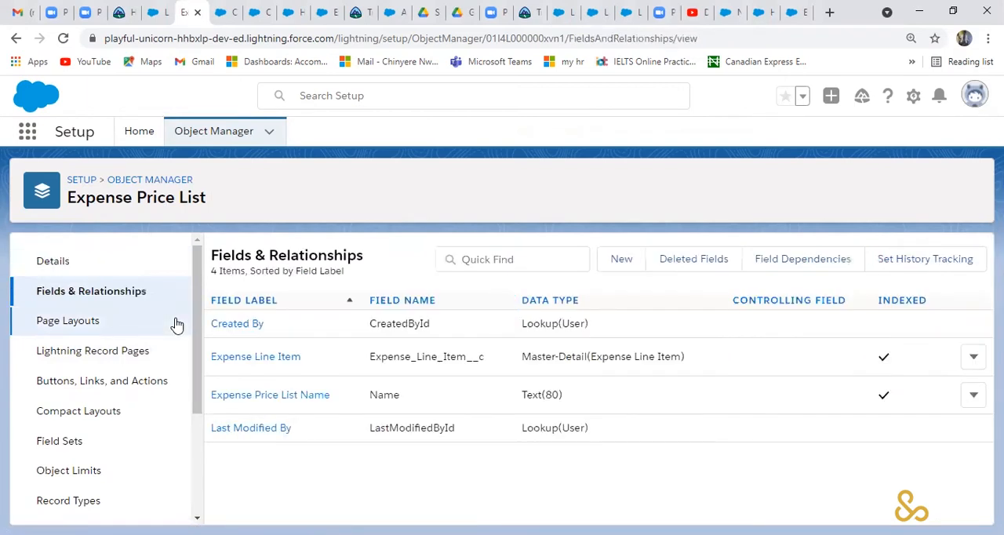
- Start a new custom field on Expense Price List with the Text Area data type and continue to its details
click(622, 261)
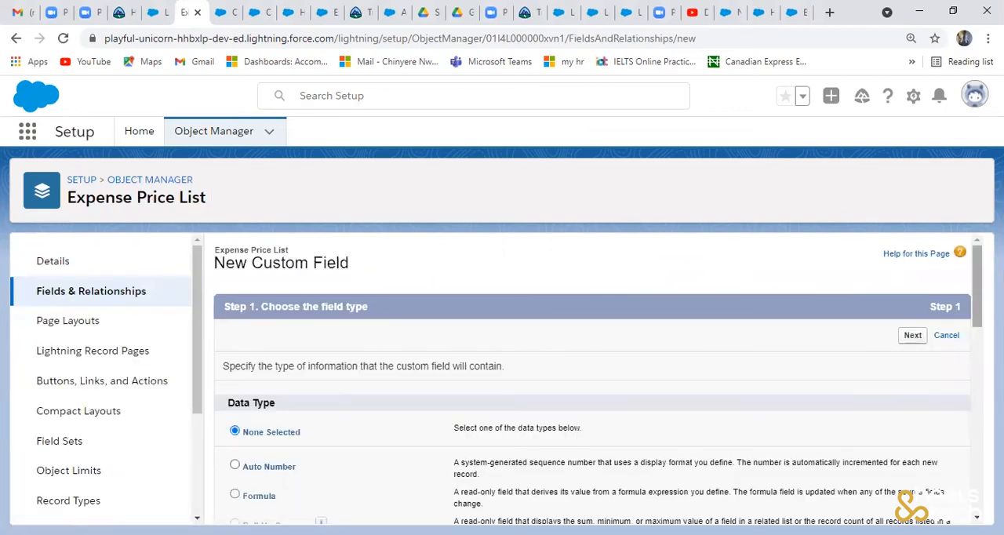
scroll(596, 377, down, 3)
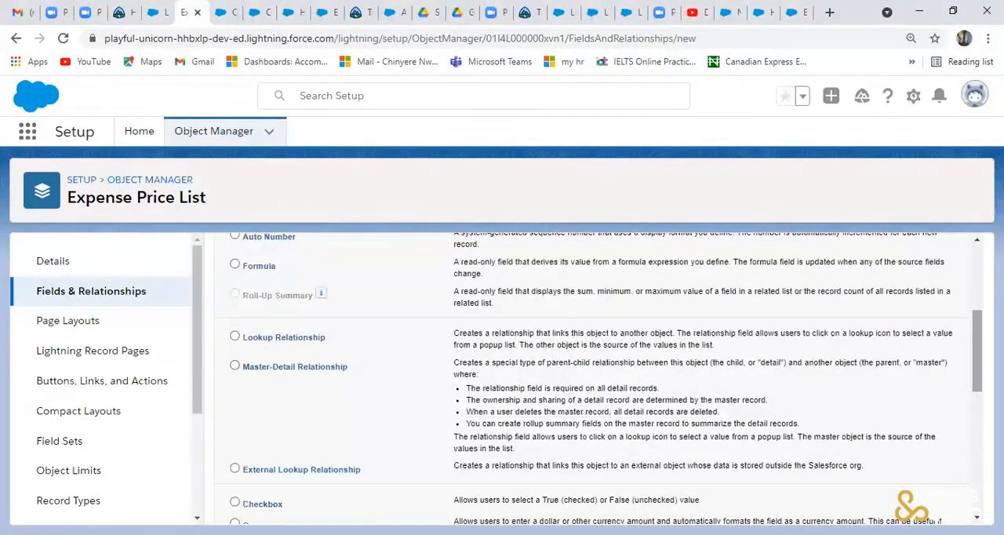
drag(976, 354, 977, 441)
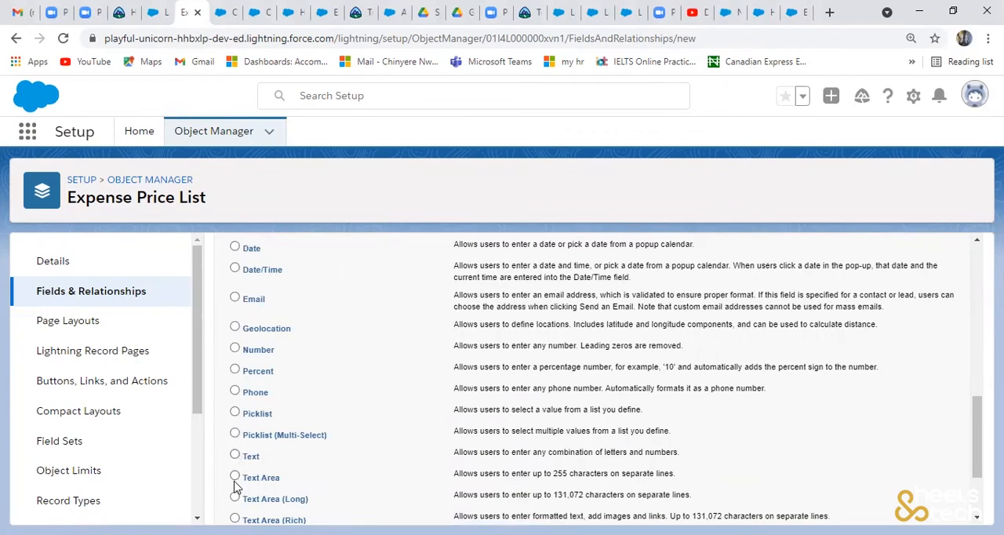
click(265, 480)
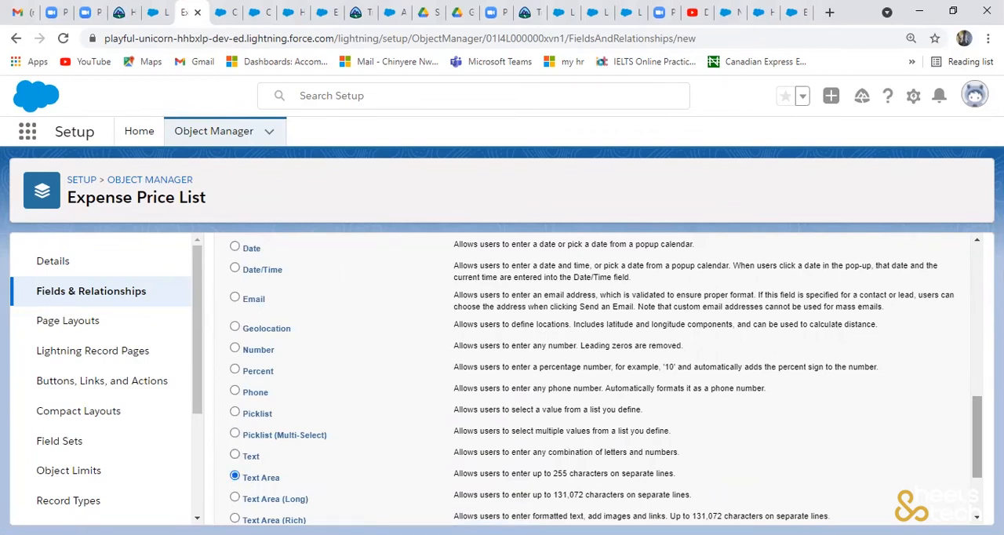
scroll(973, 471, down, 3)
click(913, 506)
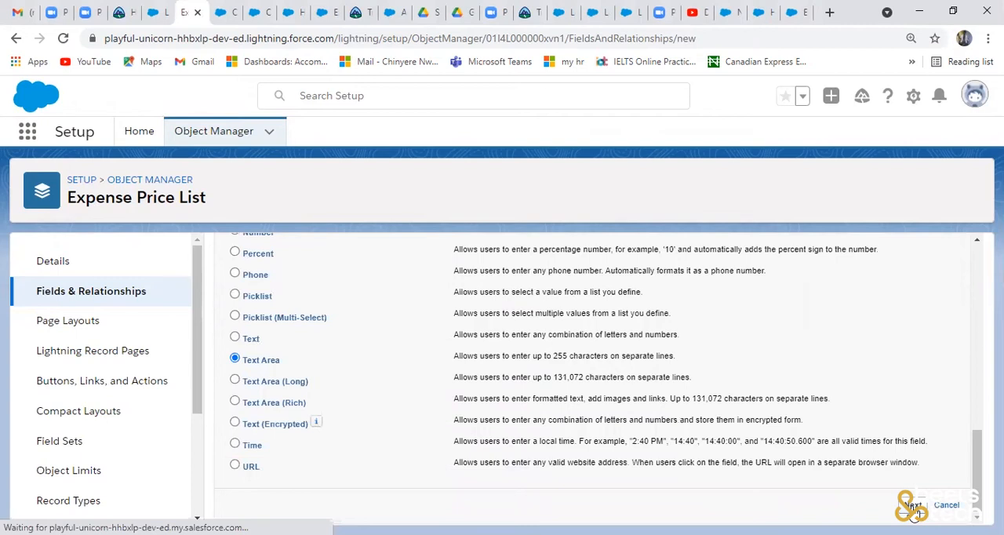
- Label the new field Item Name with the field name Item_Name and continue to field-level security
click(452, 374)
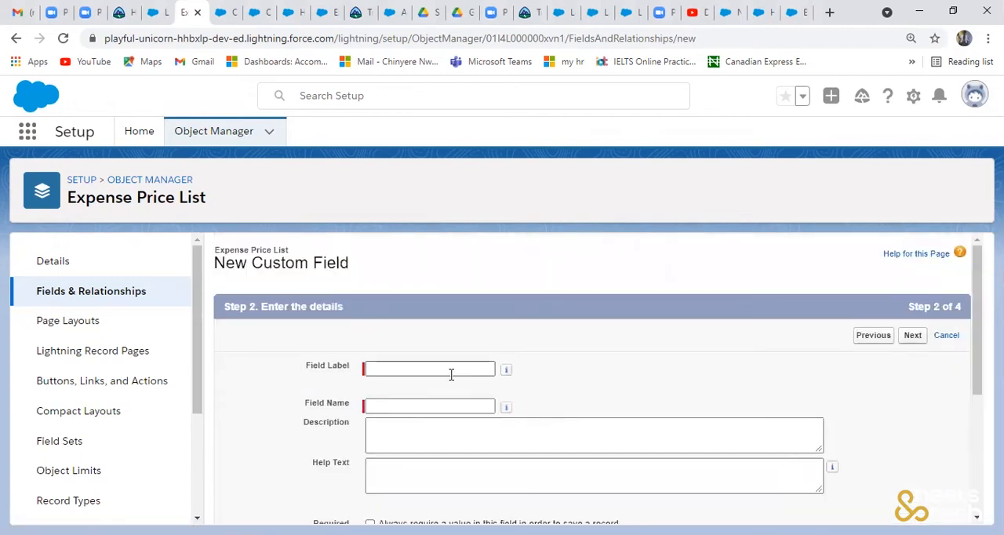
click(451, 374)
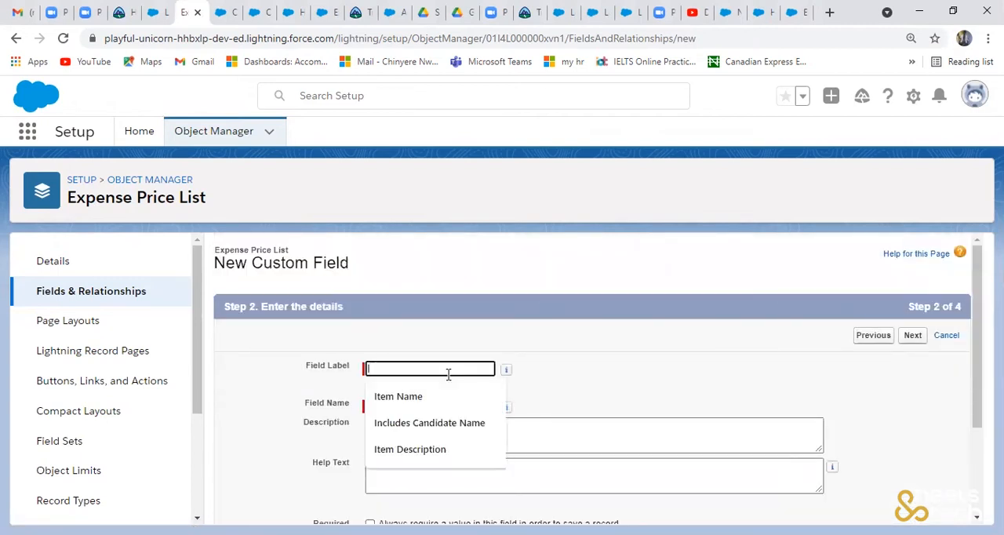
click(414, 397)
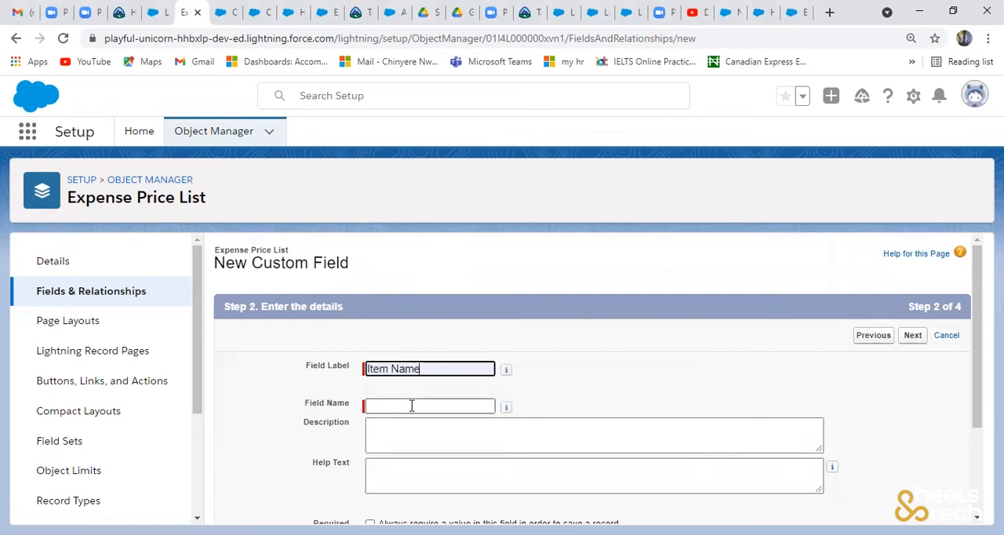
click(411, 405)
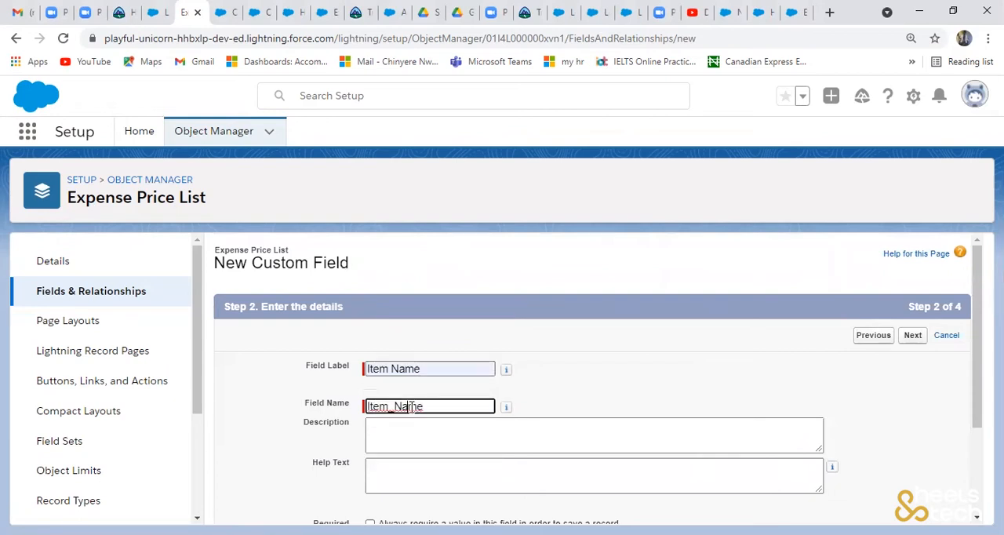
click(572, 436)
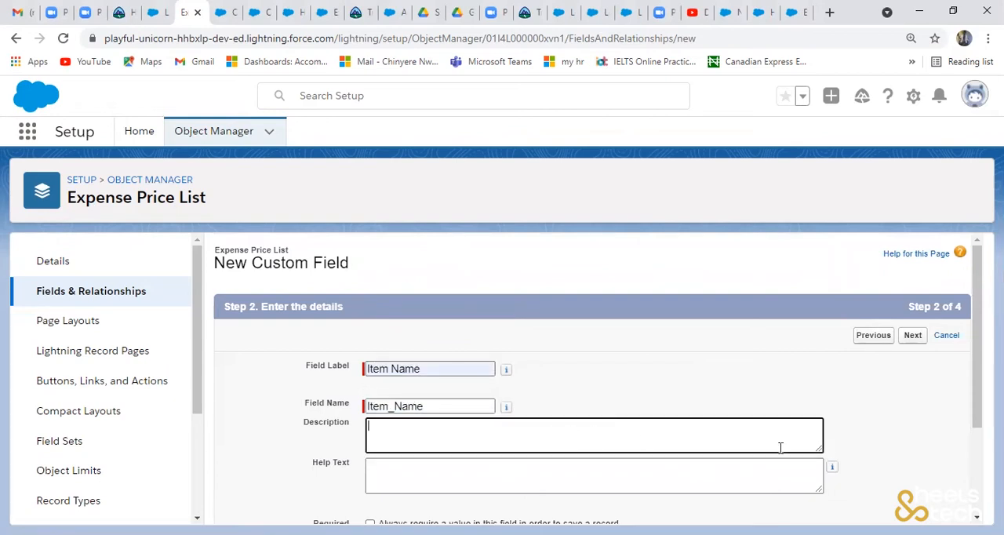
click(915, 337)
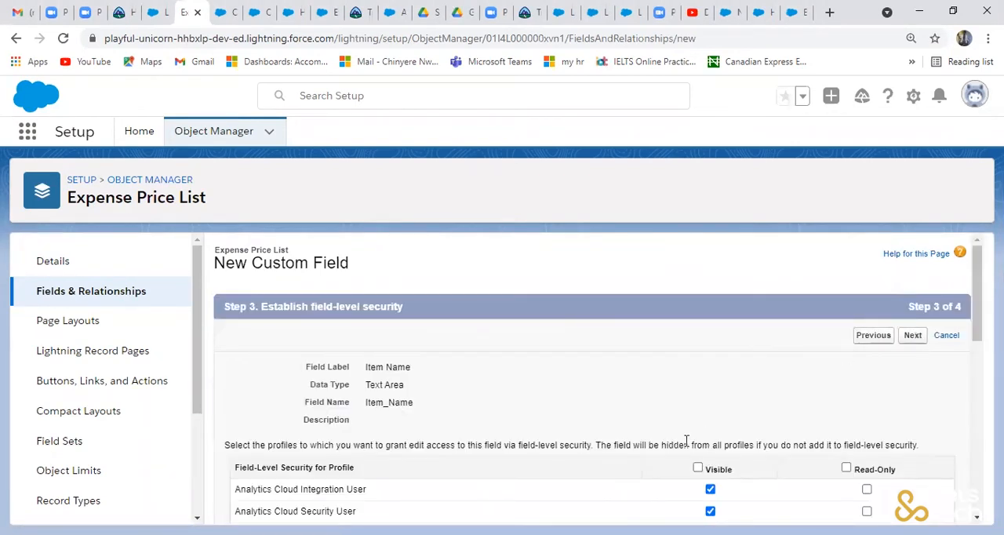
- Make Item Name visible to all profiles, keep it on the Expense Price List Layout, save it and start another field
click(697, 468)
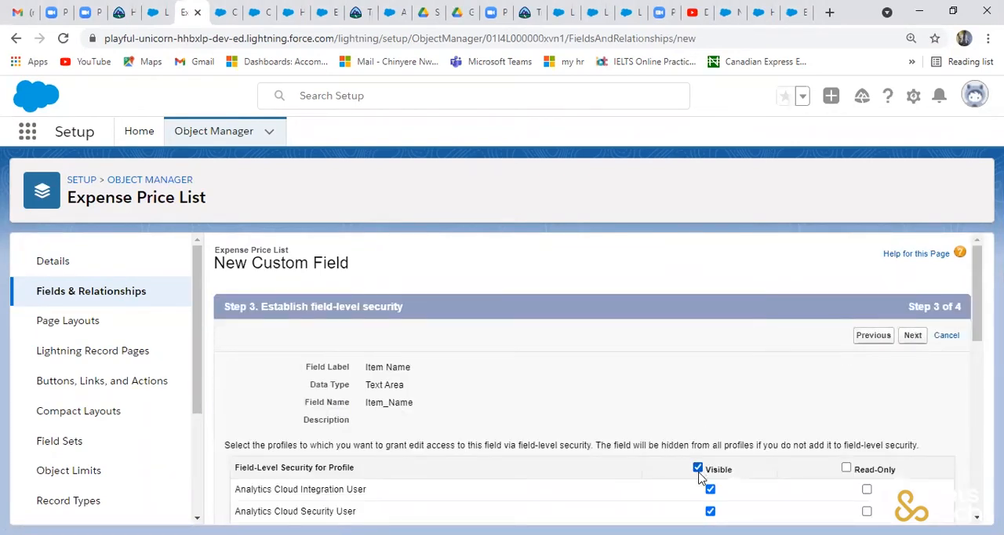
click(911, 335)
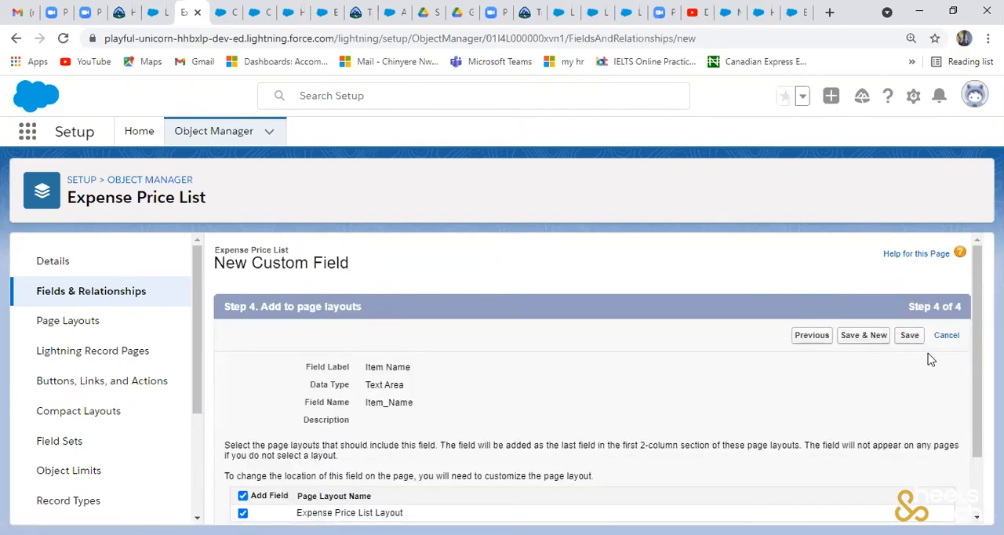
click(871, 338)
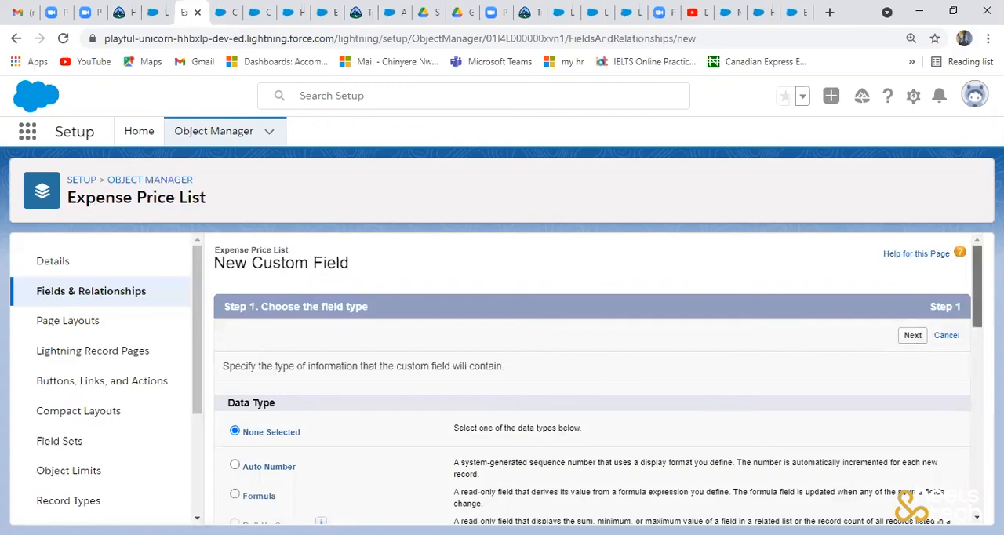
- Choose Text Area as the second Expense Price List field's data type and continue to its details
scroll(596, 385, down, 4)
scroll(596, 377, down, 3)
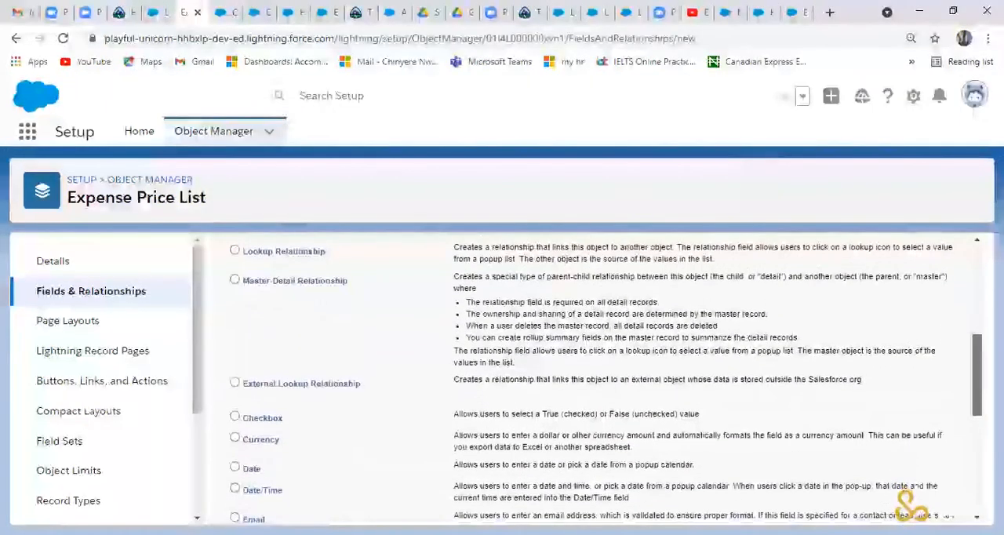
scroll(337, 416, down, 1)
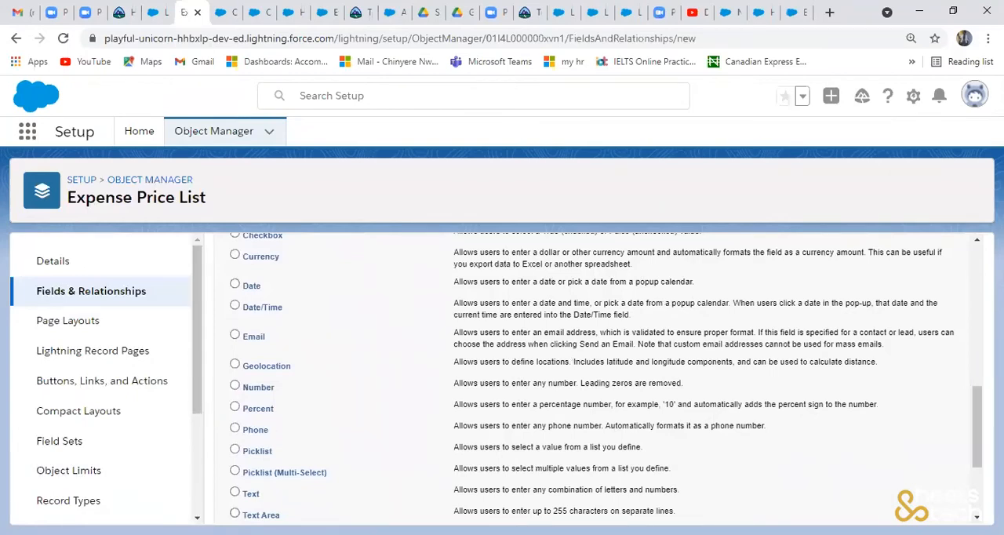
click(234, 513)
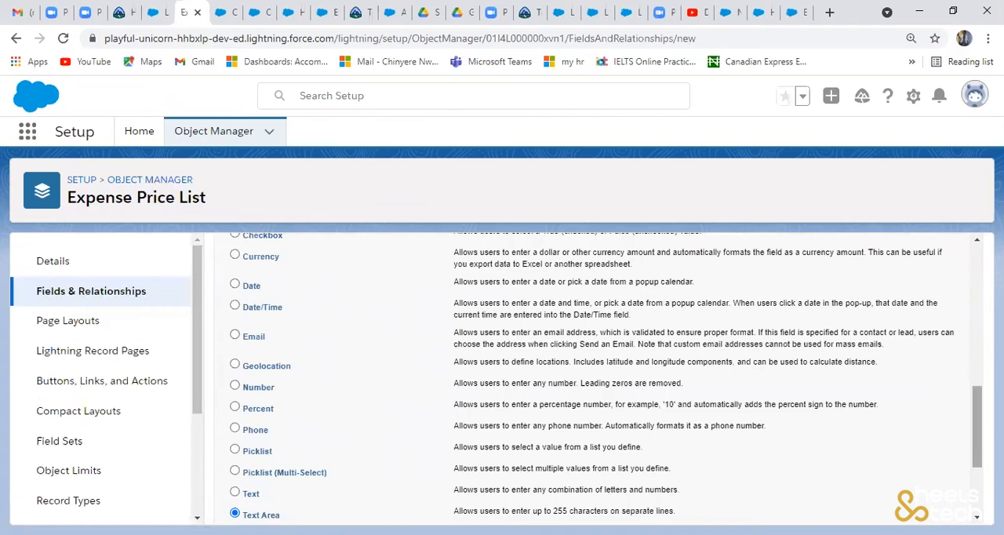
scroll(596, 377, up, 5)
click(912, 256)
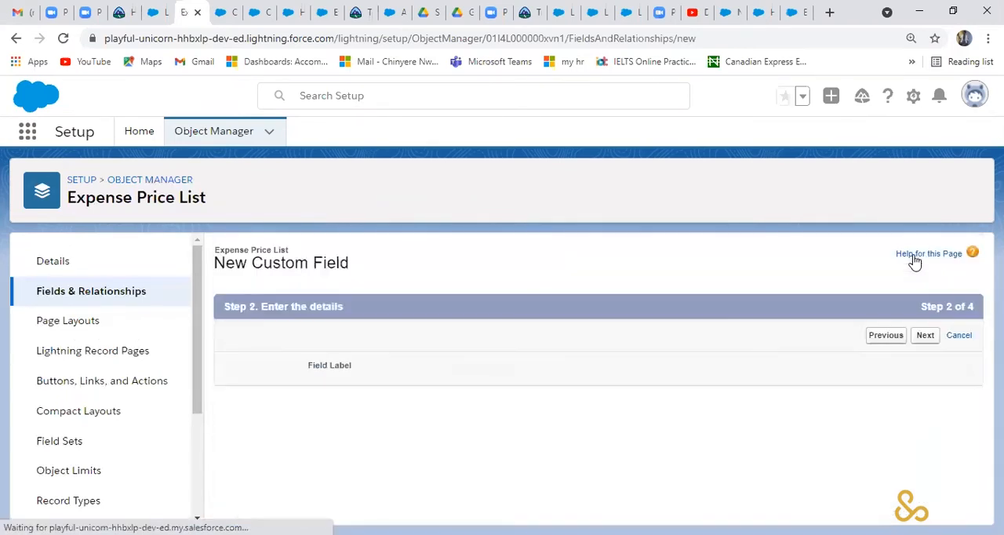
- Label the field Item Description with the field name Item_Description and continue to field-level security
click(449, 370)
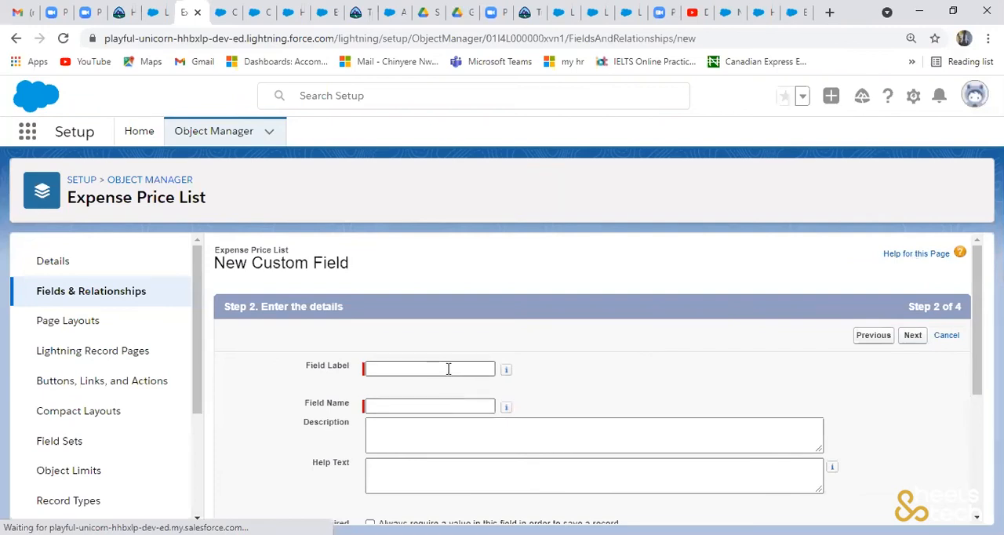
text(Item Description)
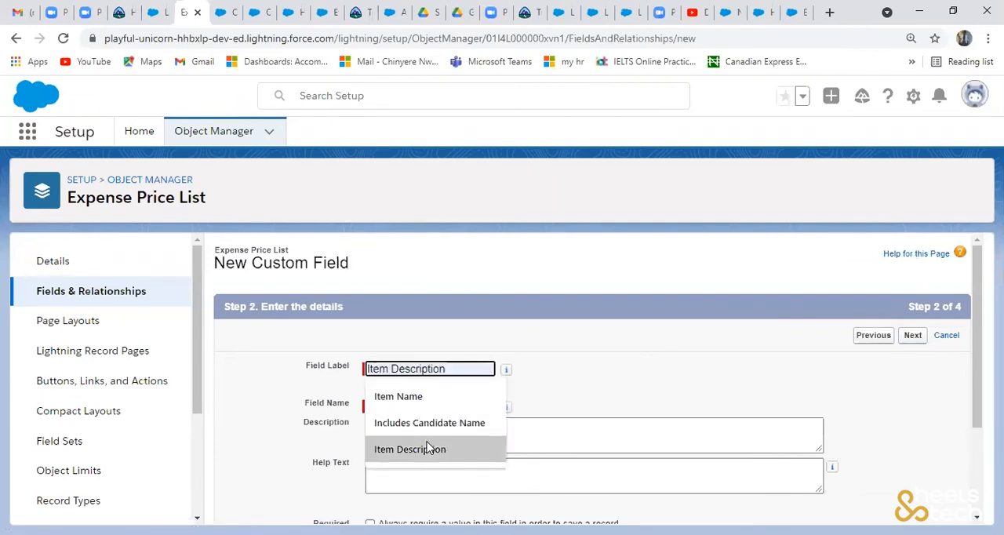
click(428, 451)
click(431, 405)
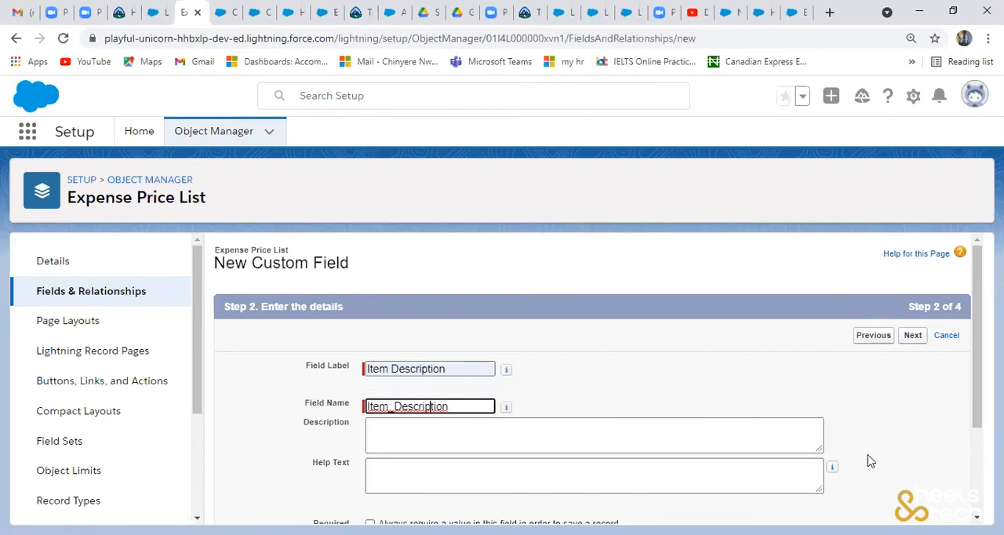
click(912, 336)
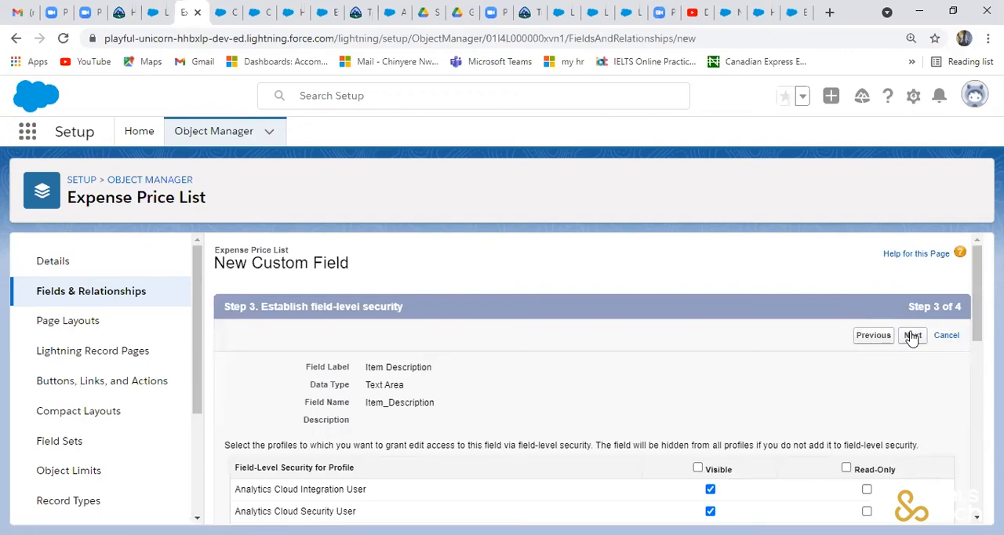
- Make Item Description visible to all profiles, keep it on the Expense Price List Layout and save the field
click(912, 335)
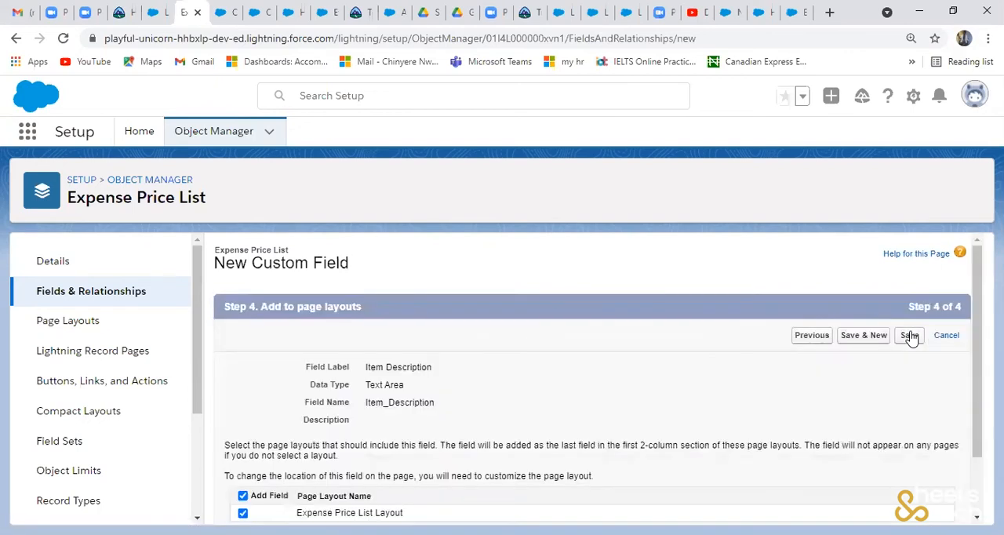
click(807, 337)
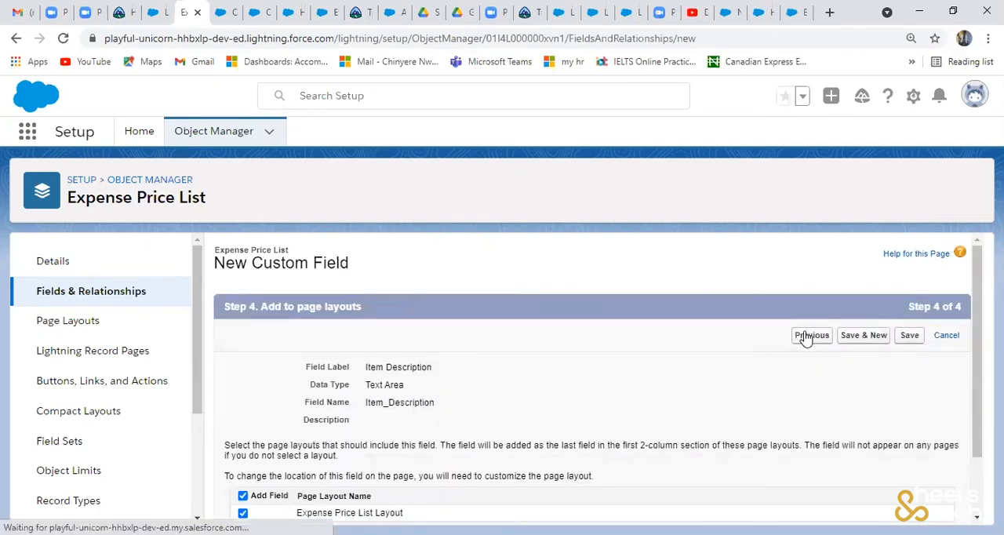
click(709, 468)
click(913, 343)
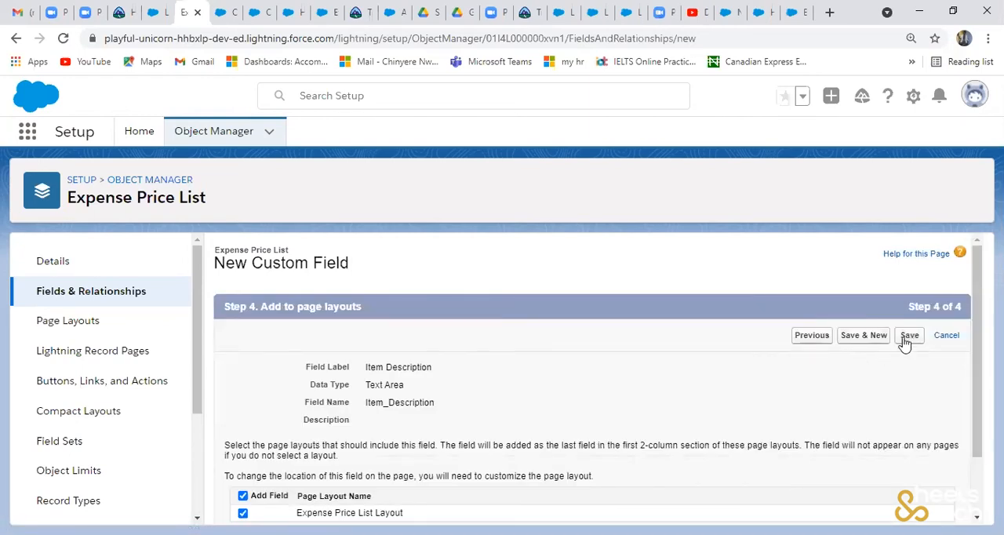
click(907, 342)
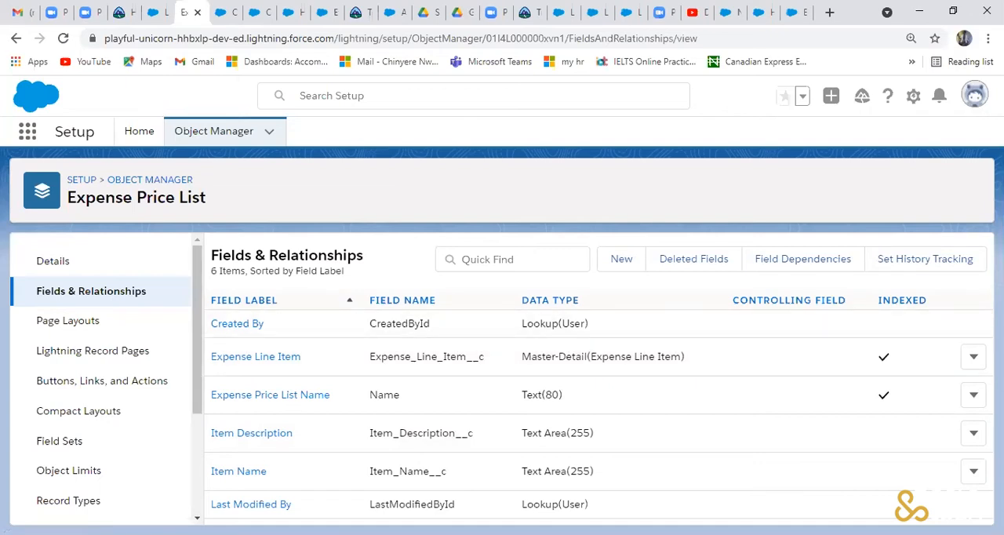
- Open Setup Home in a new browser tab, search the setup options for "app" and open App Manager
click(912, 102)
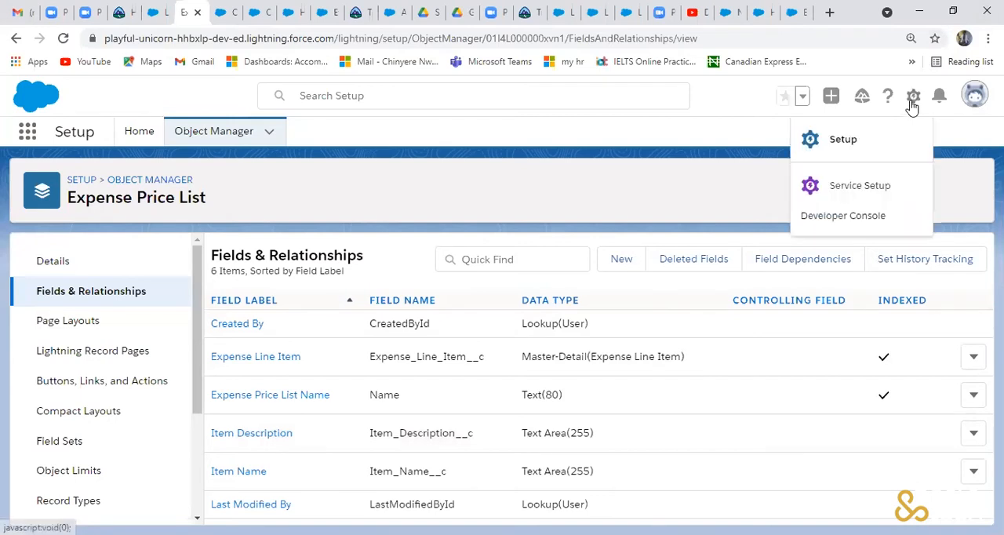
click(843, 142)
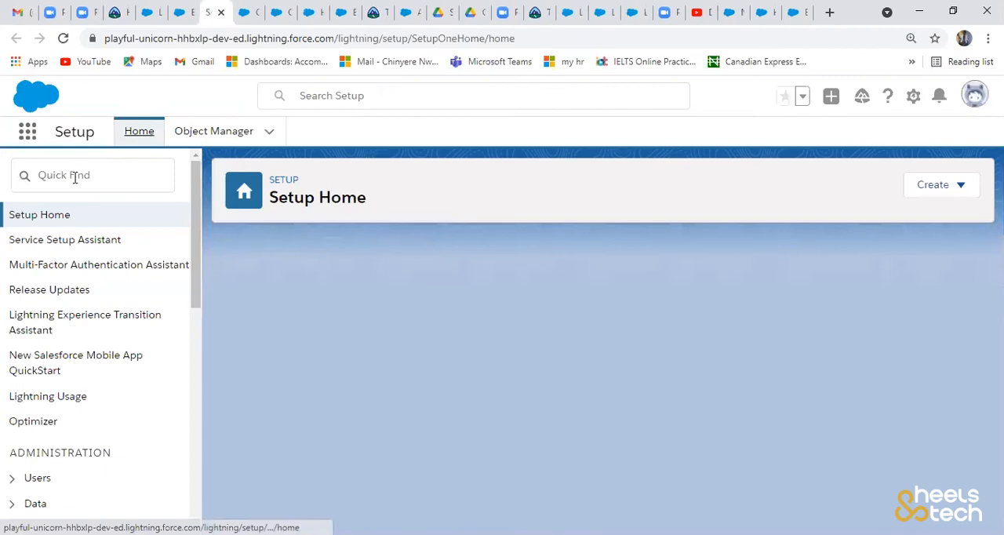
click(75, 178)
text(a)
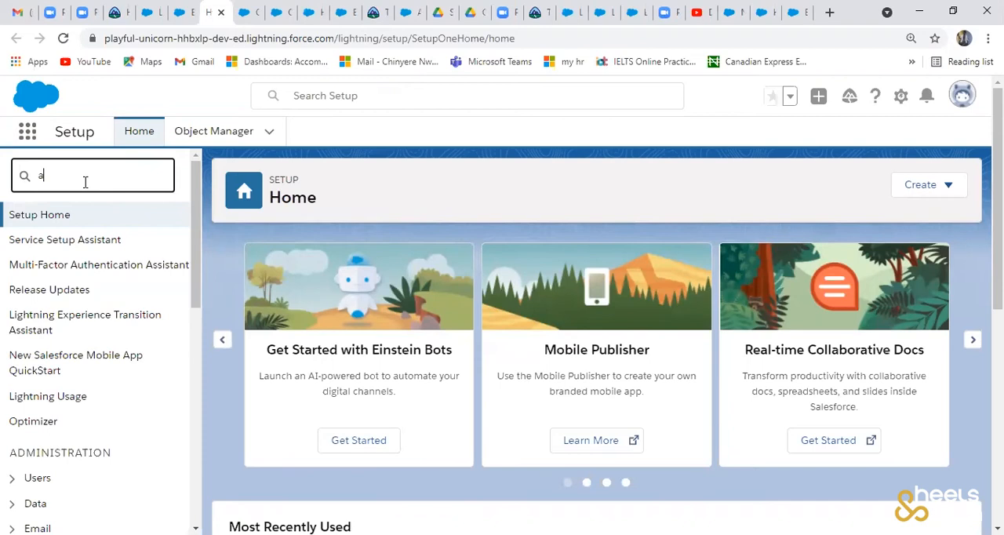
text(pp)
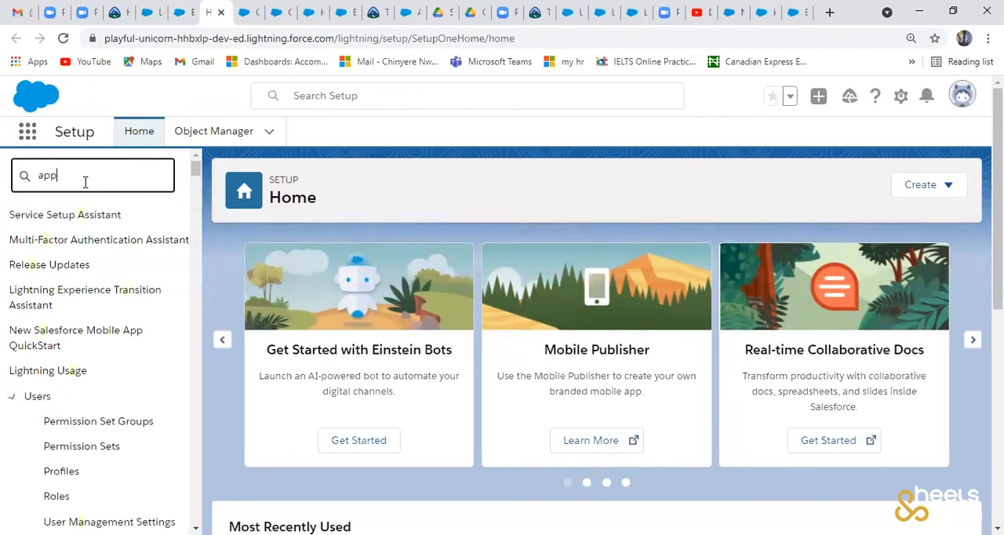
click(76, 349)
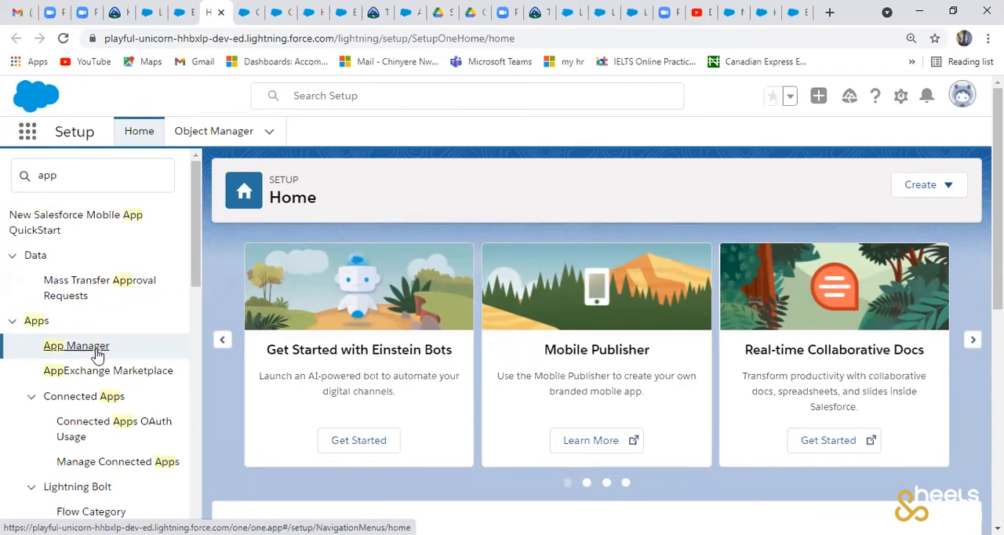
- Open App Manager and start creating a new Lightning app
click(98, 354)
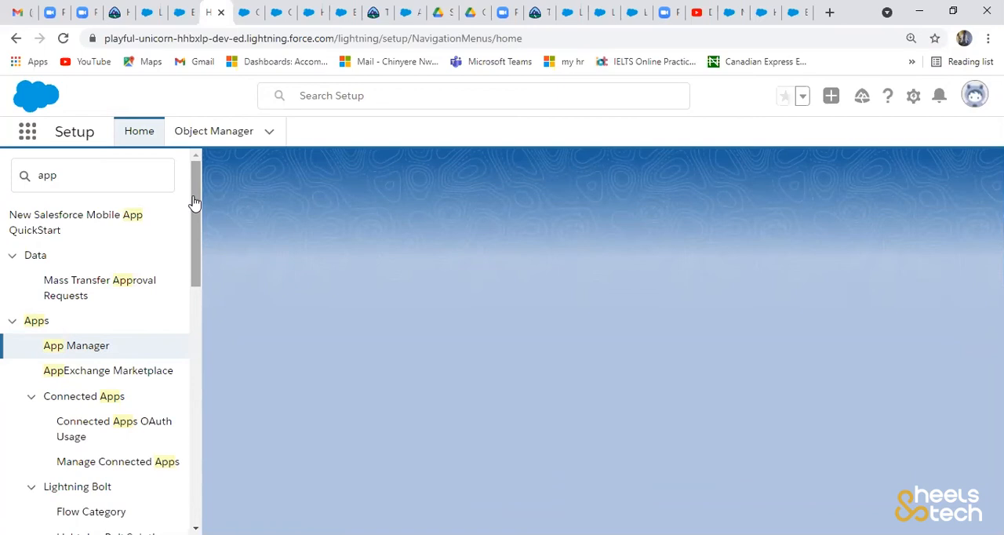
click(77, 348)
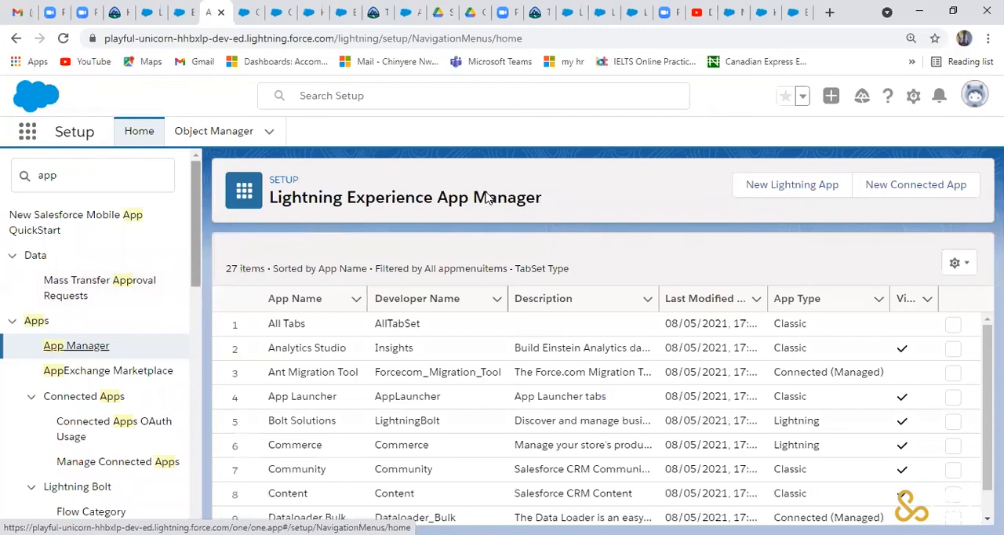
click(781, 190)
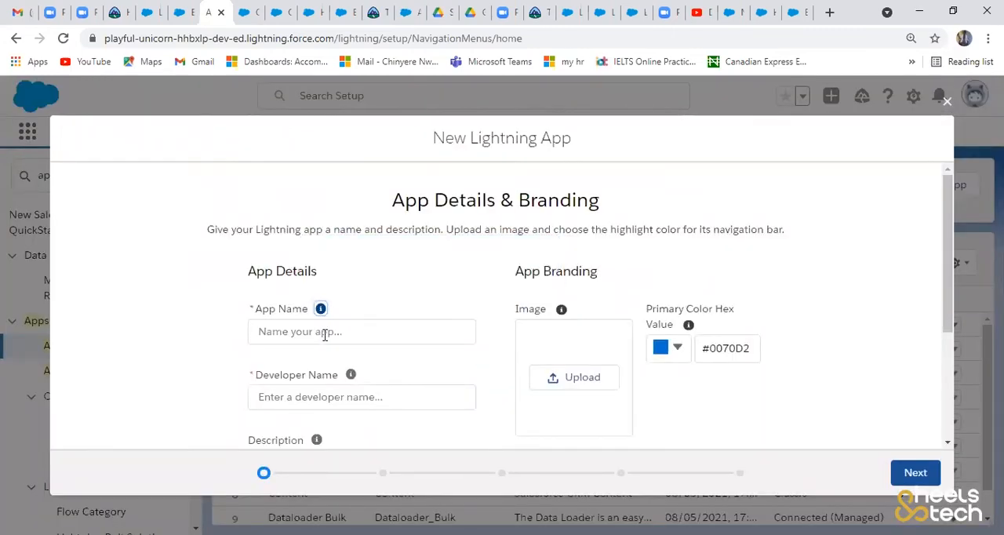
- Name the app with the creator's first name followed by "Expense App" and fill in the matching developer name
click(325, 335)
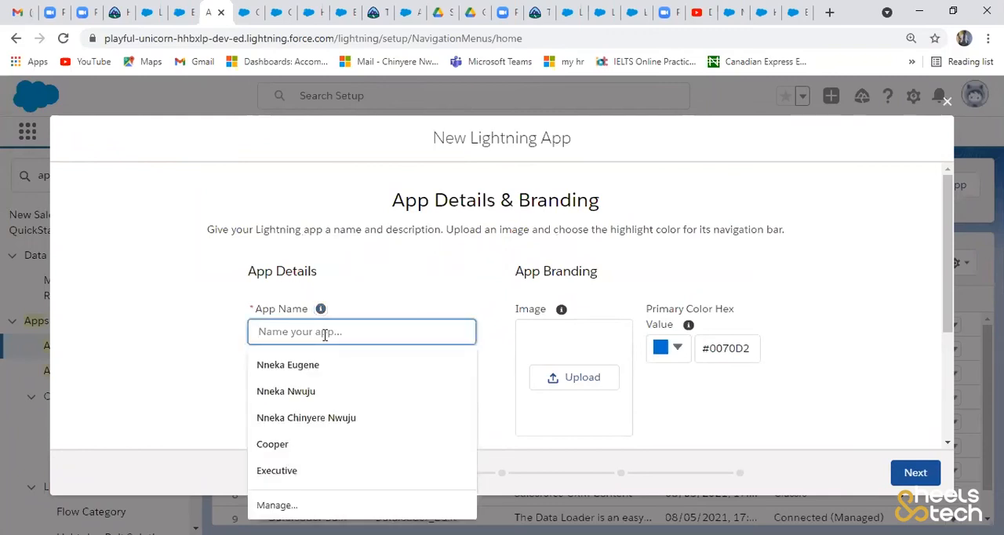
text(NN)
key(BackSpace)
text(neka)
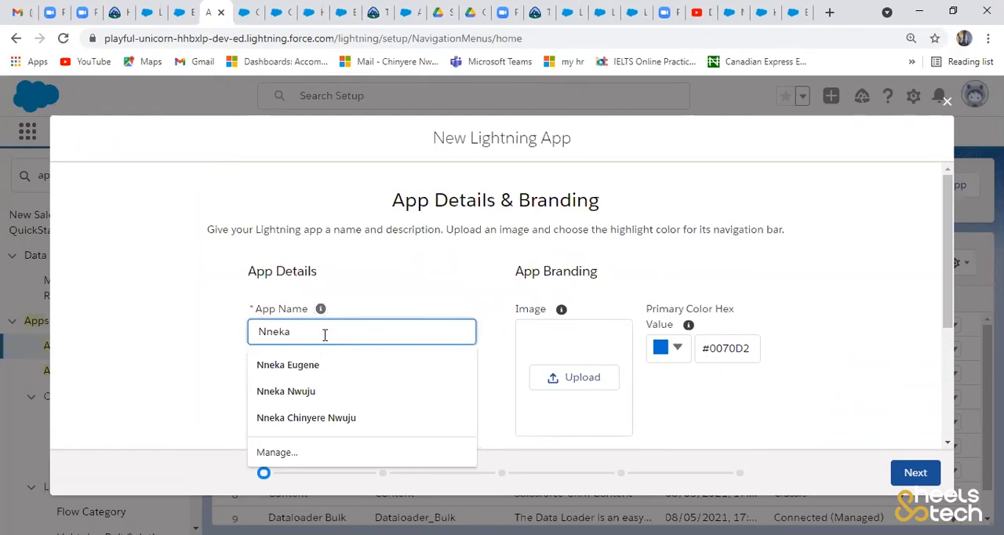
text( Expe)
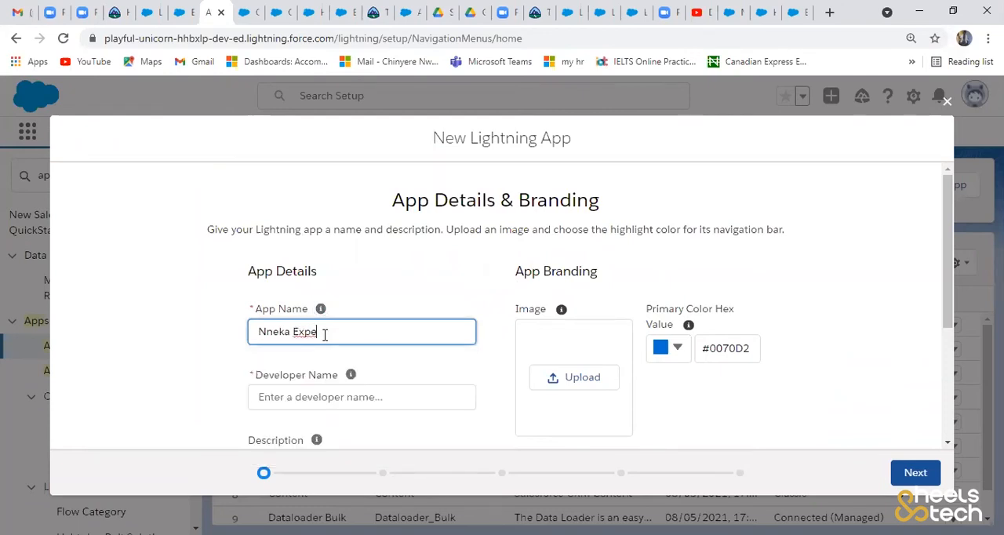
text(nse App)
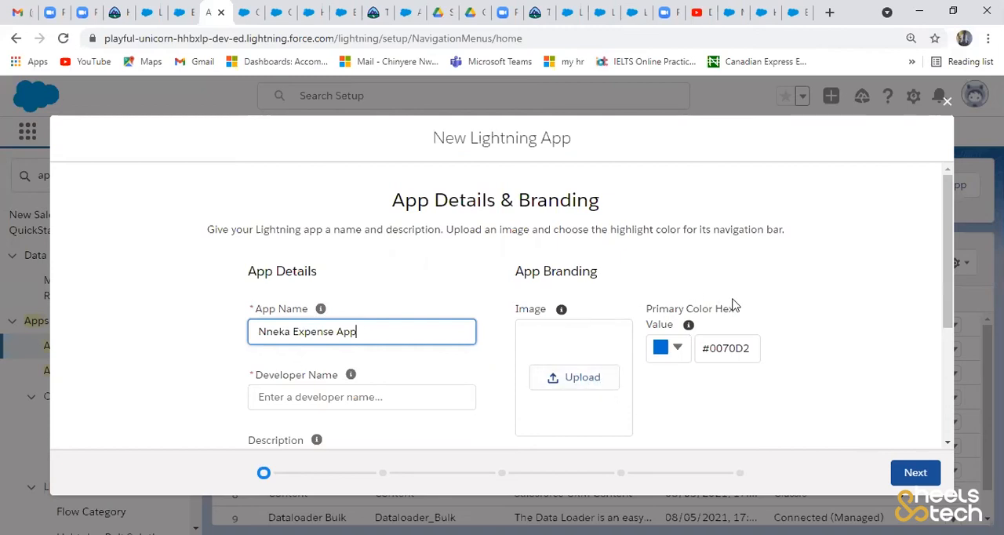
click(857, 268)
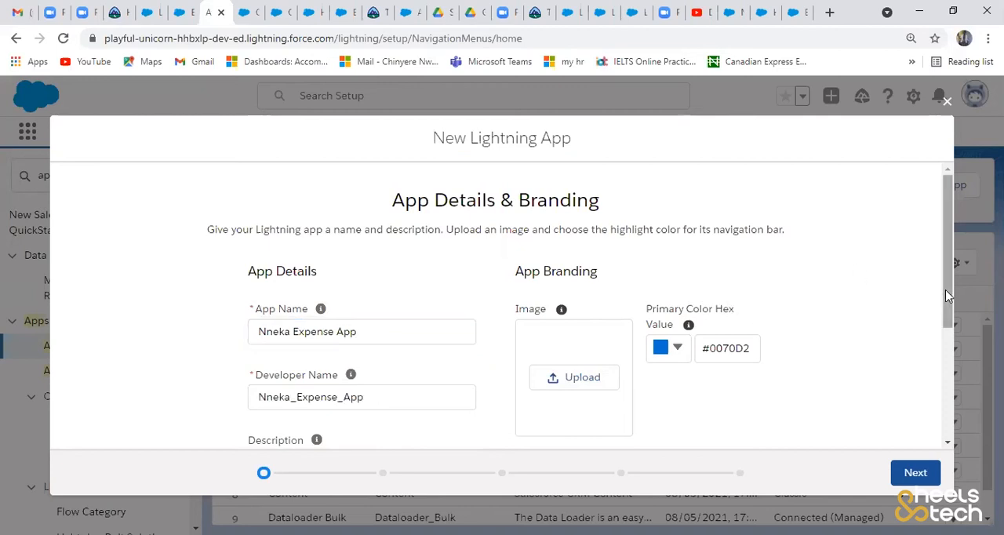
scroll(934, 416, down, 3)
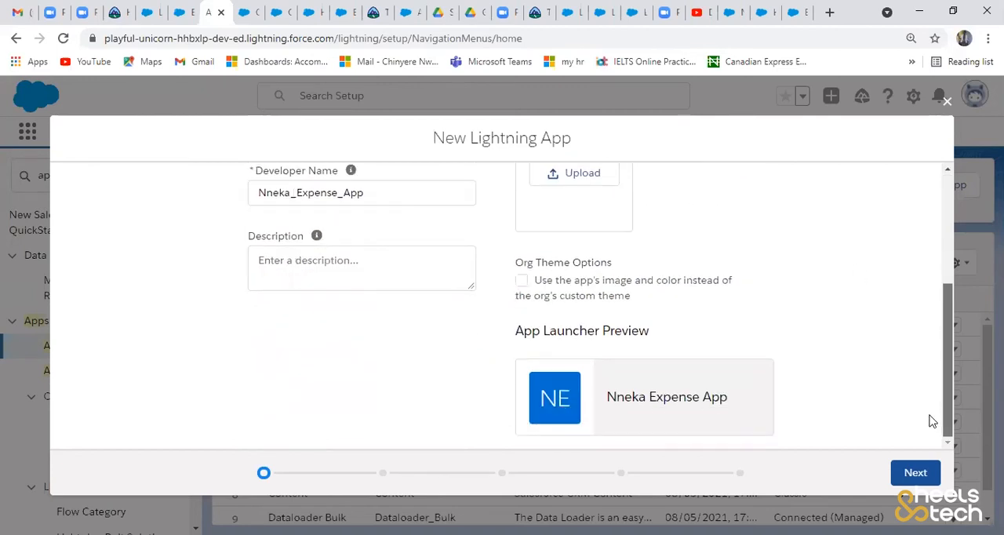
scroll(930, 352, up, 3)
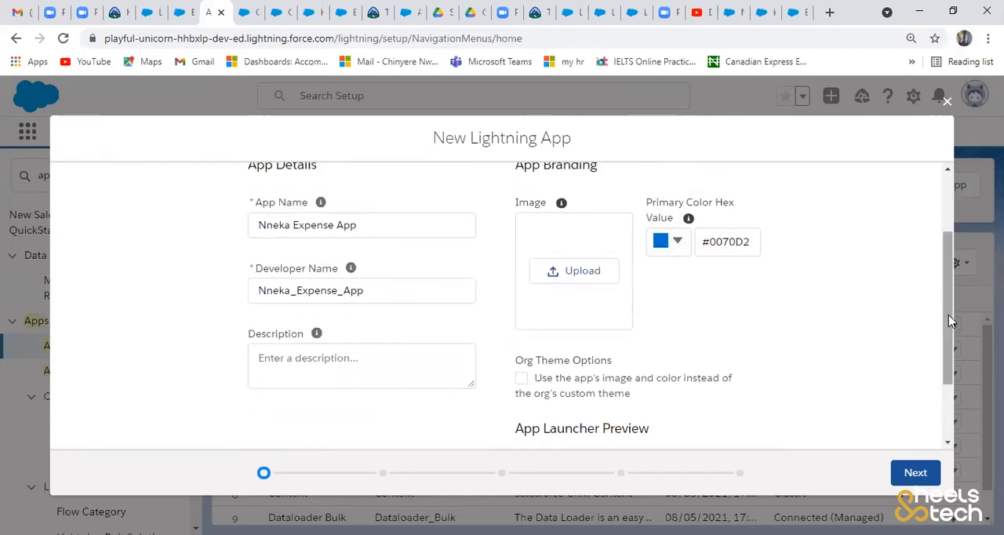
click(679, 243)
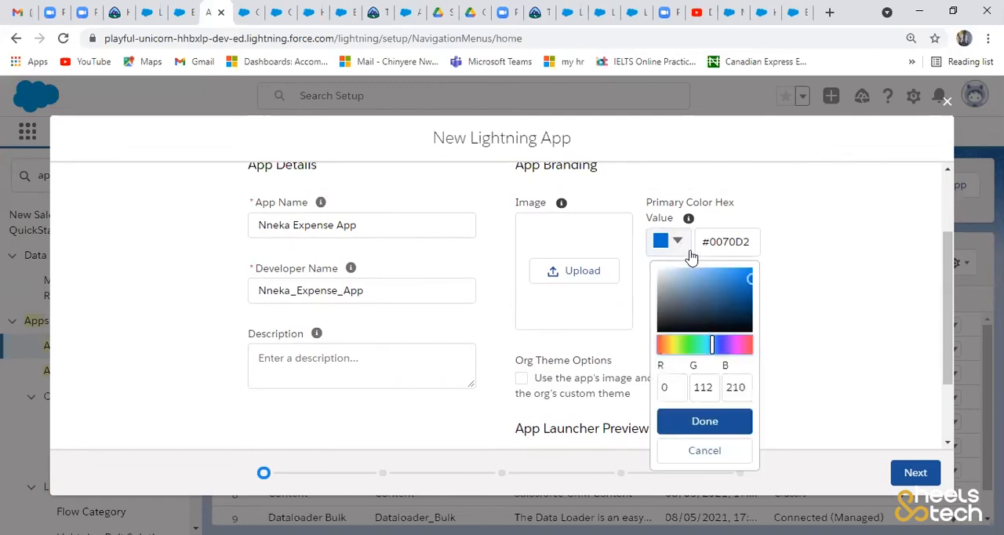
click(738, 351)
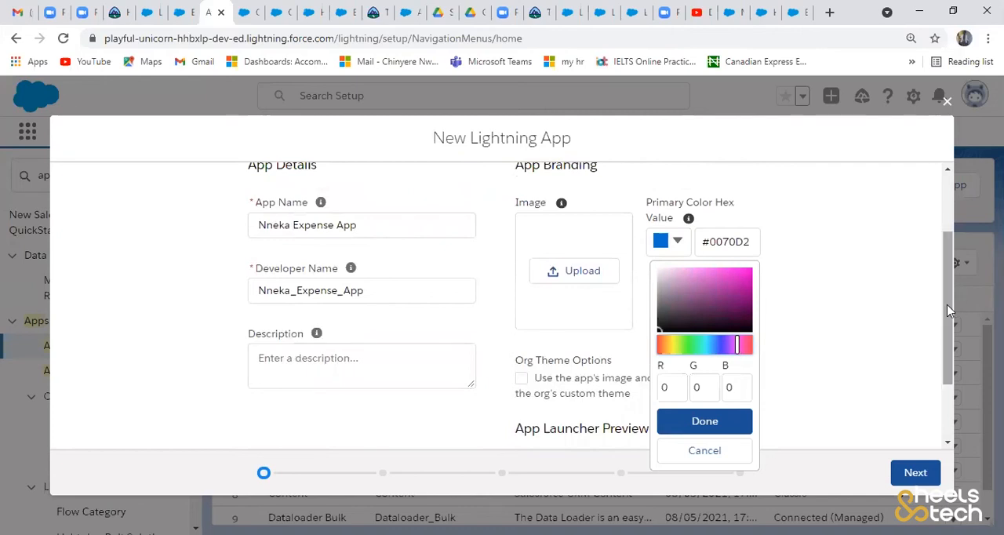
scroll(911, 412, down, 2)
click(813, 314)
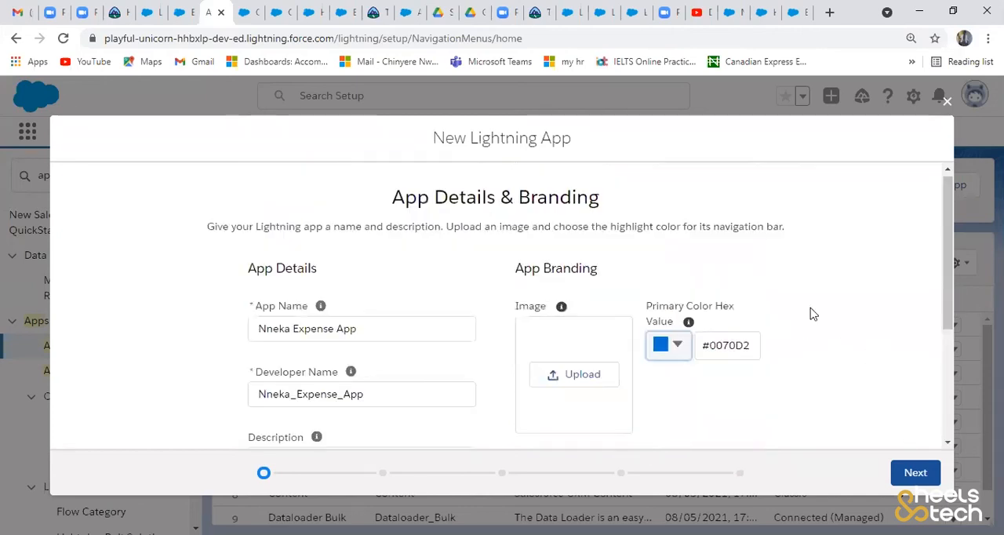
- Set the app's primary branding color to black, #000000
click(686, 353)
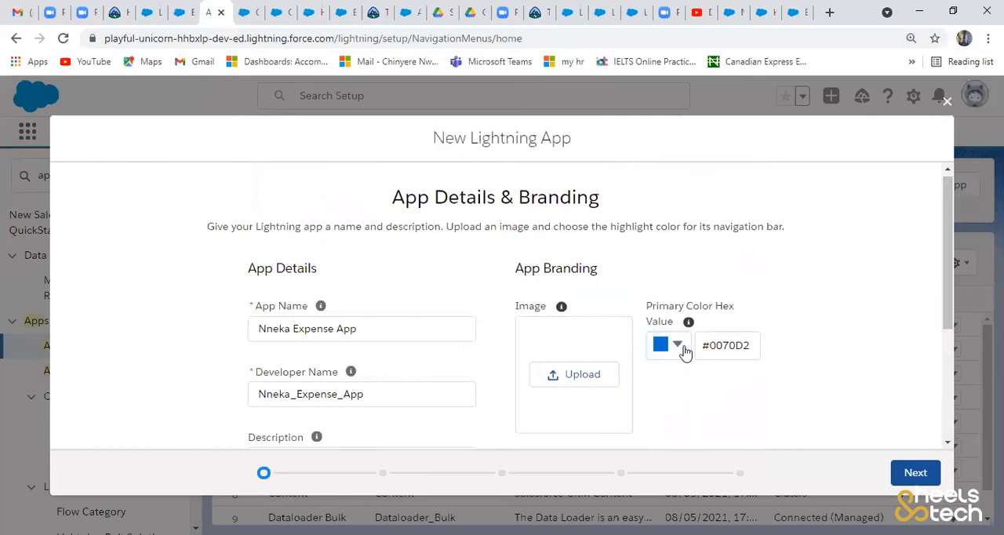
click(683, 349)
click(741, 449)
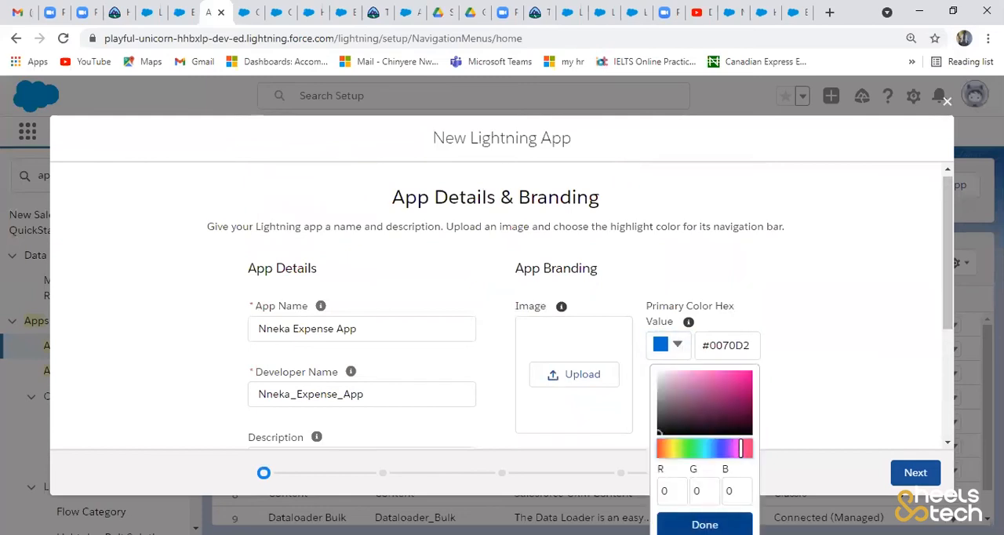
click(705, 524)
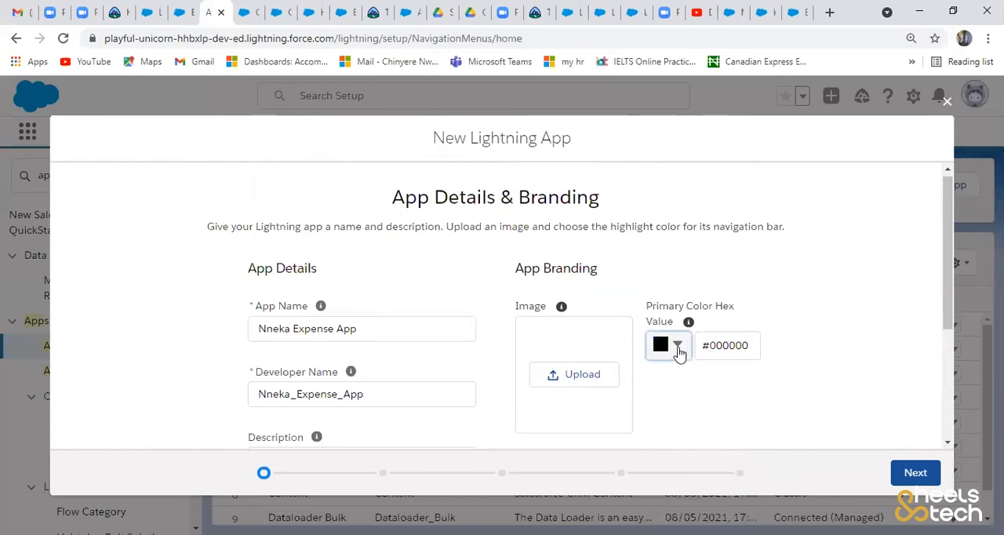
- Set the app's primary branding color to purple with RGB values 107, 9, 110
click(680, 346)
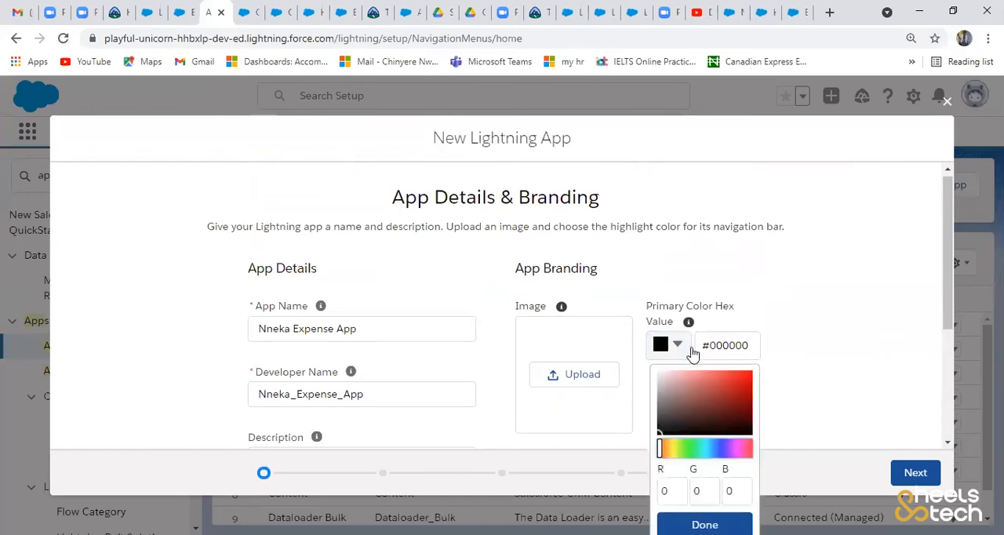
click(739, 447)
click(744, 408)
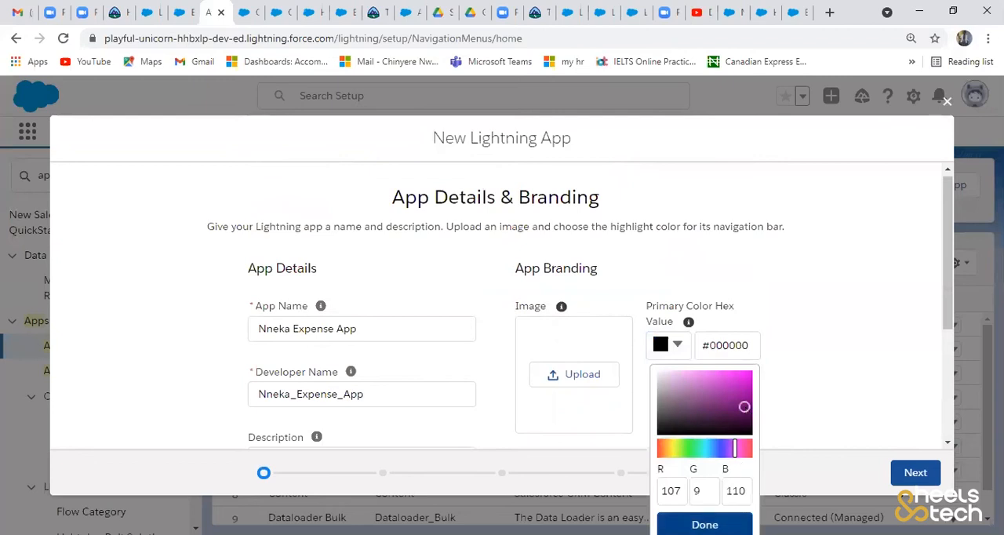
click(705, 524)
drag(945, 272, 942, 390)
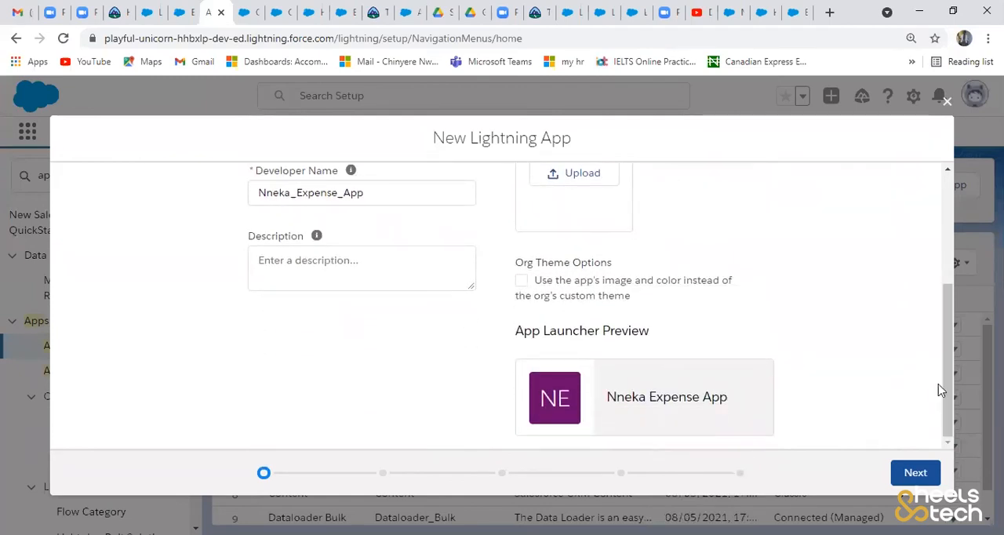
- Keep the default app options and utility items, and continue to the app's navigation items
click(914, 473)
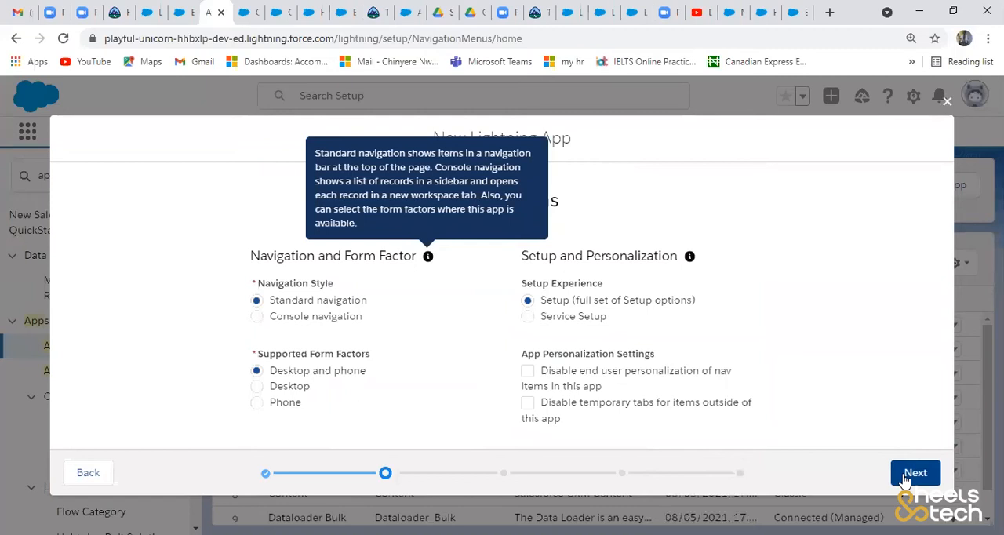
click(907, 480)
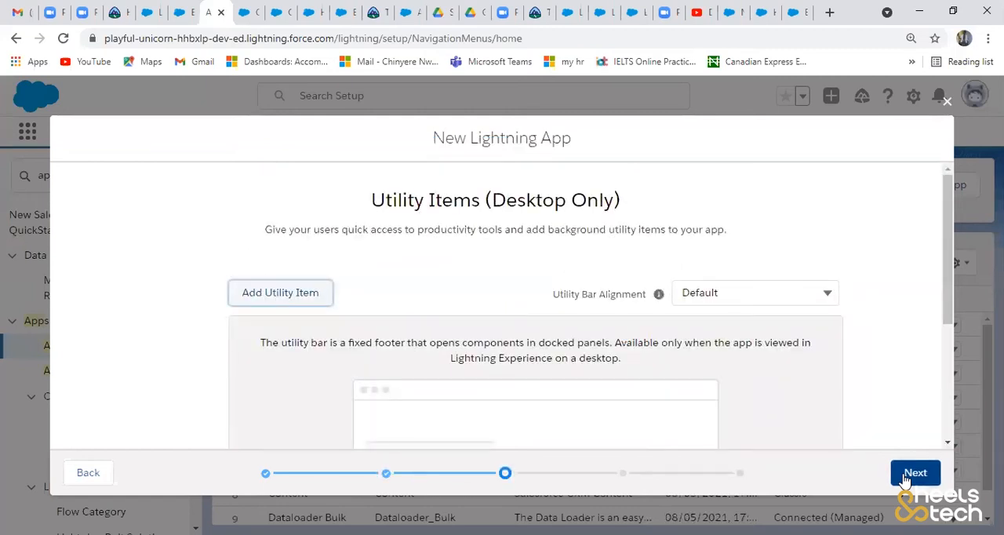
click(906, 480)
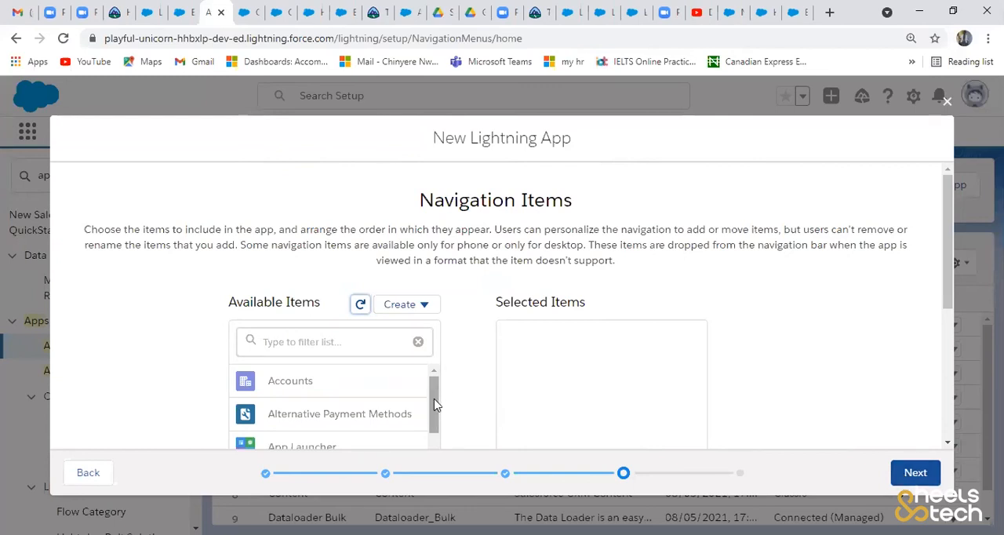
- Filter the available navigation items by "home" and add Home to the app's selected items
mouse_move(435, 404)
mouse_down()
mouse_move(419, 484)
mouse_move(437, 385)
mouse_up()
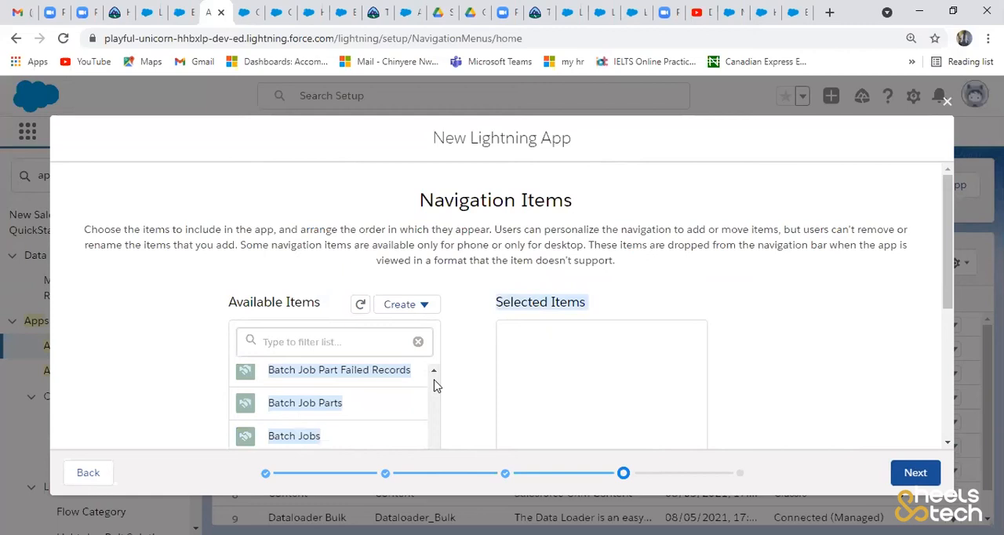
click(302, 342)
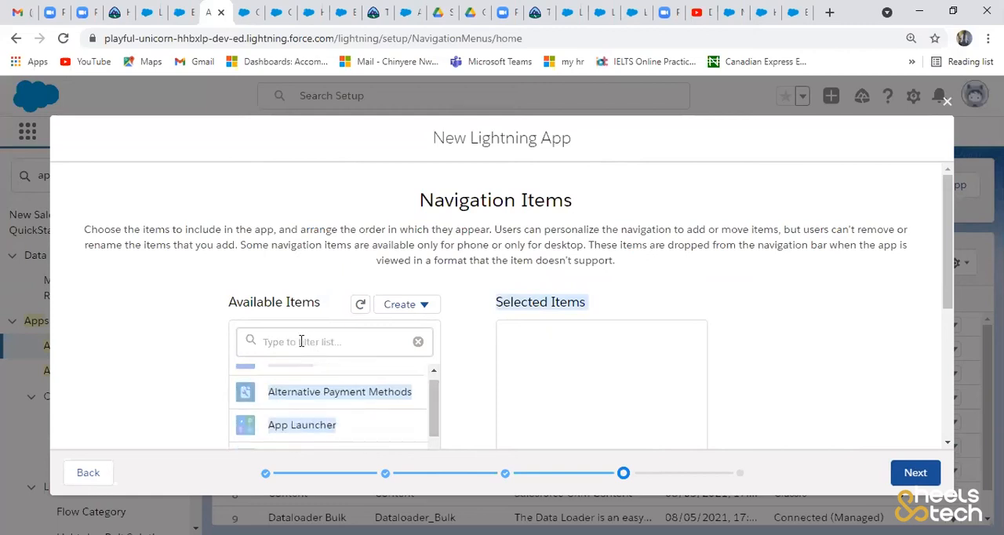
text(hom)
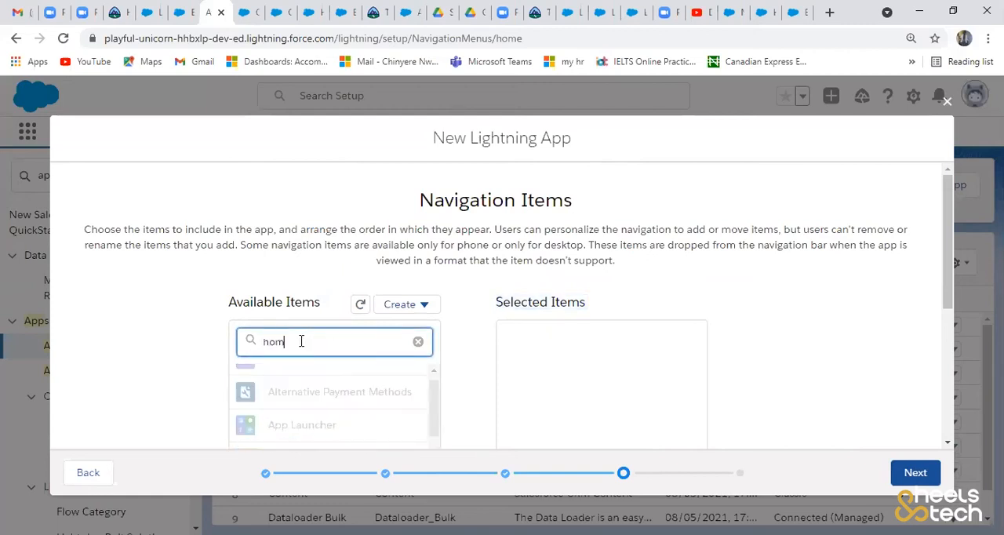
text(e)
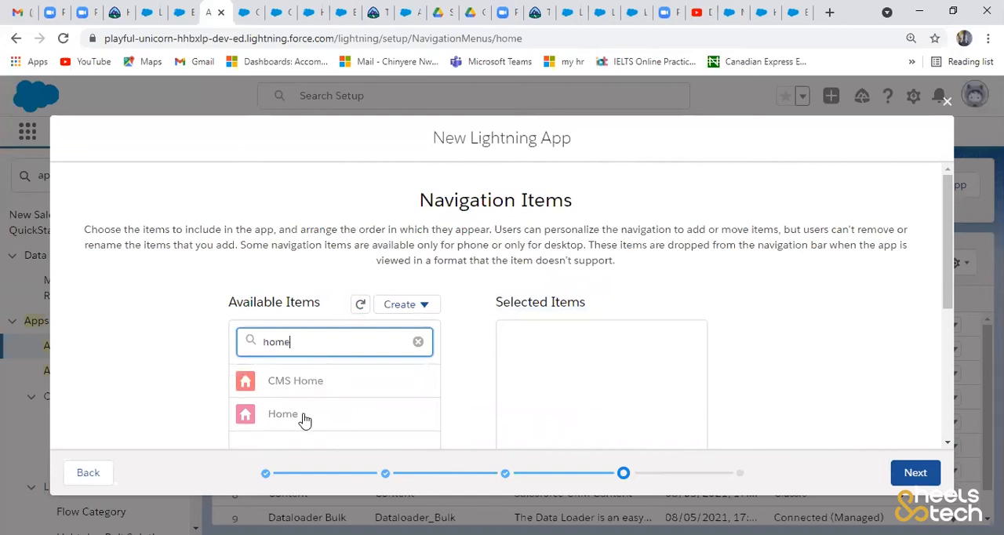
click(307, 420)
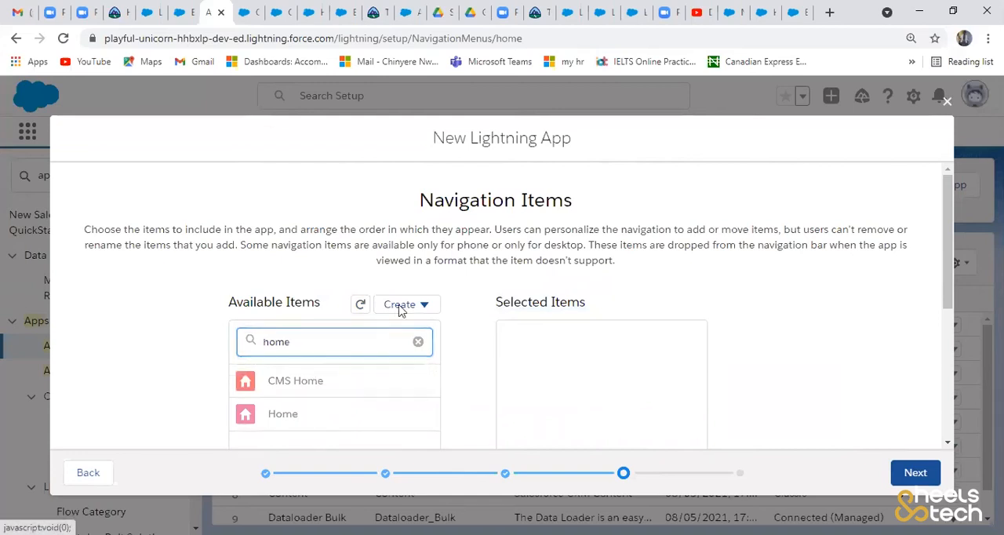
scroll(465, 308, down, 3)
click(466, 303)
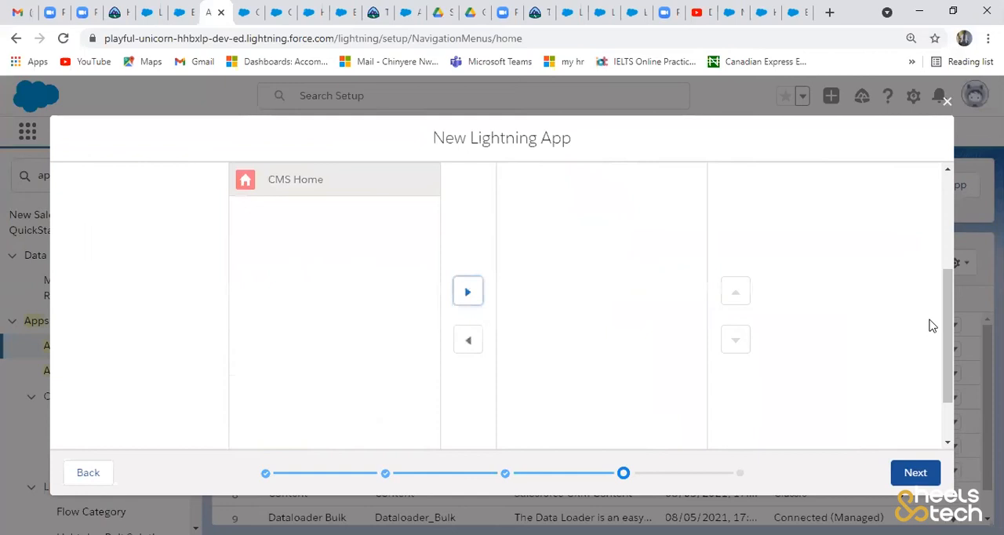
- Filter the available navigation items by "accounts" and add Accounts to the app's selected items
drag(946, 332, 946, 271)
click(283, 270)
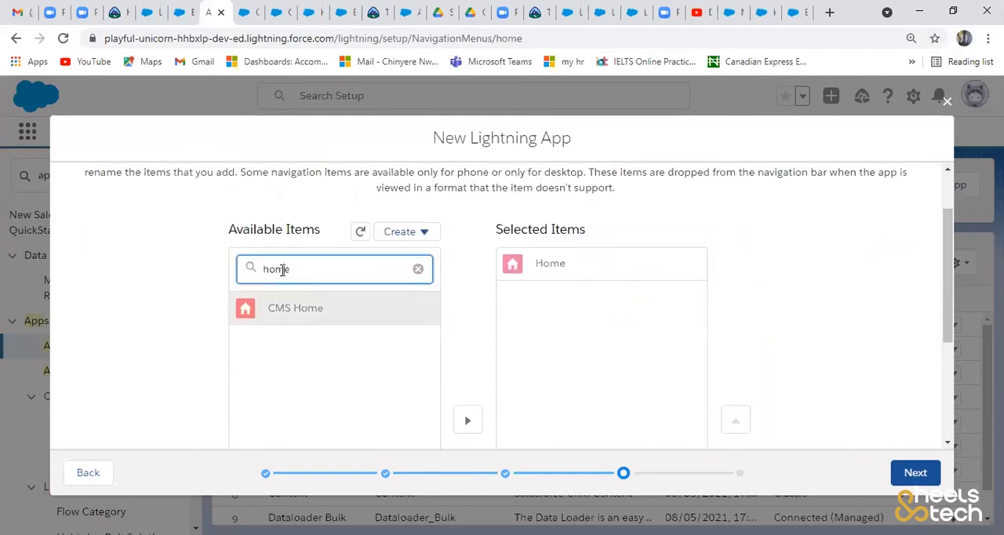
key(BackSpace)
key(BackSpace)
key(BackSpace)
key(BackSpace)
text(accounts)
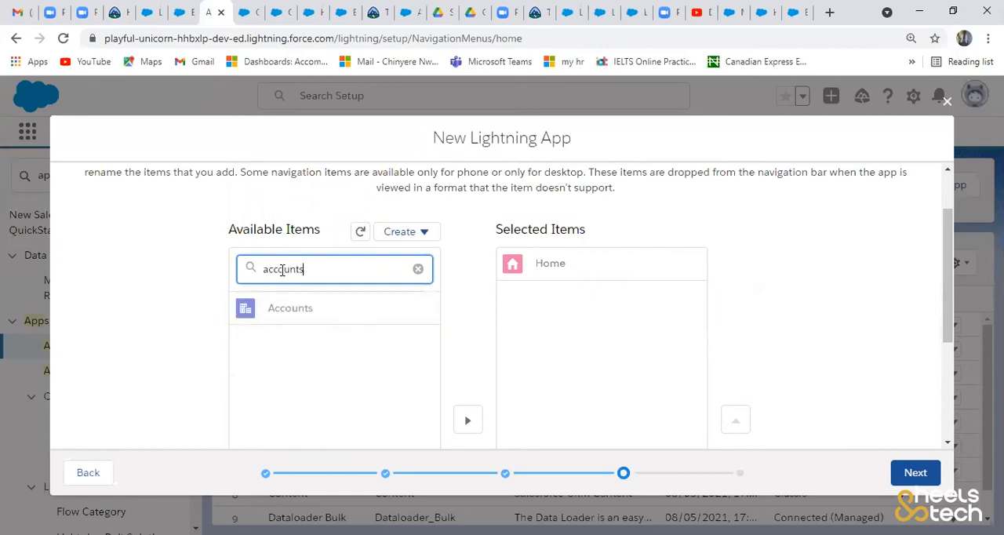
click(309, 313)
click(469, 303)
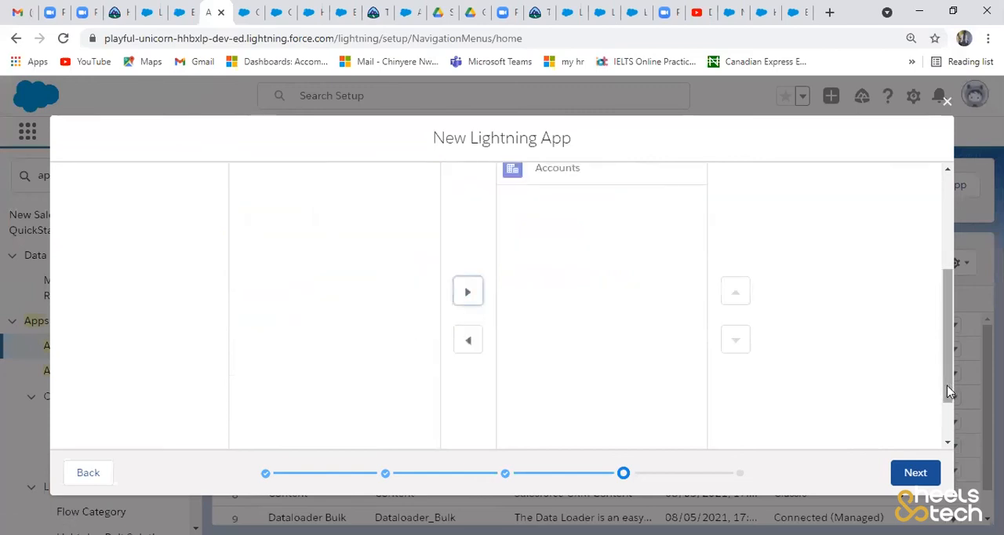
- Filter the available navigation items by "exp" and add Expense Request Forms to the app's selected items
drag(947, 355, 936, 261)
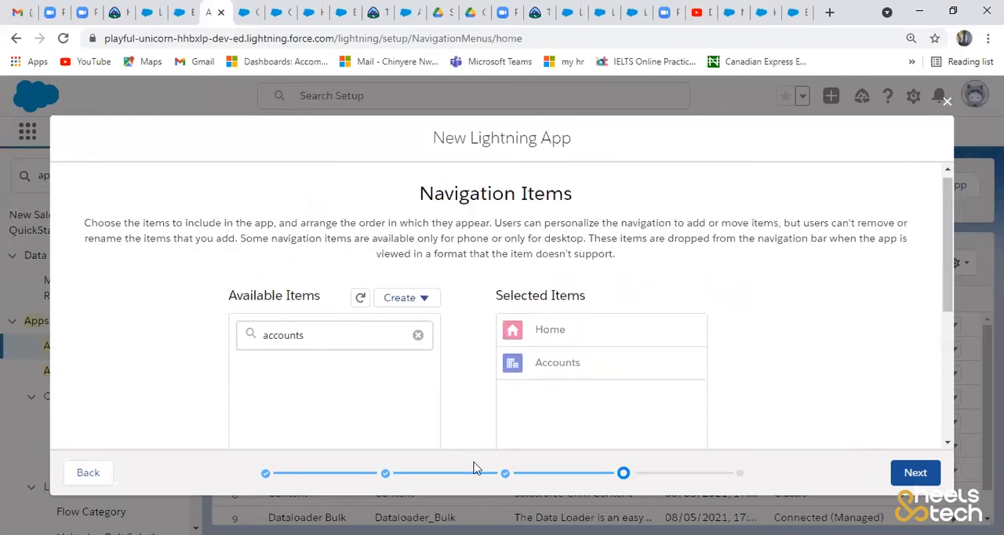
click(382, 337)
key(BackSpace)
key(BackSpace)
key(BackSpace)
key(BackSpace)
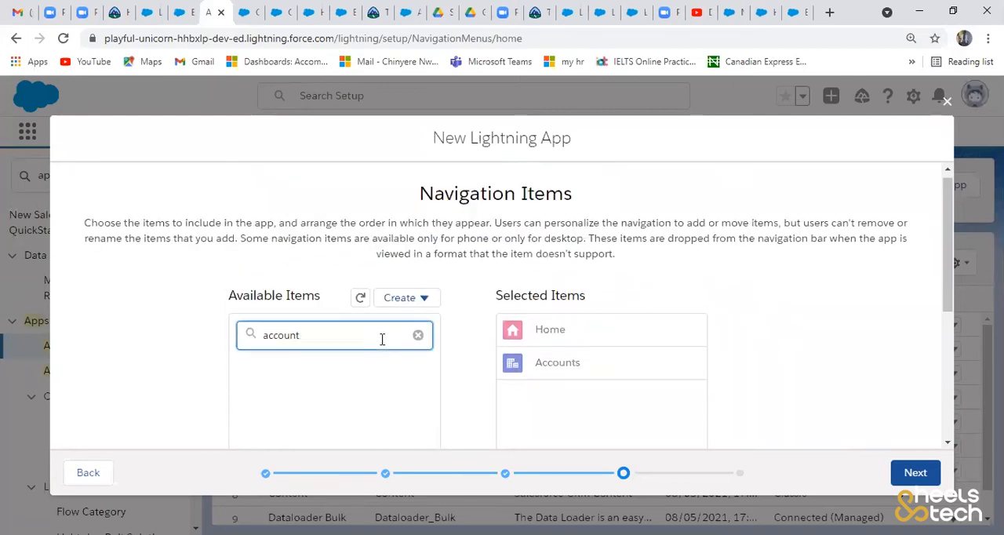
key(BackSpace)
key(BackSpace)
key(BackSpace)
key(BackSpace)
text(exp)
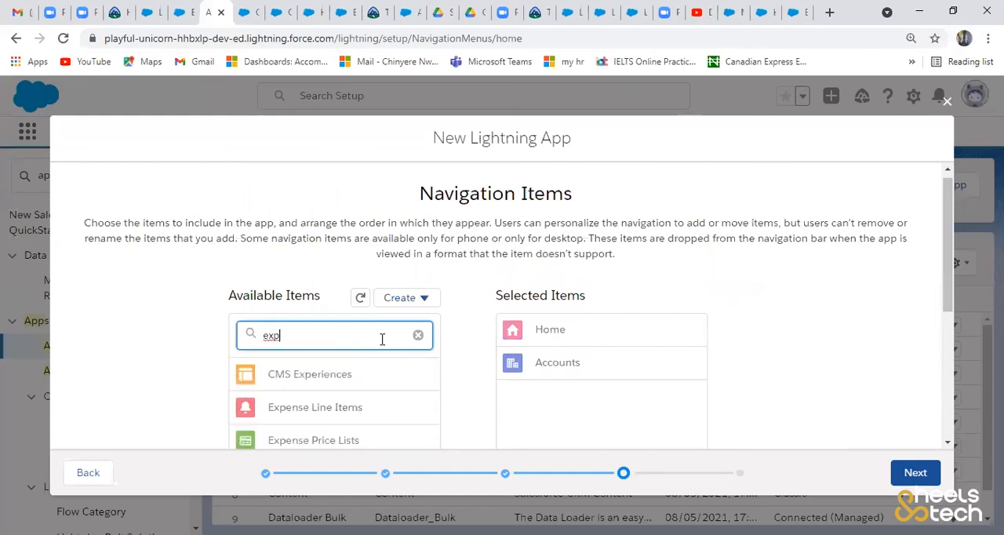
drag(947, 302, 947, 336)
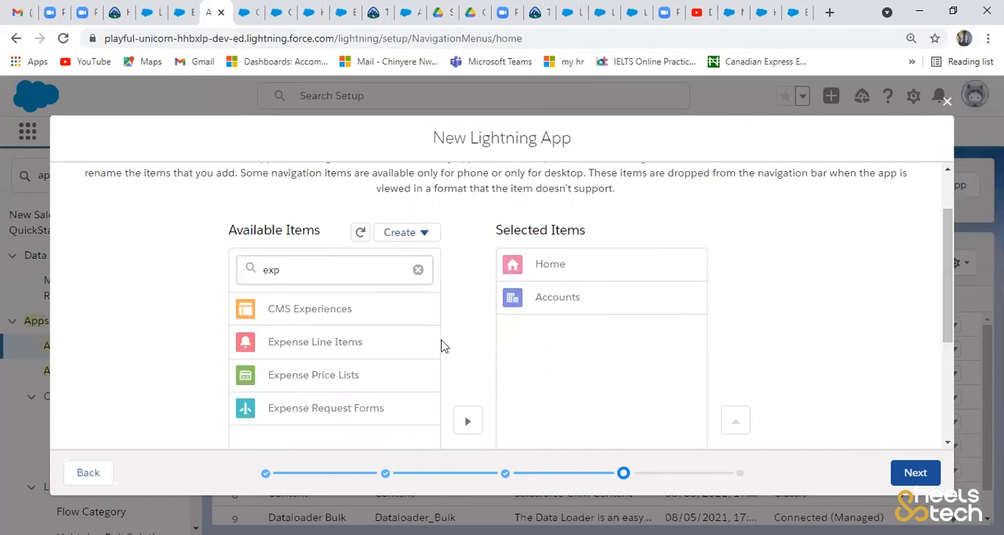
click(367, 409)
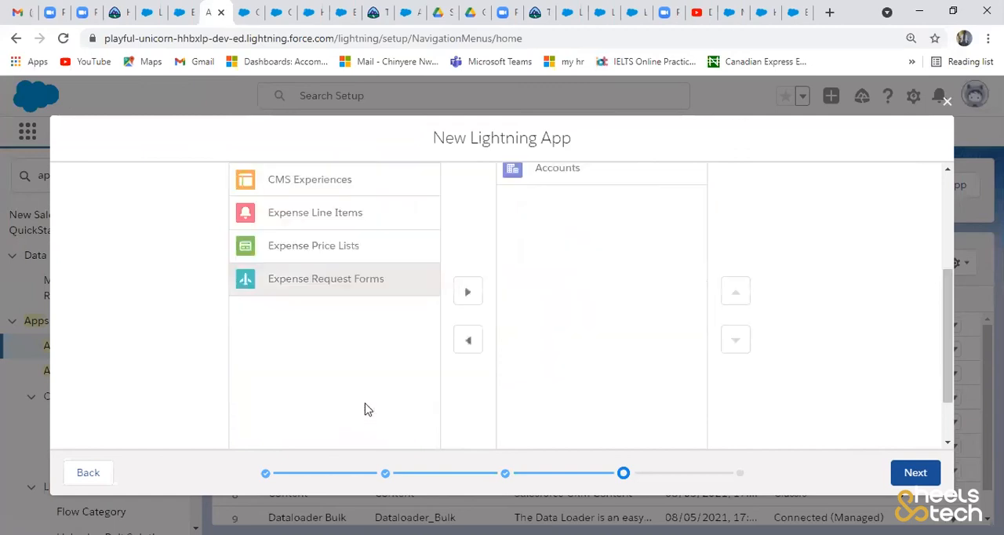
click(468, 293)
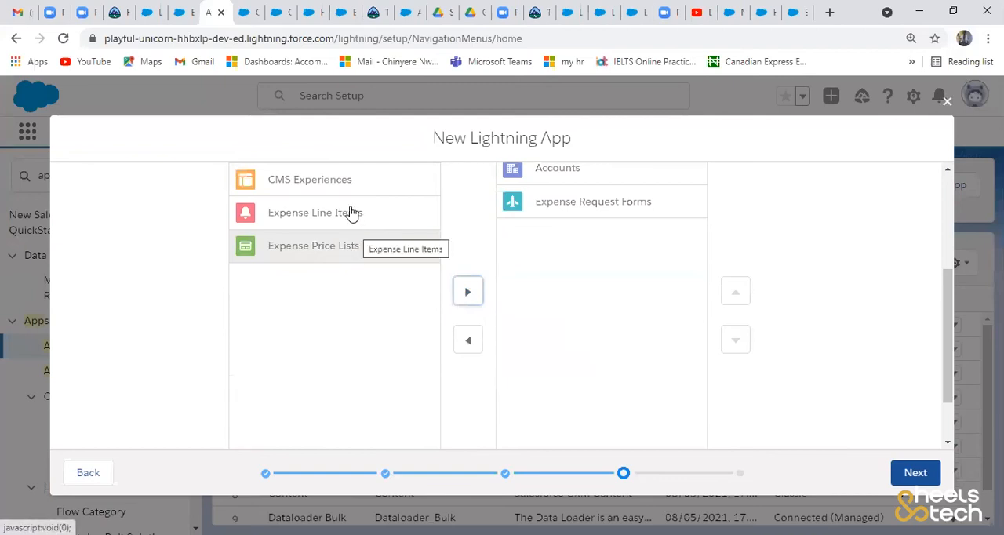
- Add Expense Line Items and Expense Price Lists to the app's selected navigation items
click(349, 214)
click(463, 297)
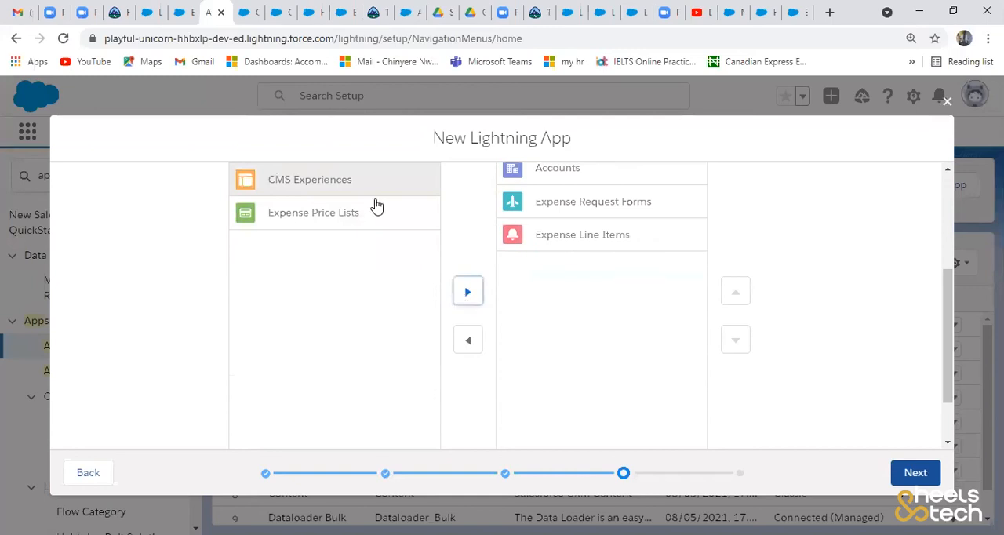
click(372, 214)
click(467, 293)
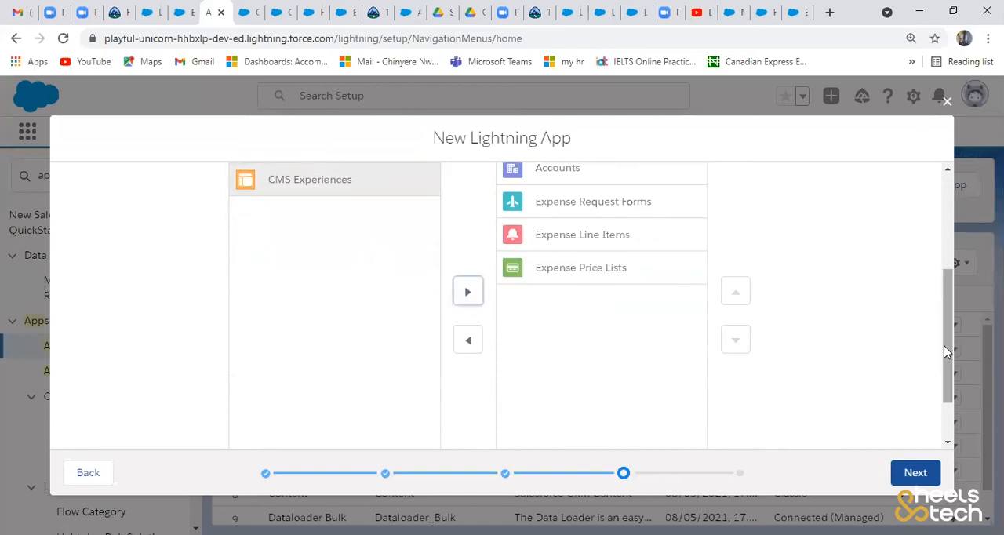
- Filter the available navigation items by "das" and add Dashboards to the app's selected items
drag(944, 343, 941, 263)
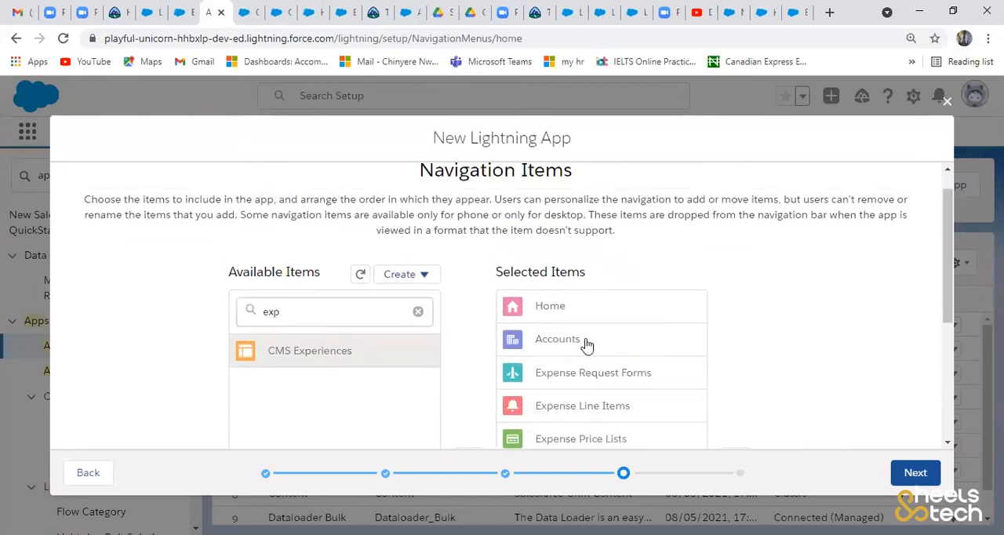
click(314, 320)
key(BackSpace)
key(BackSpace)
key(BackSpace)
text(das)
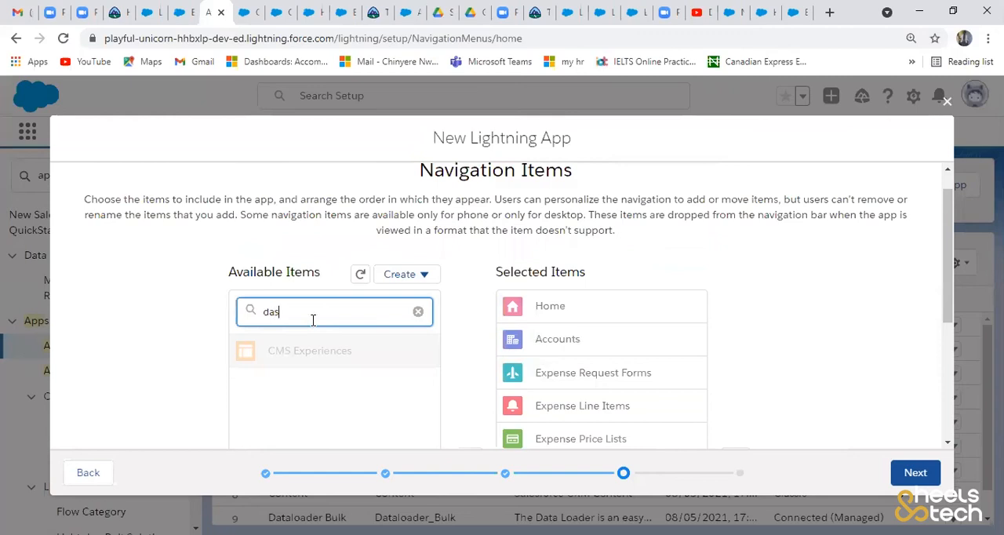
click(316, 352)
scroll(471, 325, down, 2)
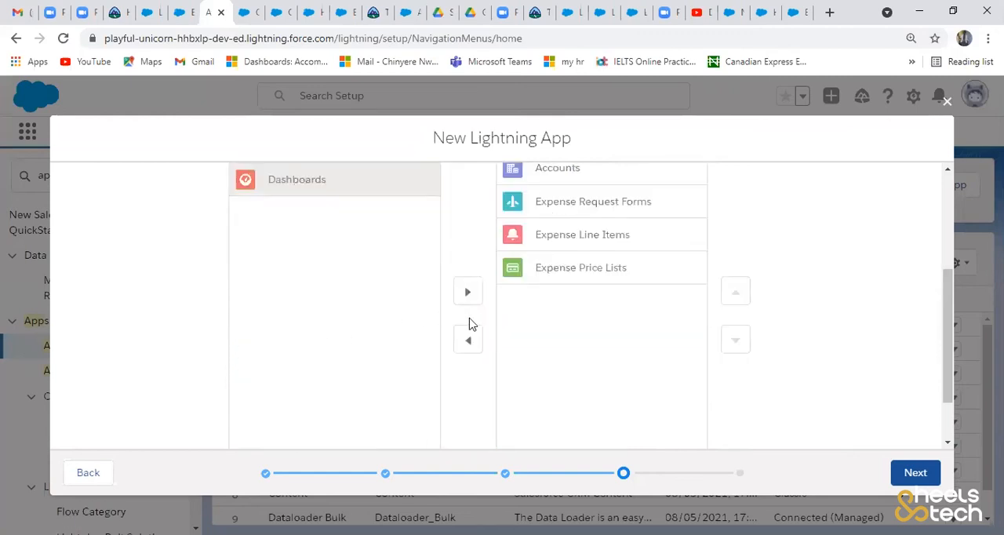
click(469, 302)
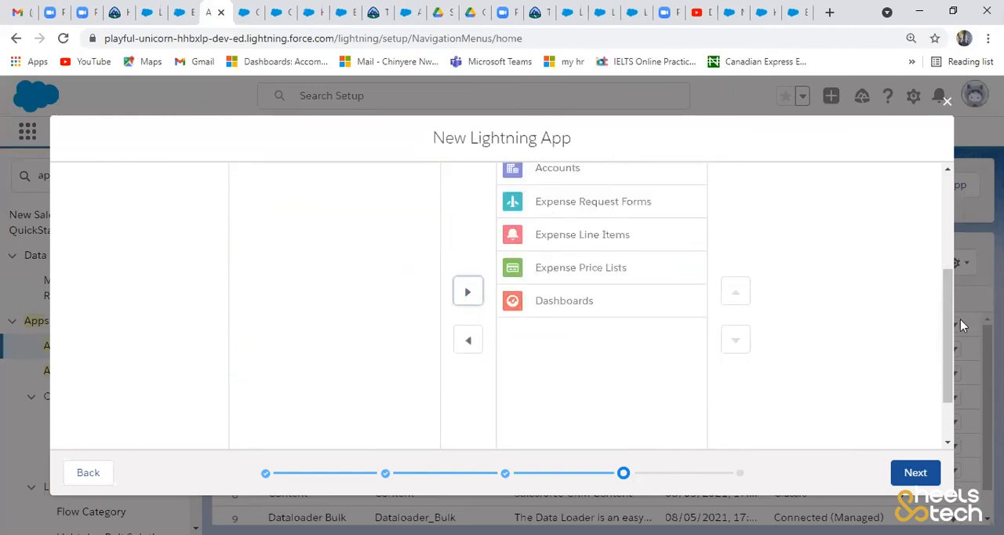
- Filter the available navigation items by "reports", select the matching item, and continue to the app's user profiles
drag(944, 317, 938, 214)
click(377, 346)
key(BackSpace)
key(BackSpace)
key(BackSpace)
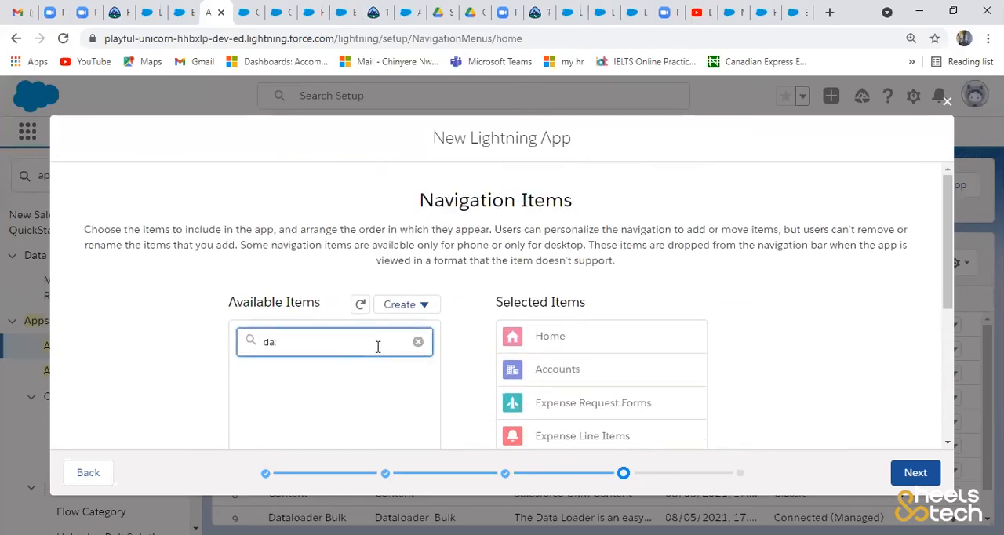
text(reports)
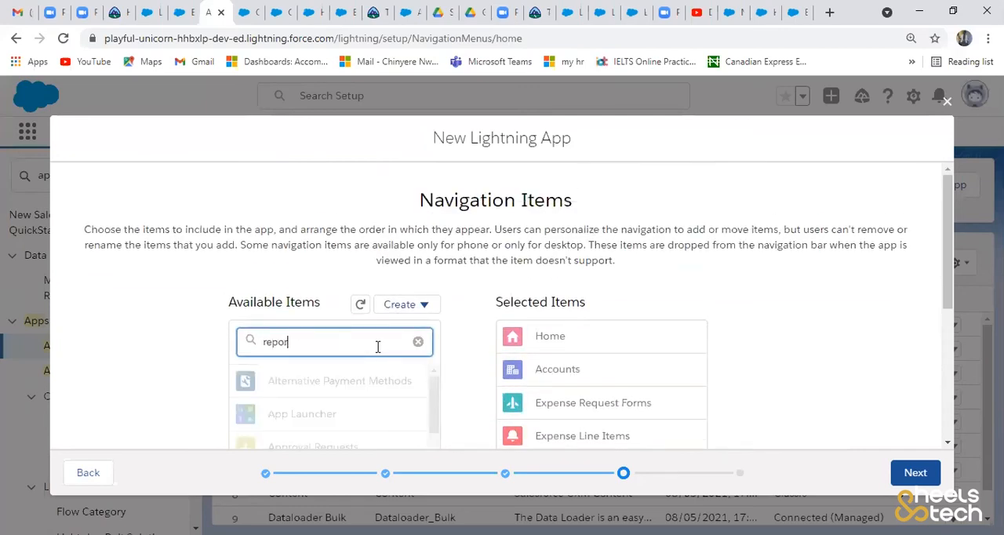
click(288, 380)
scroll(287, 381, down, 3)
click(910, 471)
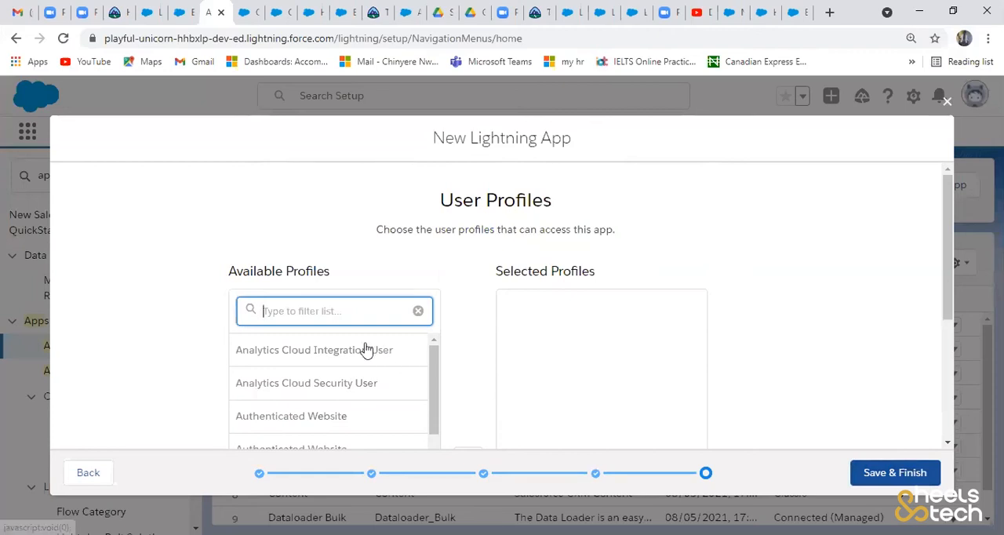
- Give every available user profile access to the app, then save and finish the new Lightning app
scroll(384, 350, down, 2)
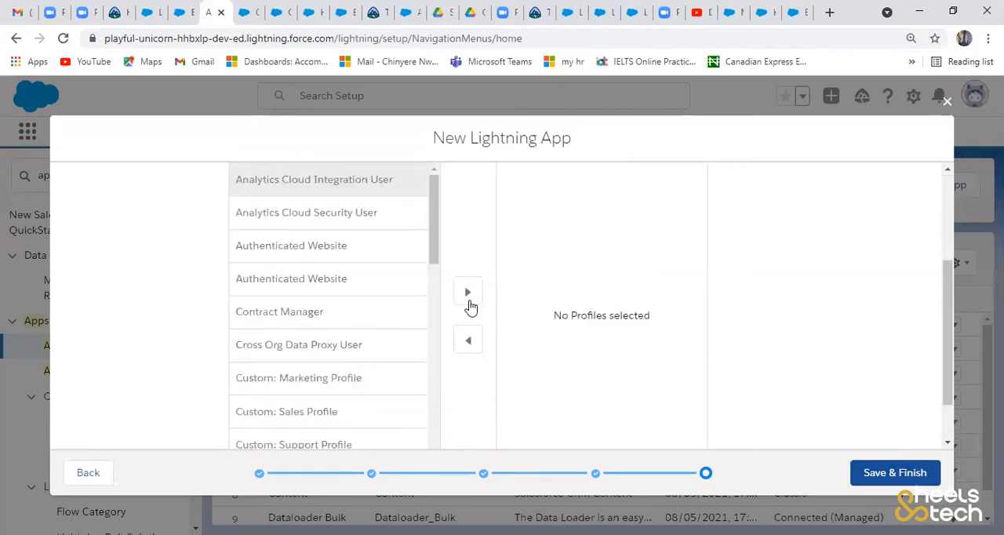
click(471, 307)
key(Return)
key(Return)
key(Return)
key(Return)
key(Return)
key(Return)
key(Return)
key(Return)
key(Return)
key(Return)
key(Return)
key(Return)
key(Return)
key(Return)
key(Return)
key(Return)
key(Return)
key(Return)
key(Return)
key(Return)
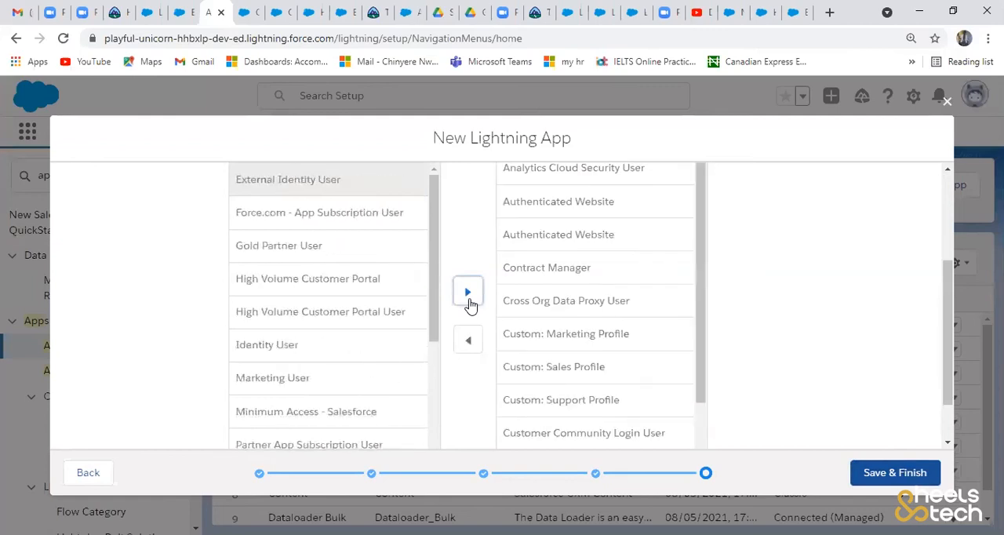
key(Return)
key(Return)
key(Return)
key(Return)
key(Return)
key(Return)
key(Return)
key(Return)
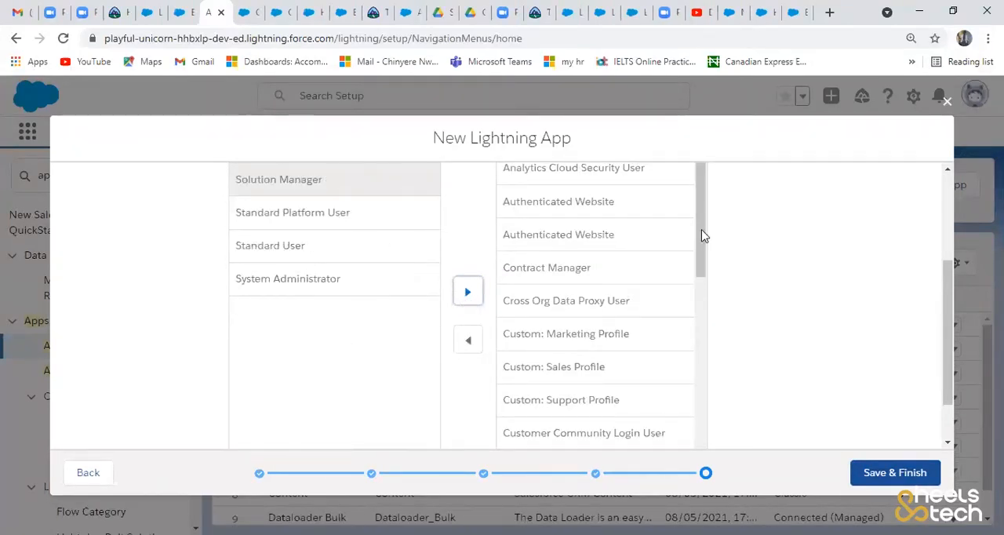
key(Return)
key(Return)
key(Return)
key(Return)
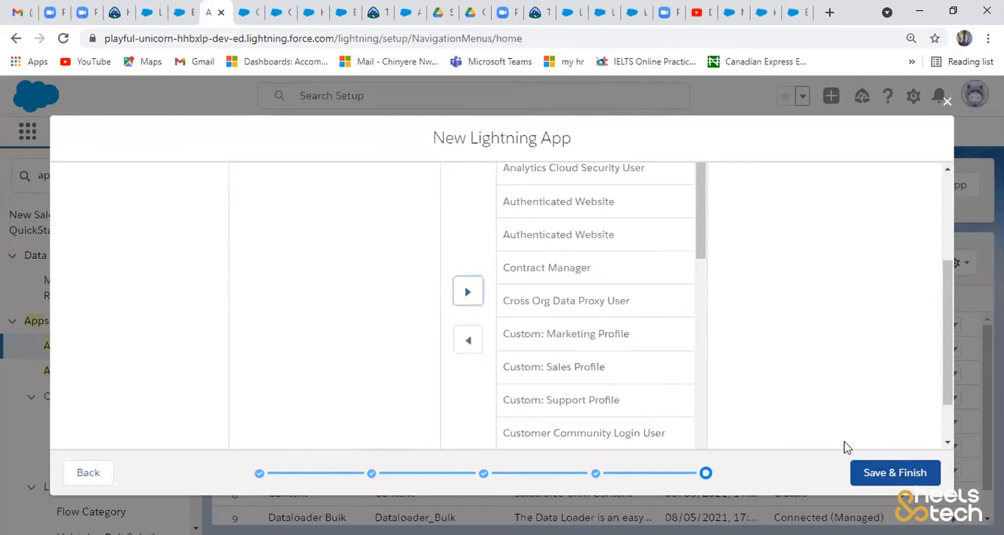
click(889, 471)
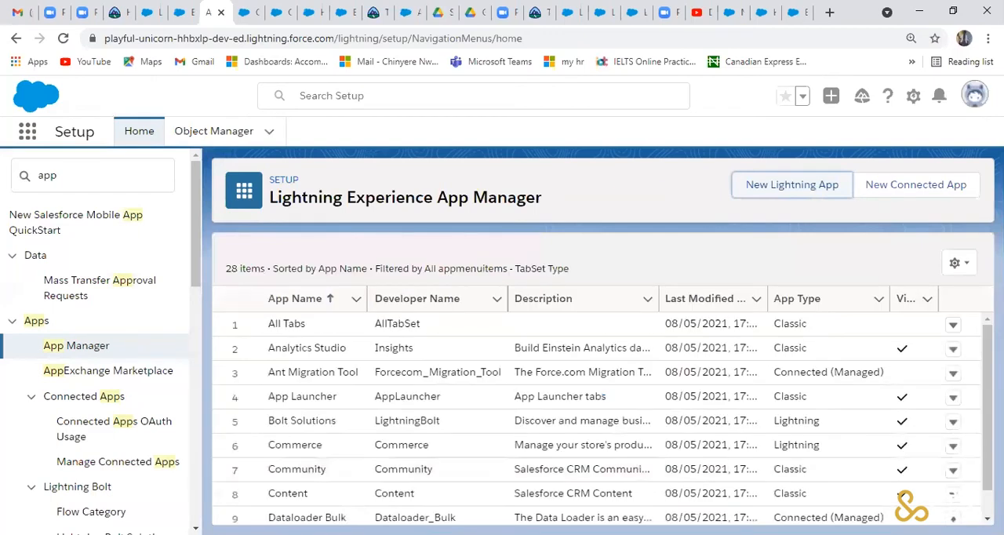
- Find the new expense app in the full App Launcher list and open it
scroll(288, 442, down, 3)
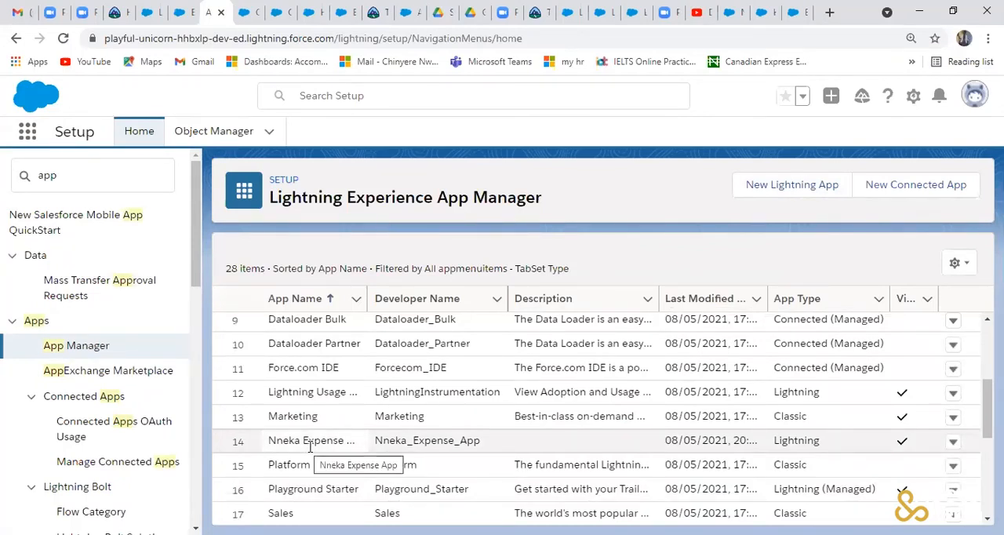
click(47, 145)
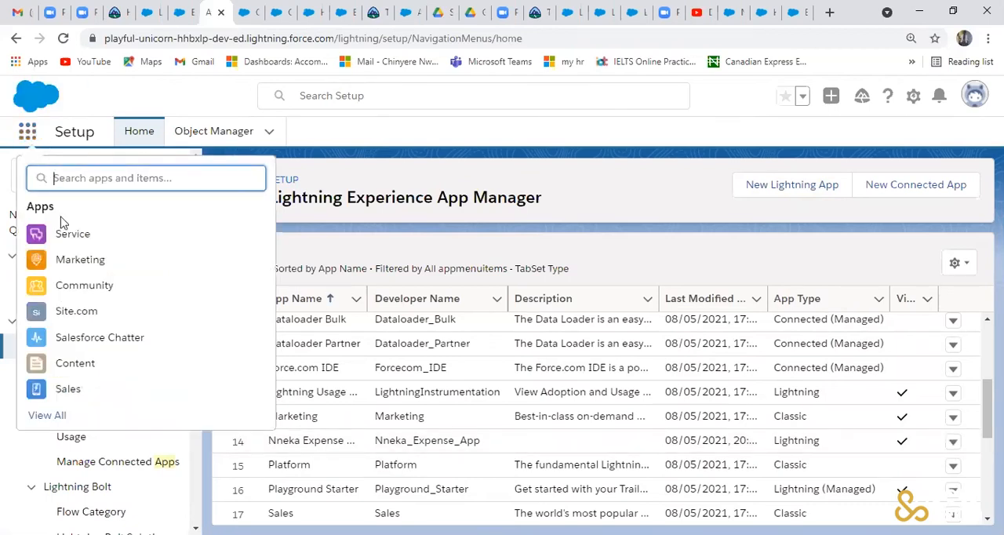
click(61, 418)
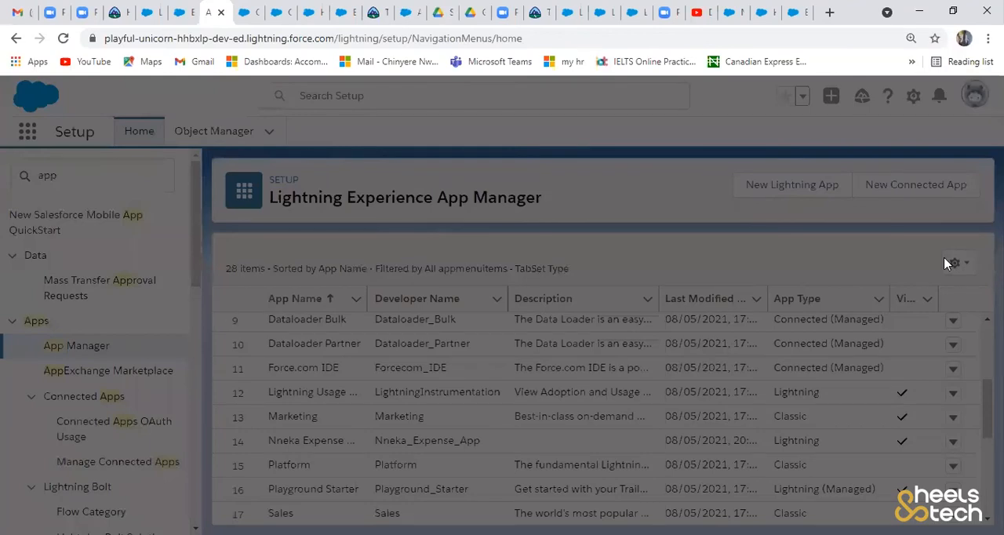
scroll(808, 292, down, 10)
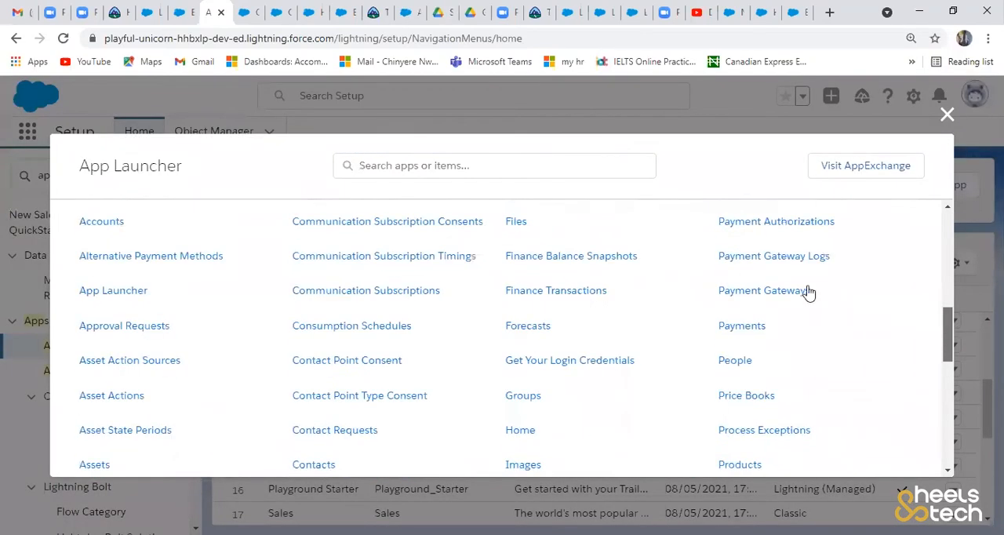
scroll(809, 292, up, 3)
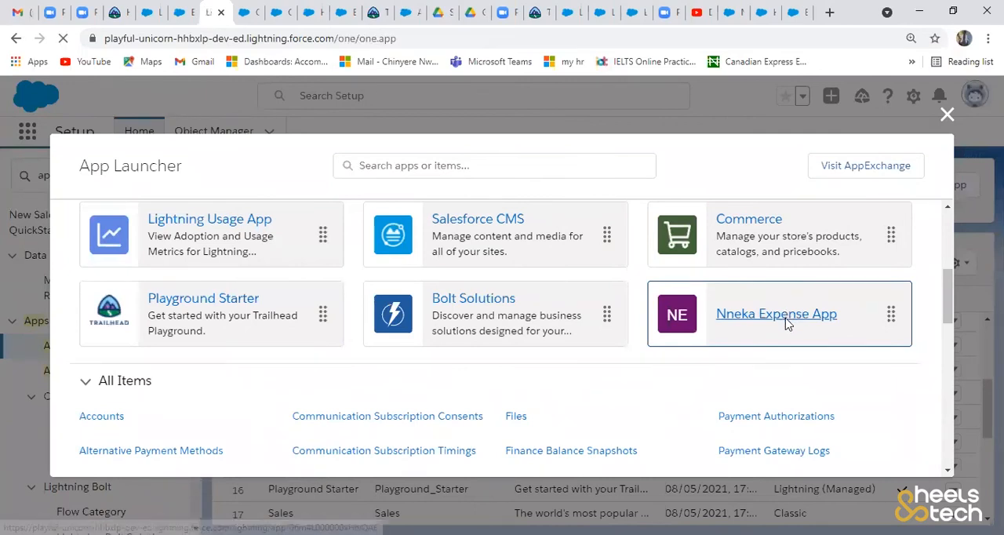
click(788, 322)
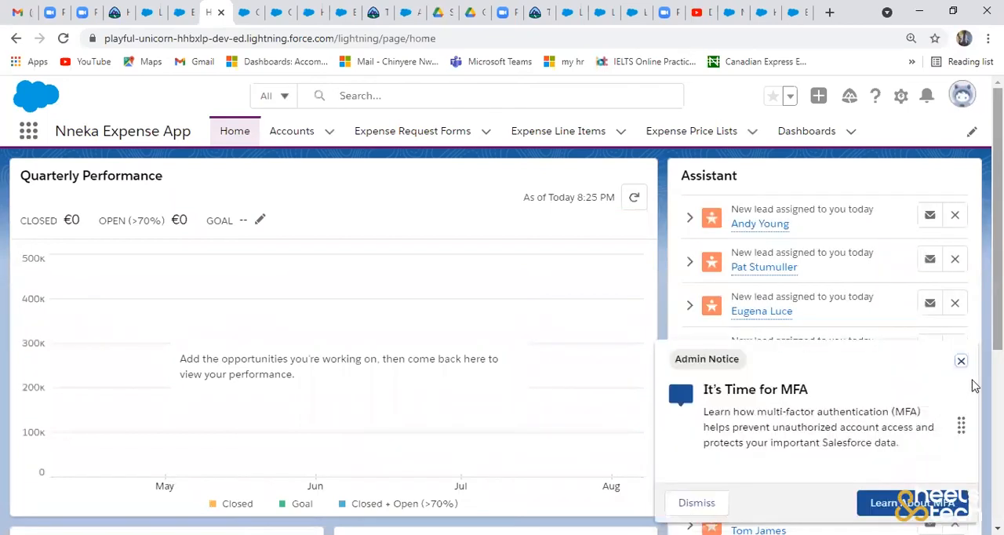
- Close the multi-factor authentication admin notice and look over the expense app's home page
click(962, 363)
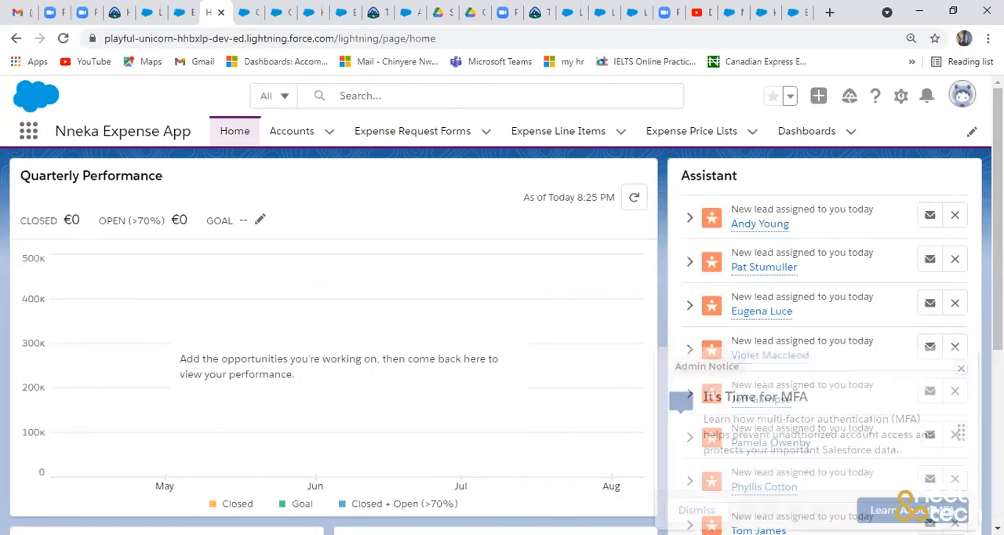
scroll(962, 362, down, 1)
scroll(961, 314, down, 1)
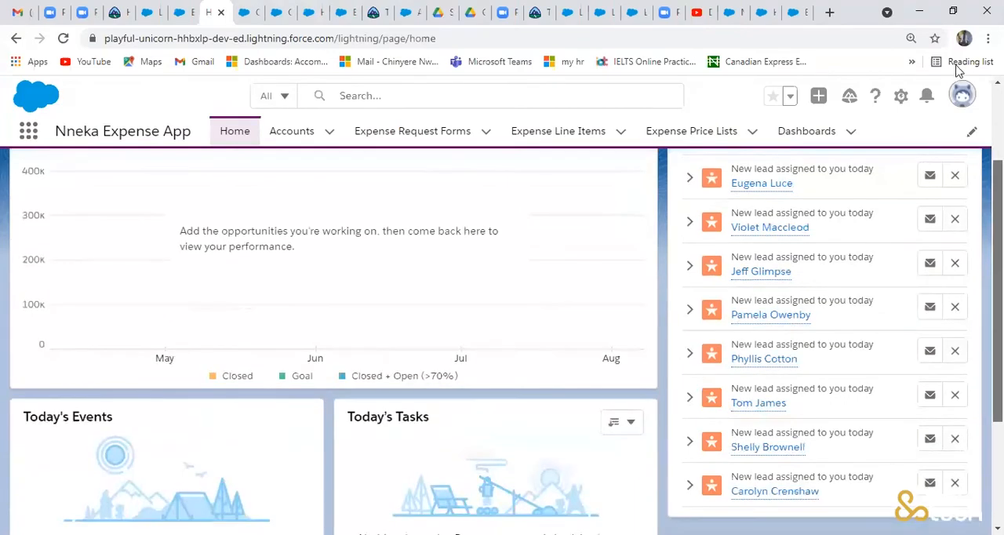
scroll(953, 70, up, 2)
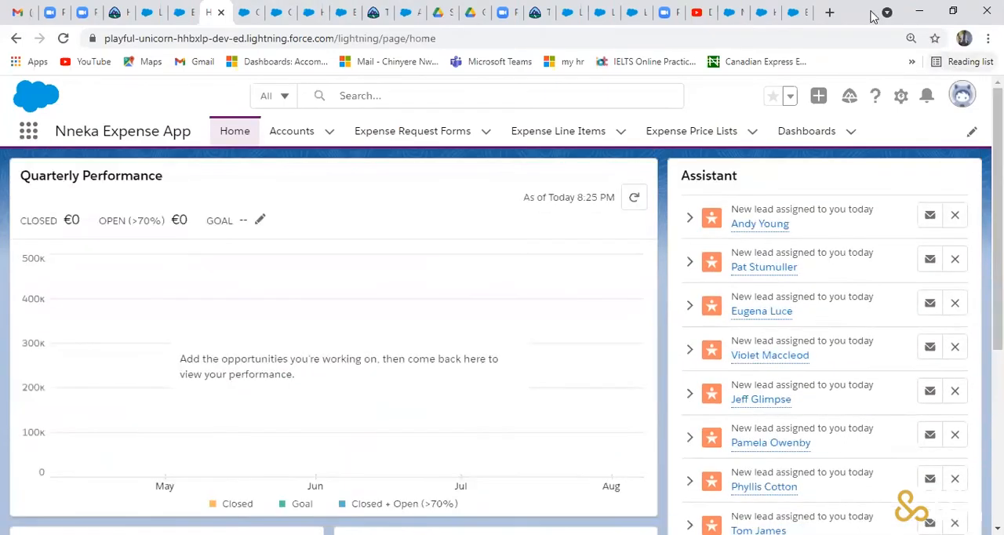
- Dismiss the new-lead recommendations one after another in the home page's Assistant
click(955, 216)
click(955, 217)
click(955, 217)
click(955, 217)
click(955, 217)
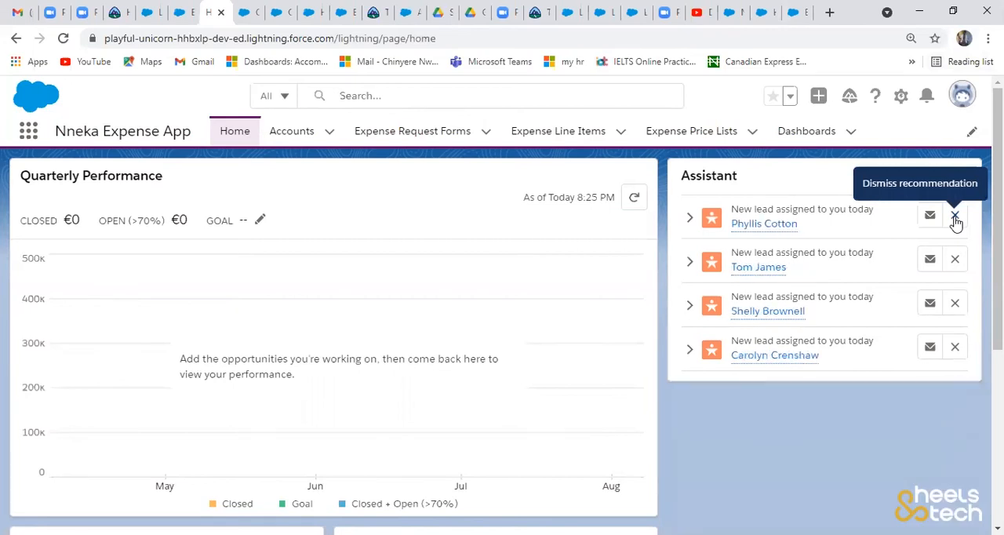
click(955, 218)
click(955, 217)
click(955, 217)
click(955, 218)
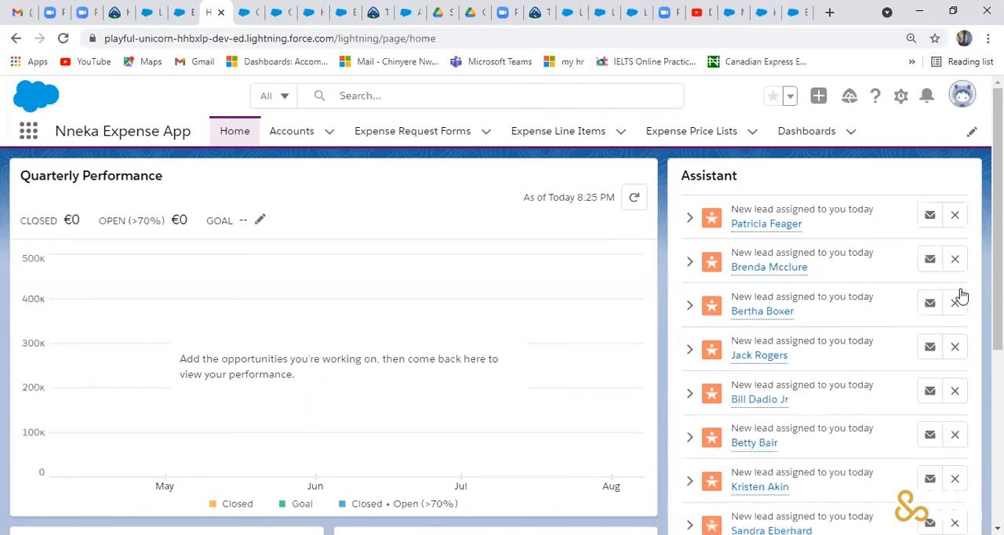
double_click(953, 223)
double_click(952, 223)
click(952, 223)
double_click(952, 223)
click(953, 222)
double_click(953, 222)
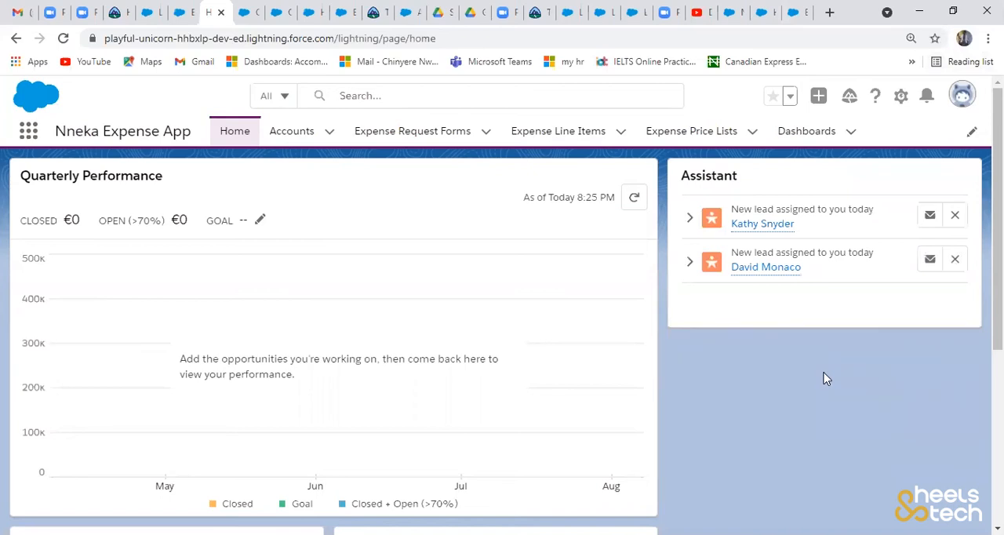
- Create and save a new account with the employee's first name as the account name
click(331, 133)
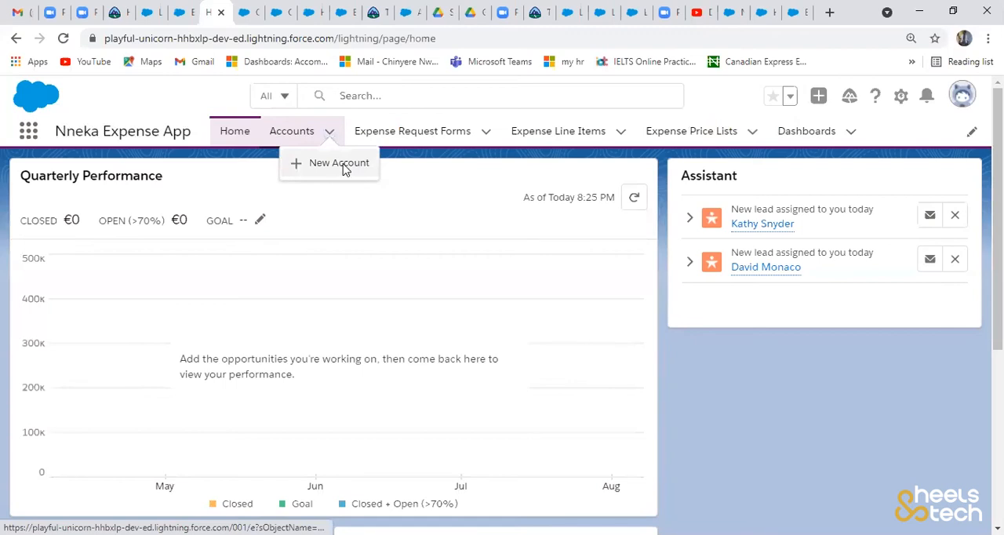
click(339, 163)
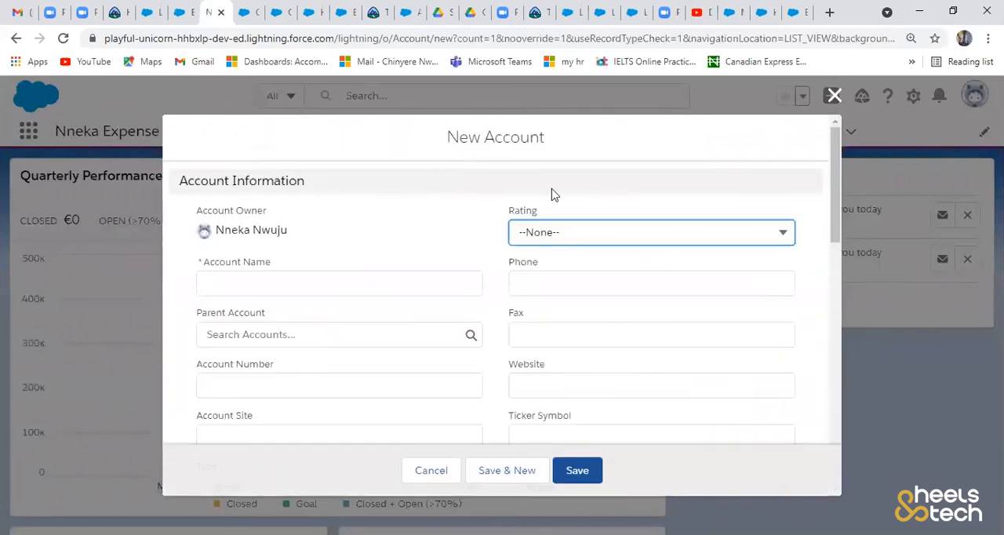
click(320, 283)
text(Bis)
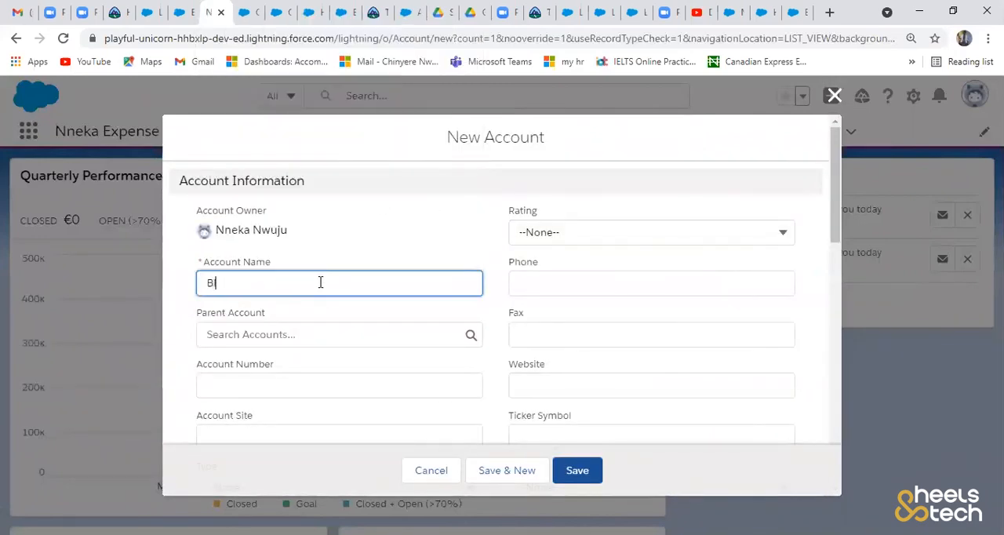
text(ola)
click(577, 471)
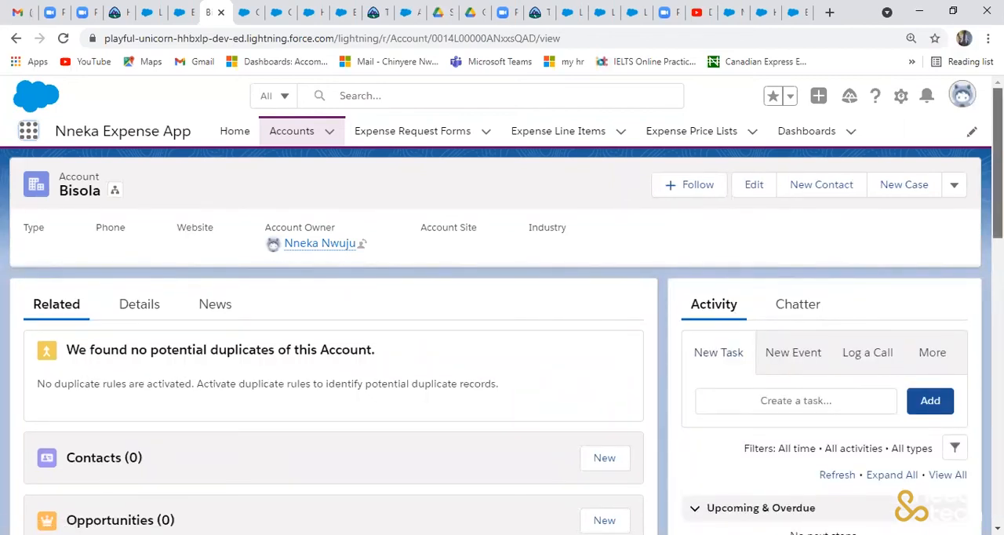
- Look through the related lists on the new account's page, including the expense request forms list
scroll(503, 337, down, 3)
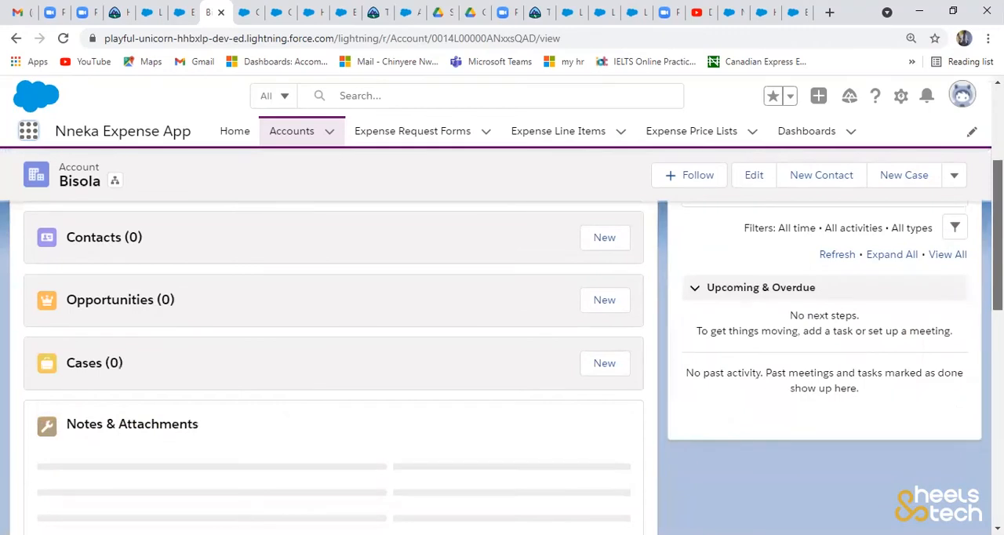
scroll(502, 365, down, 5)
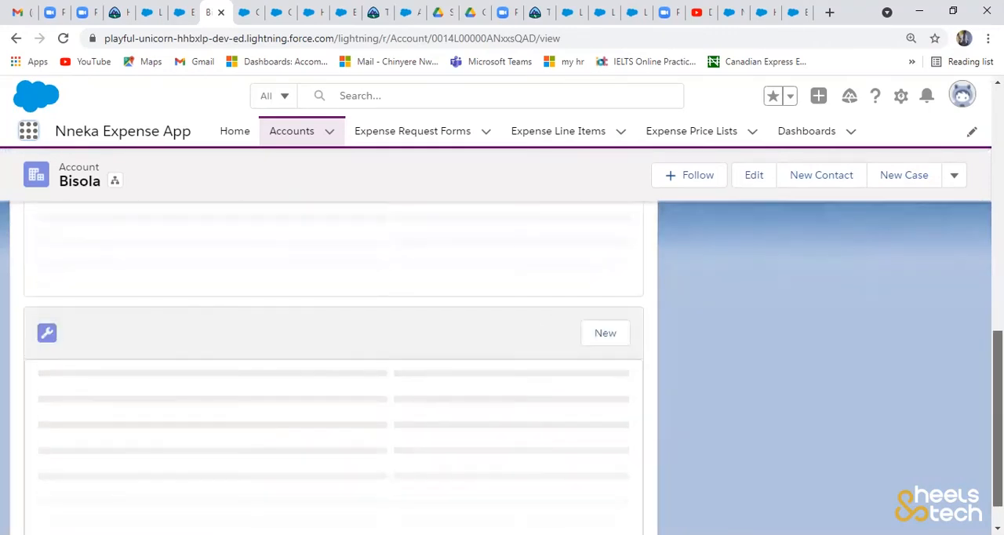
scroll(502, 365, up, 1)
scroll(503, 365, down, 1)
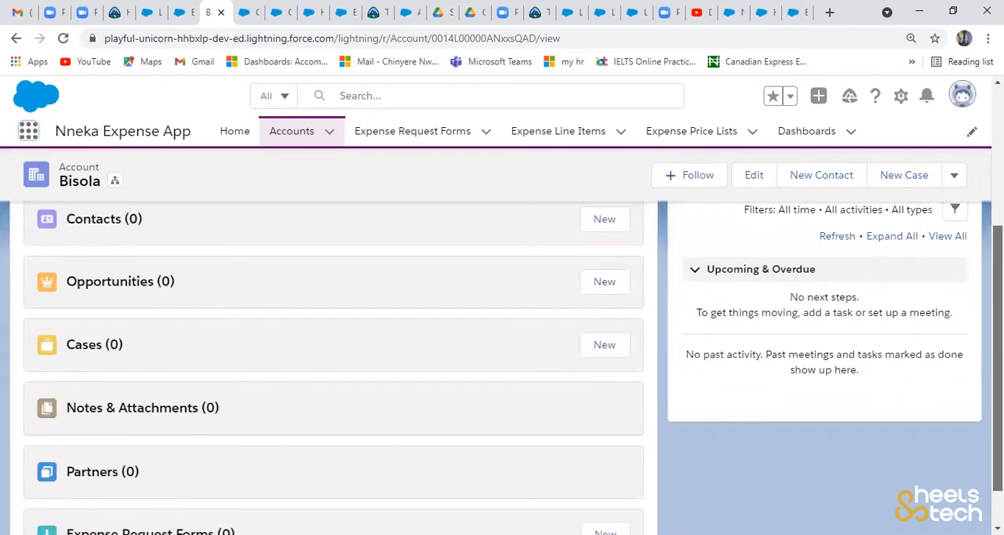
scroll(965, 210, down, 1)
scroll(966, 209, up, 1)
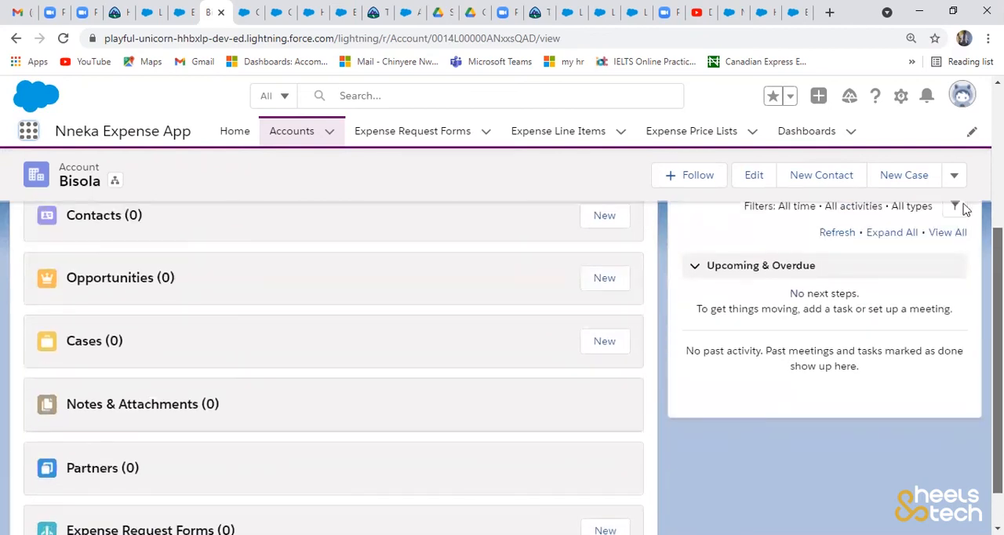
scroll(966, 209, up, 4)
scroll(966, 209, up, 2)
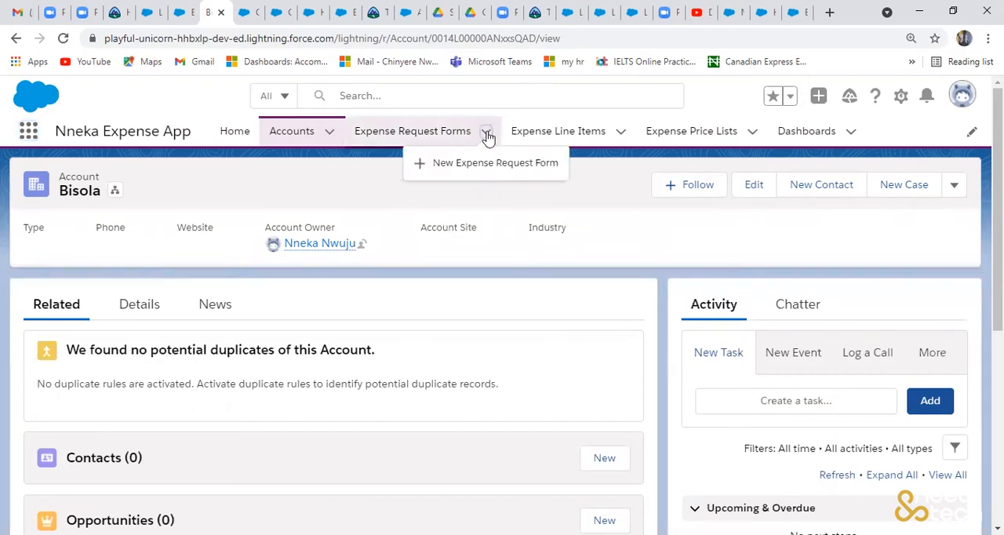
- Start a new expense request form and pick the newly created account as the employee name
click(422, 170)
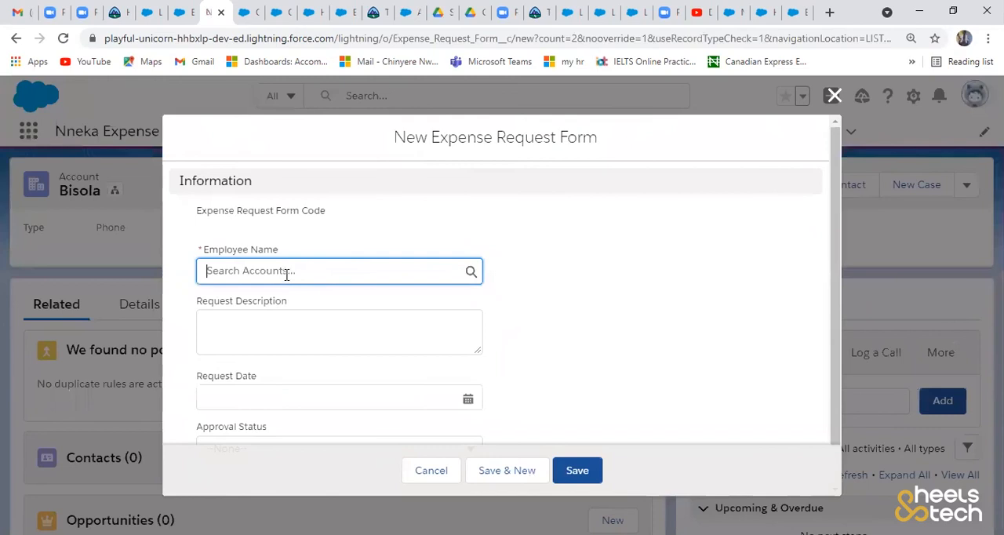
click(287, 271)
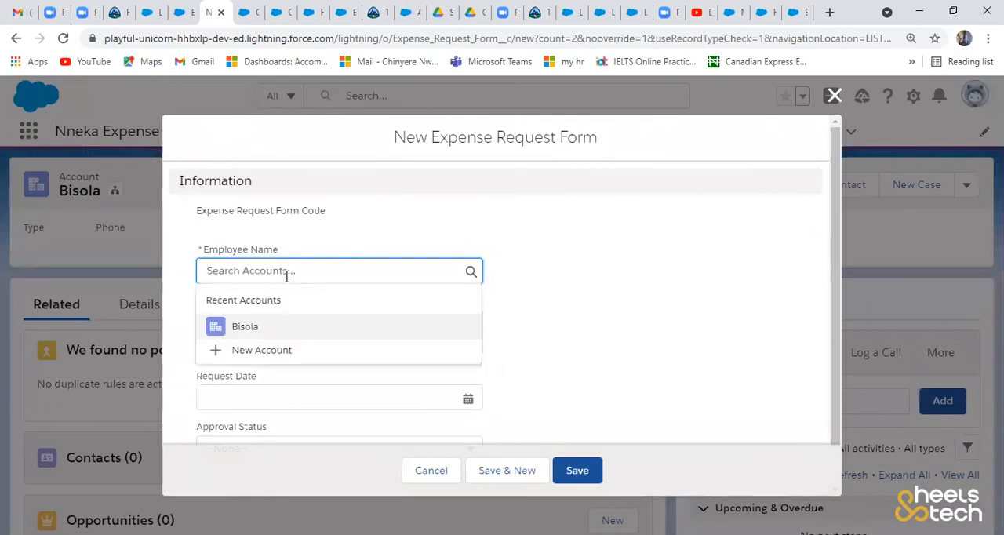
click(259, 336)
click(259, 329)
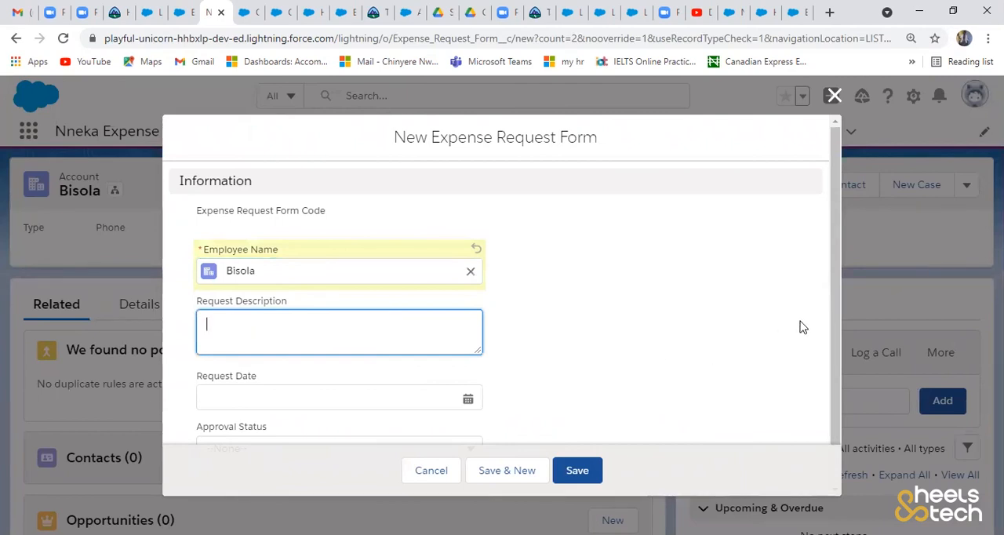
drag(831, 342, 833, 404)
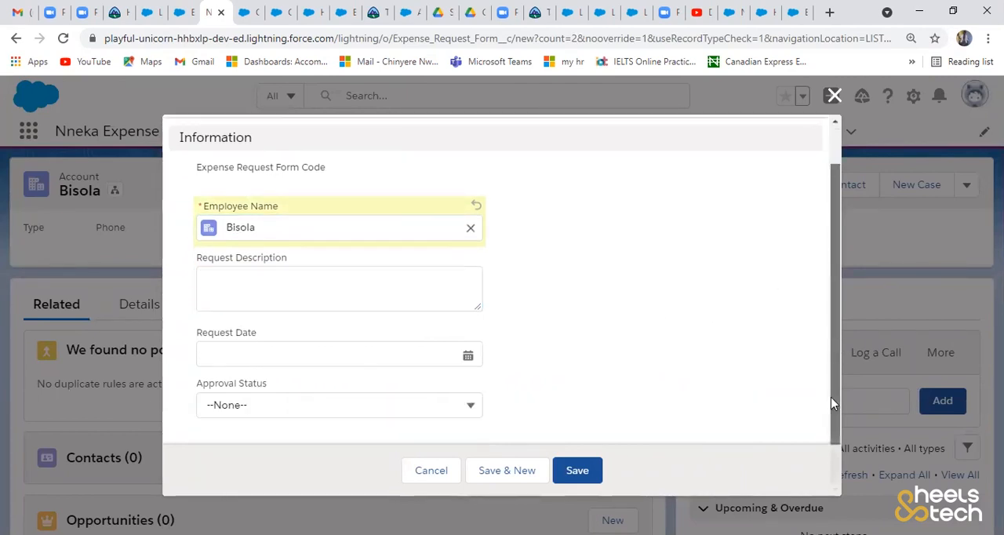
- Enter "Stationery, Internet" as the request description, set the request date to 08/05/2021 and save the expense request form
click(300, 293)
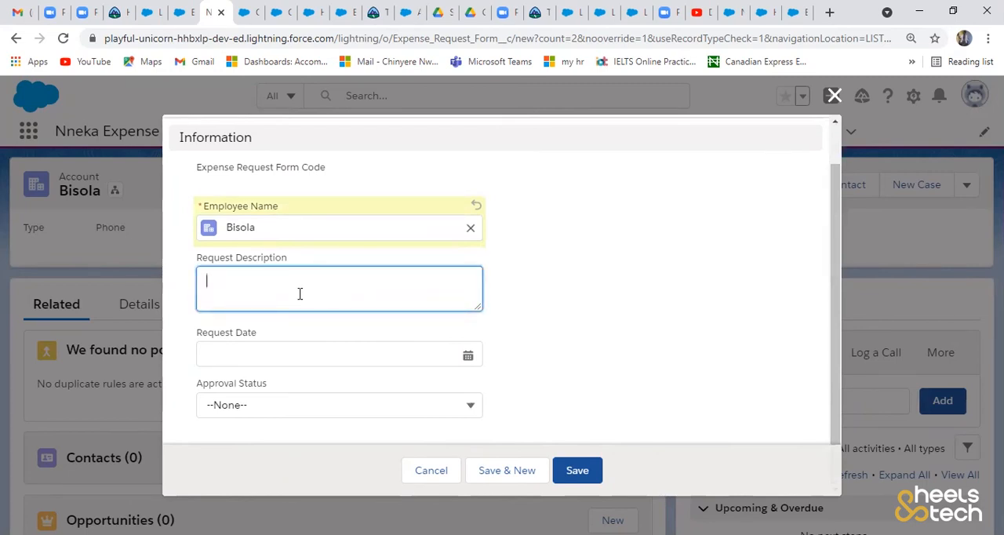
text(O)
key(BackSpace)
text(Stationery,)
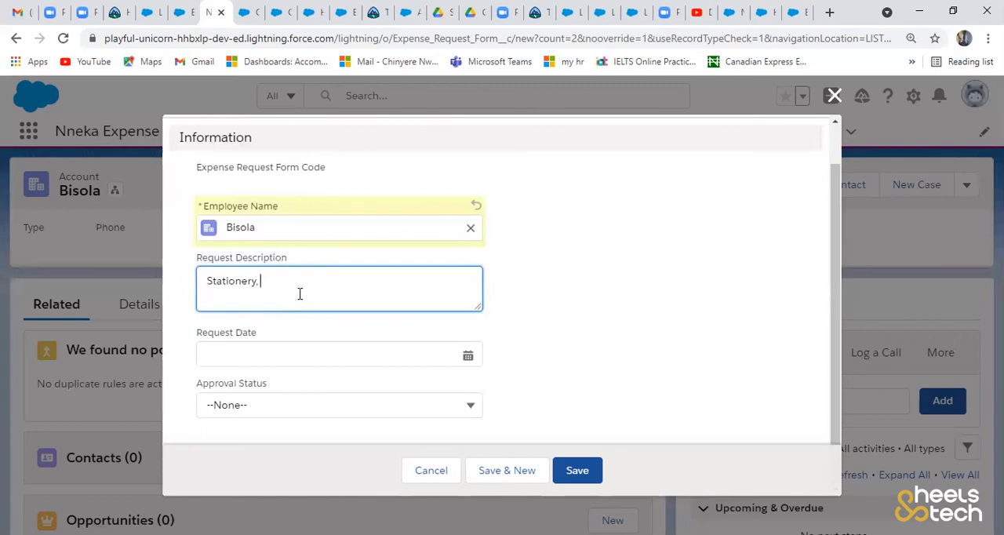
text(Internet)
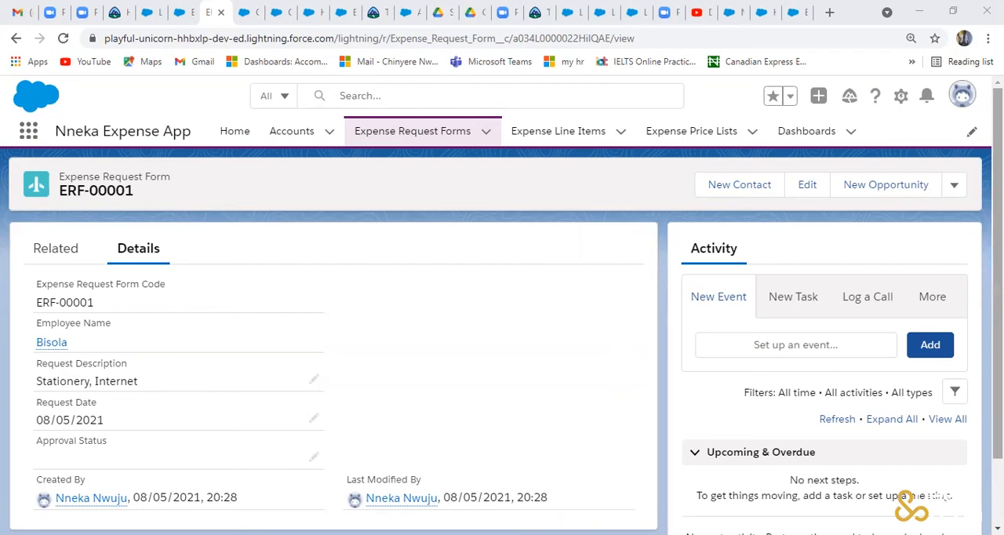
- Review the saved expense request form's details and check its related lists
scroll(502, 330, down, 2)
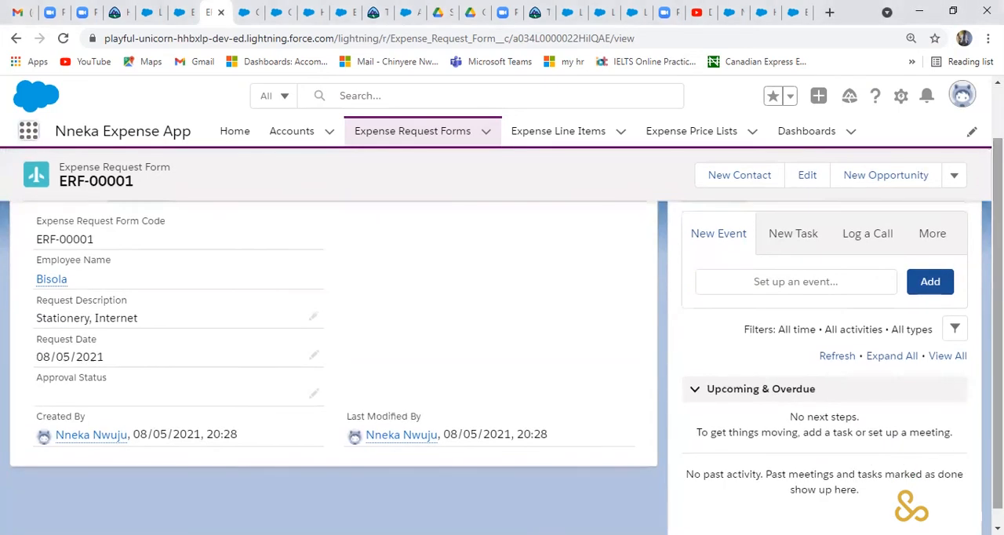
scroll(502, 329, up, 2)
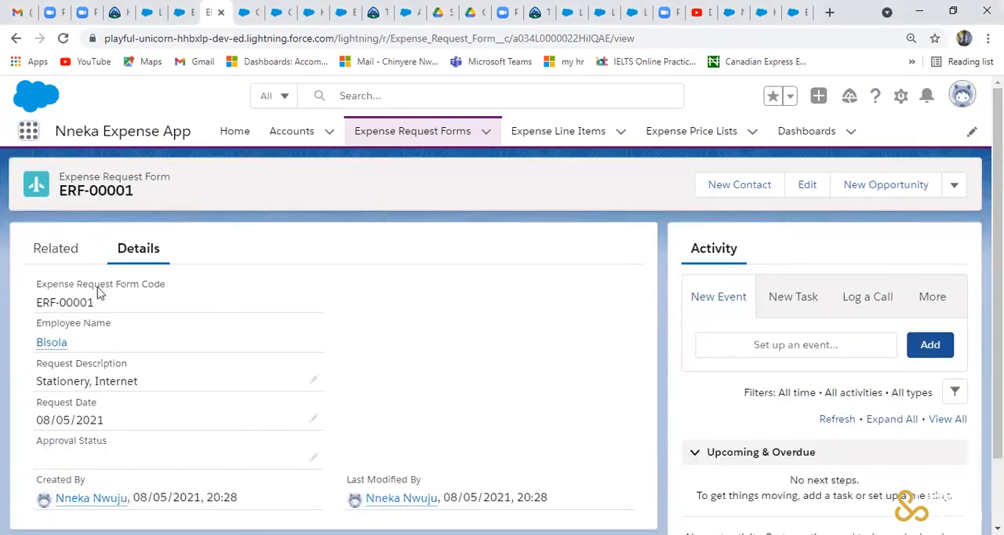
click(61, 249)
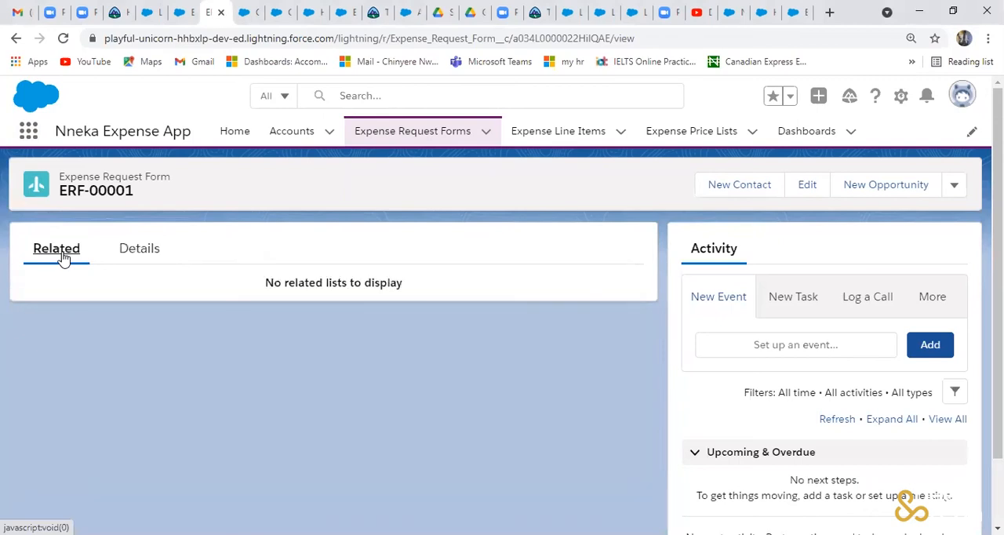
click(137, 256)
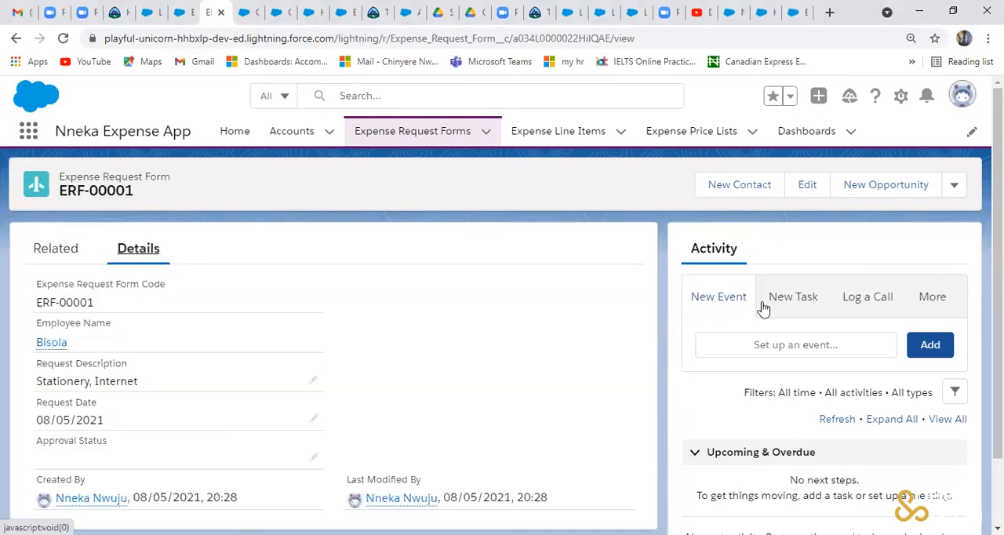
- Start a new expense line item and, from its Item Name lookup, begin a new expense price list named "biro"
click(621, 135)
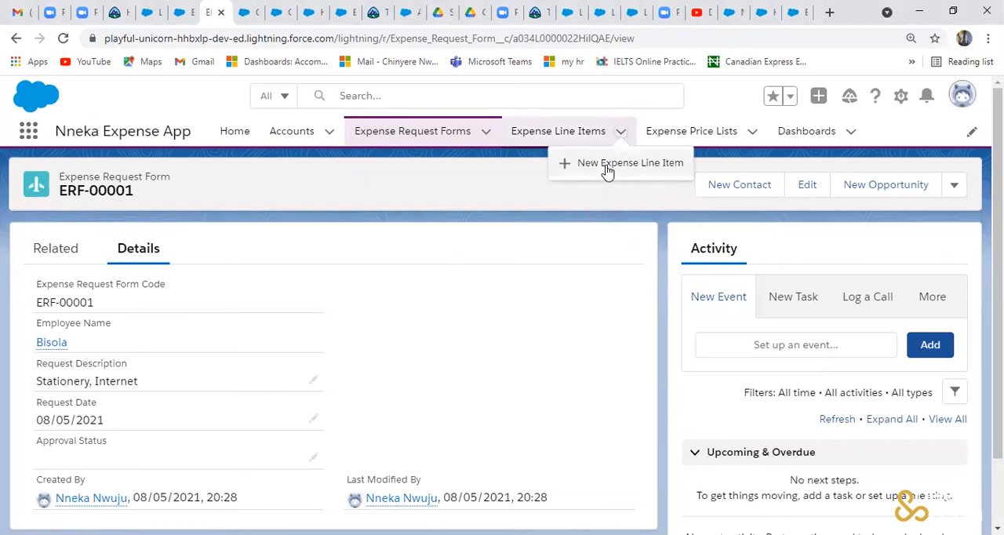
click(606, 169)
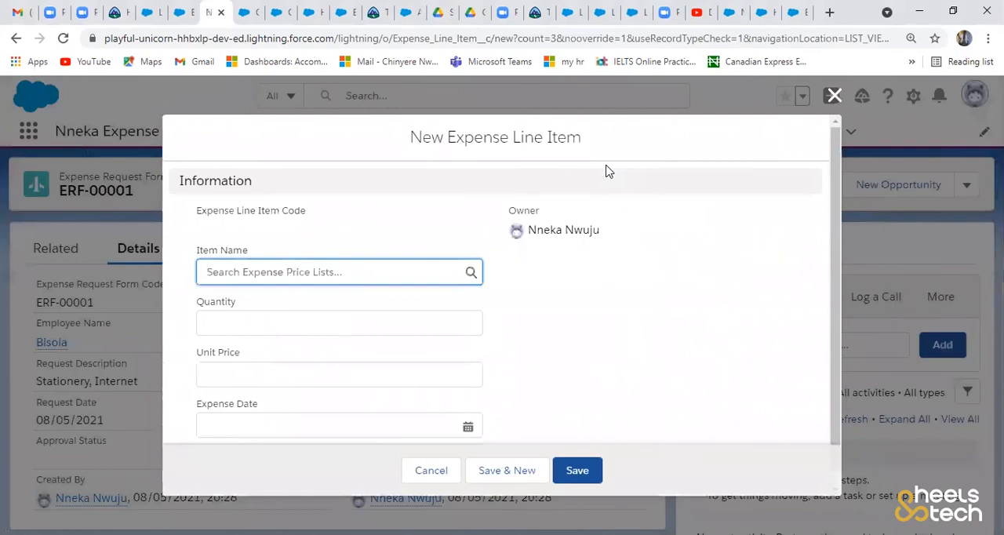
click(318, 265)
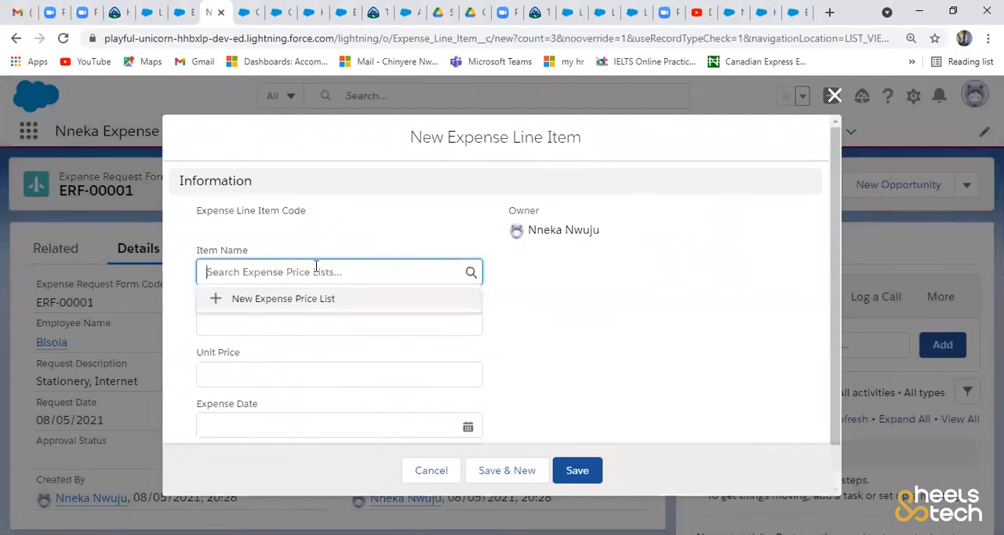
click(309, 306)
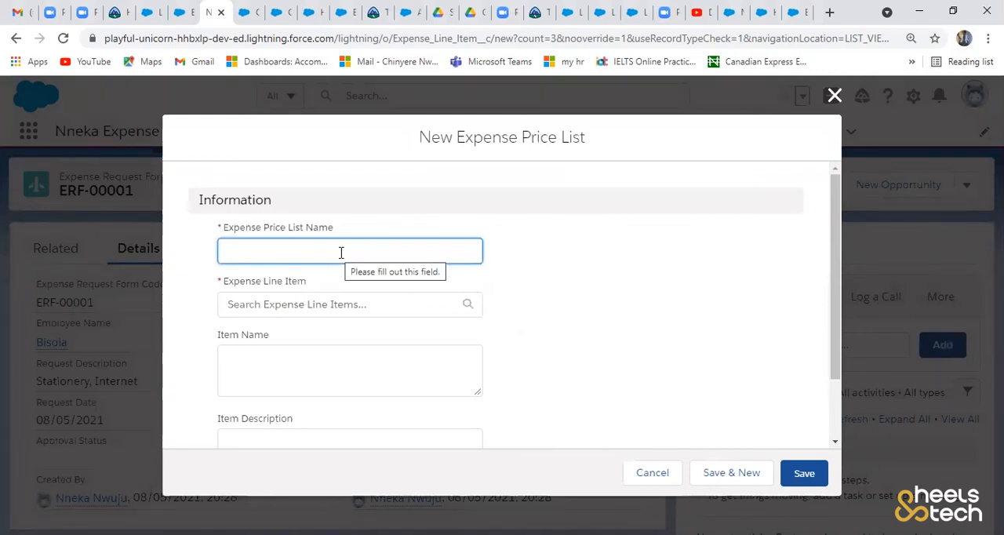
text(biro)
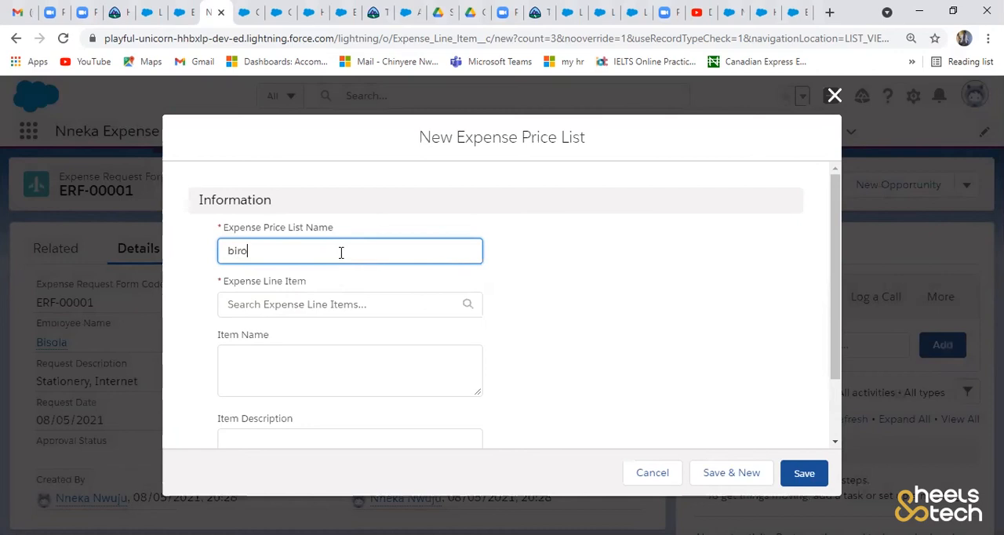
click(453, 303)
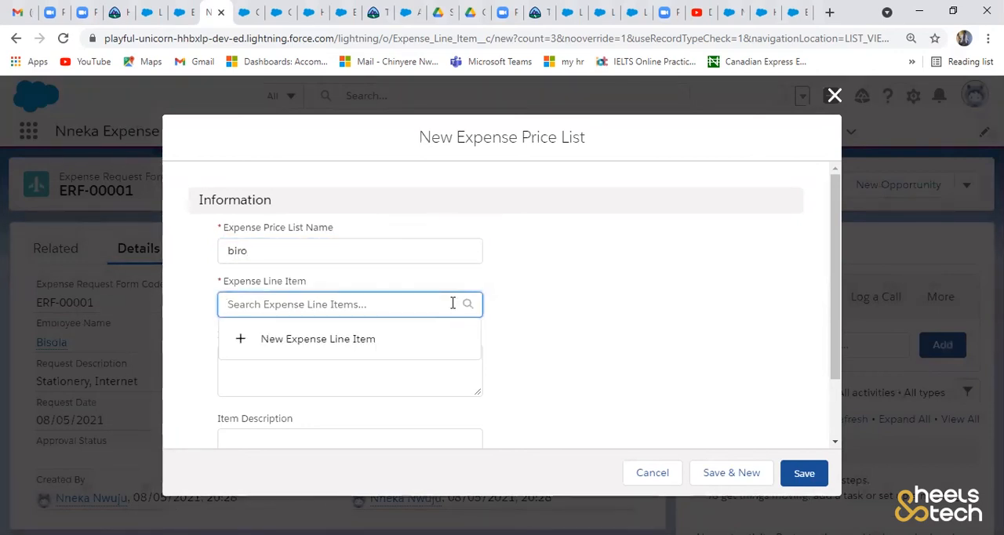
click(359, 340)
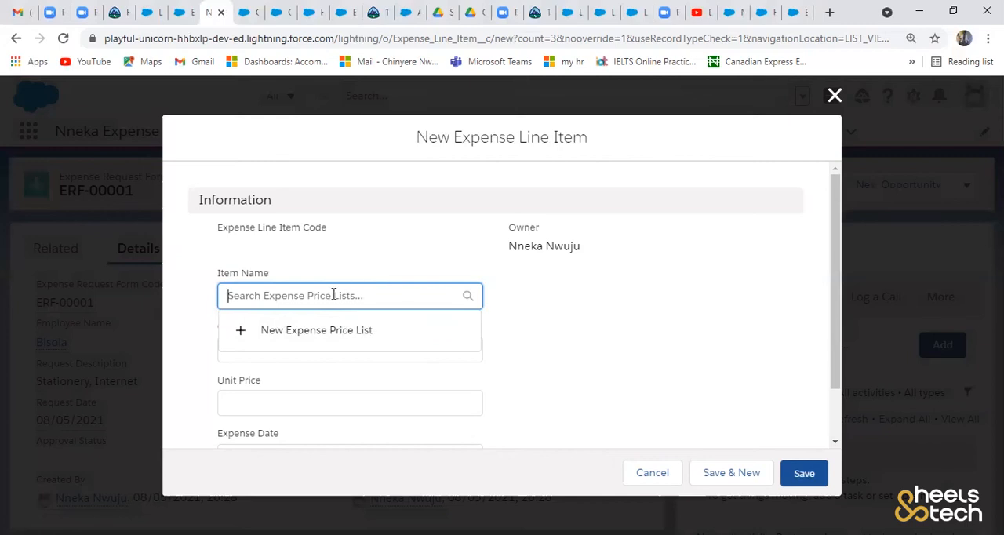
text(paper)
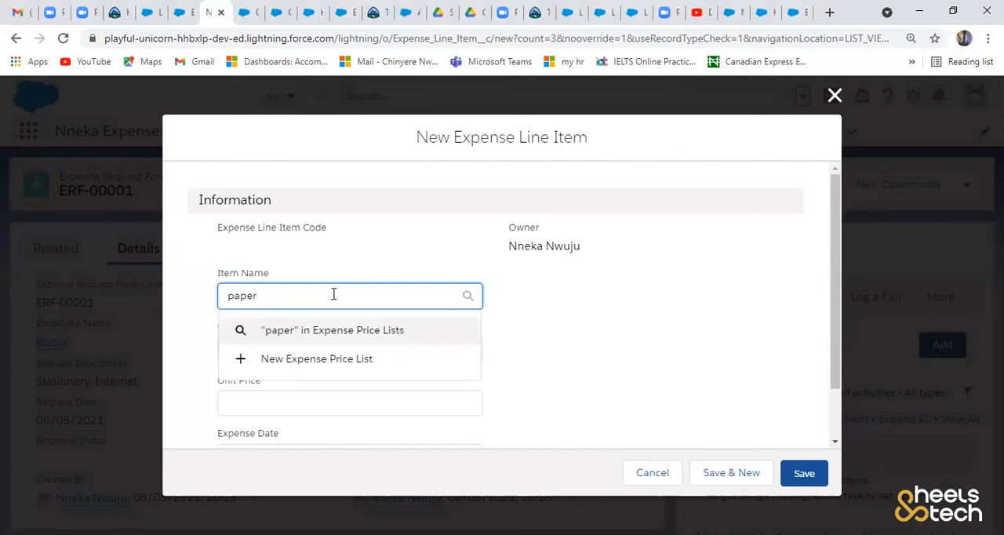
click(532, 346)
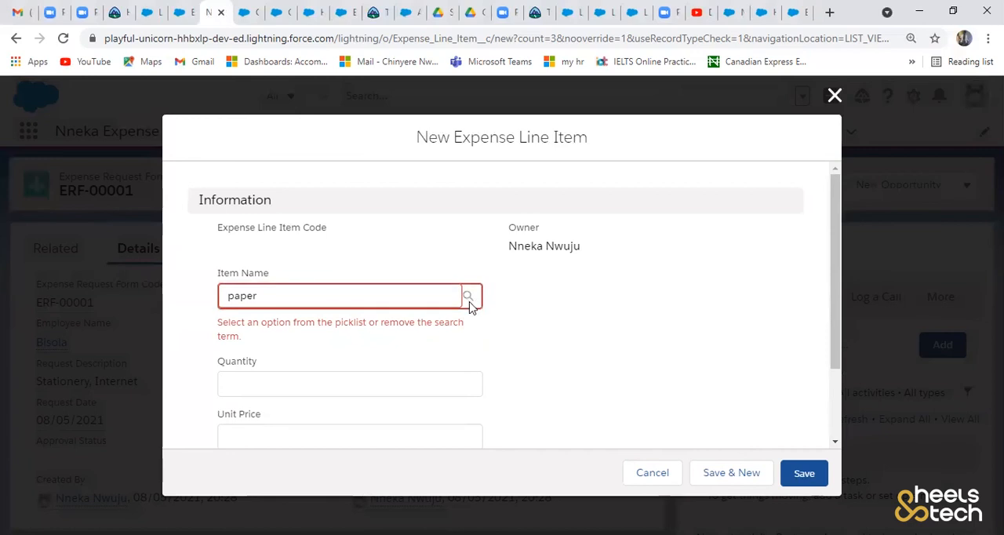
click(314, 297)
key(BackSpace)
key(BackSpace)
key(BackSpace)
key(BackSpace)
key(BackSpace)
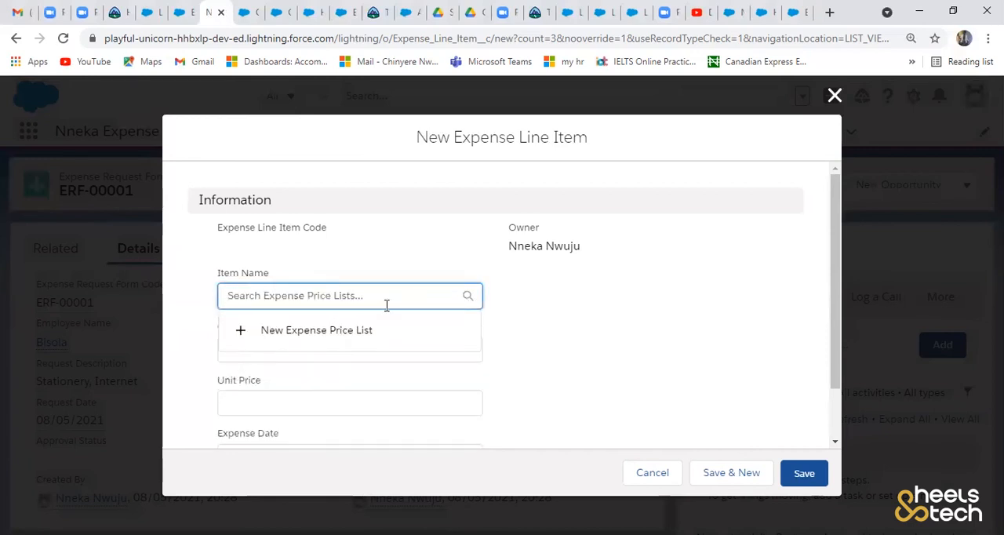
click(592, 333)
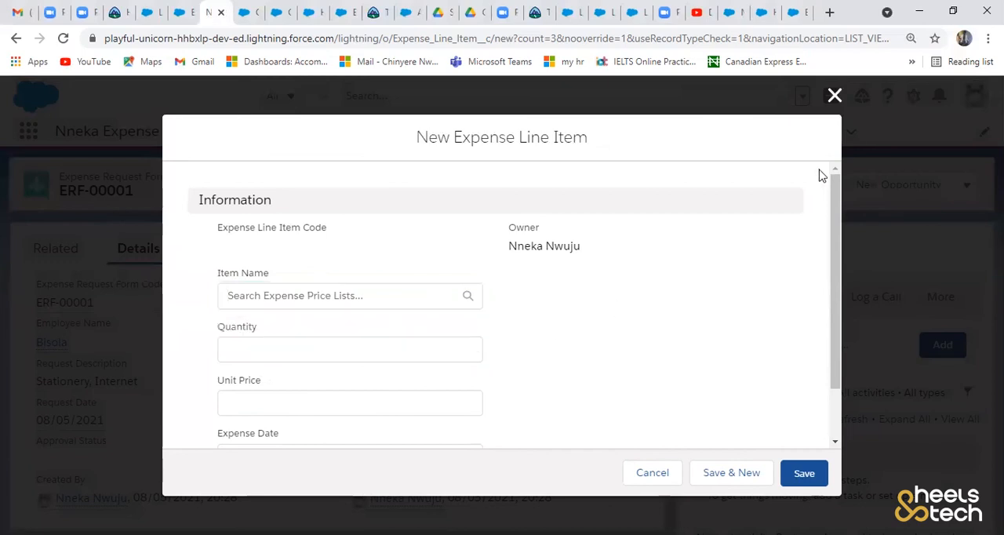
click(664, 475)
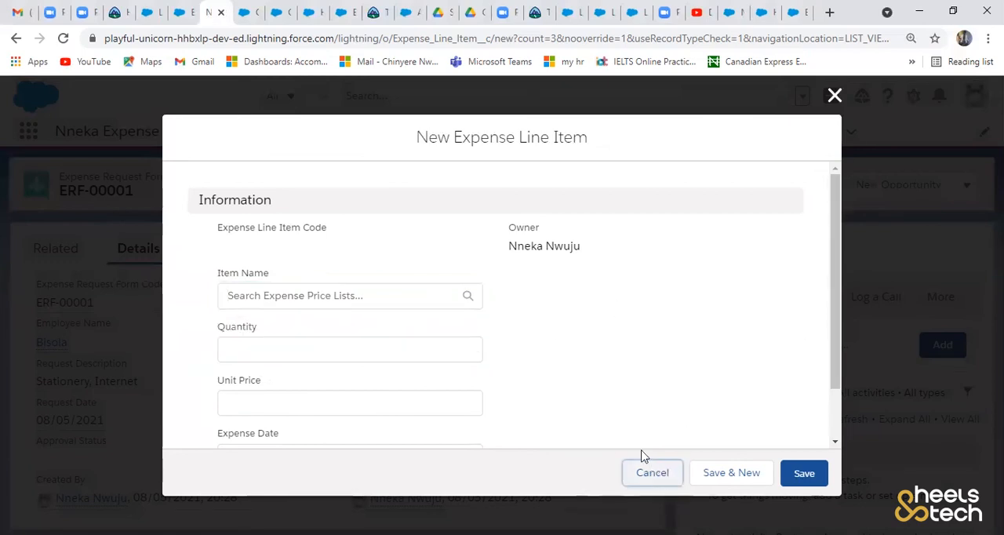
click(514, 322)
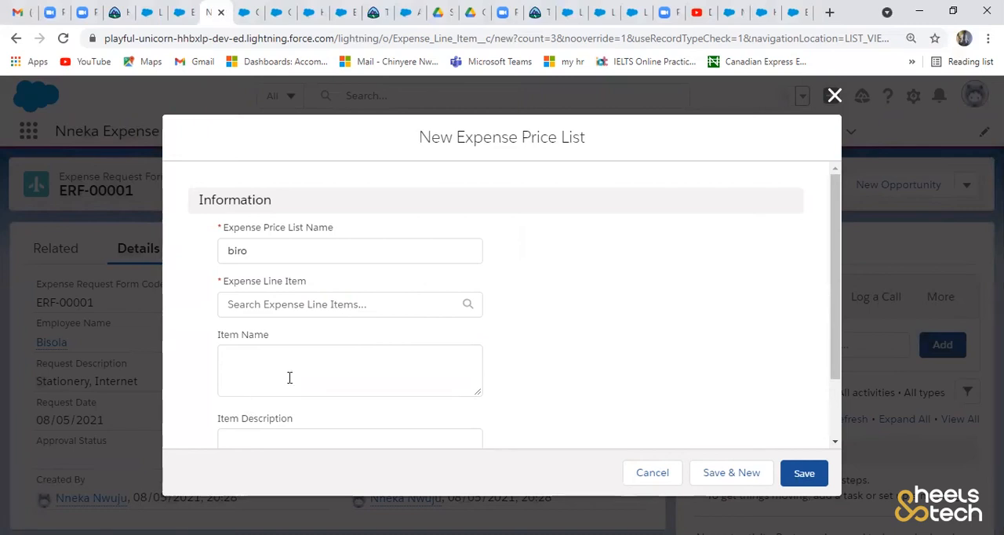
click(332, 359)
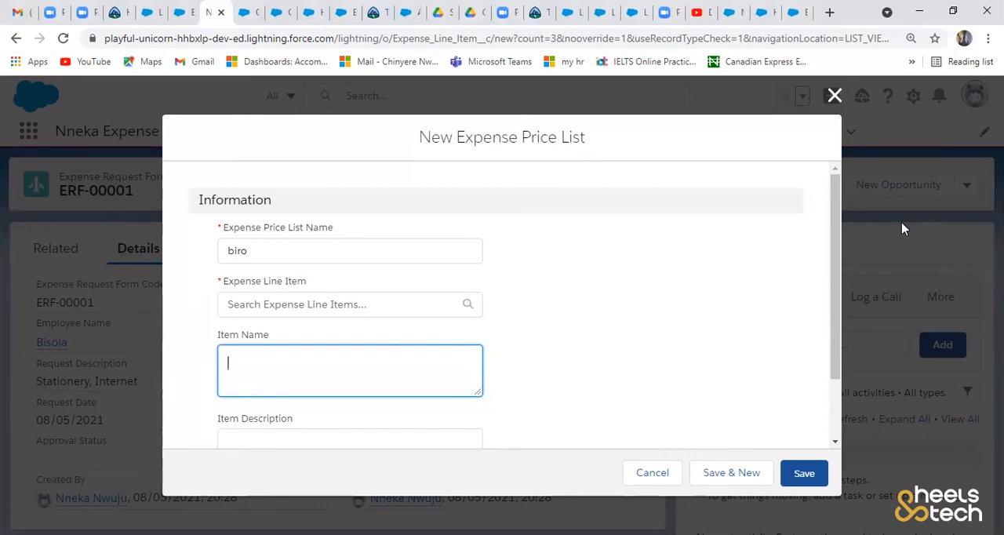
drag(837, 246, 814, 331)
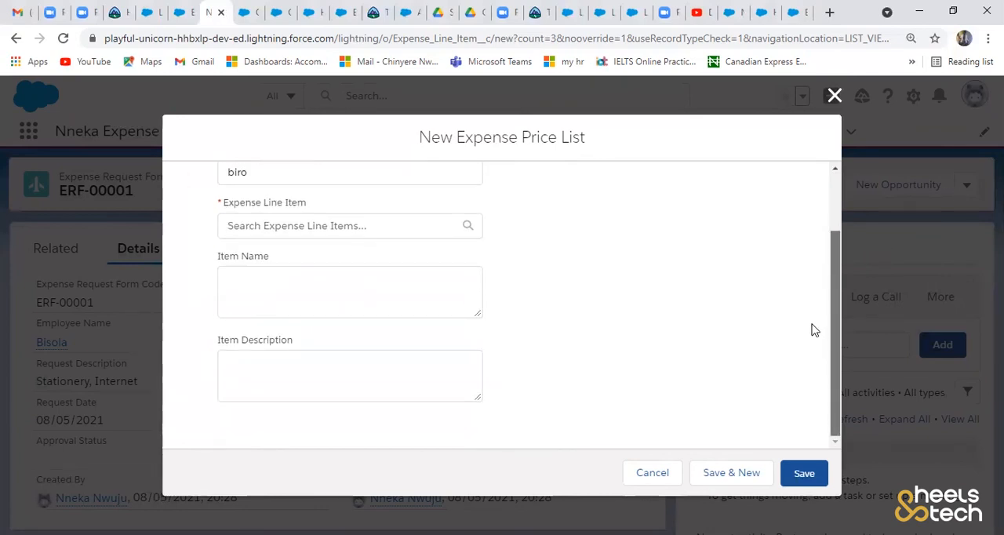
click(836, 95)
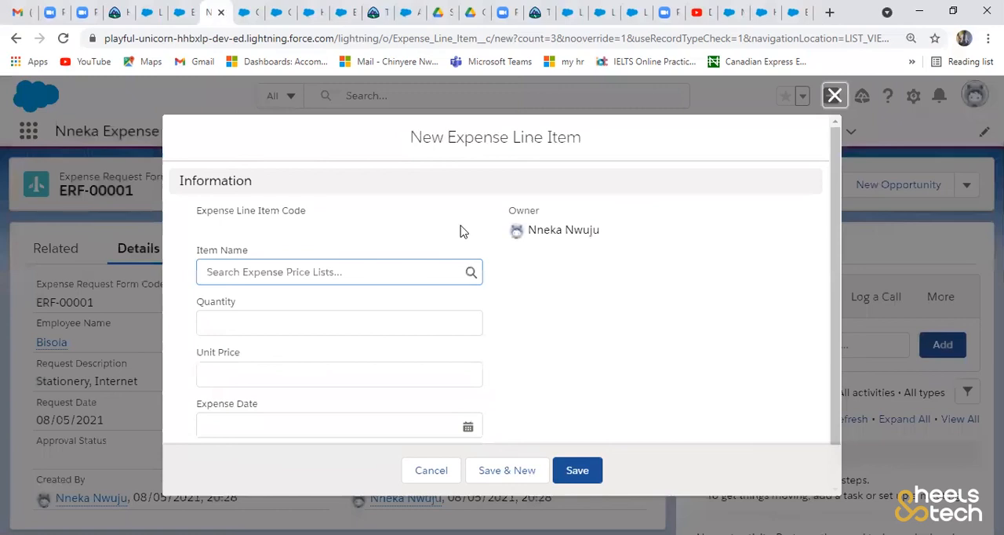
key(Escape)
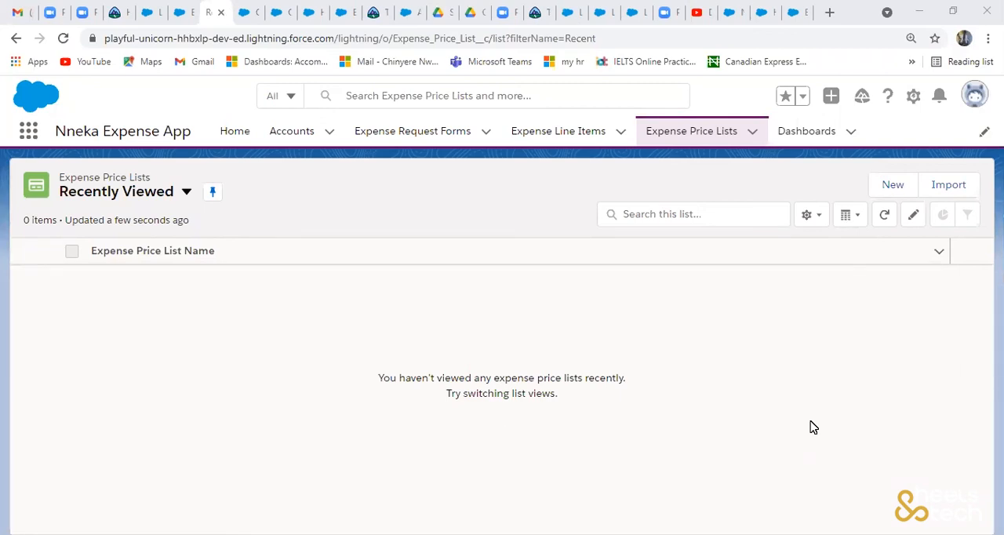
- Open the saved expense request form from the Expense Request Forms list and check its related lists and details
click(401, 141)
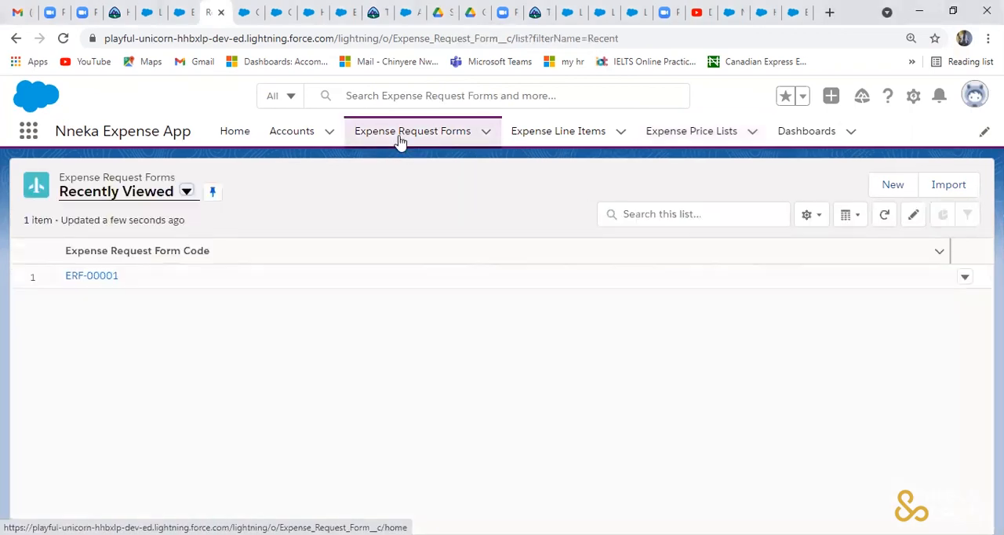
click(112, 280)
click(68, 257)
click(153, 260)
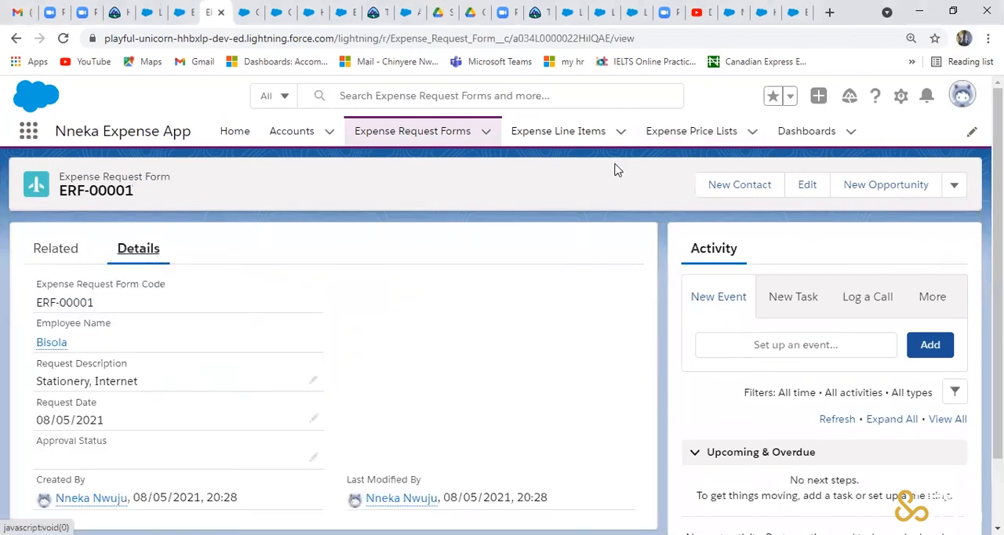
- View the recently viewed expense line items and sort the list by Expense Line Item Code
click(559, 135)
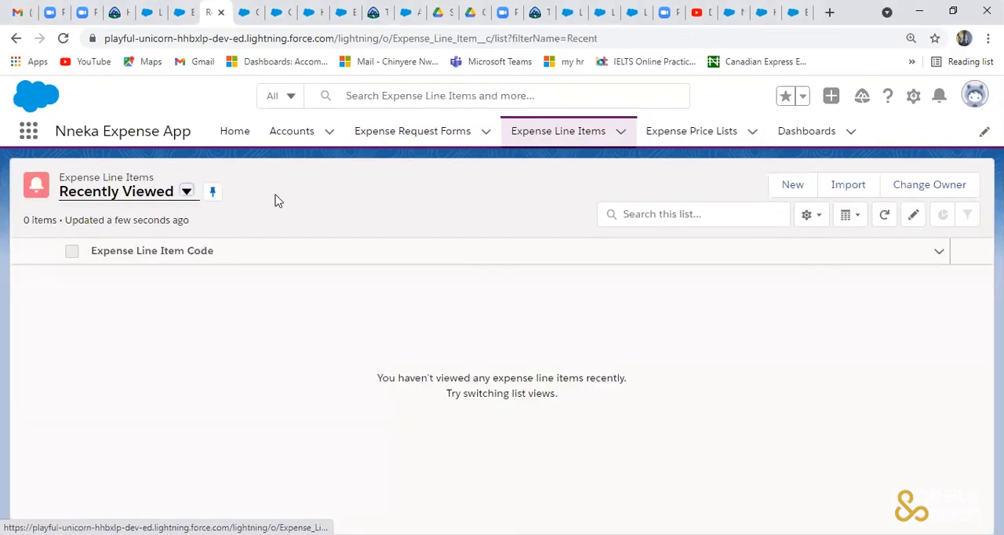
click(940, 256)
click(693, 324)
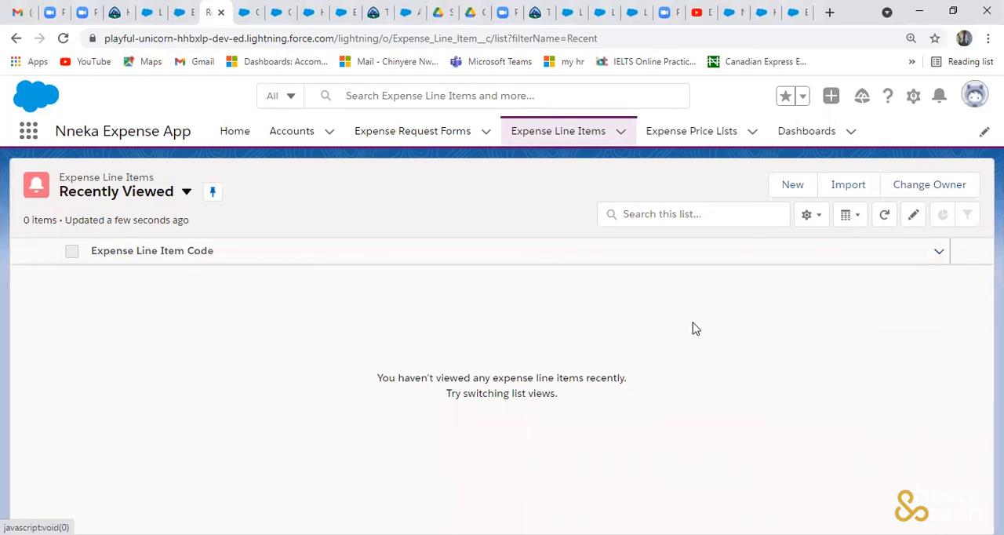
click(163, 256)
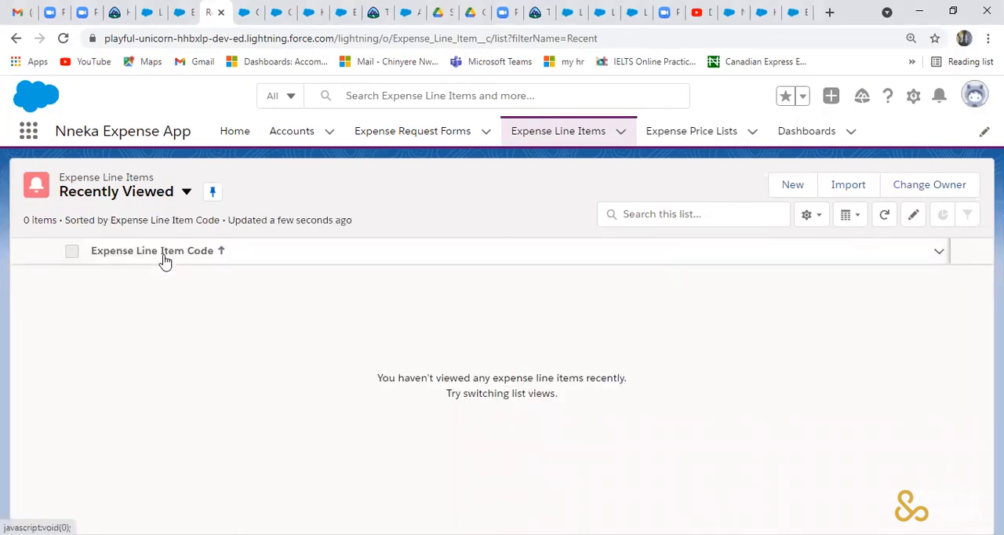
click(556, 136)
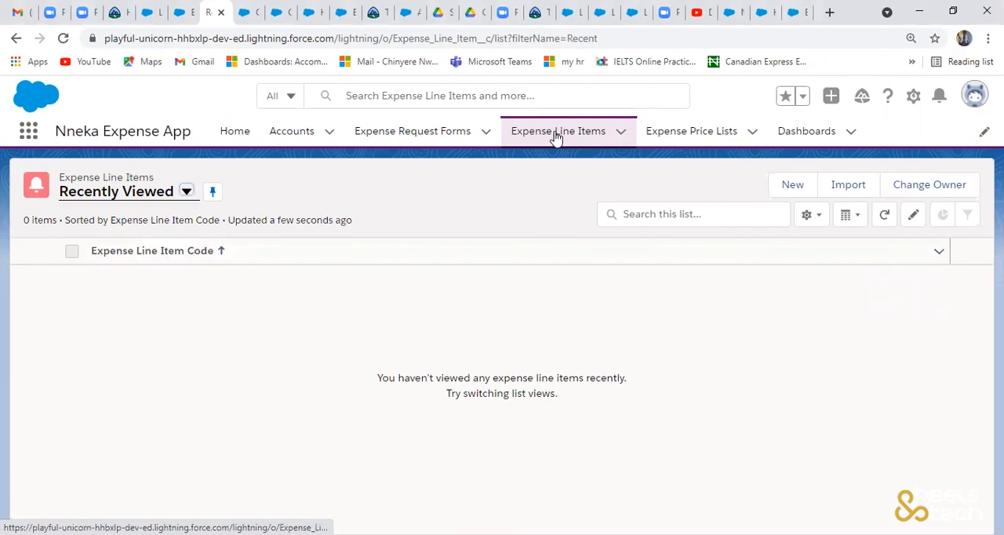
click(620, 135)
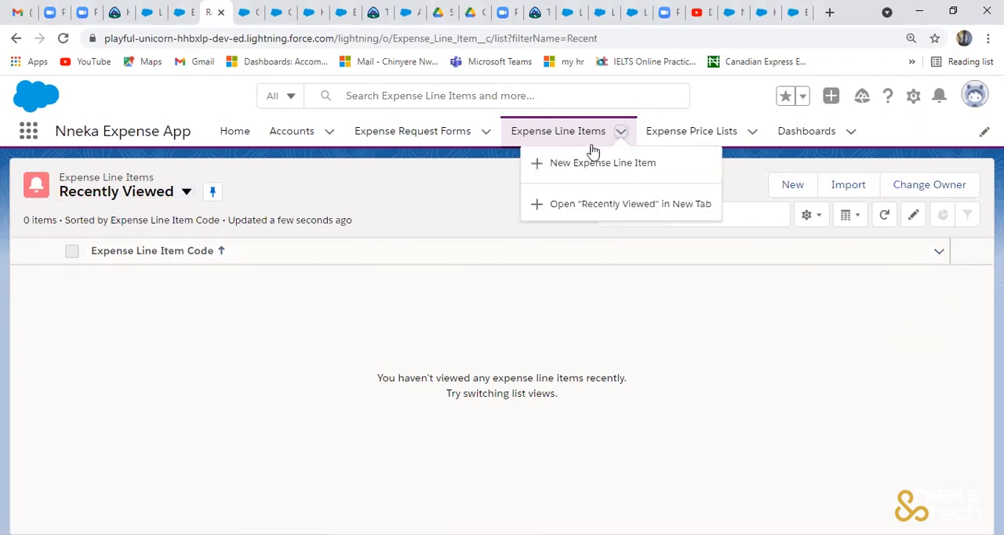
click(546, 164)
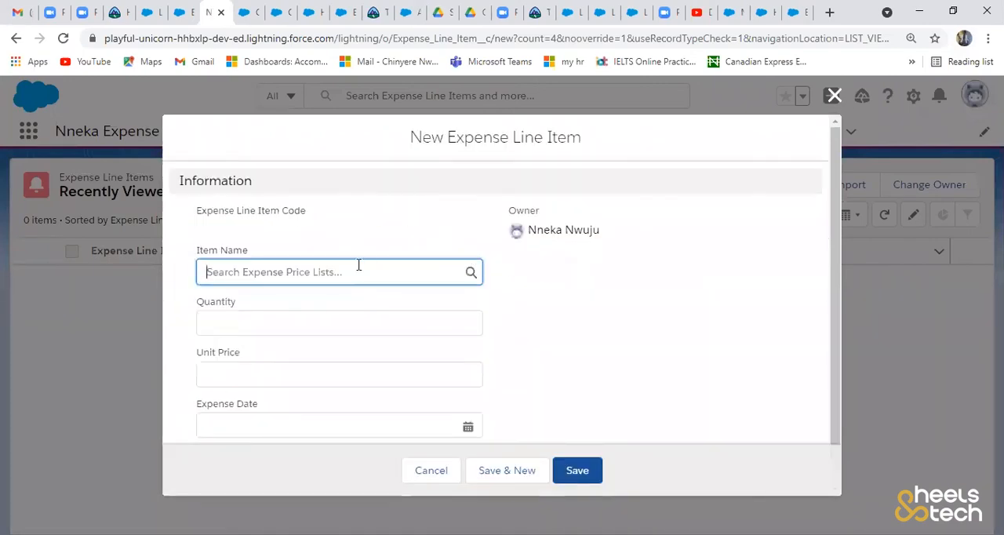
text(s)
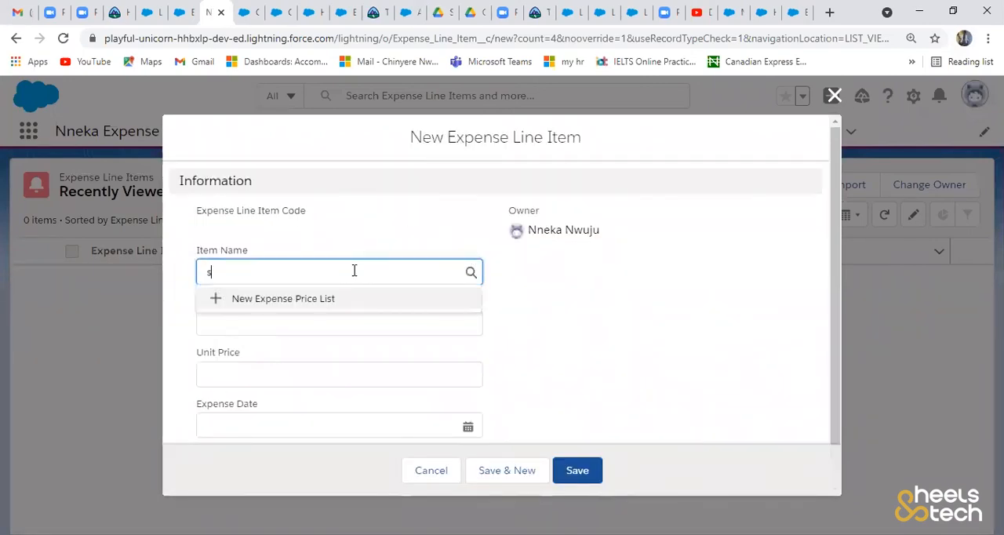
text(t)
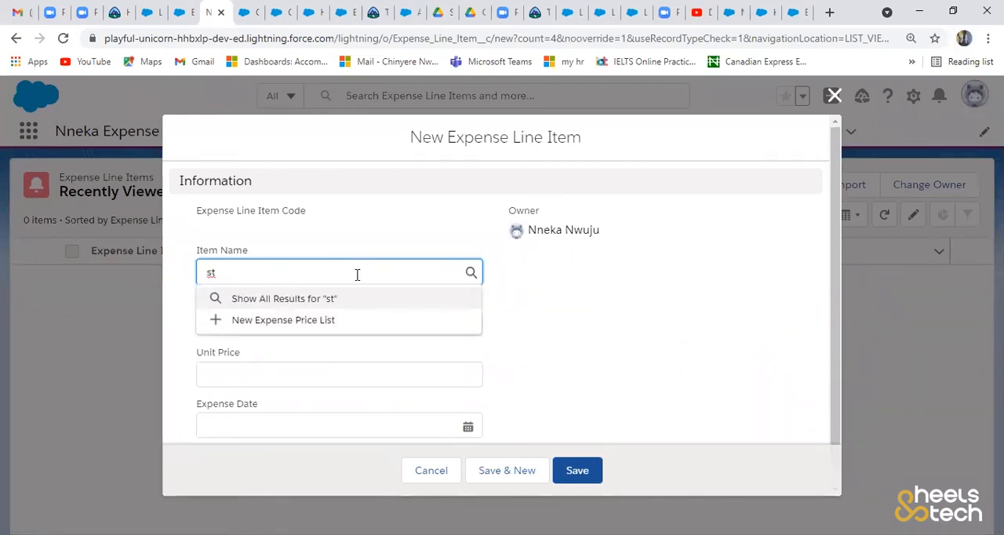
text(ationery)
click(506, 331)
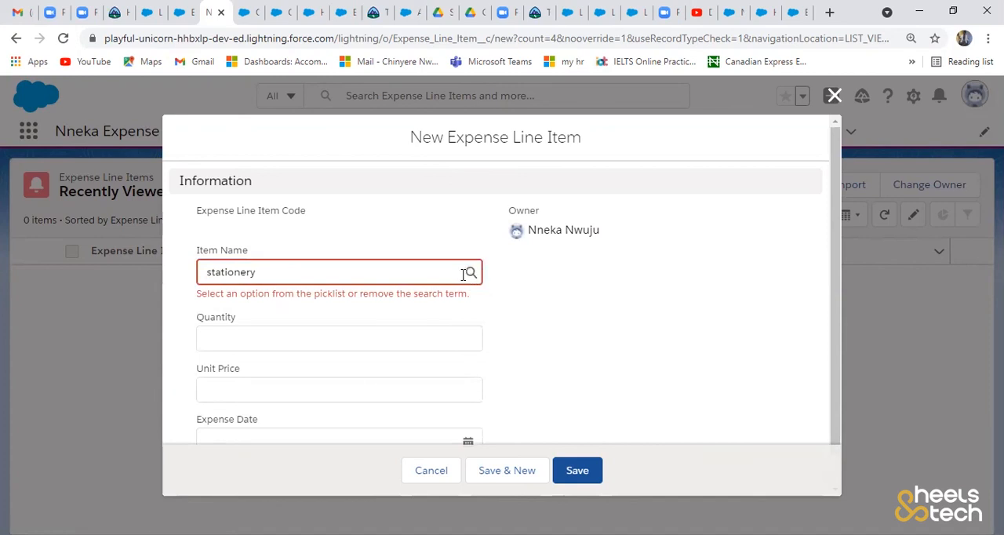
click(241, 338)
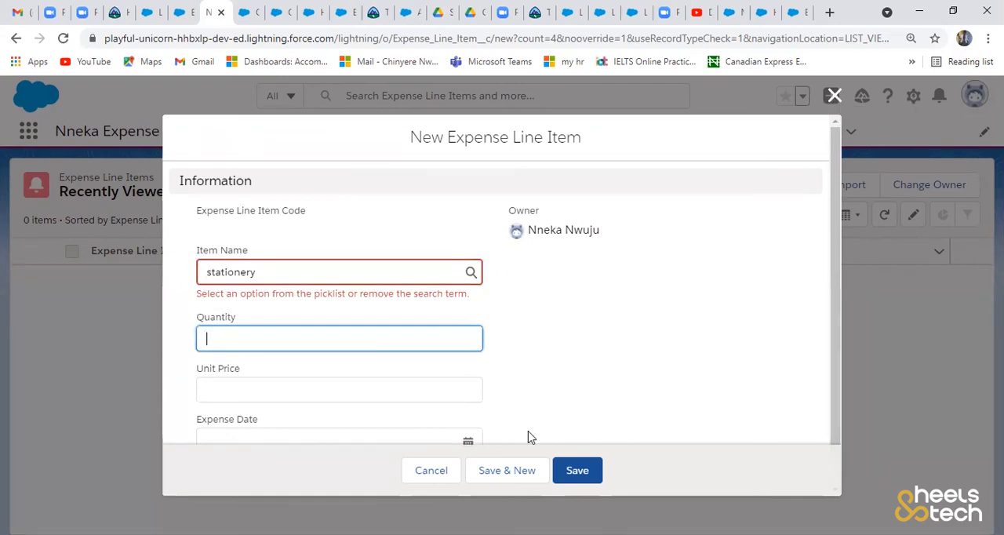
click(429, 474)
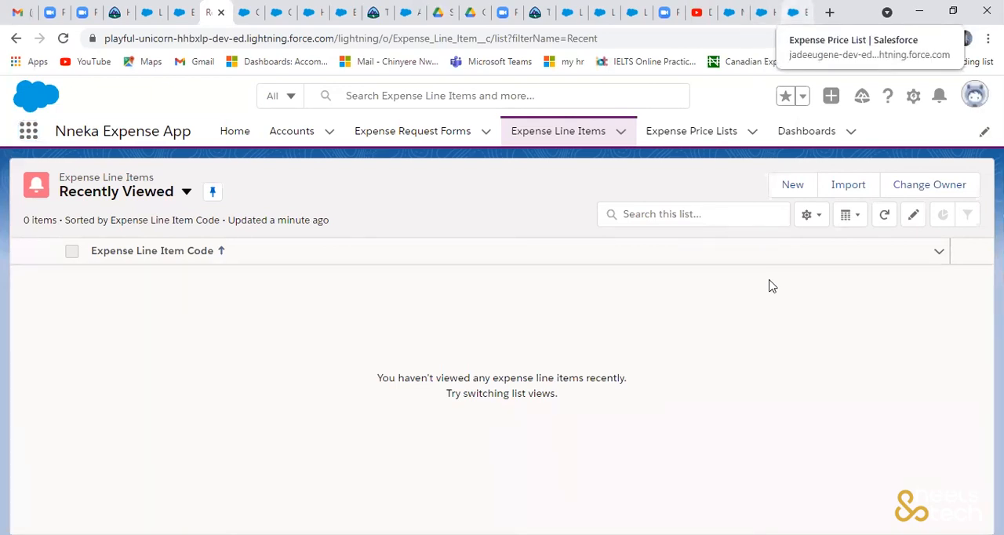
- Switch to the other Salesforce org's setup and examine the Expense Line Item object's fields and relationships
click(794, 13)
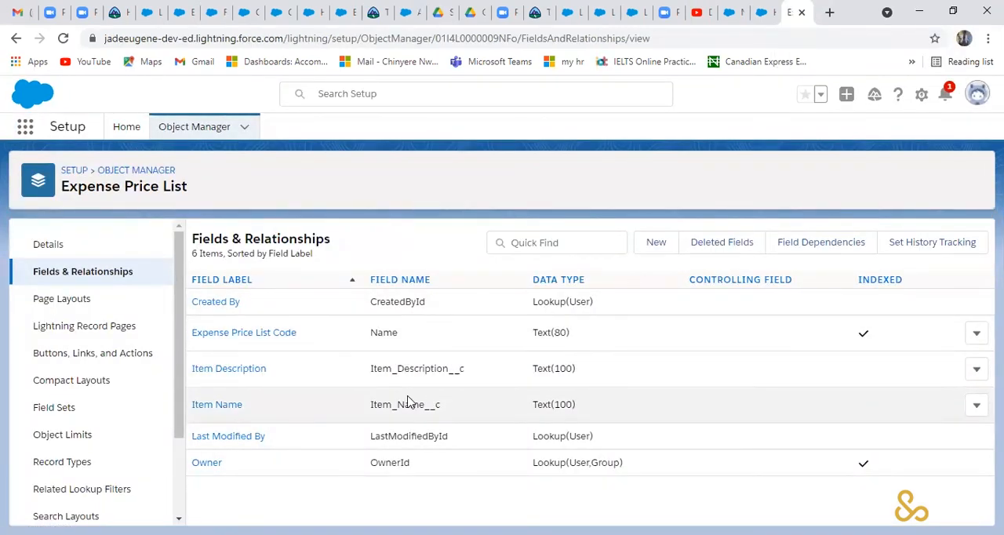
click(202, 128)
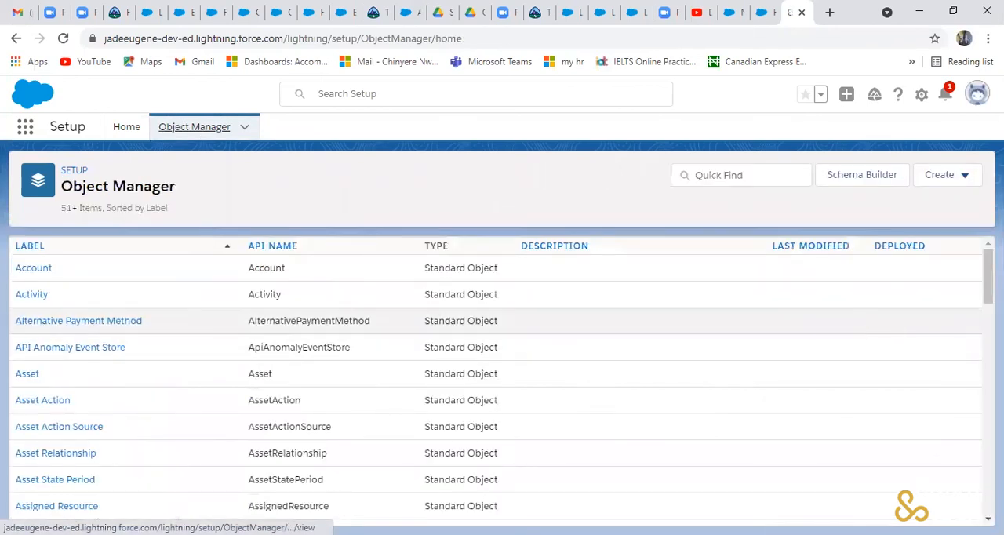
drag(989, 275, 989, 463)
scroll(321, 369, down, 3)
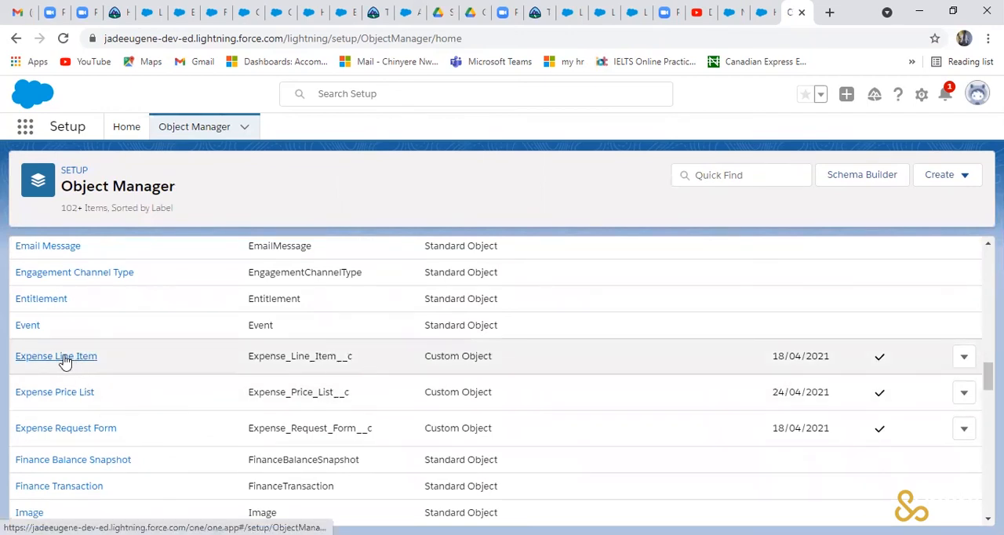
click(65, 362)
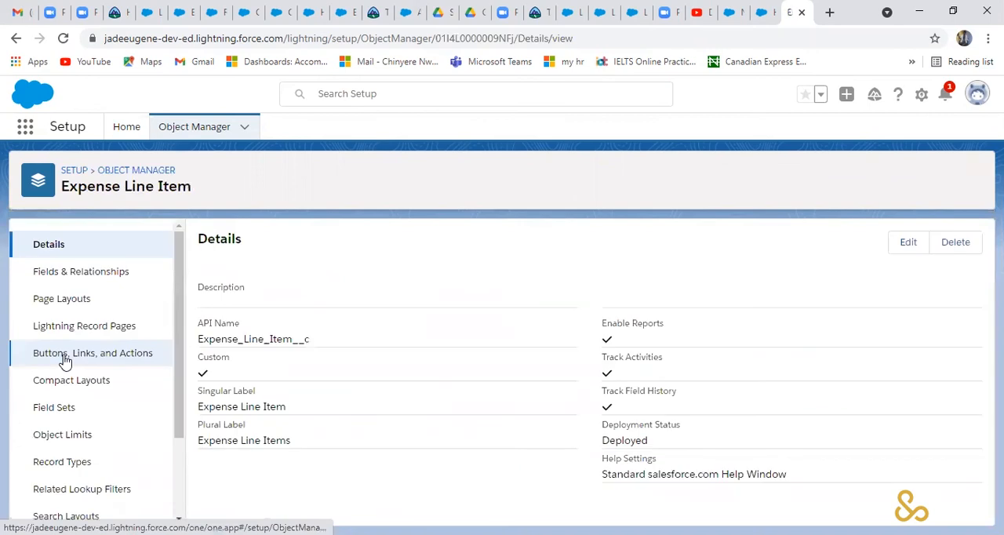
click(110, 273)
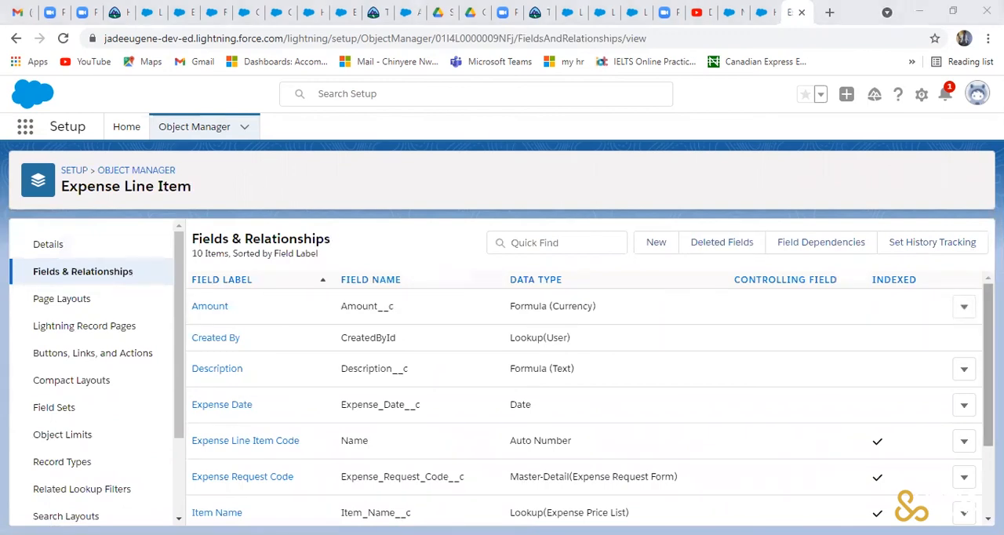
scroll(589, 401, down, 1)
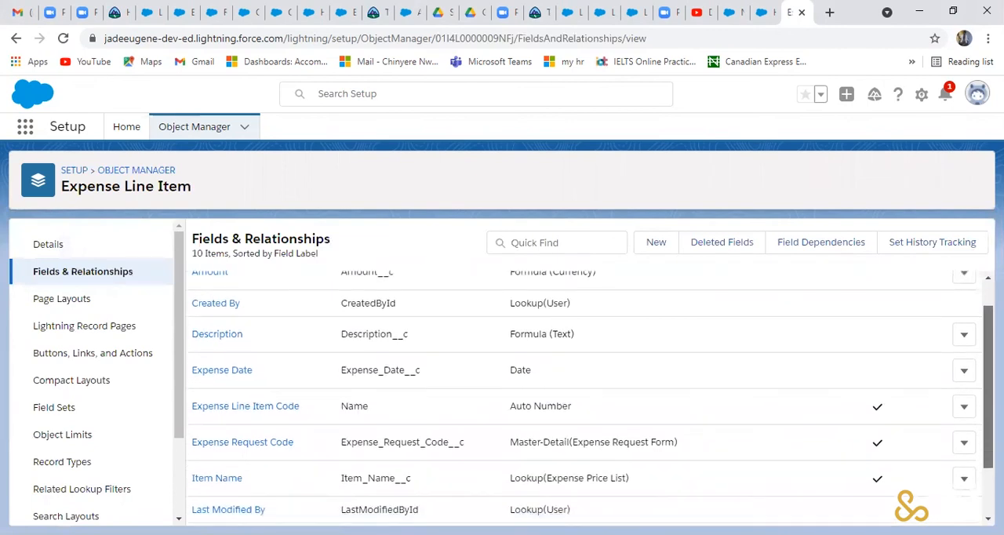
scroll(588, 400, down, 1)
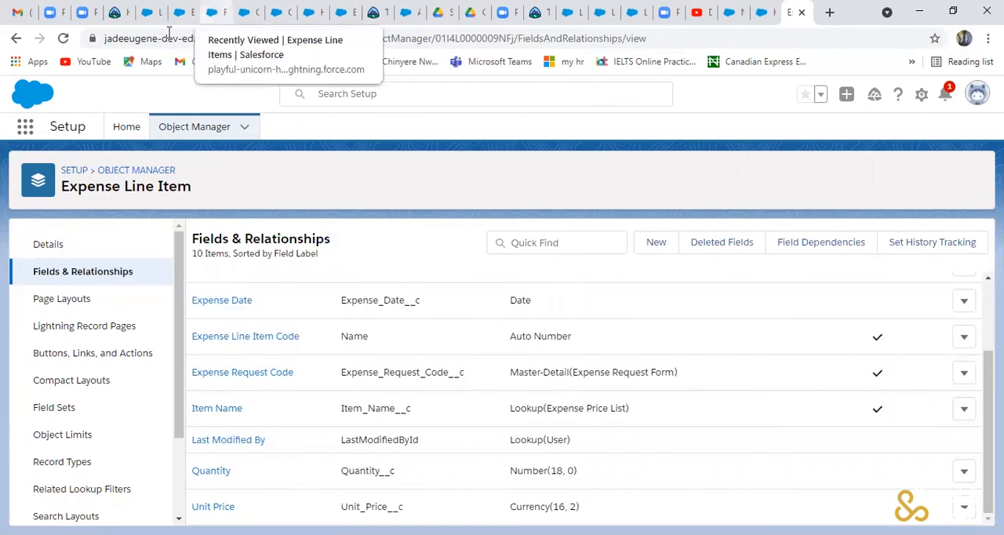
- Return to the Nneka Expense App org, open its Setup, and find the Approval Processes page by searching for "appr"
click(213, 12)
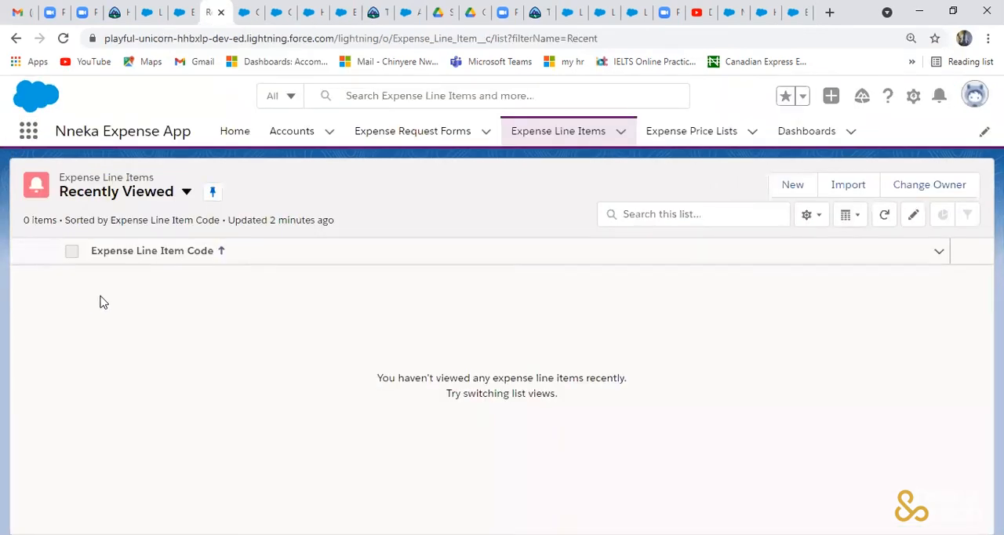
click(915, 94)
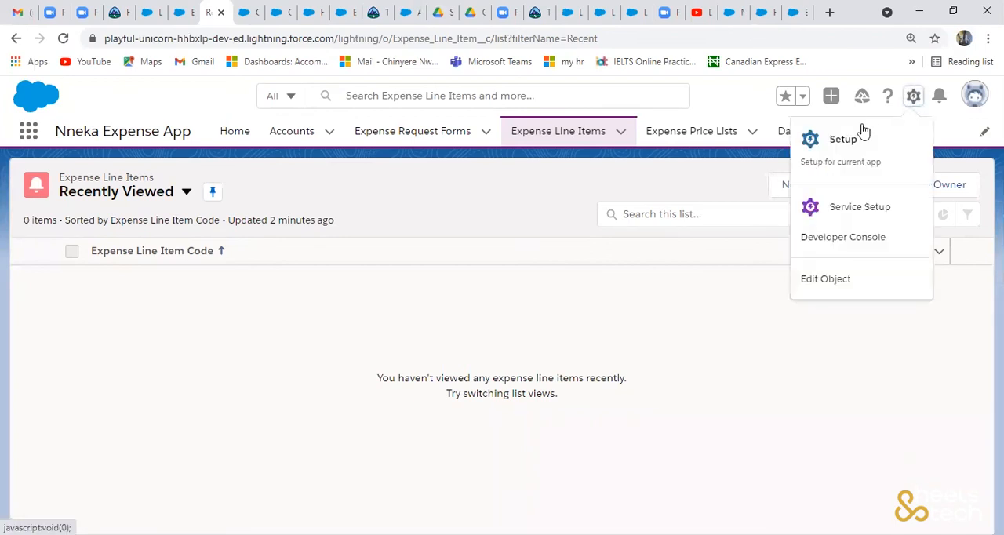
click(846, 141)
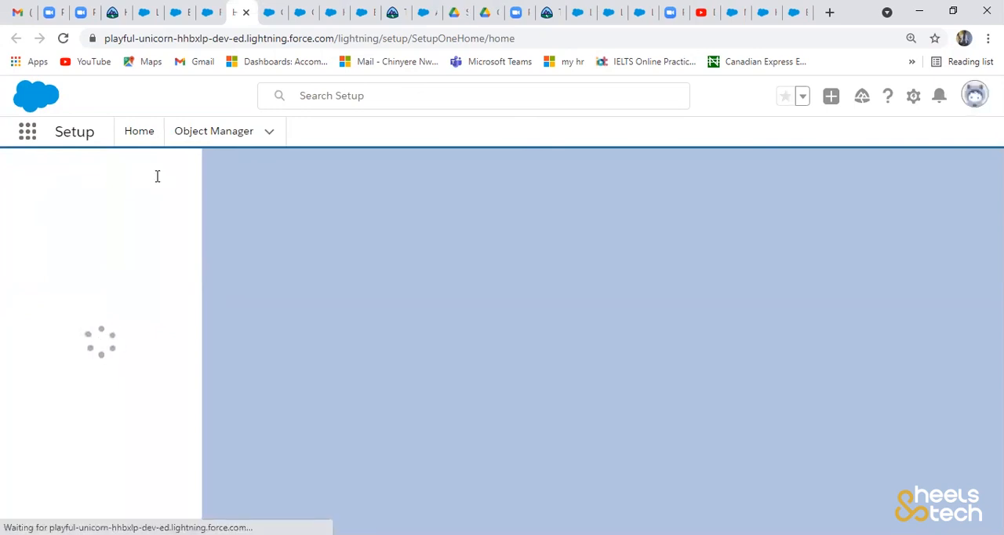
click(115, 182)
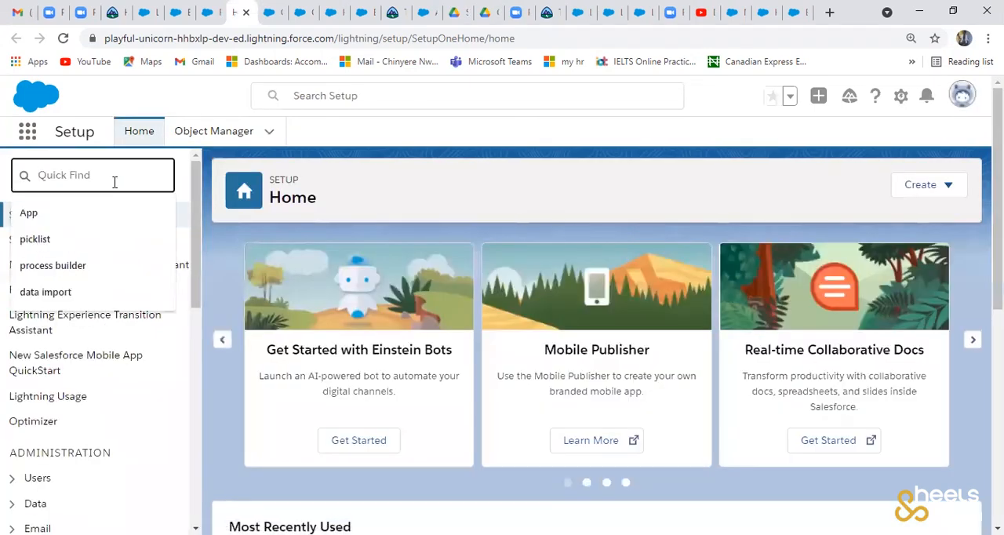
text(appr)
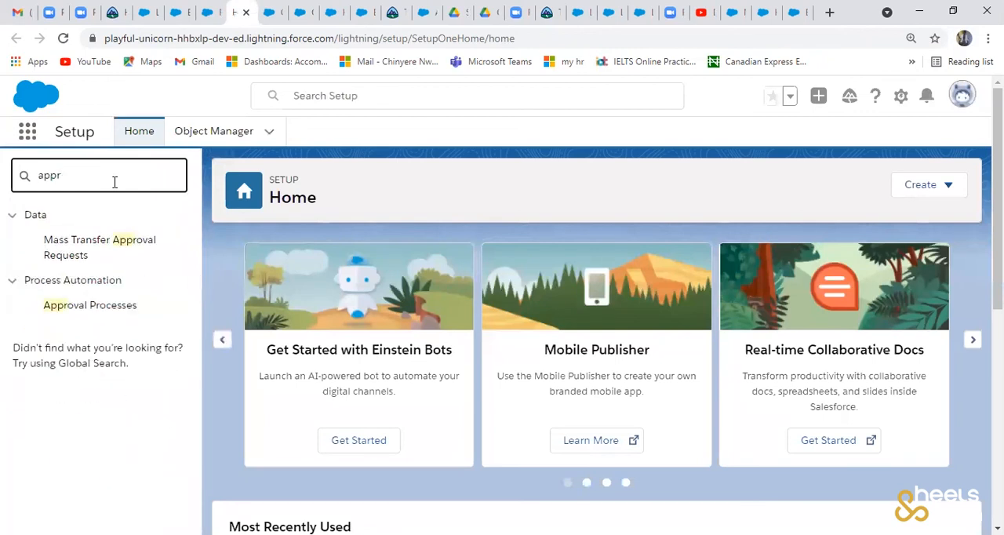
click(110, 309)
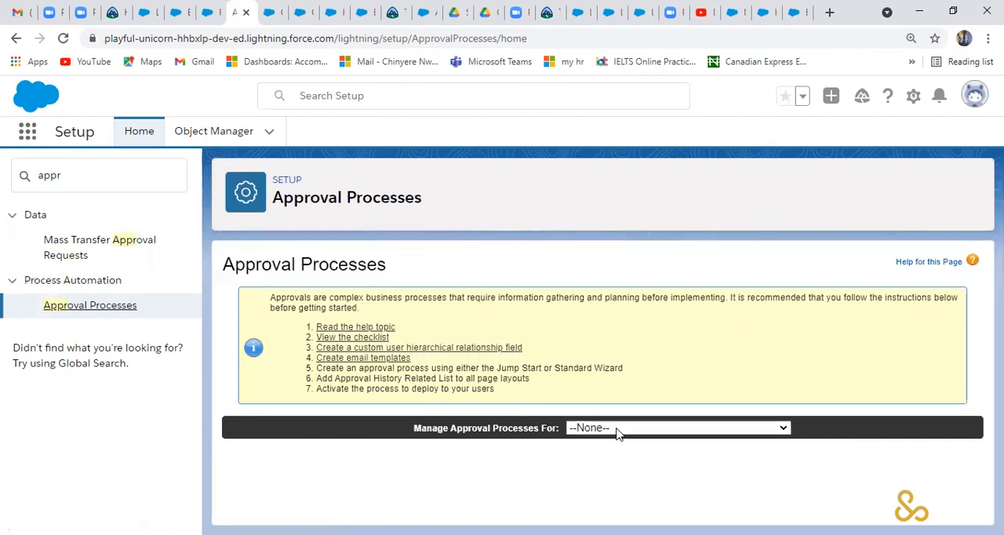
- Start a new approval process for the Expense Request Form object using the Jump Start Wizard
click(616, 430)
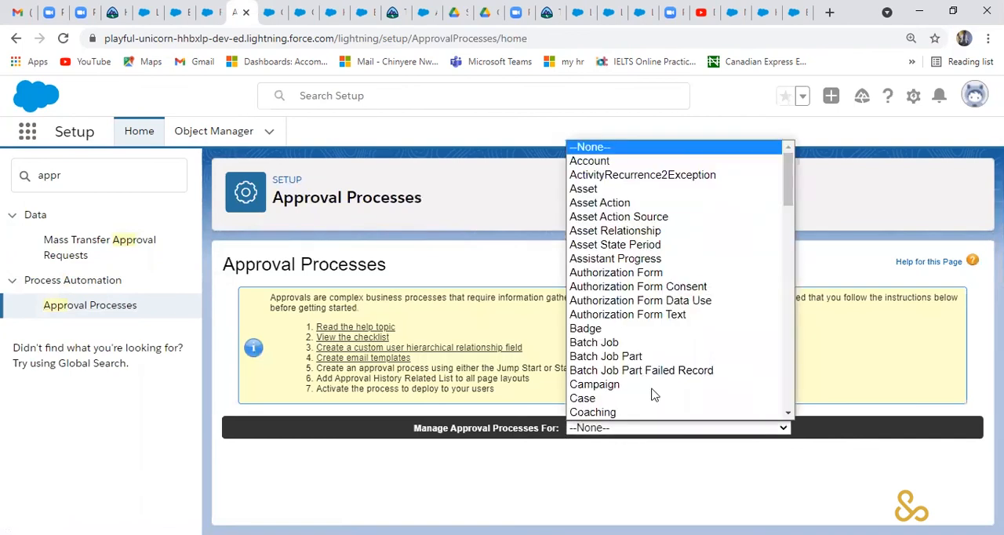
scroll(786, 188, down, 1)
drag(786, 188, 793, 268)
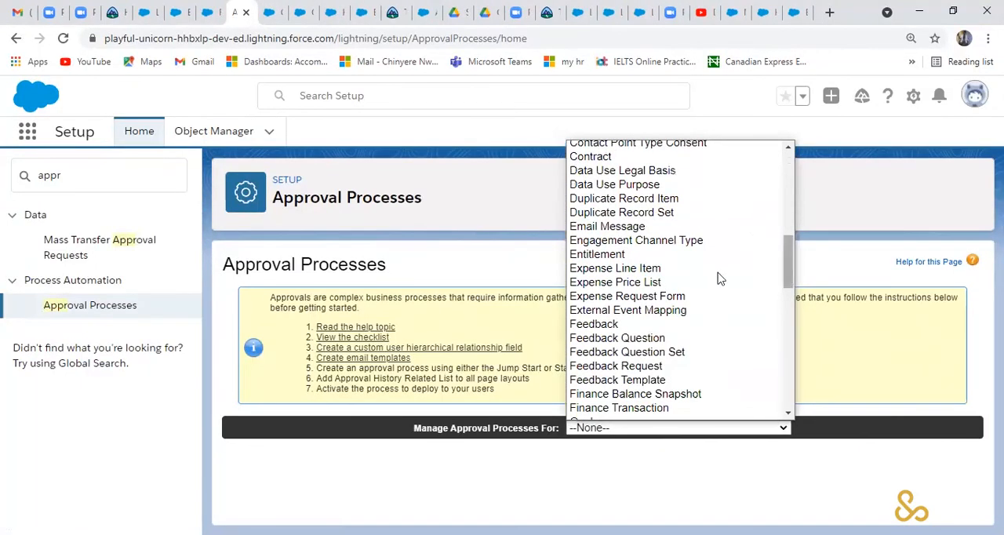
click(695, 302)
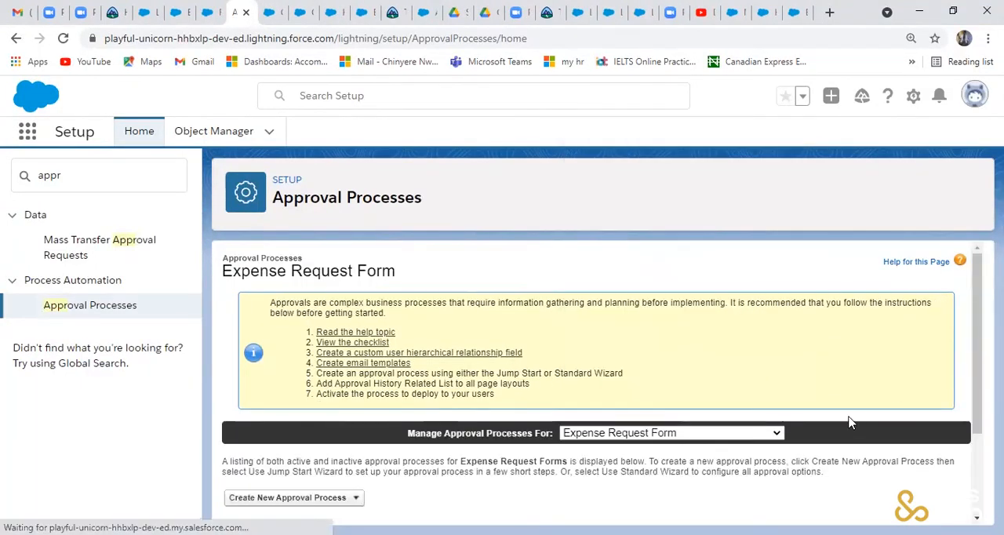
click(302, 503)
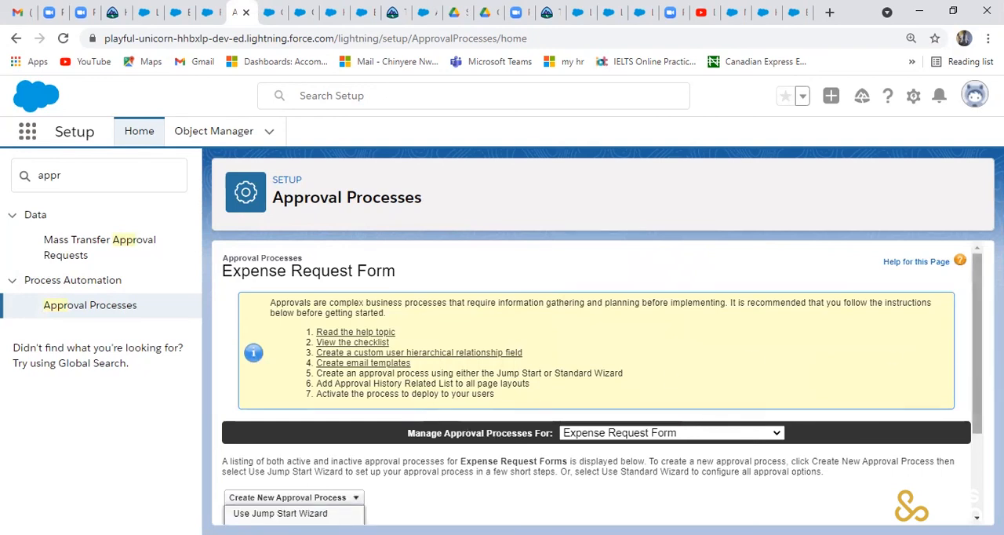
scroll(977, 352, down, 1)
scroll(977, 352, down, 1)
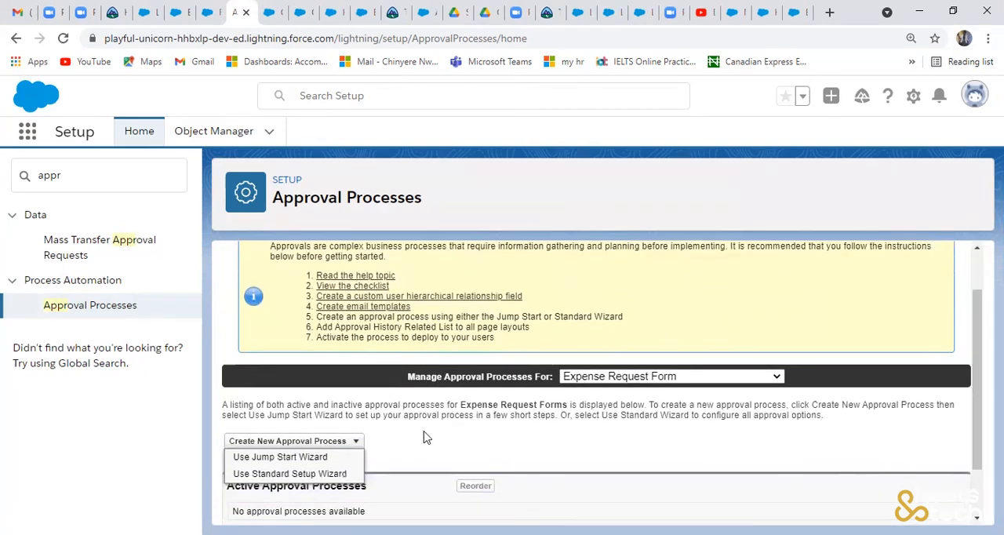
click(313, 462)
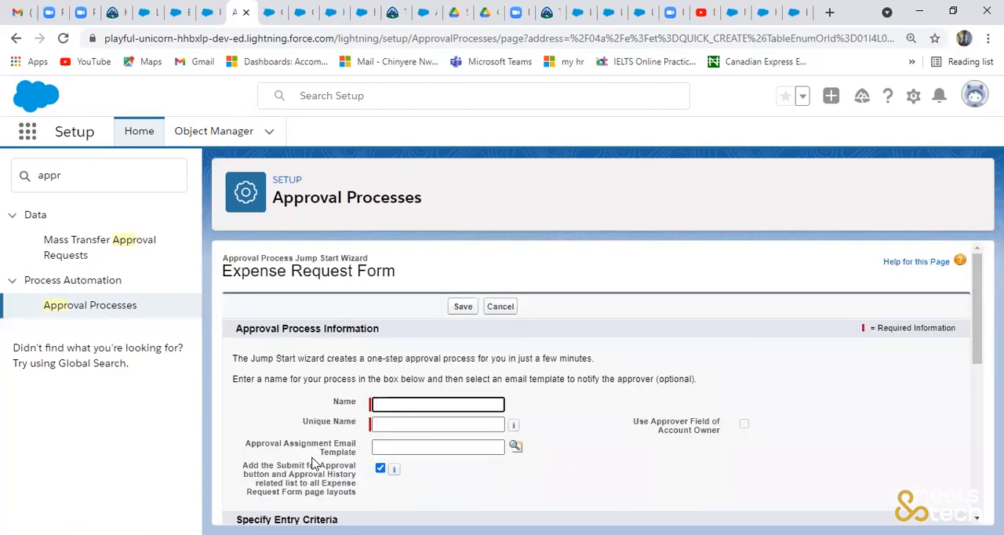
- Name the approval process Approval Status with the unique name Approval_Status
text(Approva)
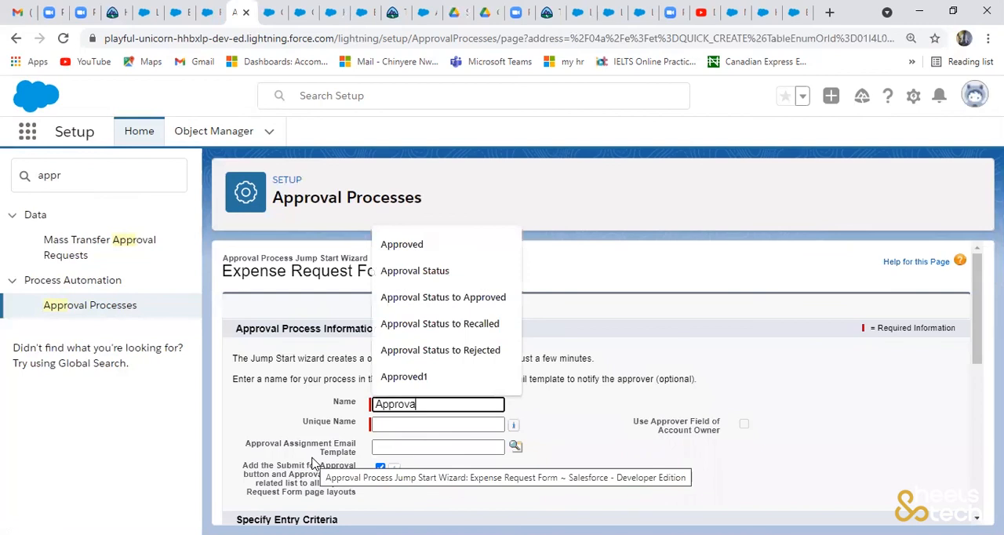
text(l Status)
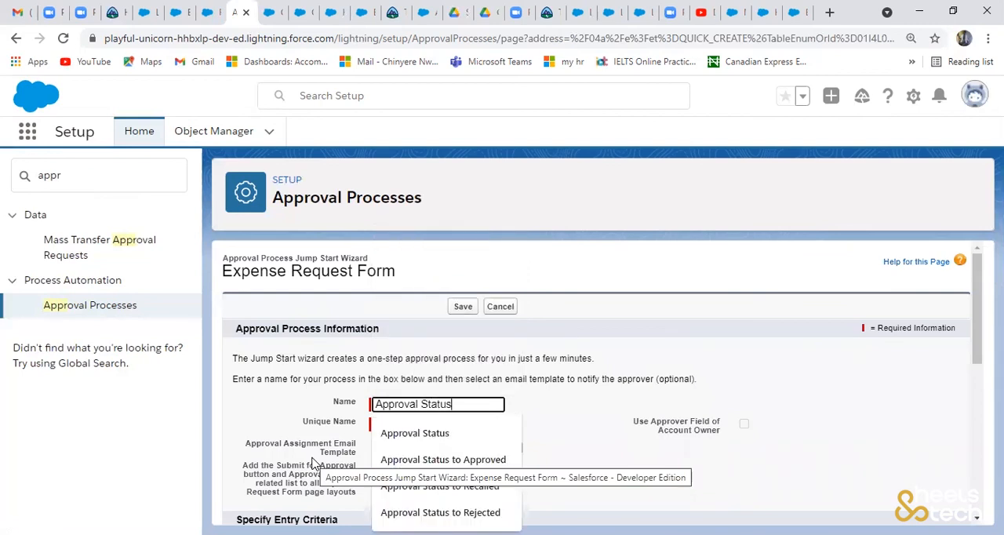
click(415, 433)
click(432, 425)
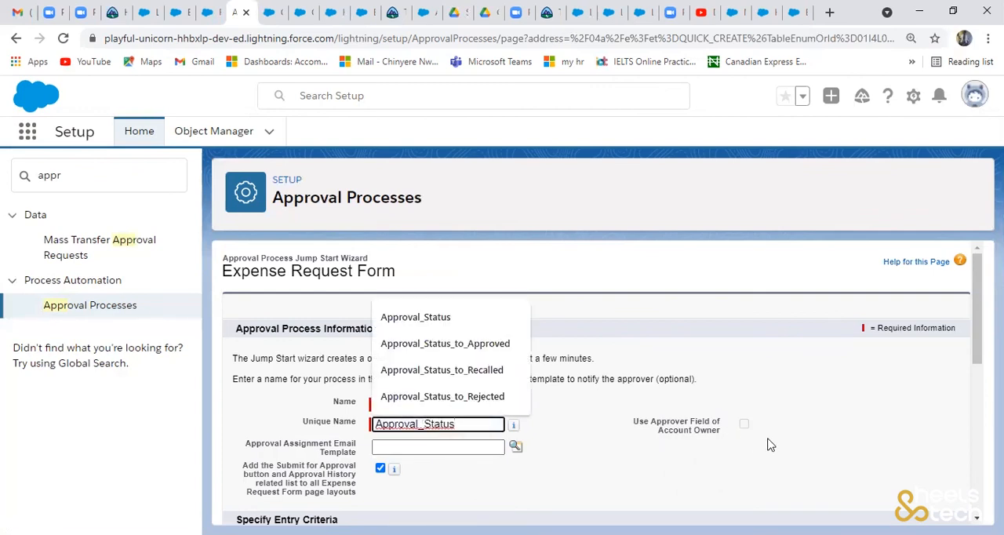
- Set the first entry criterion's field to Expense Request Form: Approval Status
scroll(835, 422, down, 1)
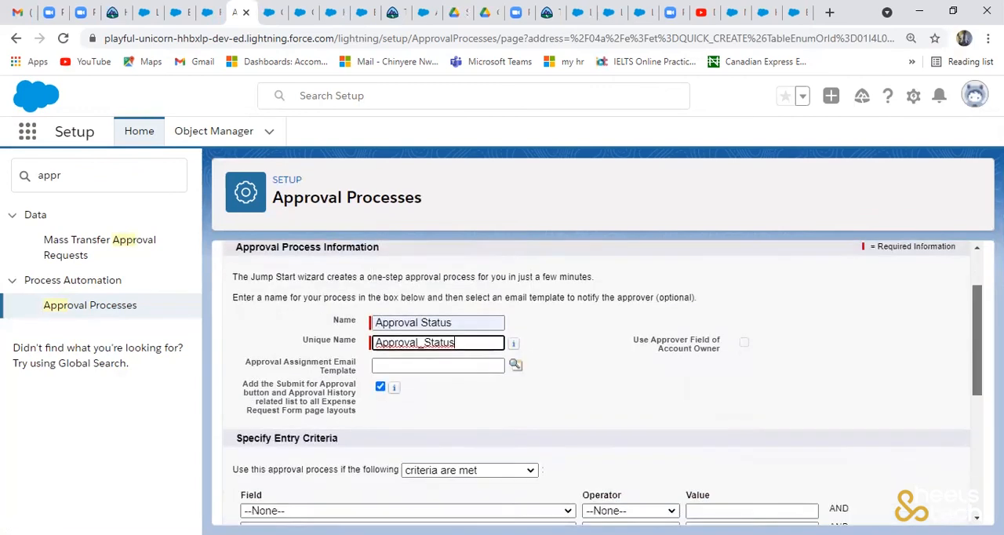
scroll(602, 357, down, 1)
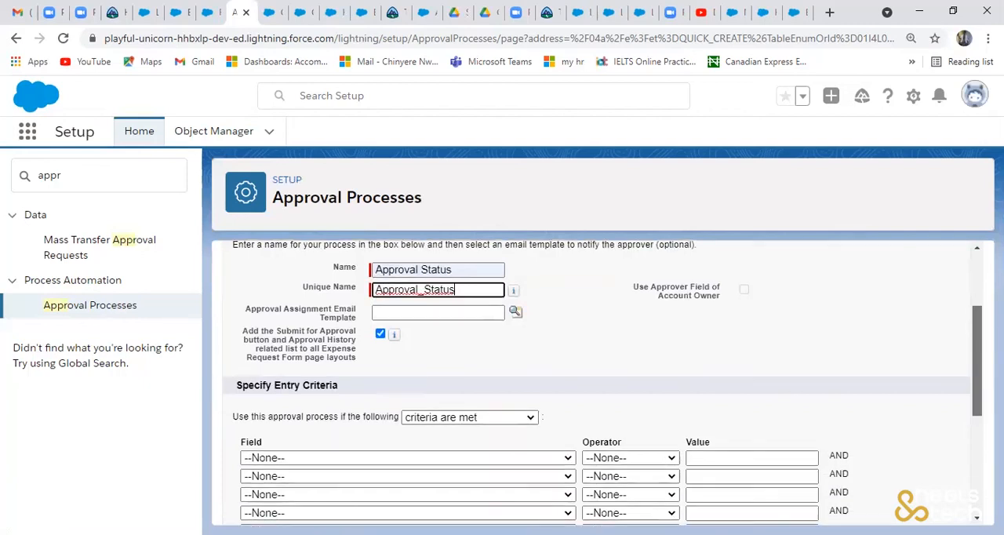
scroll(602, 383, down, 1)
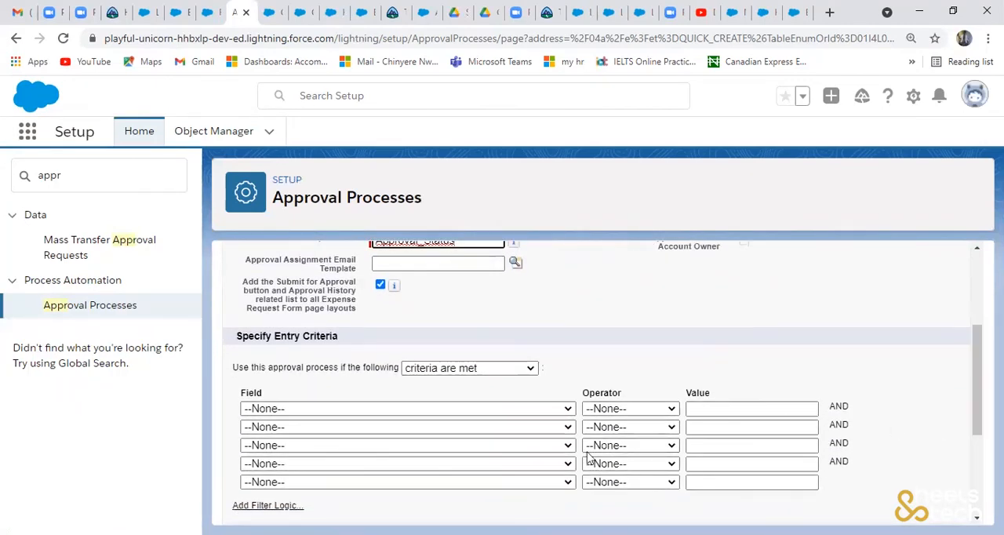
click(518, 410)
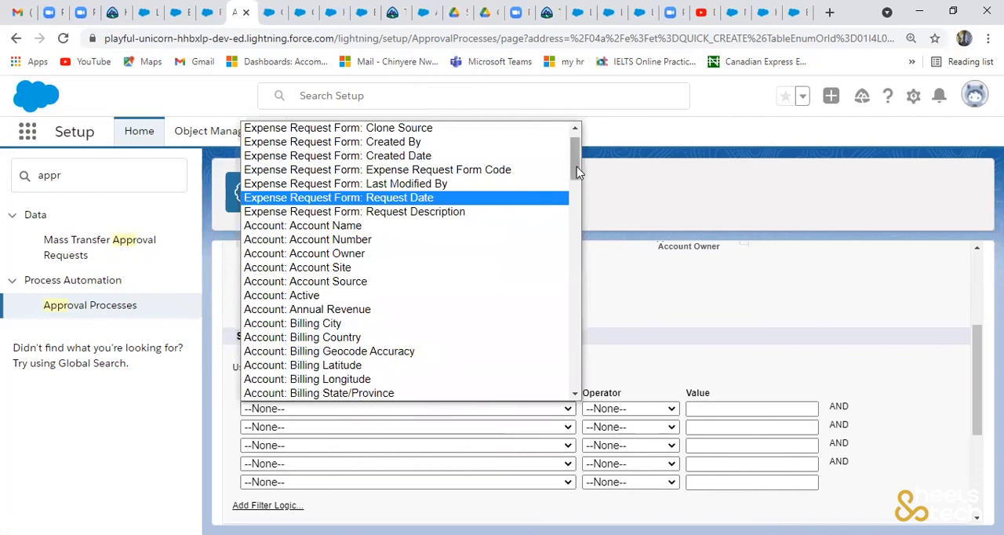
scroll(577, 166, up, 1)
click(493, 142)
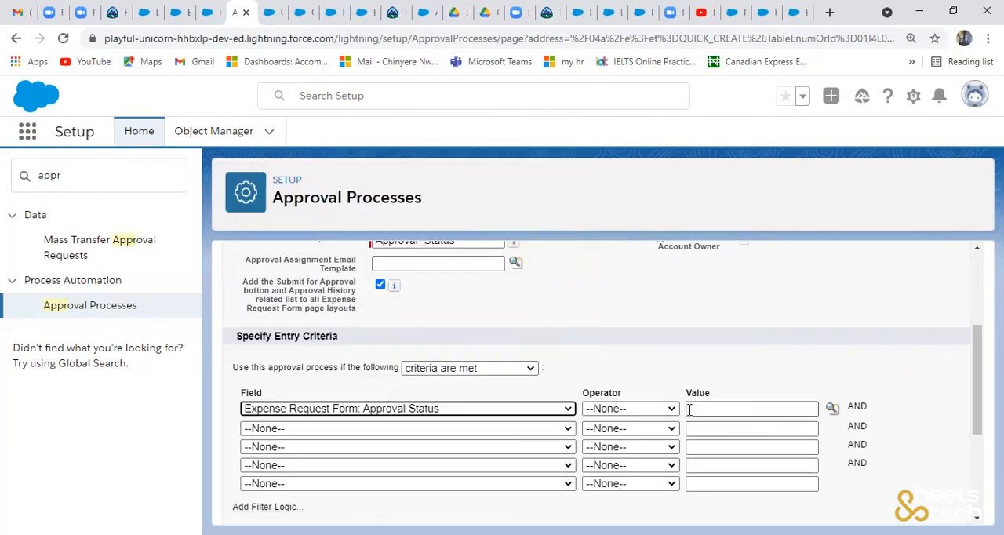
click(669, 410)
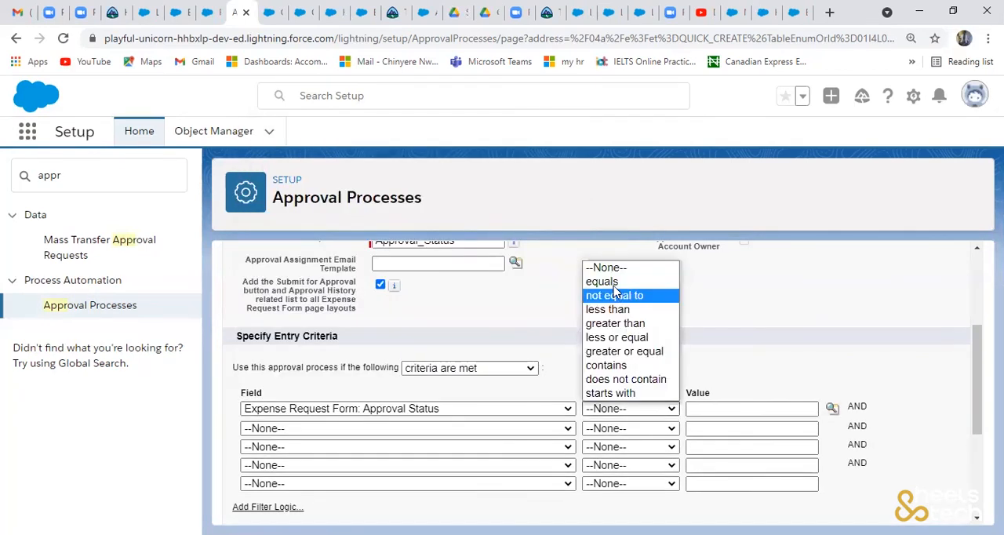
click(783, 402)
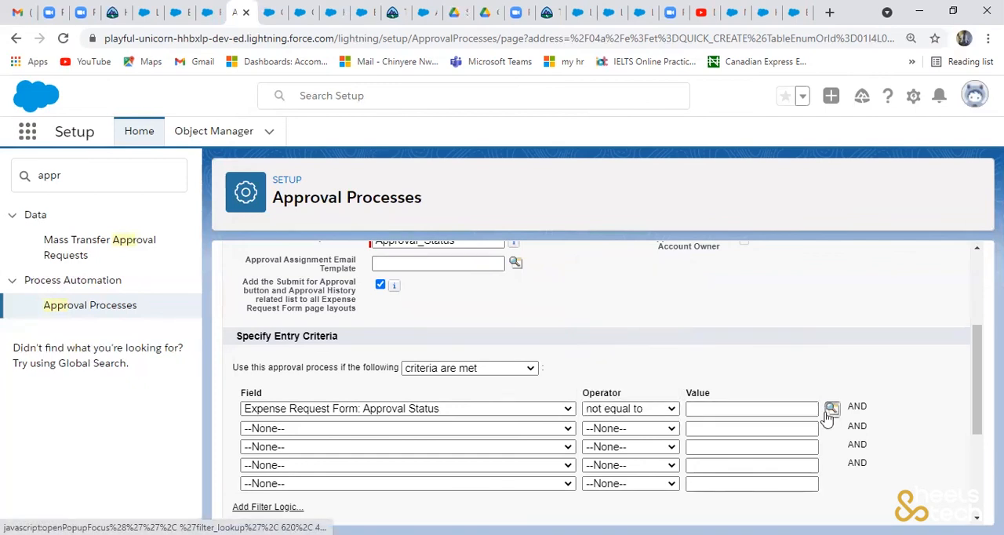
click(828, 413)
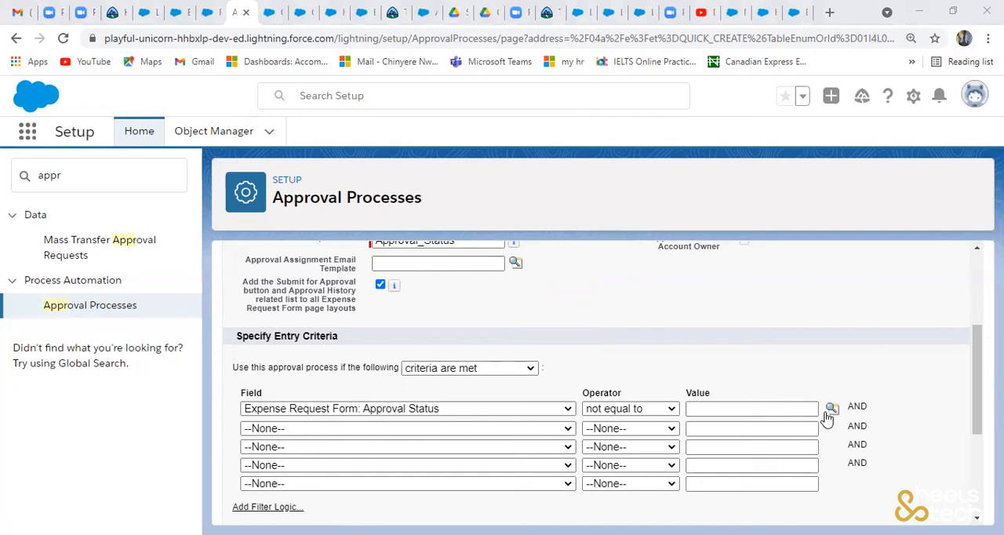
- Set the Approval Status entry criterion's operator to equals and look up IN-PROGRESS as its value
click(637, 411)
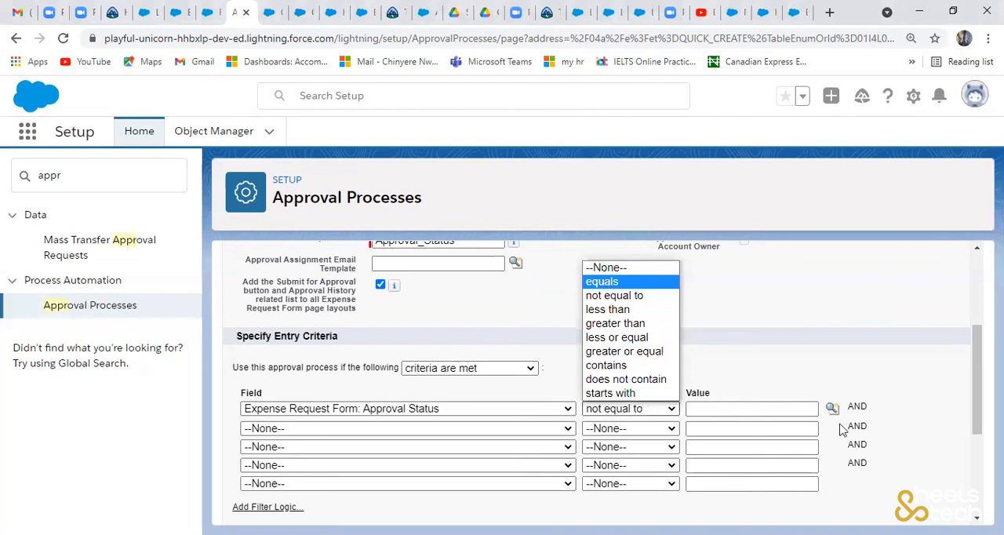
click(619, 281)
click(833, 414)
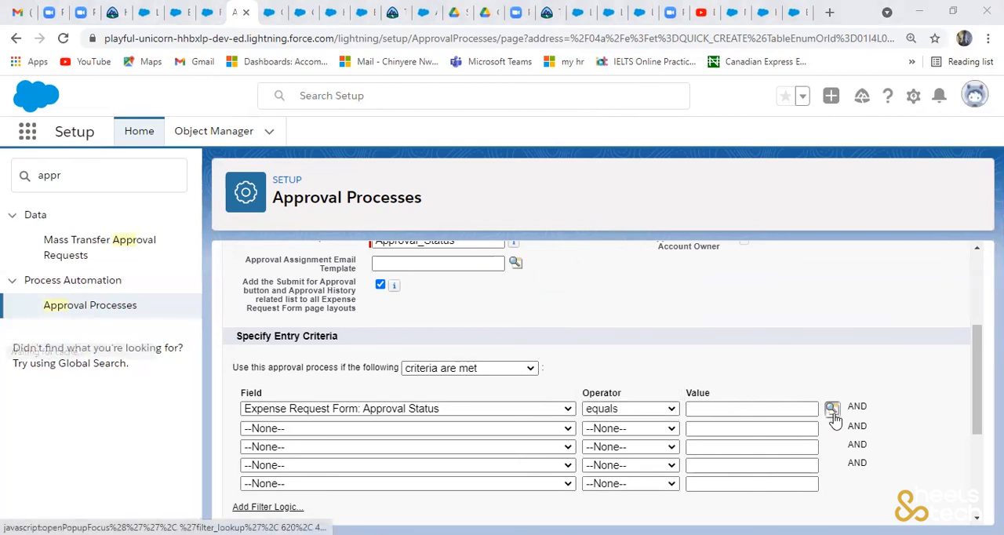
click(507, 340)
- Save the approval process with the submitter choosing the approver manually, and open its detail page
drag(978, 375, 977, 454)
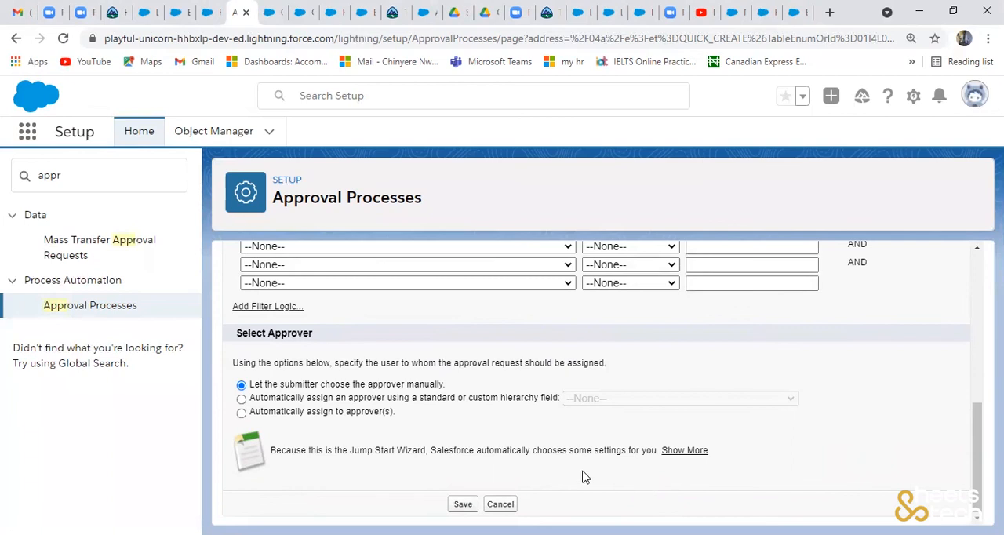
click(464, 504)
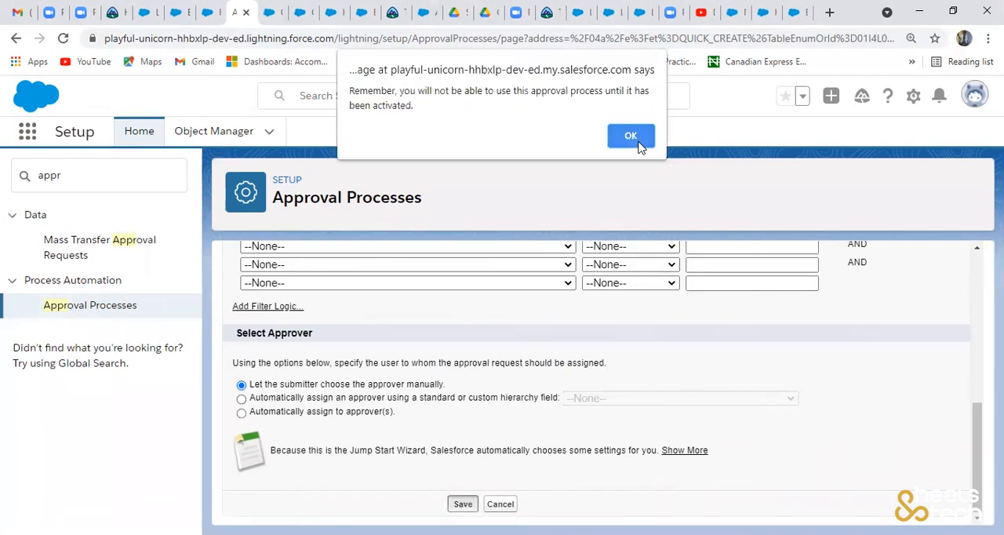
click(640, 139)
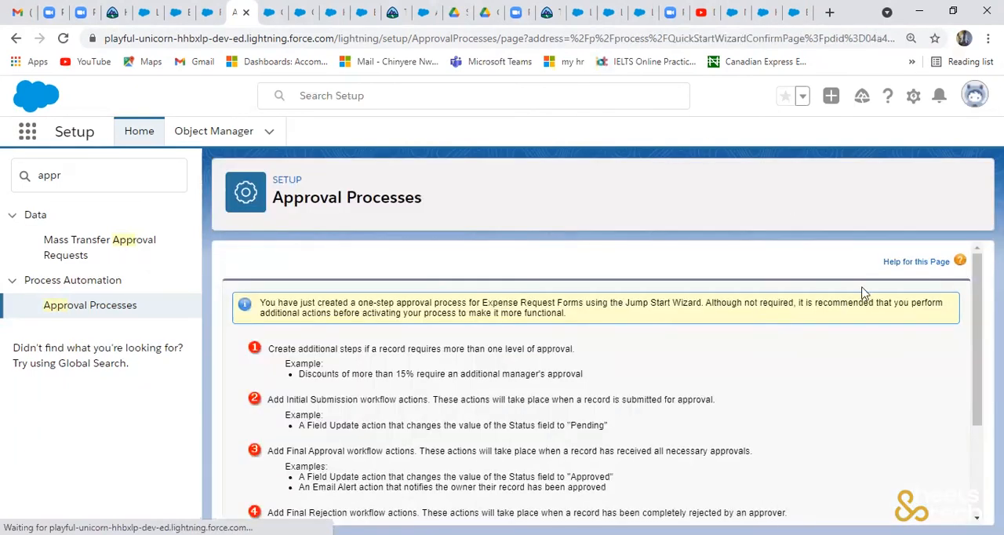
scroll(977, 330, down, 1)
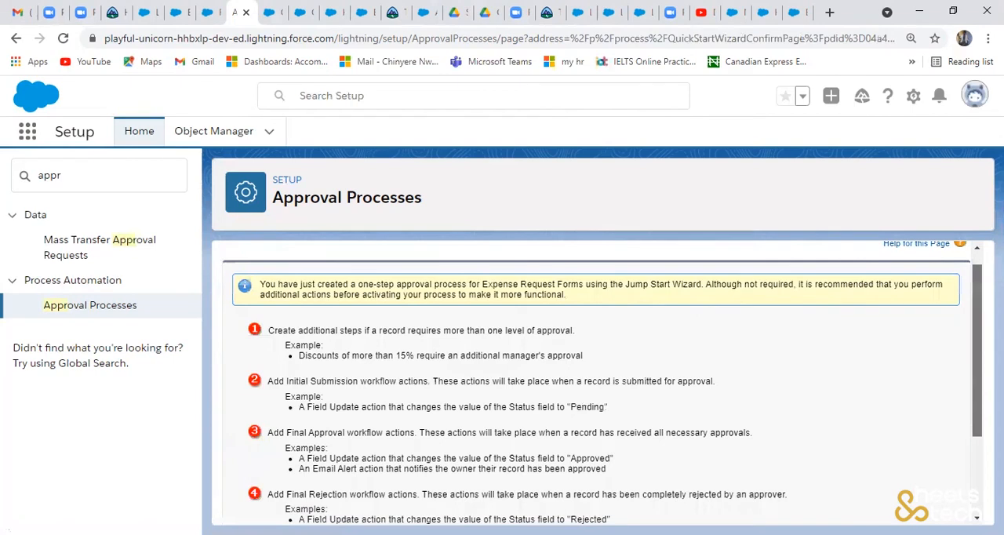
scroll(977, 353, down, 3)
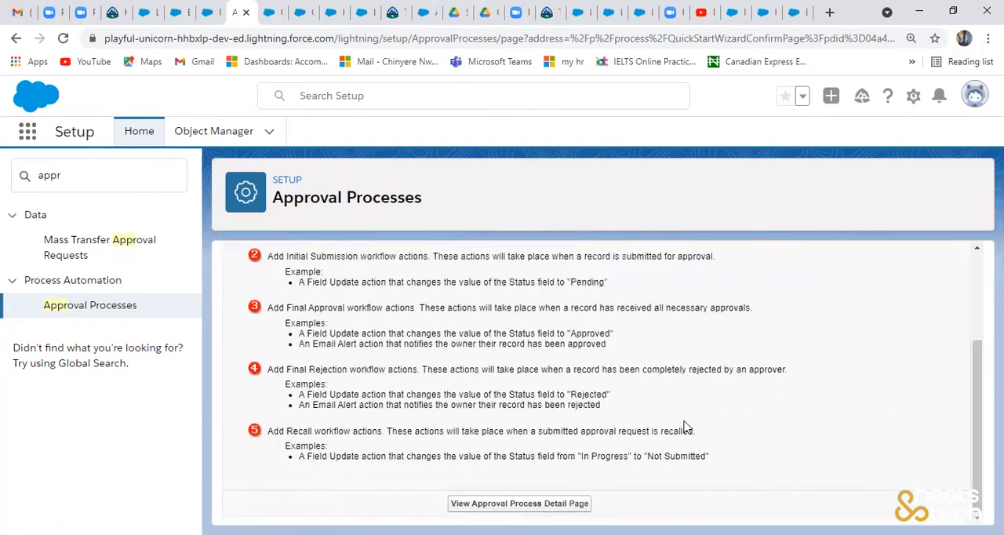
click(520, 506)
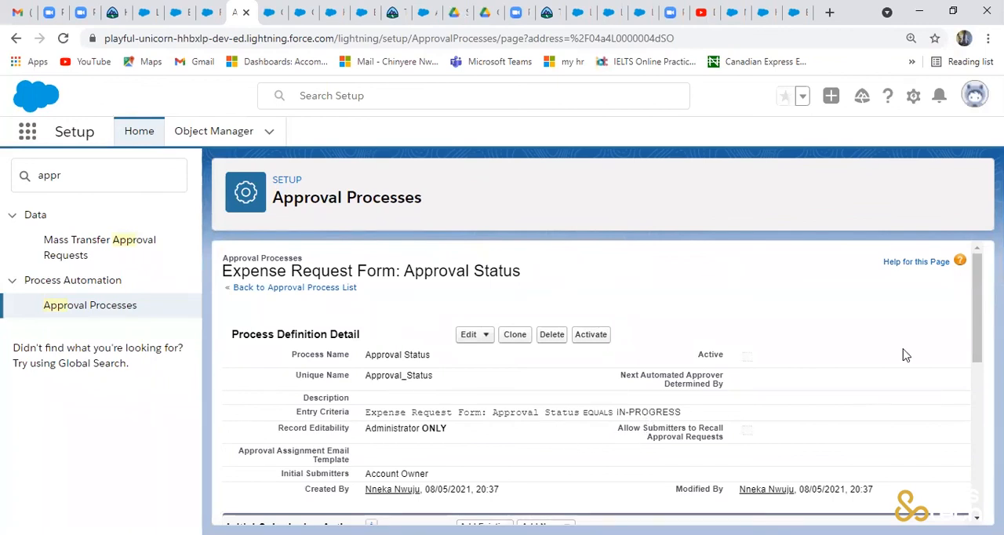
- Add a new field update to the Final Approval Actions with Approved as both name and unique name
drag(977, 347, 978, 480)
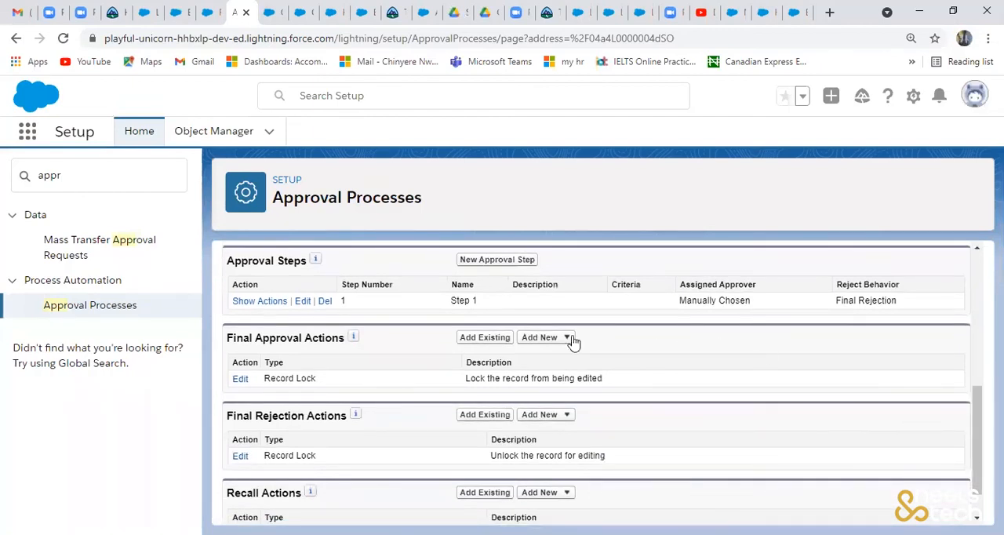
click(533, 345)
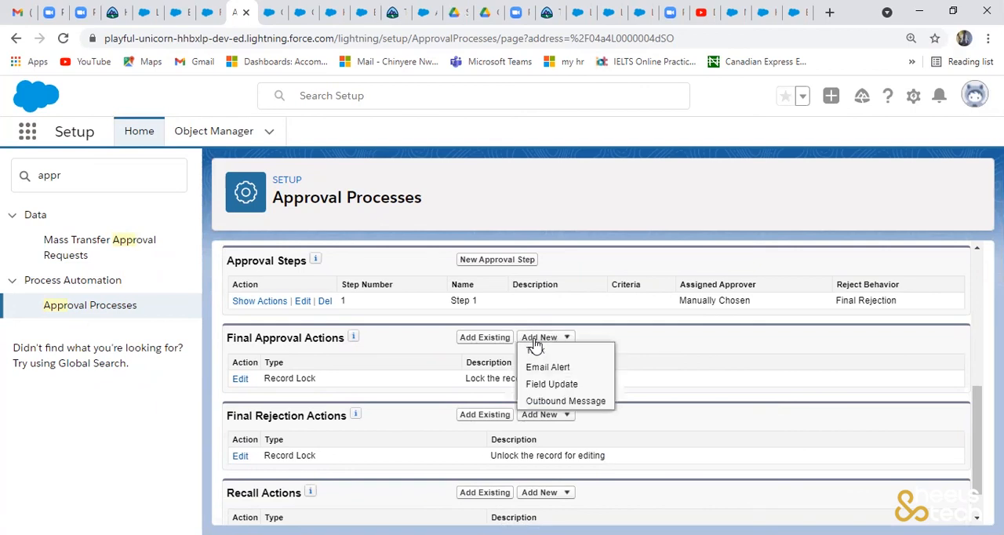
click(565, 385)
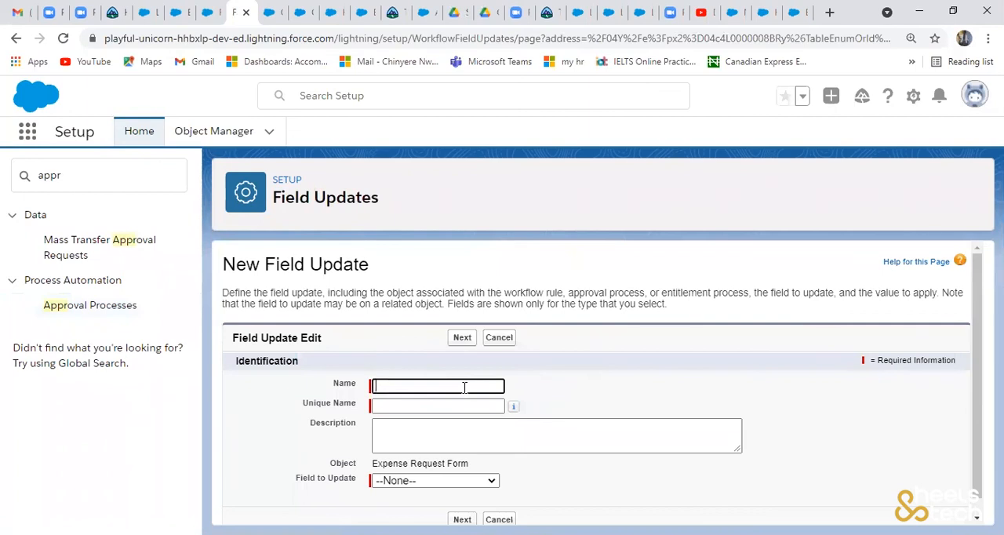
text(Approved)
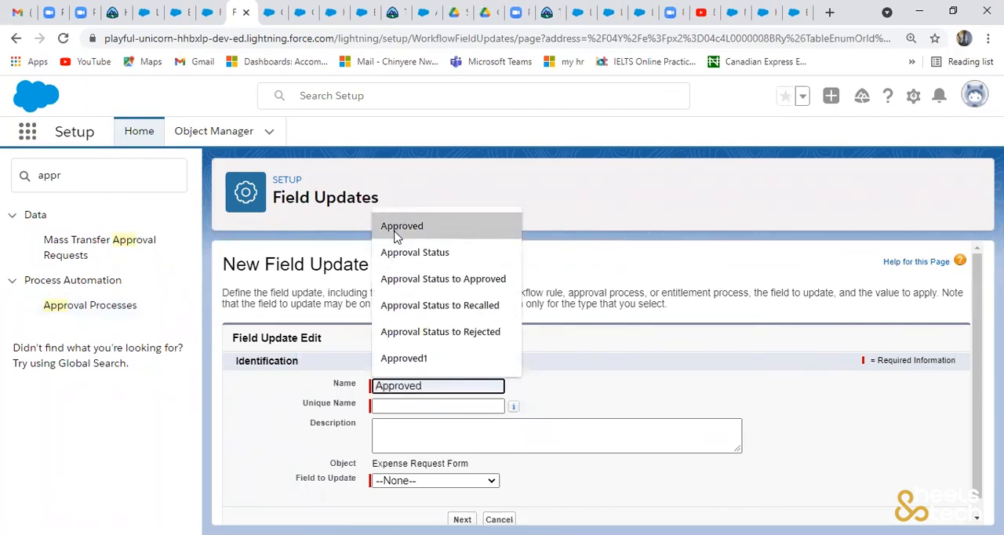
click(396, 228)
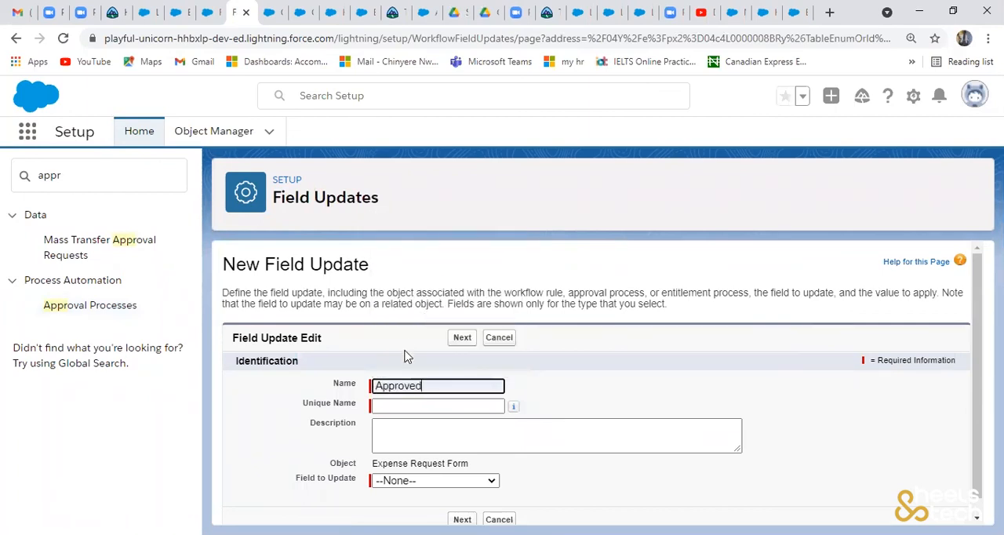
click(405, 407)
click(834, 426)
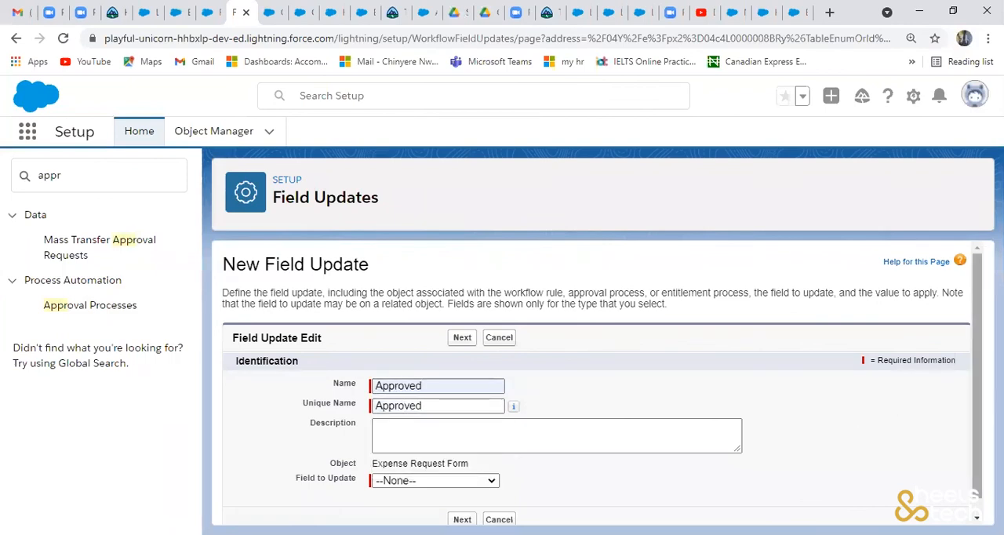
- Set the Approved field update to change Approval Status to the specific value APPROVED, and save it
scroll(979, 376, down, 1)
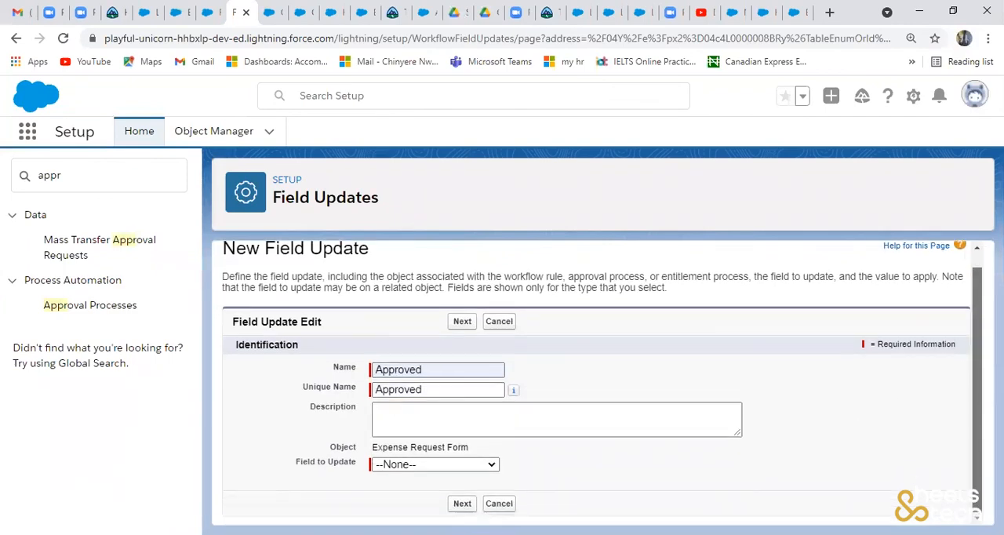
click(479, 467)
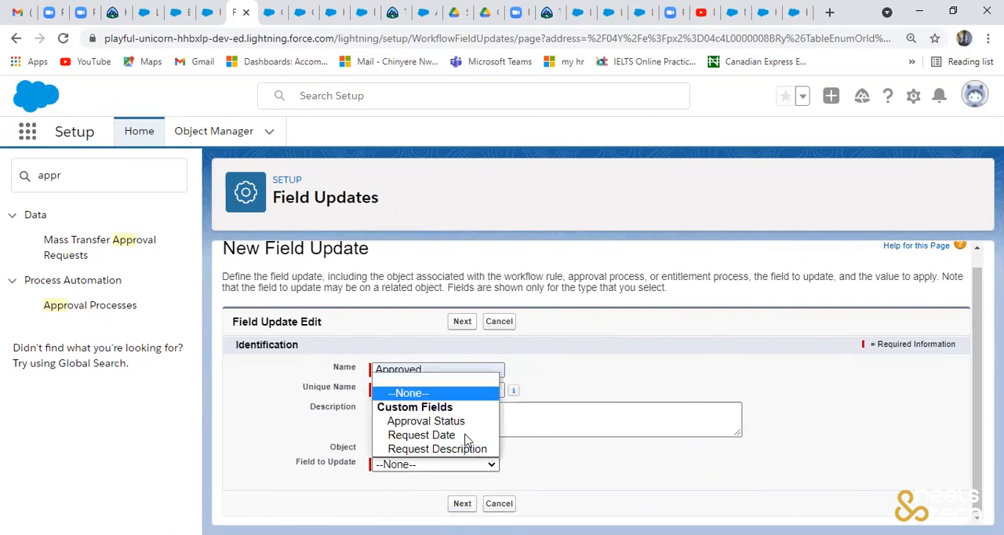
click(460, 422)
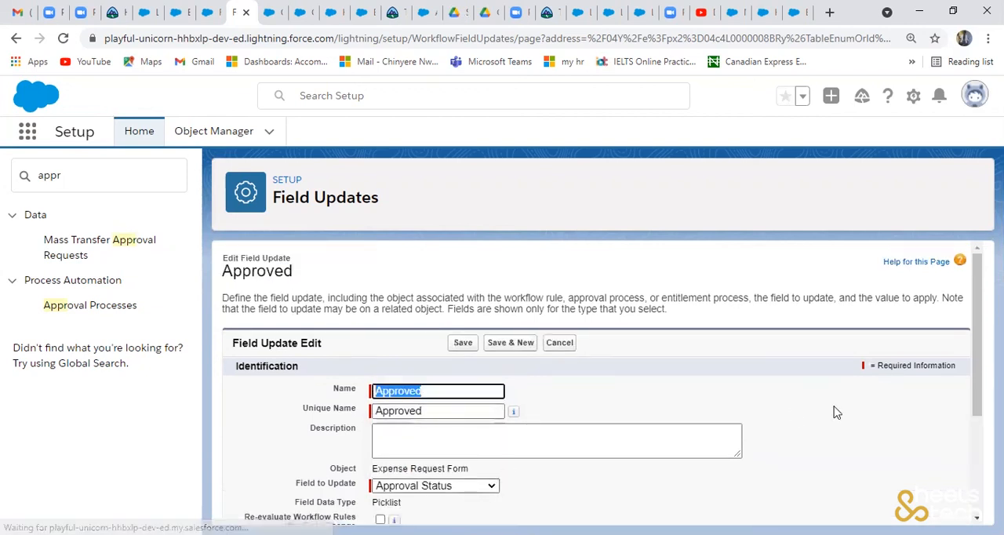
scroll(979, 440, down, 2)
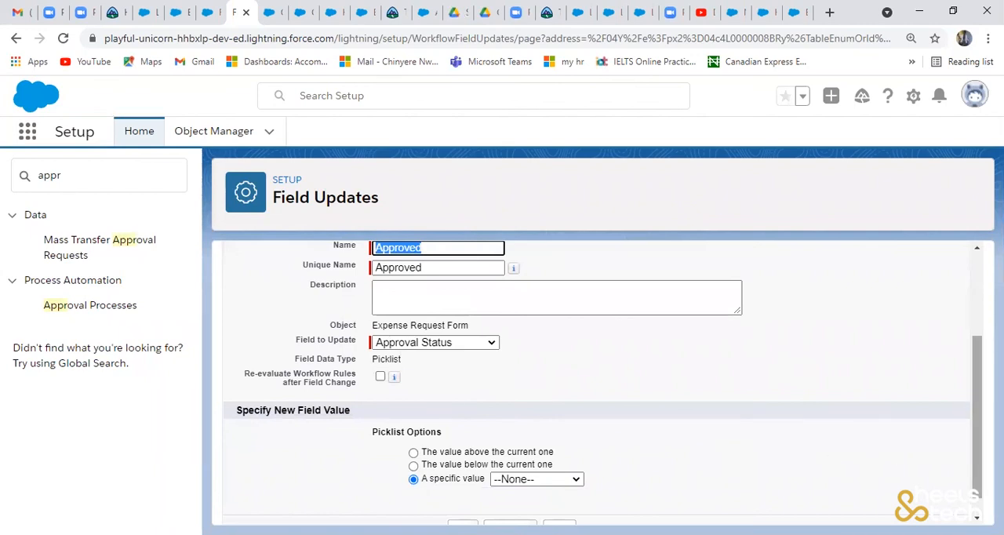
scroll(977, 424, down, 1)
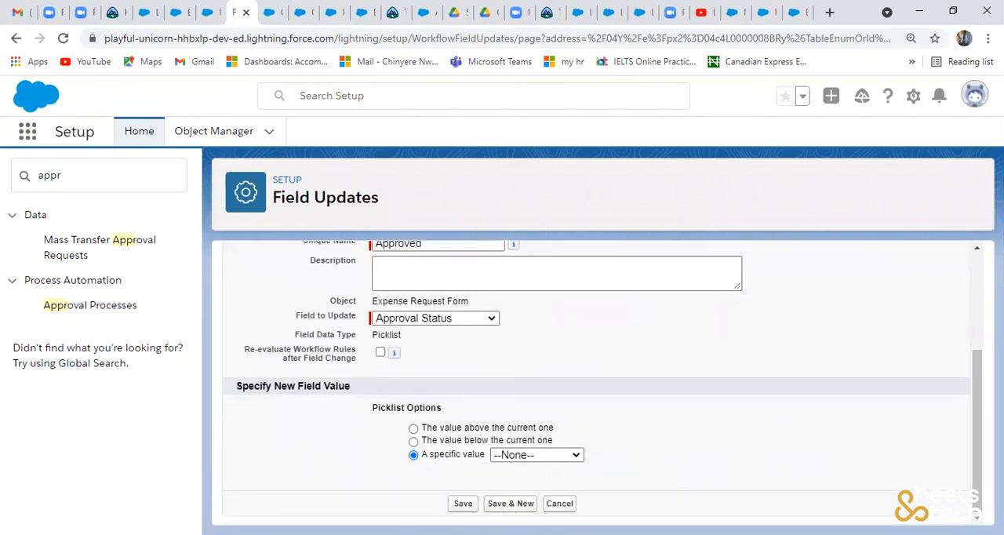
click(545, 456)
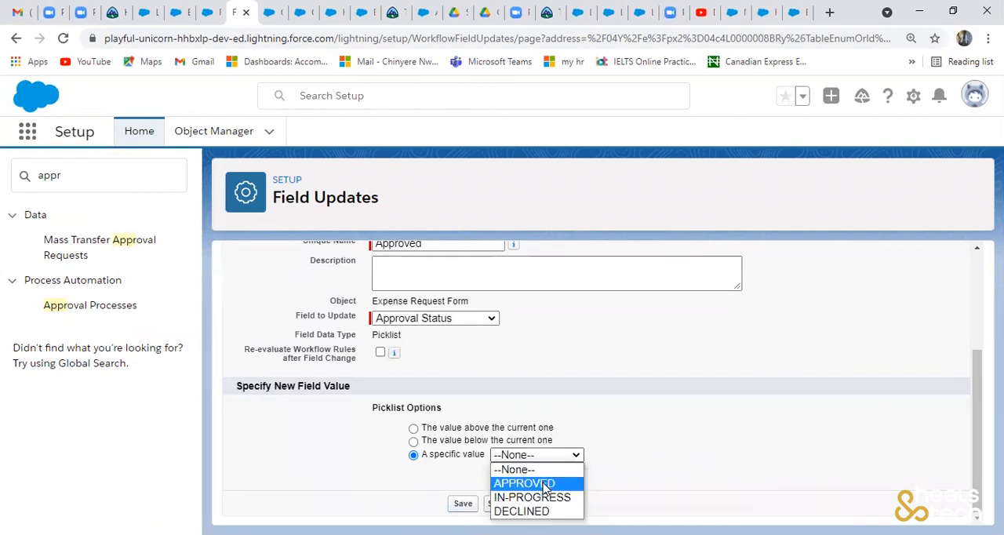
click(545, 484)
click(485, 507)
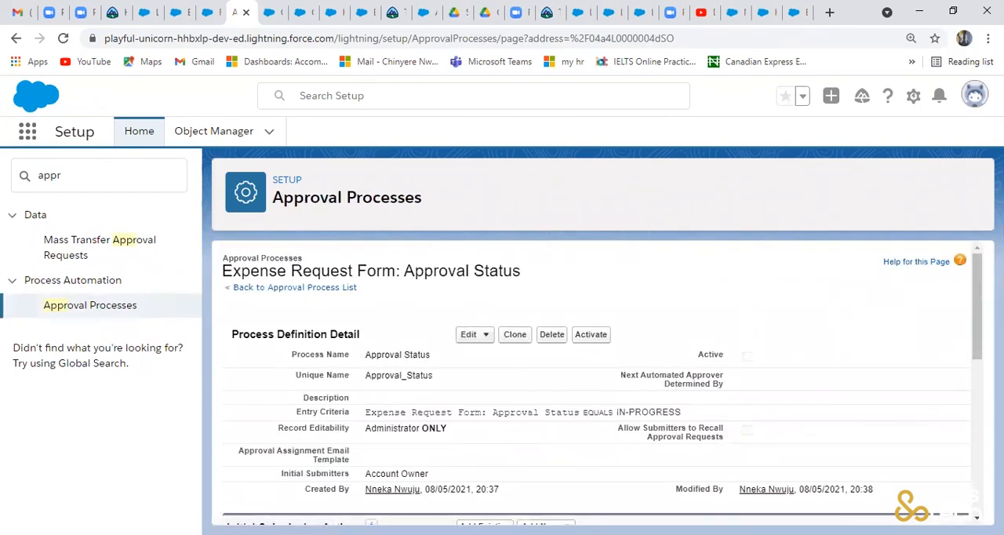
- Add a new field update to the Final Rejection Actions with Rejected as both name and unique name
scroll(596, 376, down, 5)
scroll(597, 376, down, 3)
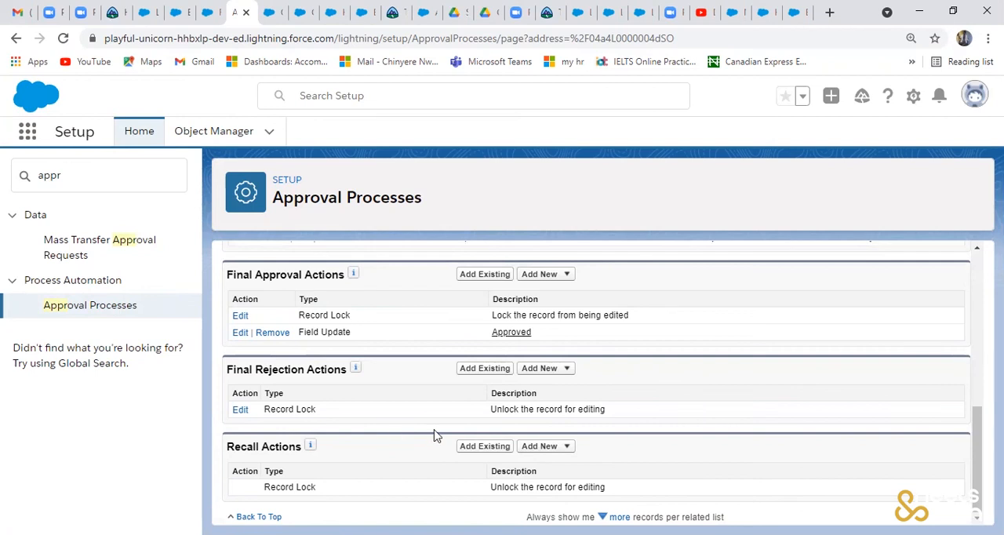
click(541, 370)
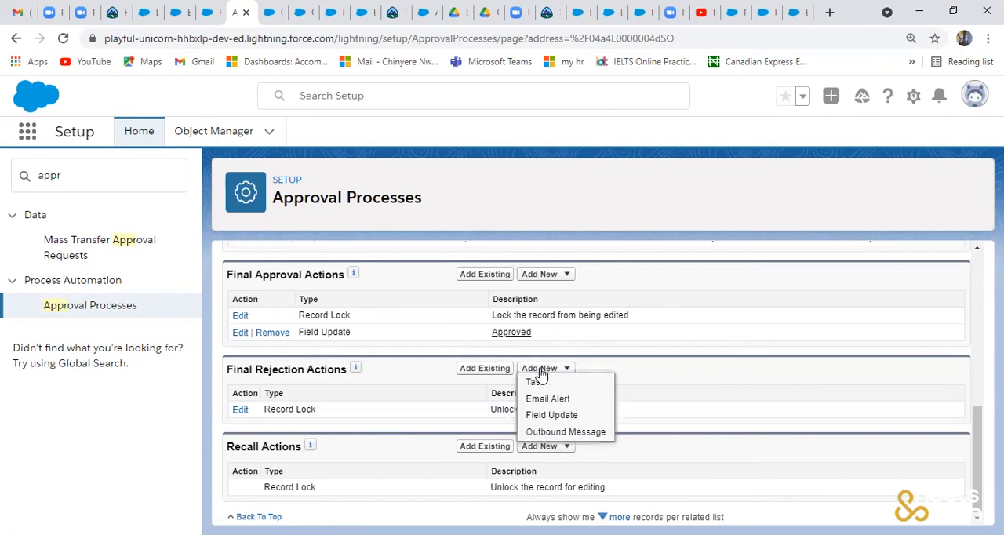
click(565, 418)
text(R)
click(453, 414)
click(453, 406)
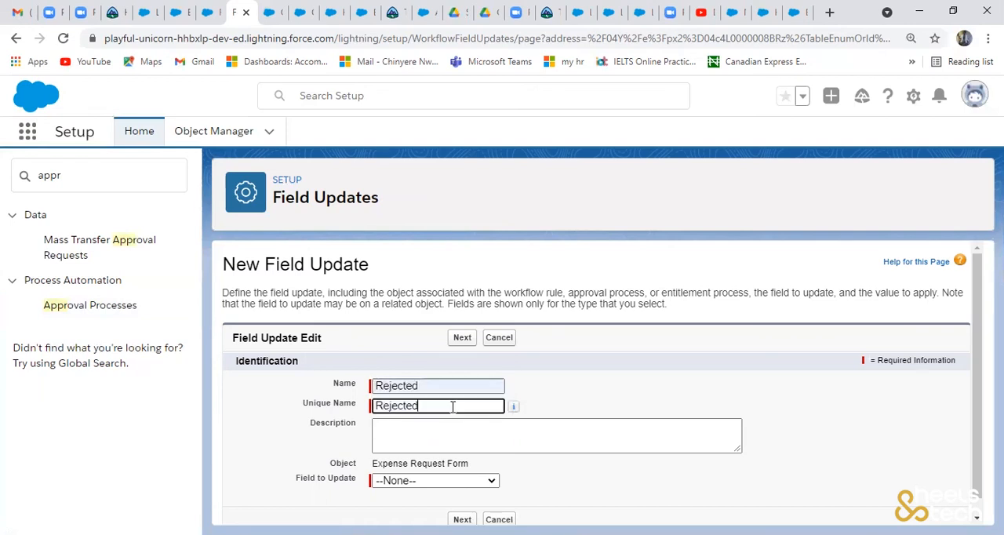
scroll(826, 421, down, 1)
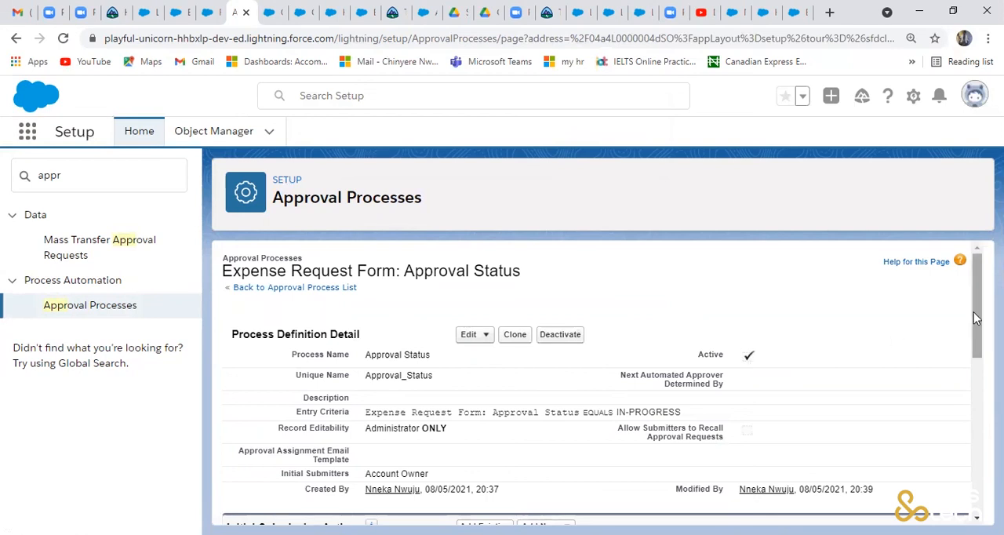
- Return to the expense app and open record ERF-00001 from the Expense Request Forms list
drag(978, 307, 963, 363)
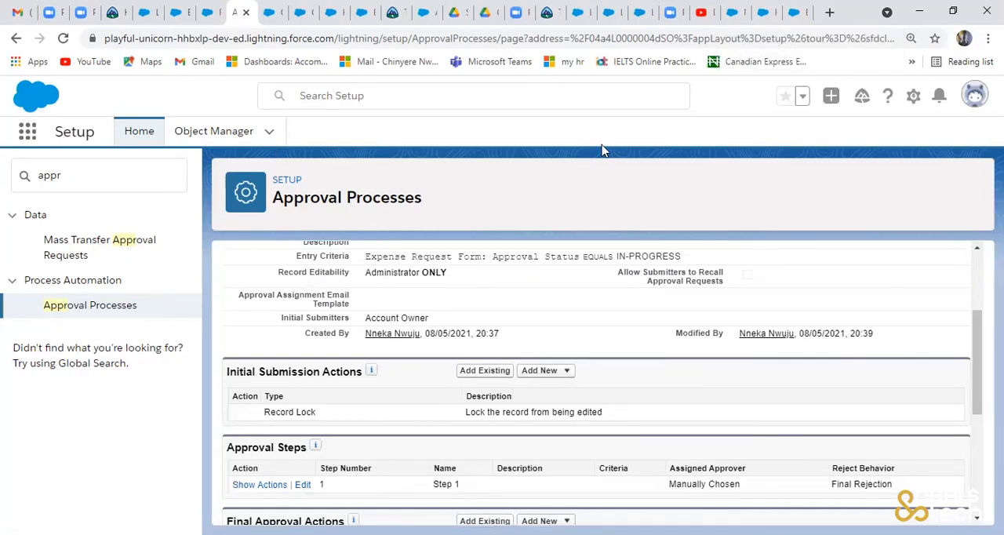
click(207, 12)
click(433, 132)
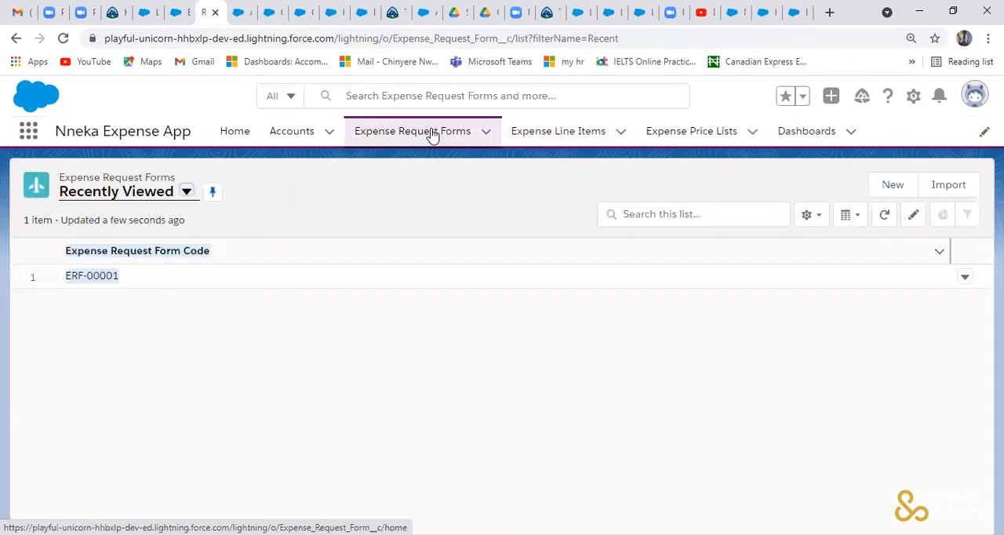
click(111, 277)
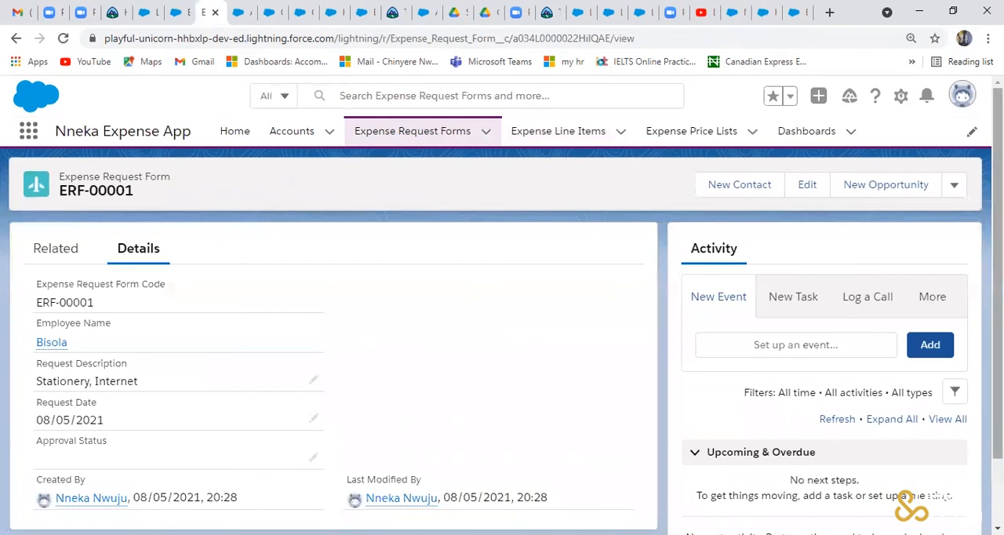
- Set the Approval Status of expense request form ERF-00001 to IN-PROGRESS and save the record
scroll(496, 417, down, 1)
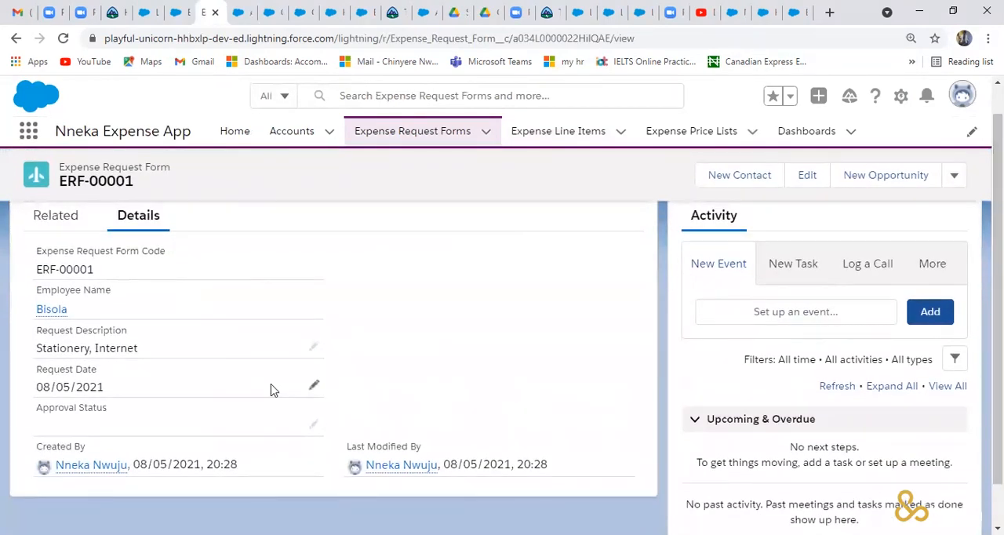
click(313, 424)
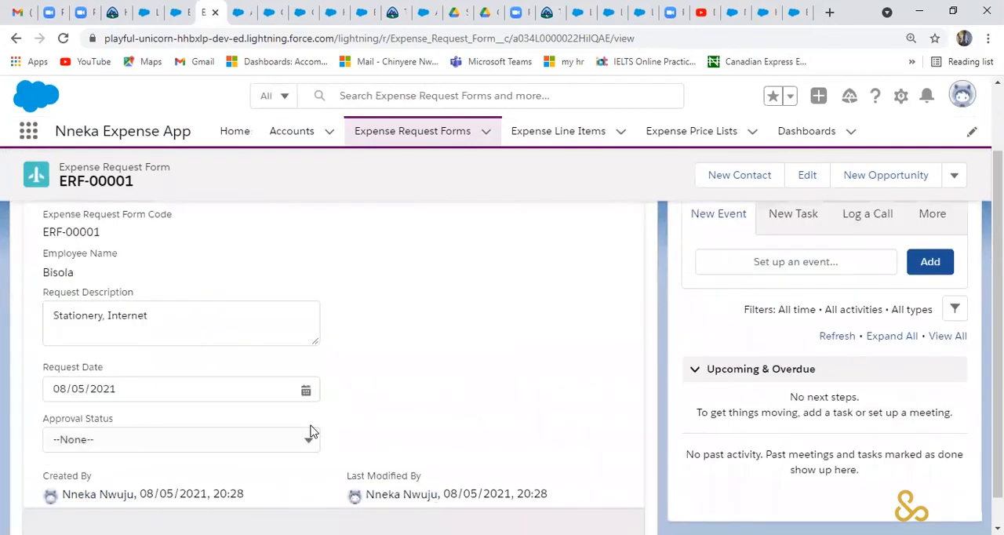
click(306, 440)
click(307, 440)
click(307, 440)
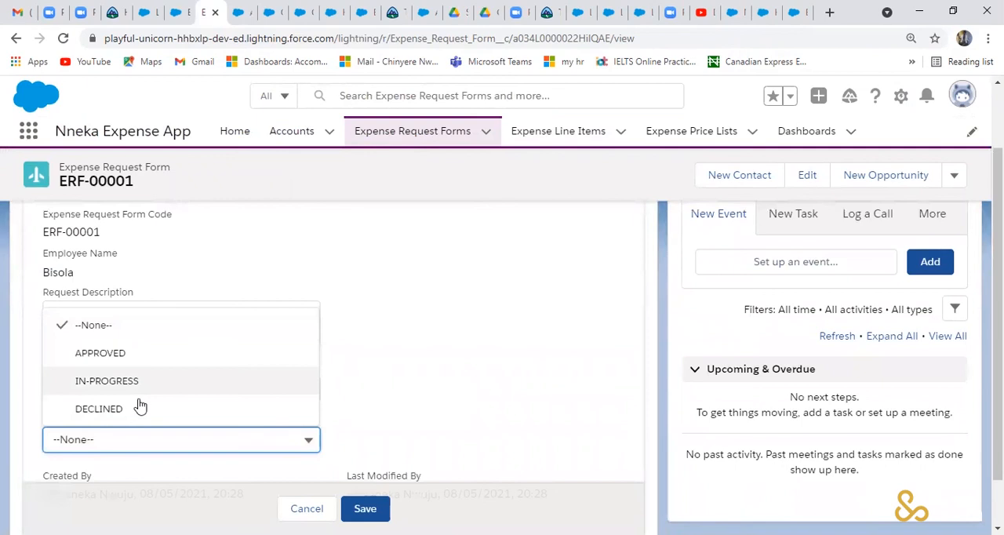
click(146, 390)
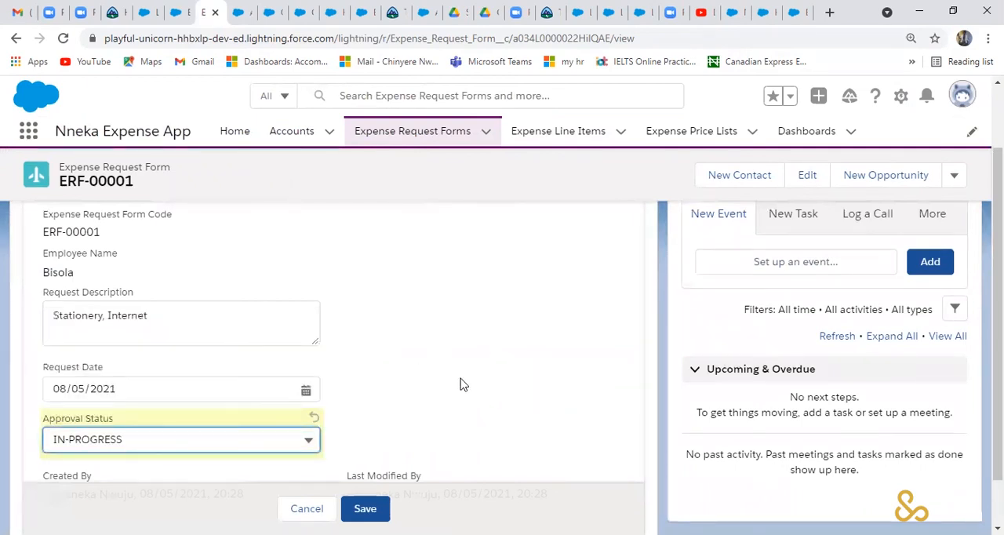
click(462, 384)
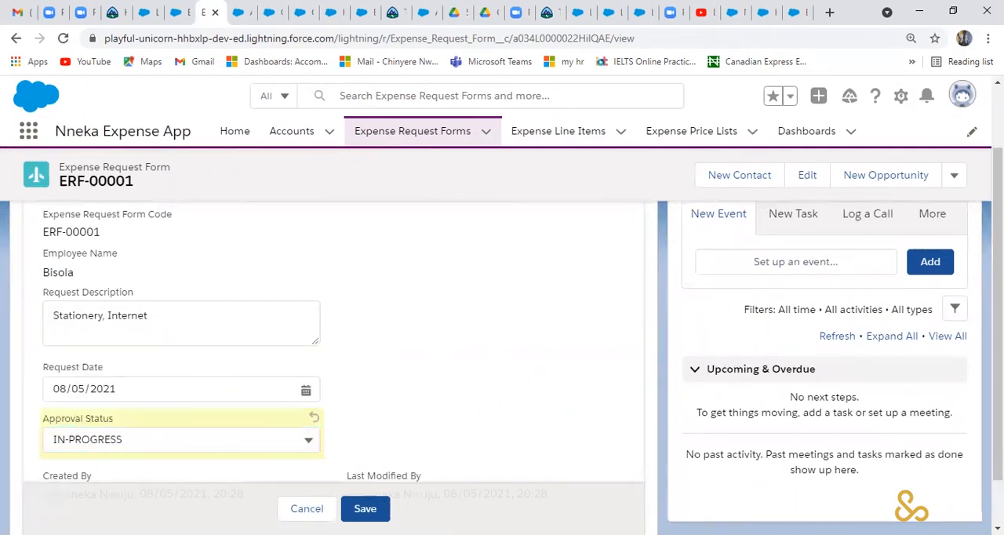
click(366, 509)
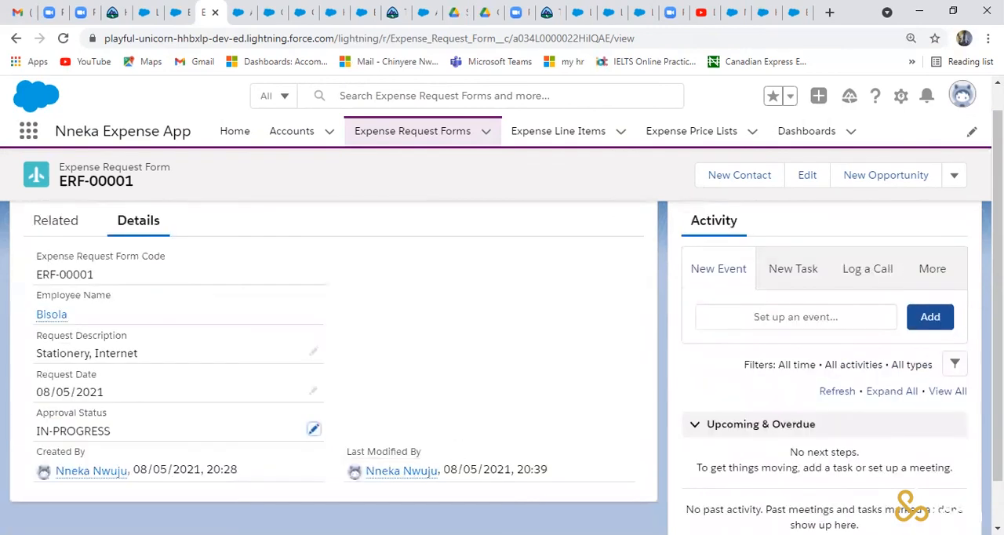
- Check the additional actions offered for the expense request record and open the Expense Line Items list
click(955, 175)
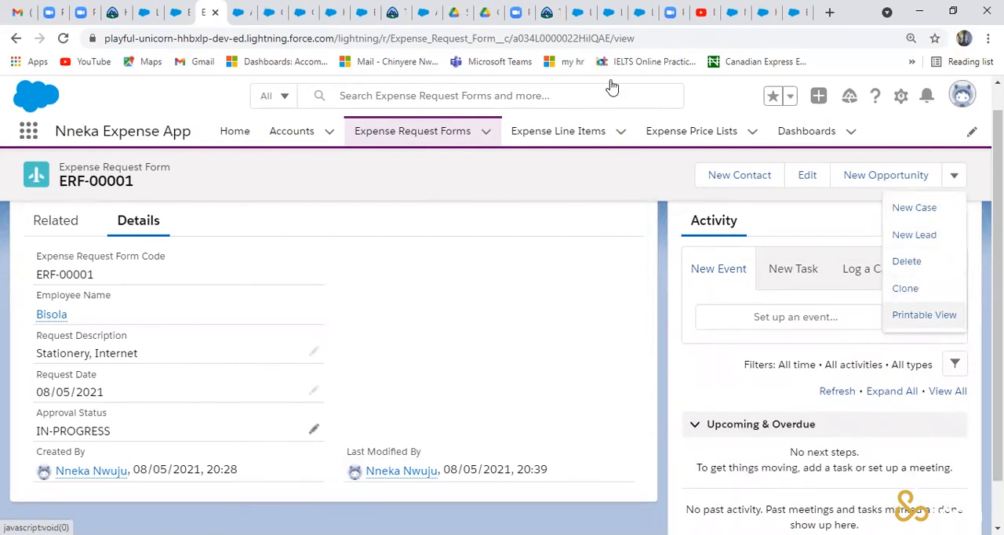
click(571, 134)
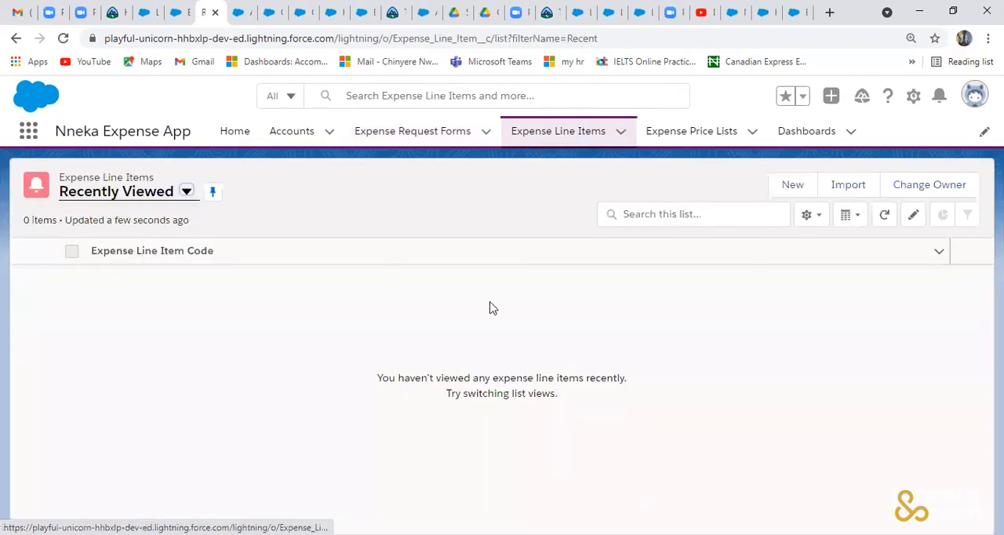